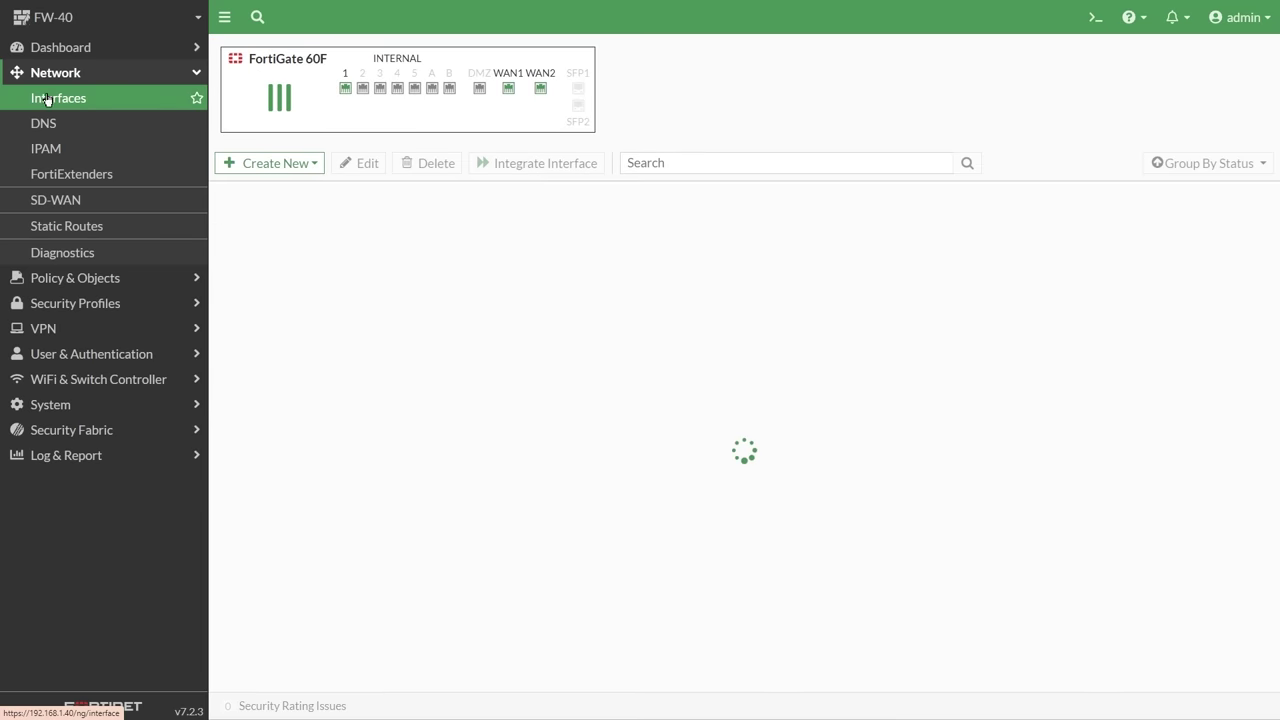
Look up which objects reference the wan1 interface and select the firewall policy that uses it
{"action": "left_click", "coordinate": [280, 442]}
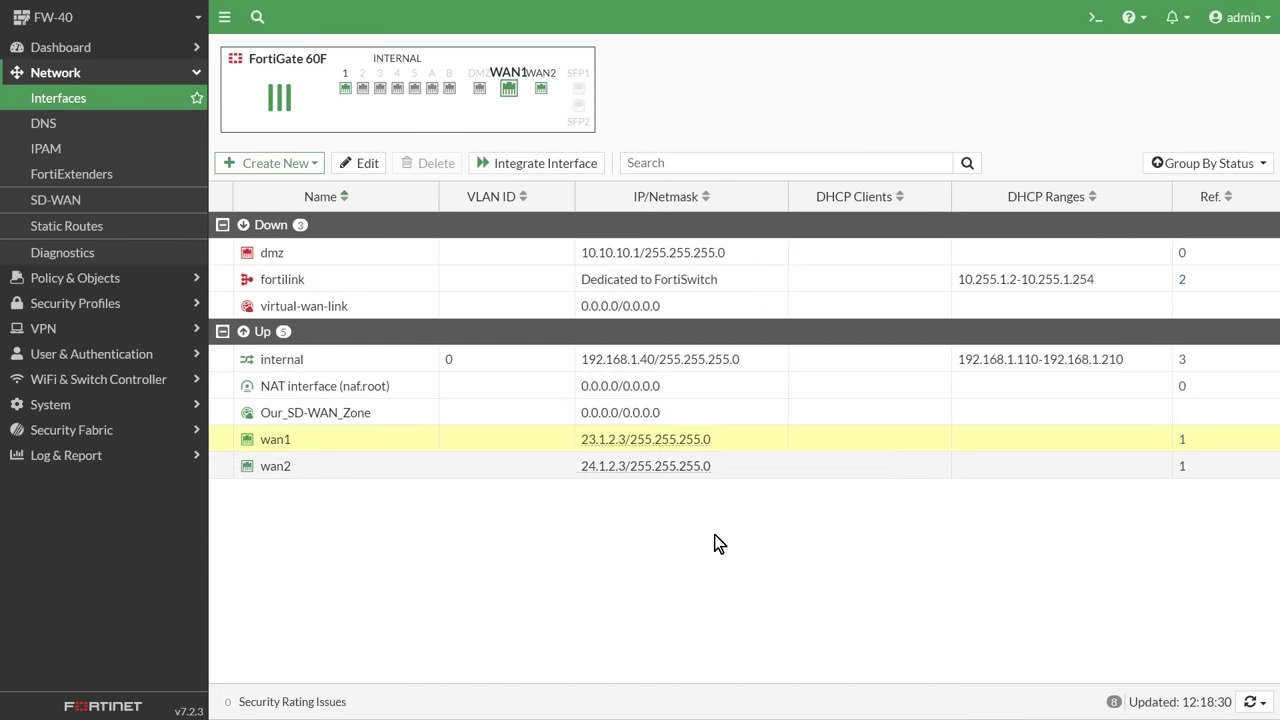
{"action": "left_click", "coordinate": [1183, 444]}
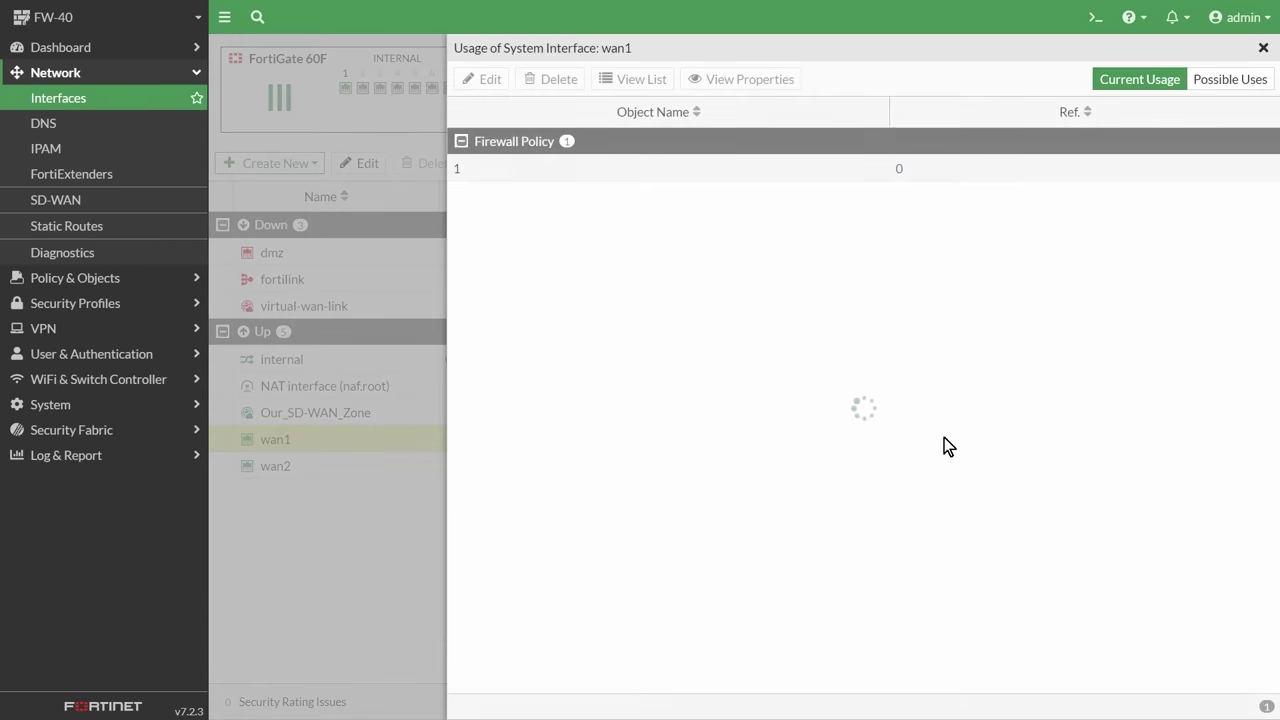
{"action": "left_click", "coordinate": [531, 172]}
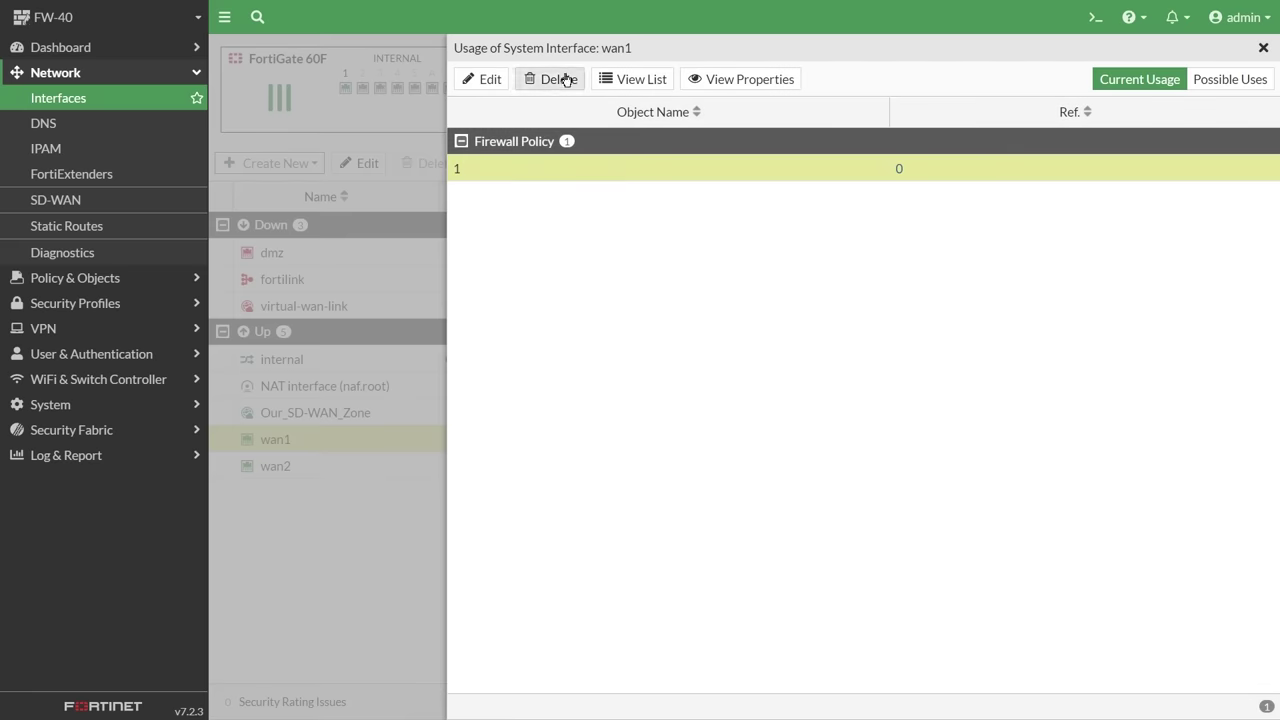
Delete the firewall policy that allows traffic from internal to wan1
{"action": "left_click", "coordinate": [55, 72]}
{"action": "left_click", "coordinate": [75, 100]}
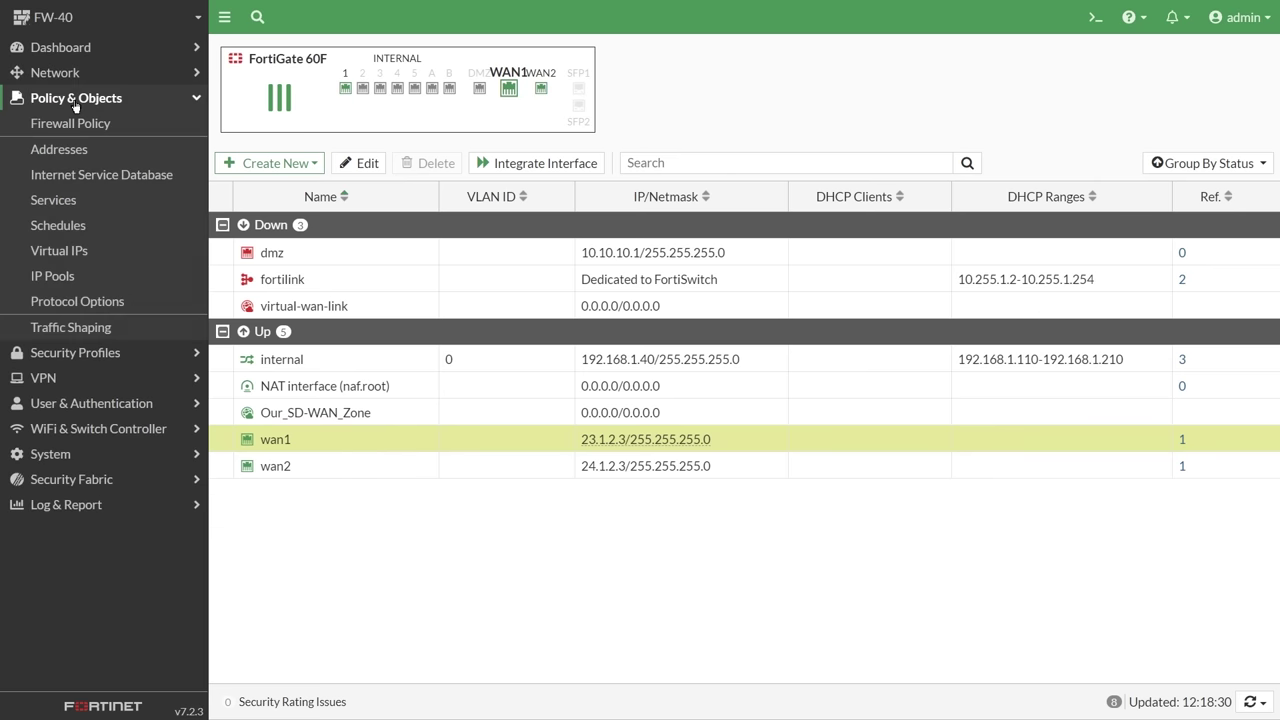
{"action": "left_click", "coordinate": [86, 124]}
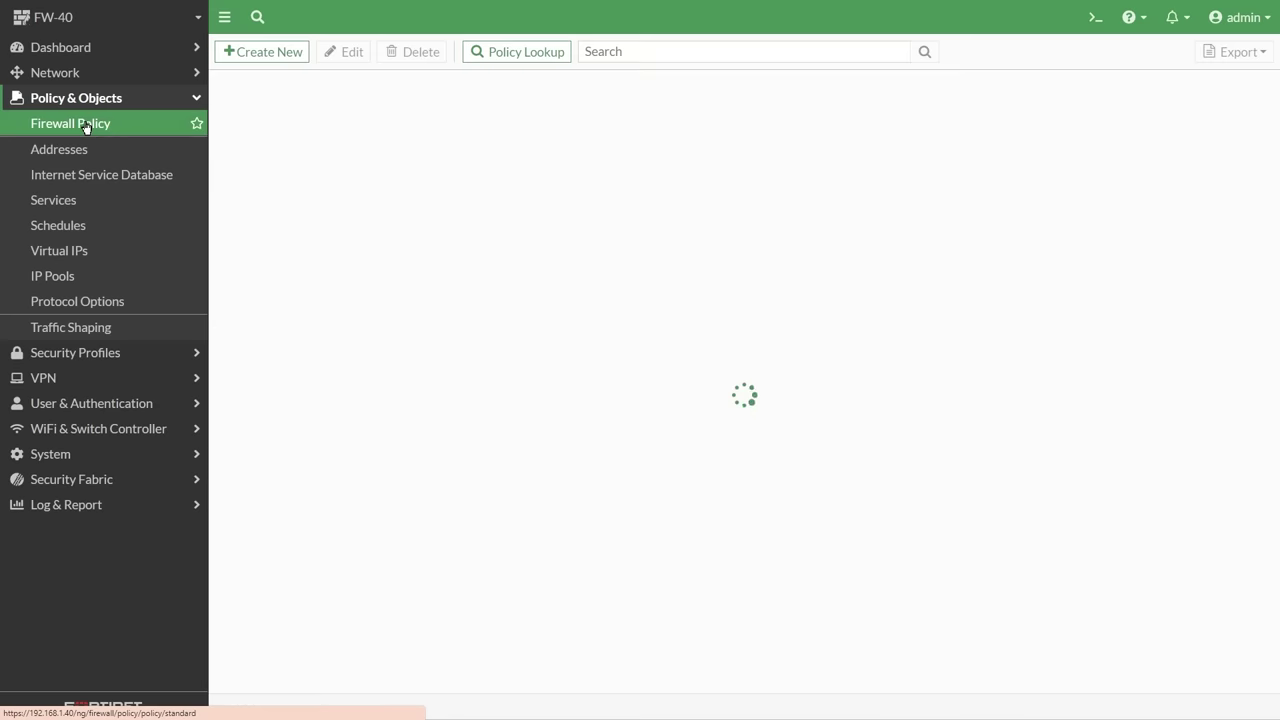
{"action": "left_click", "coordinate": [255, 140]}
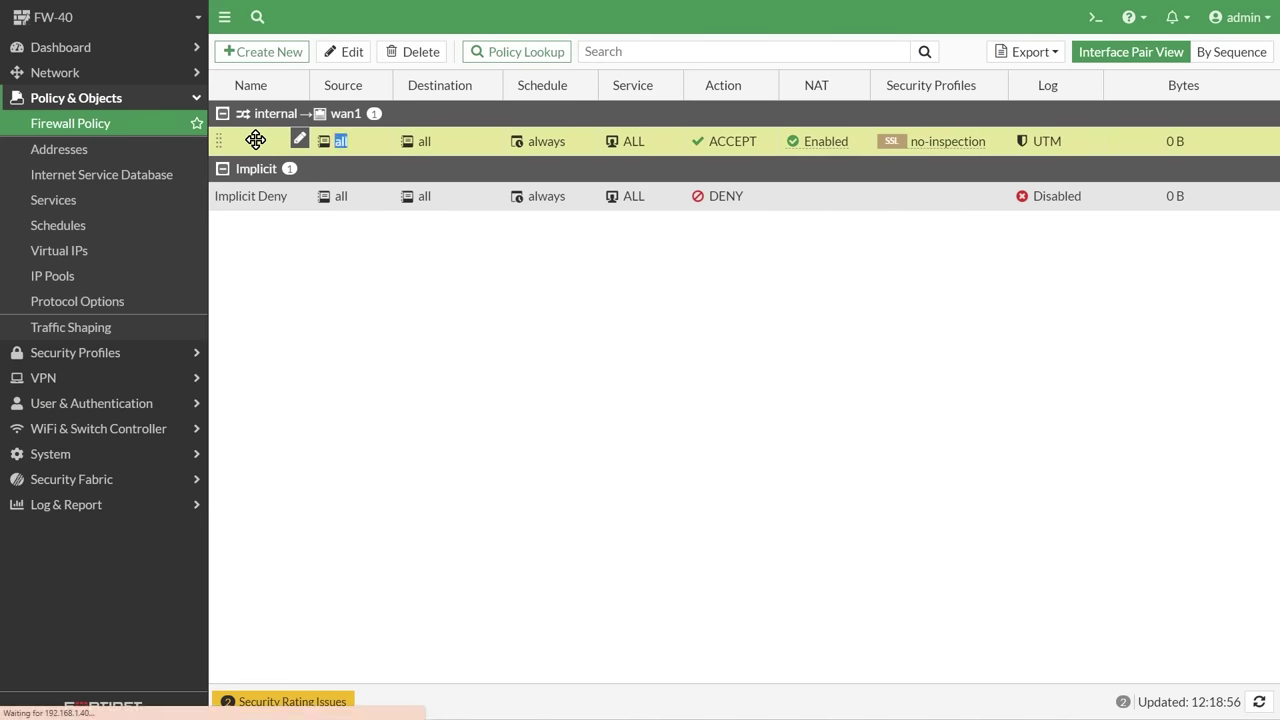
{"action": "double_click", "coordinate": [256, 140]}
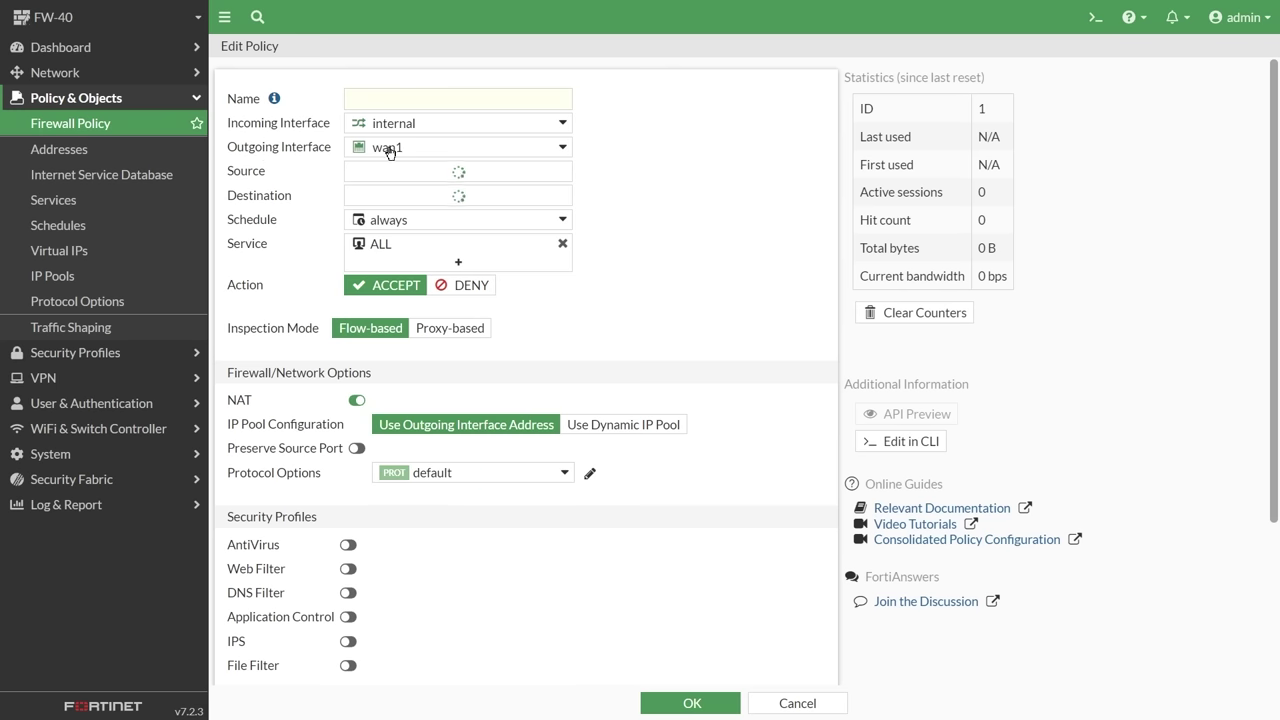
{"action": "left_click", "coordinate": [797, 703]}
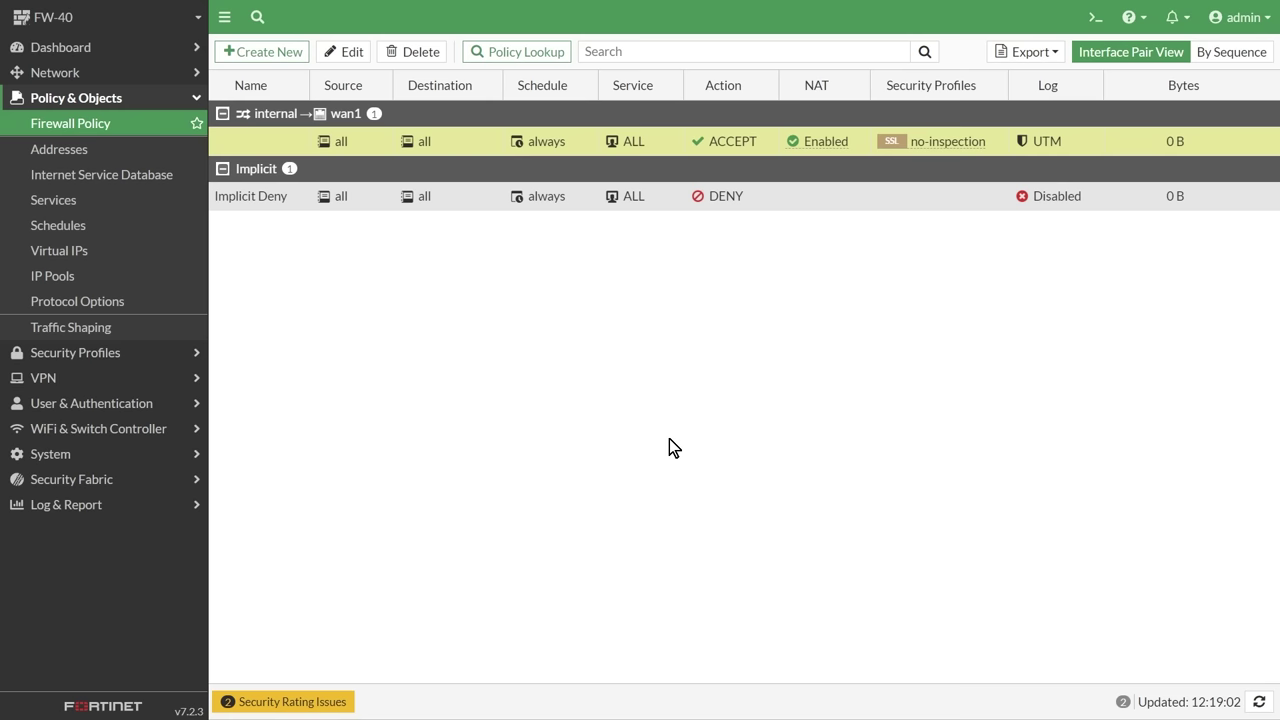
{"action": "right_click", "coordinate": [250, 142]}
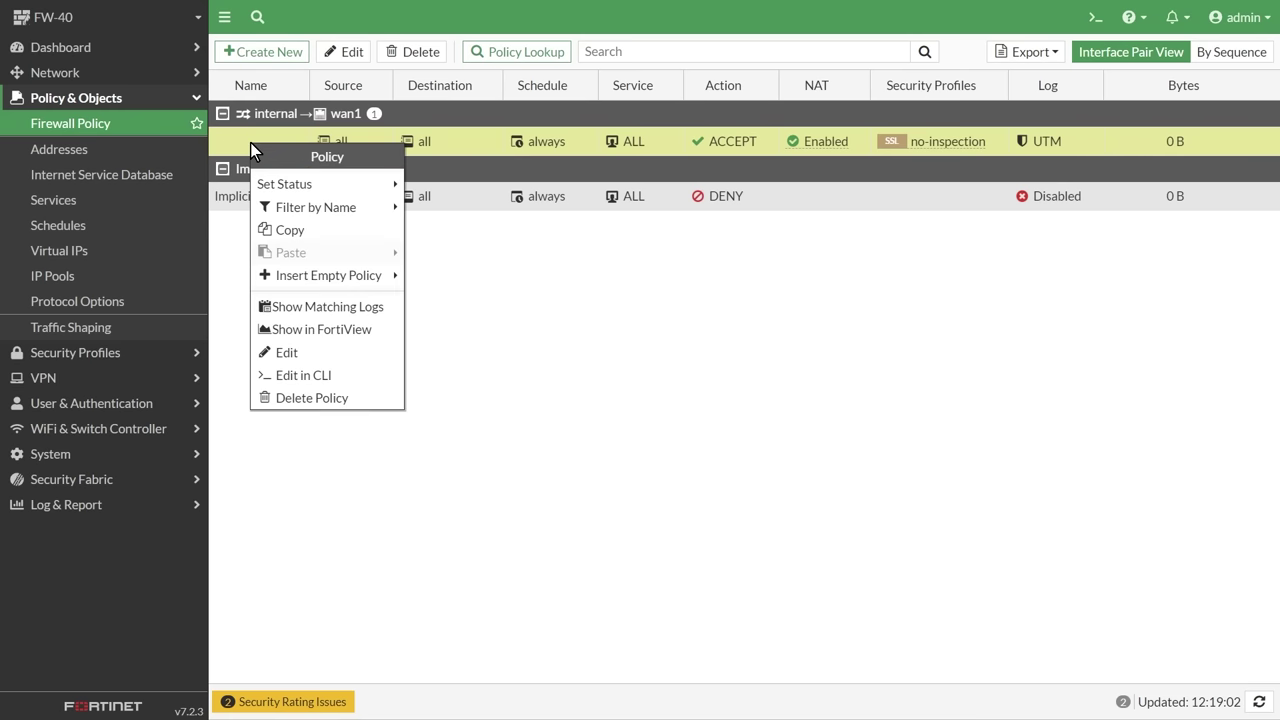
{"action": "left_click", "coordinate": [312, 398]}
{"action": "left_click", "coordinate": [1015, 700]}
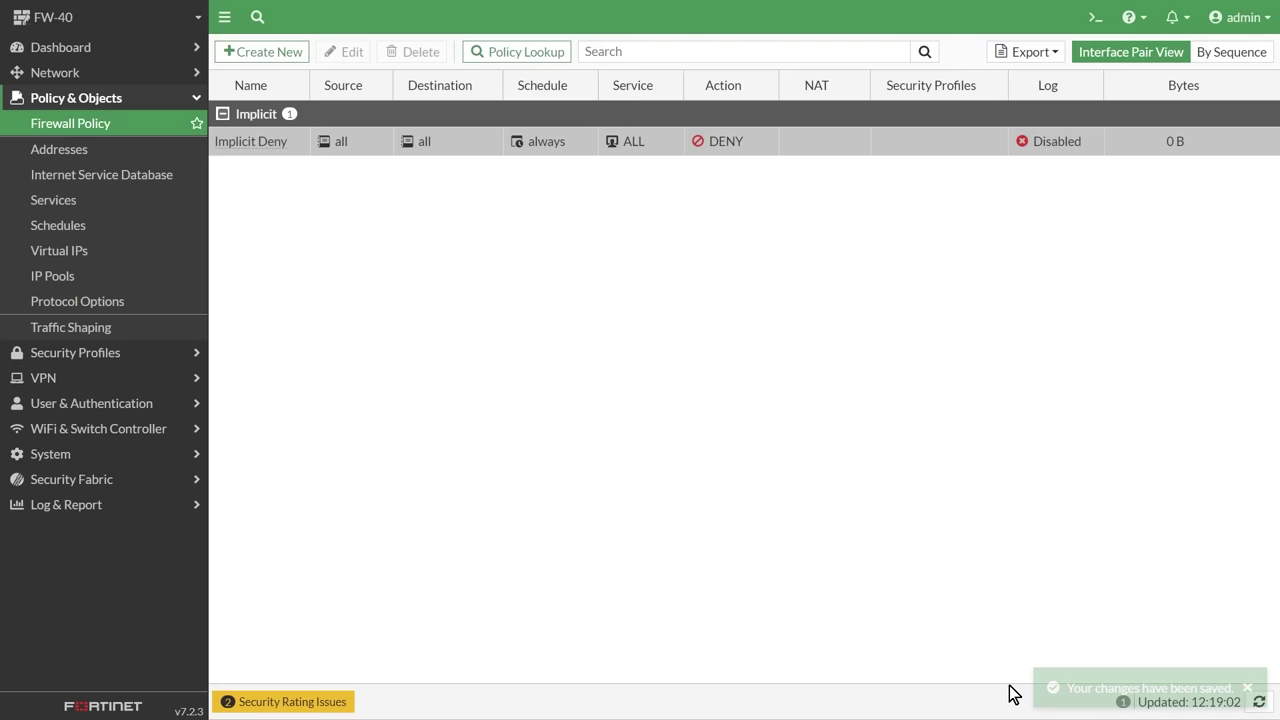
Open the SD-WAN zone Our_SD-WAN_Zone for editing
{"action": "left_click", "coordinate": [69, 78]}
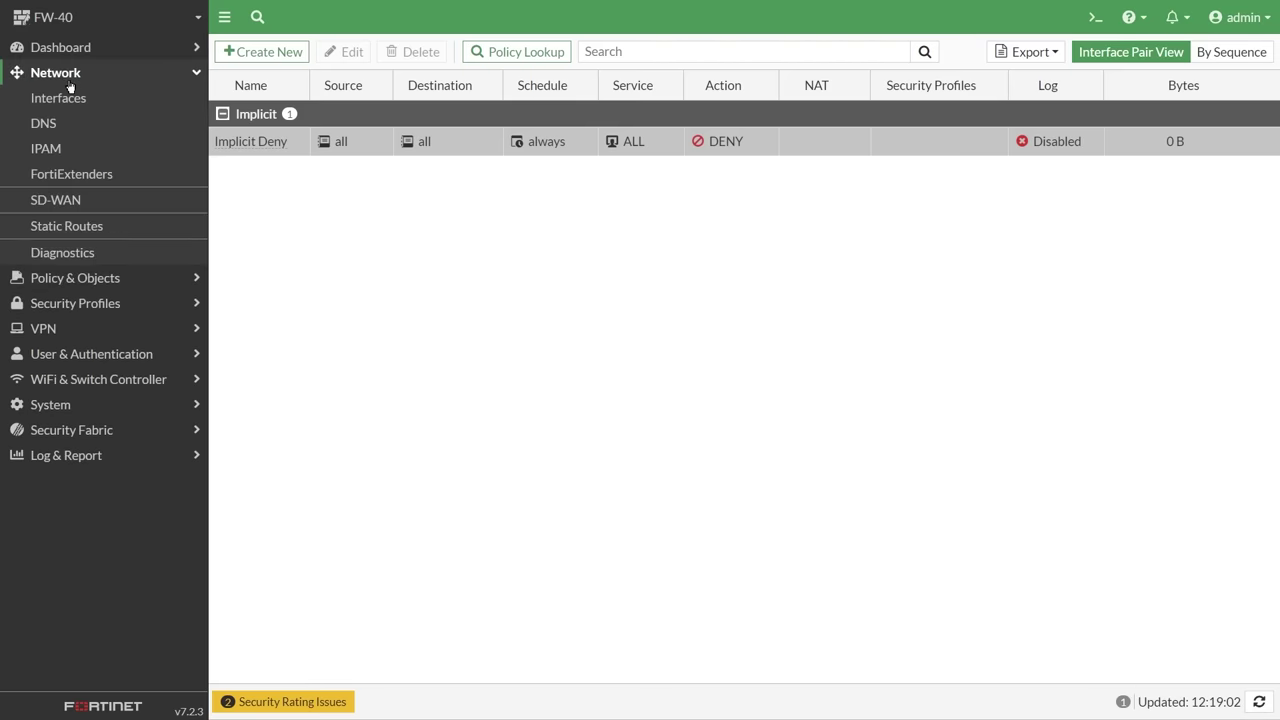
{"action": "left_click", "coordinate": [92, 204]}
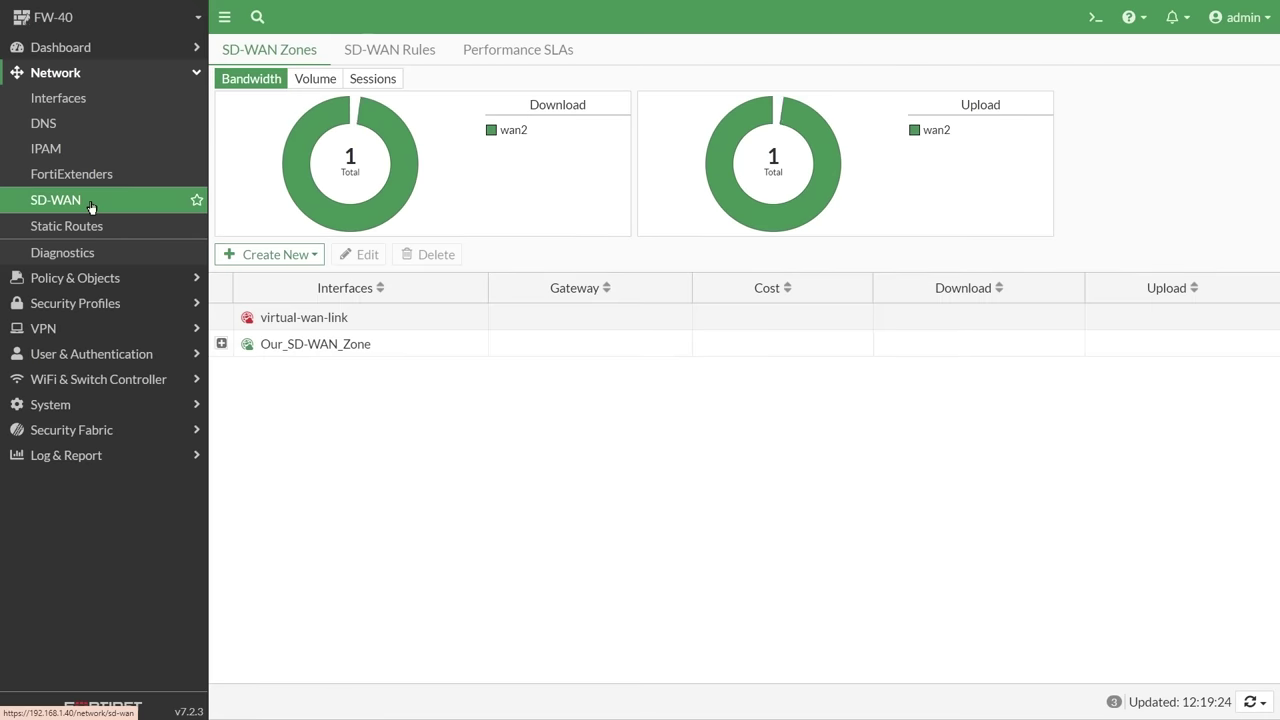
{"action": "left_click", "coordinate": [221, 344]}
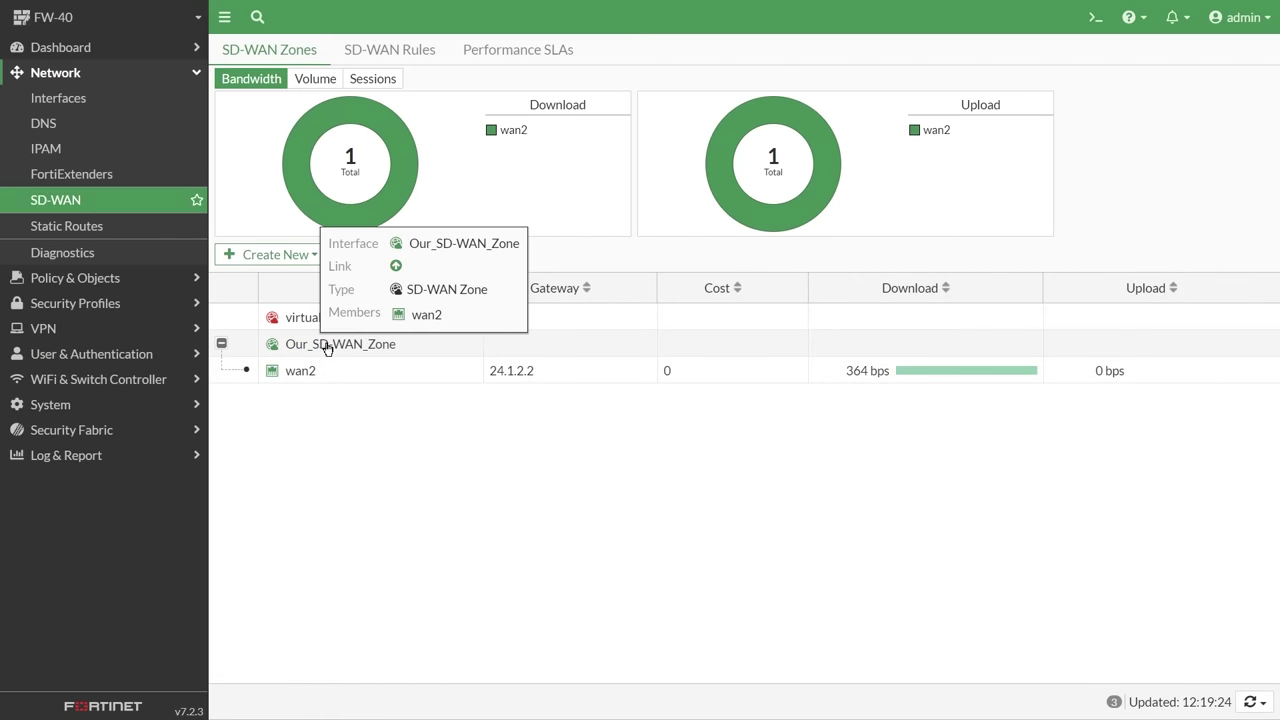
{"action": "double_click", "coordinate": [327, 346]}
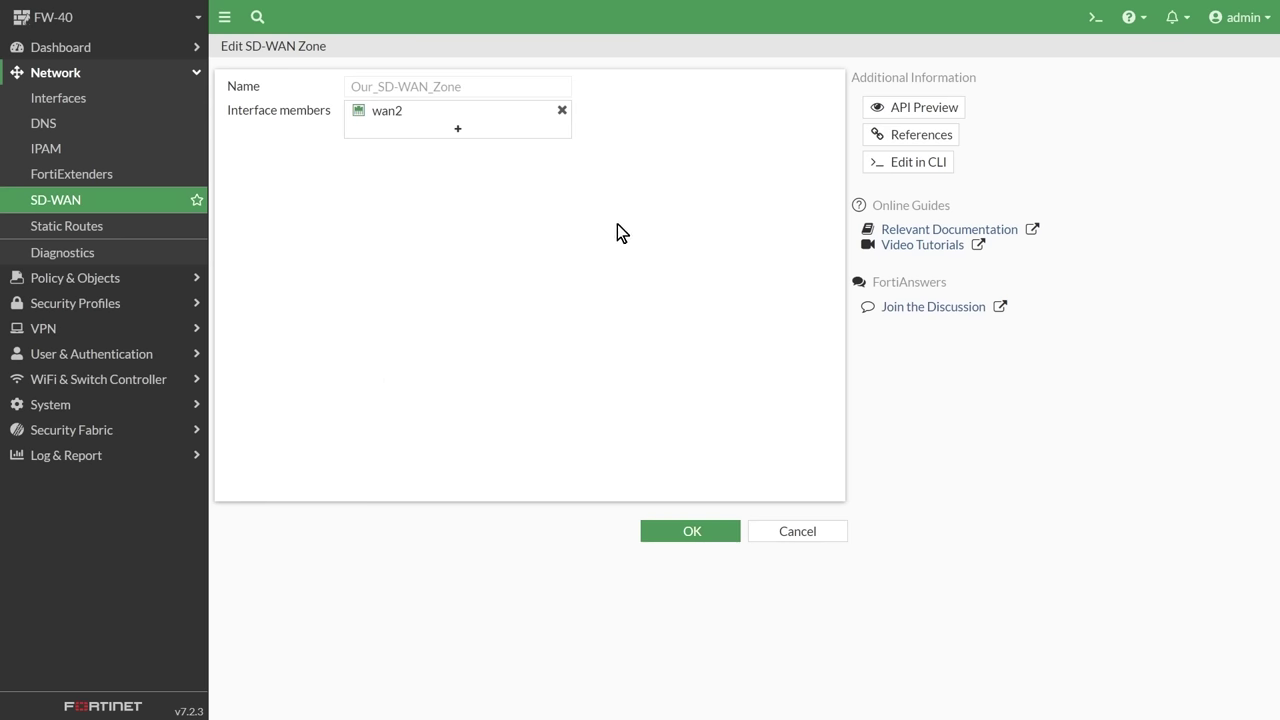
Create an SD-WAN member for wan1 in Our_SD-WAN_Zone, save the zone, and list its members
{"action": "left_click", "coordinate": [457, 128]}
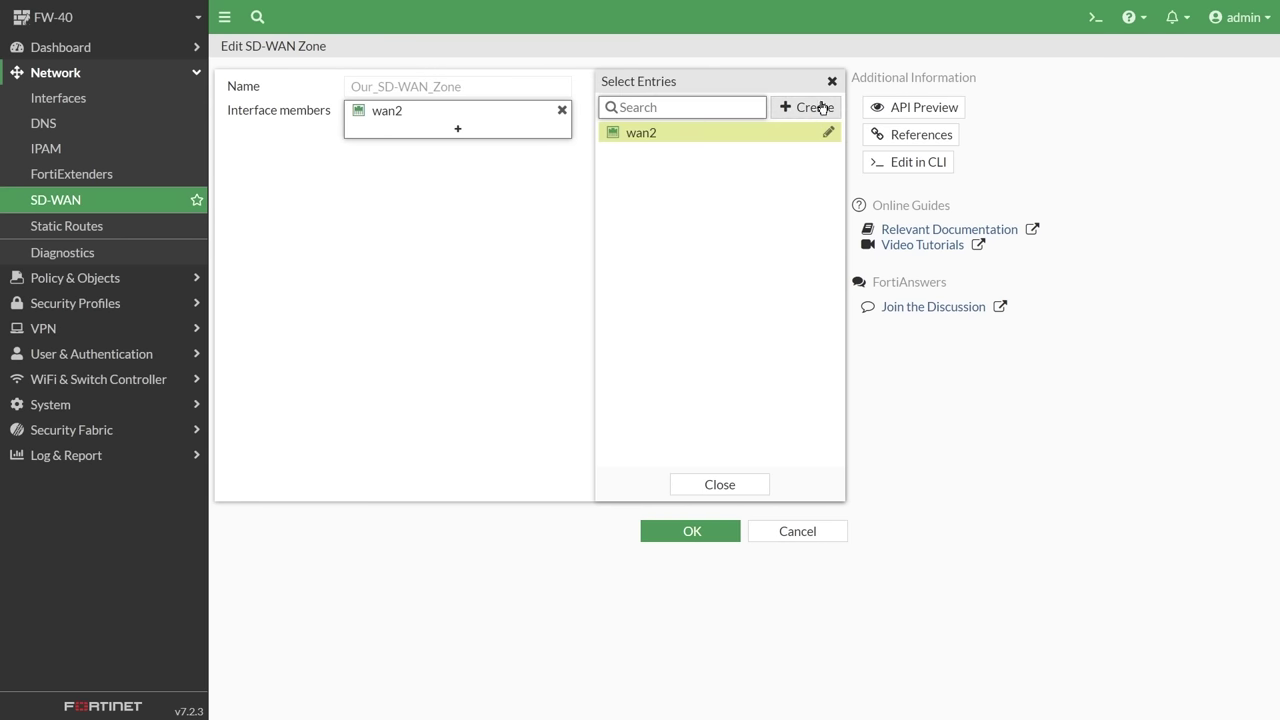
{"action": "left_click", "coordinate": [817, 109]}
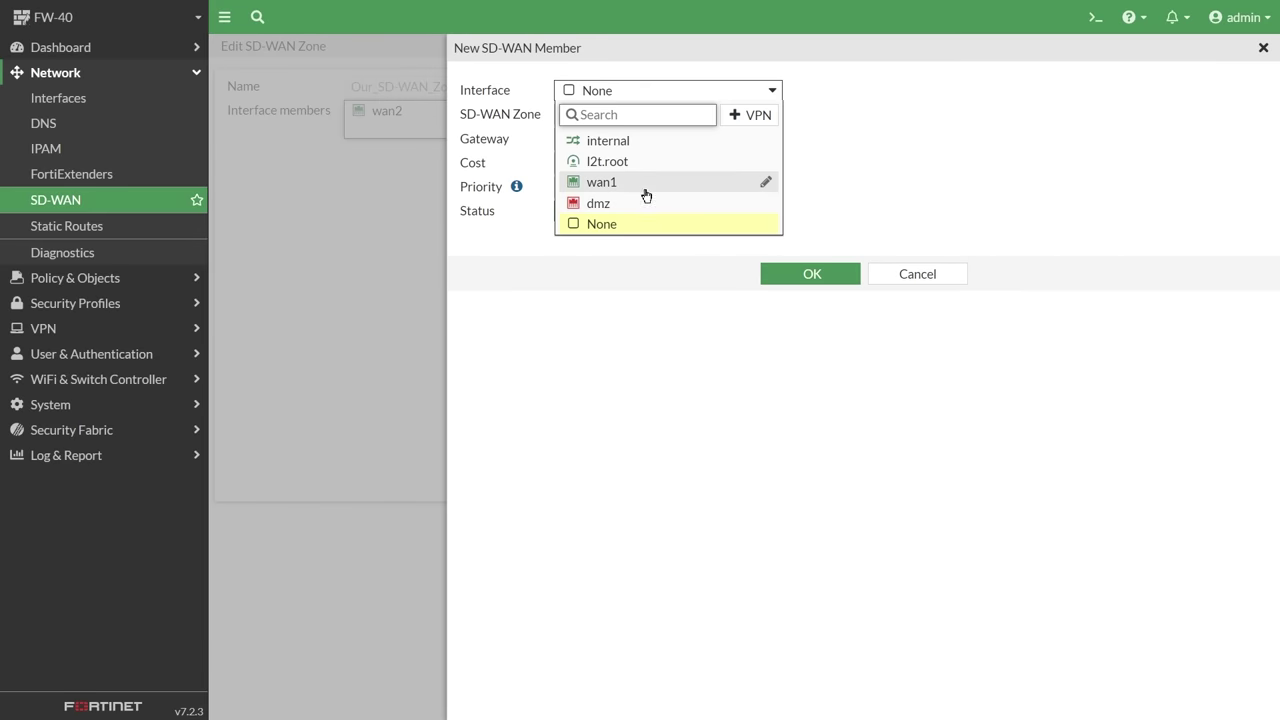
{"action": "left_click", "coordinate": [645, 187]}
{"action": "left_click", "coordinate": [646, 117]}
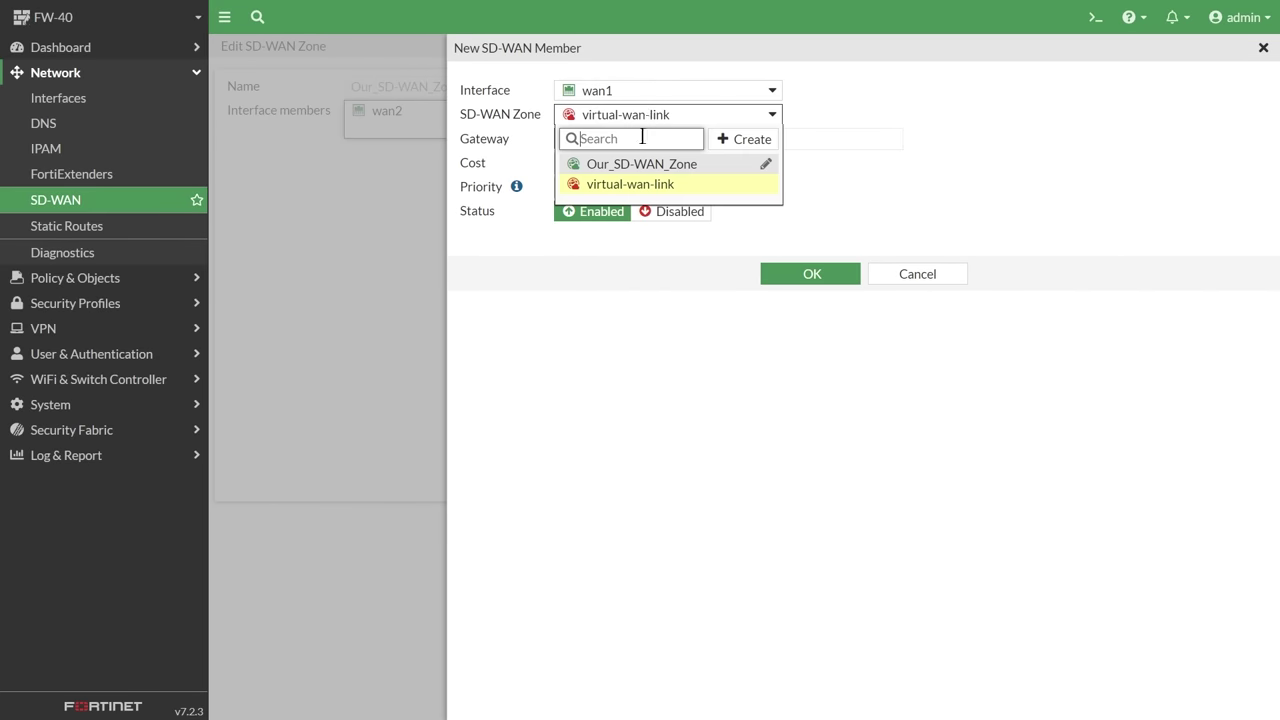
{"action": "left_click", "coordinate": [645, 163]}
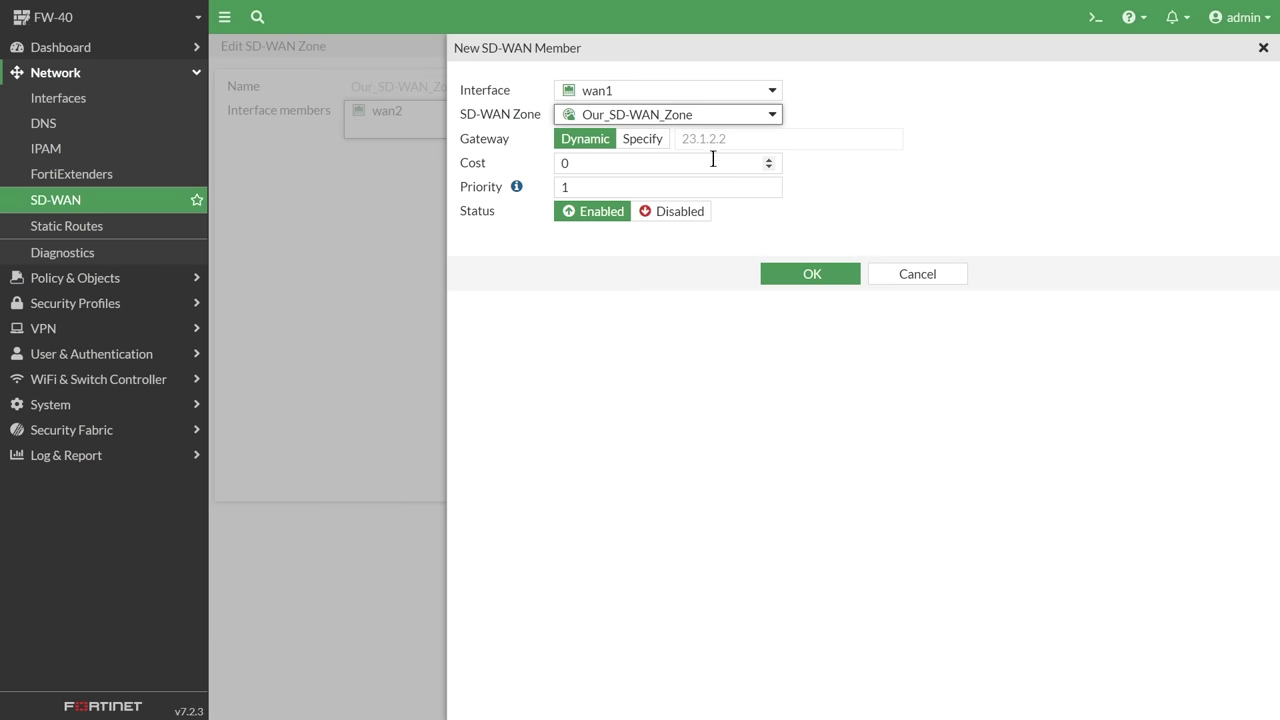
{"action": "left_click", "coordinate": [811, 280]}
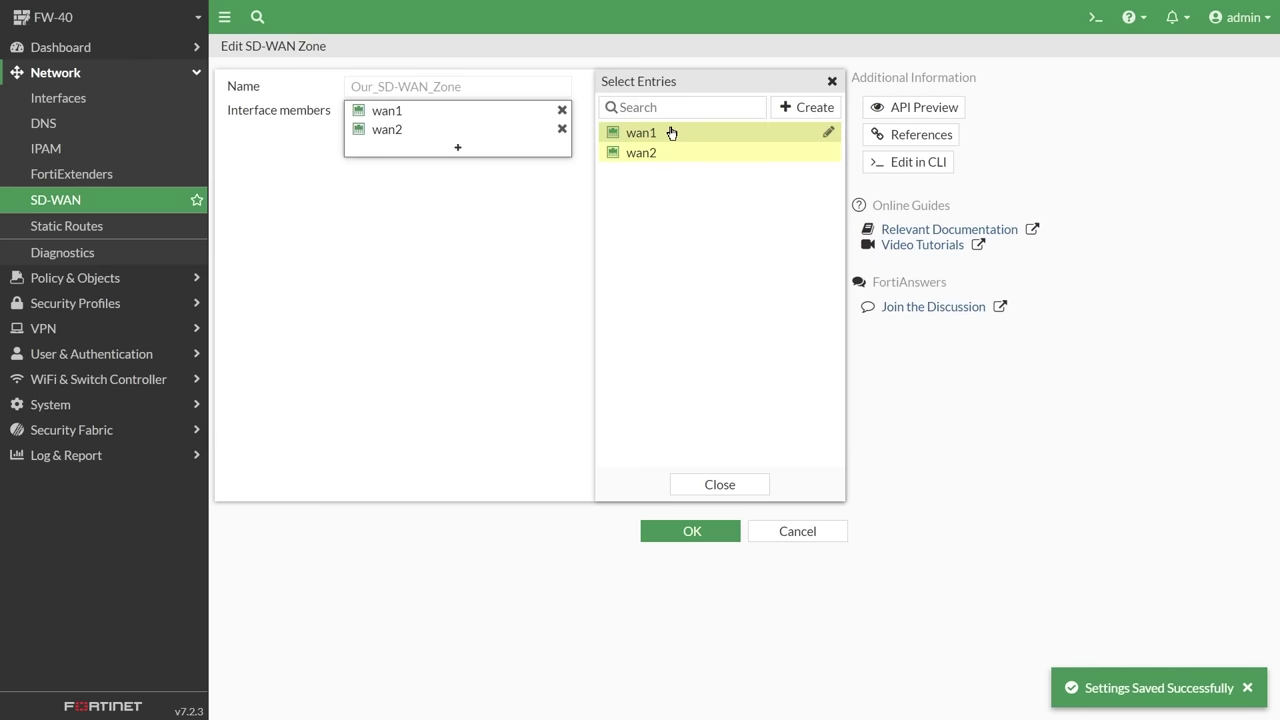
{"action": "left_click", "coordinate": [686, 531]}
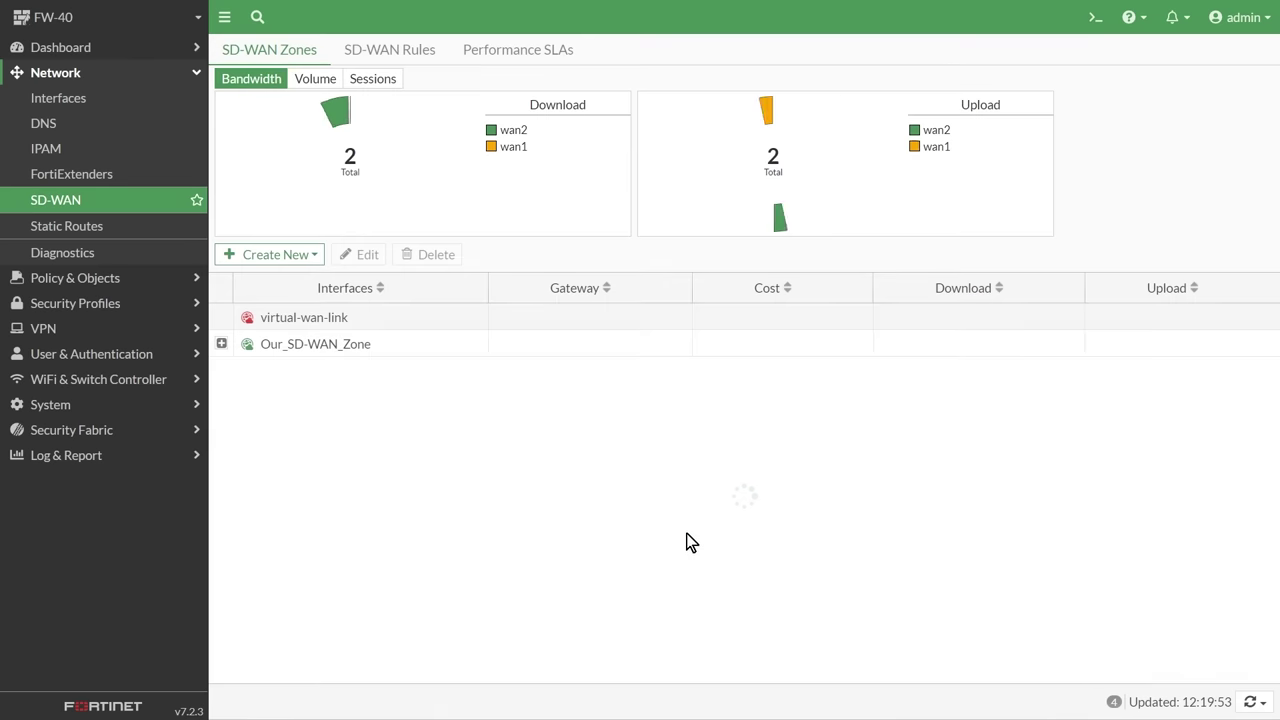
{"action": "left_click", "coordinate": [221, 343]}
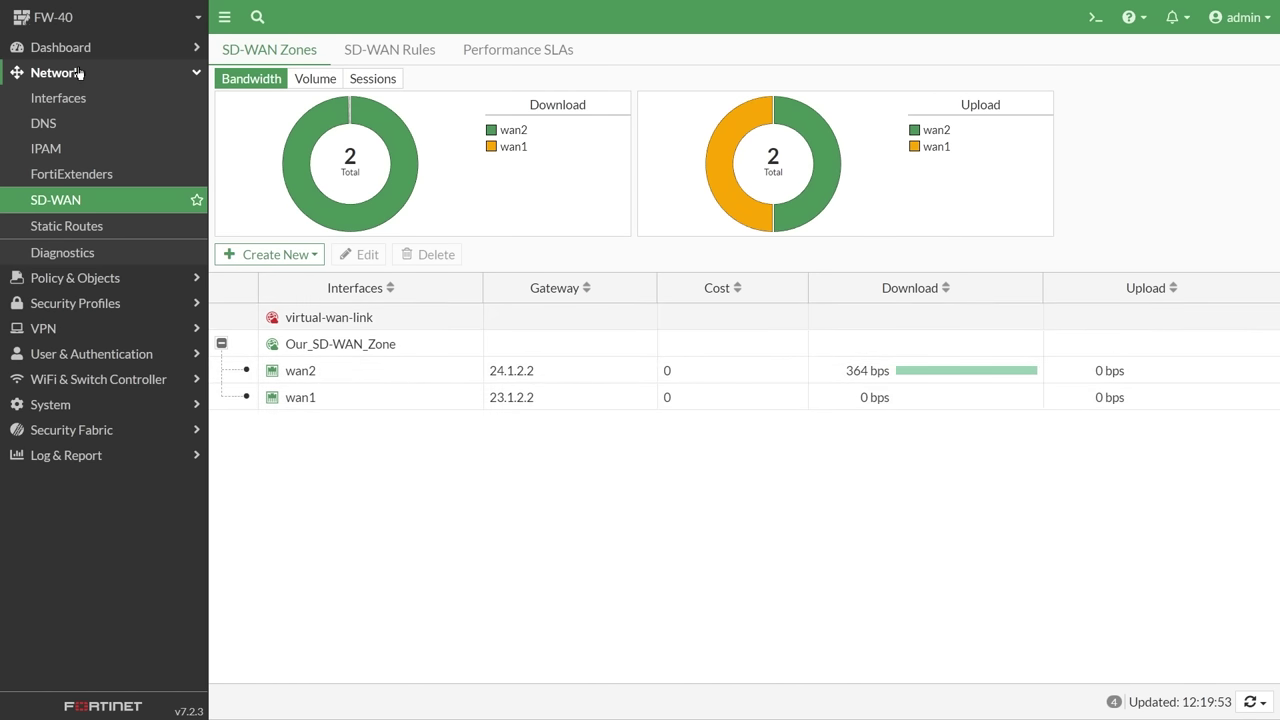
Create an enabled default static route for 0.0.0.0/0.0.0.0 through the Our_SD-WAN_Zone interface
{"action": "left_click", "coordinate": [92, 230]}
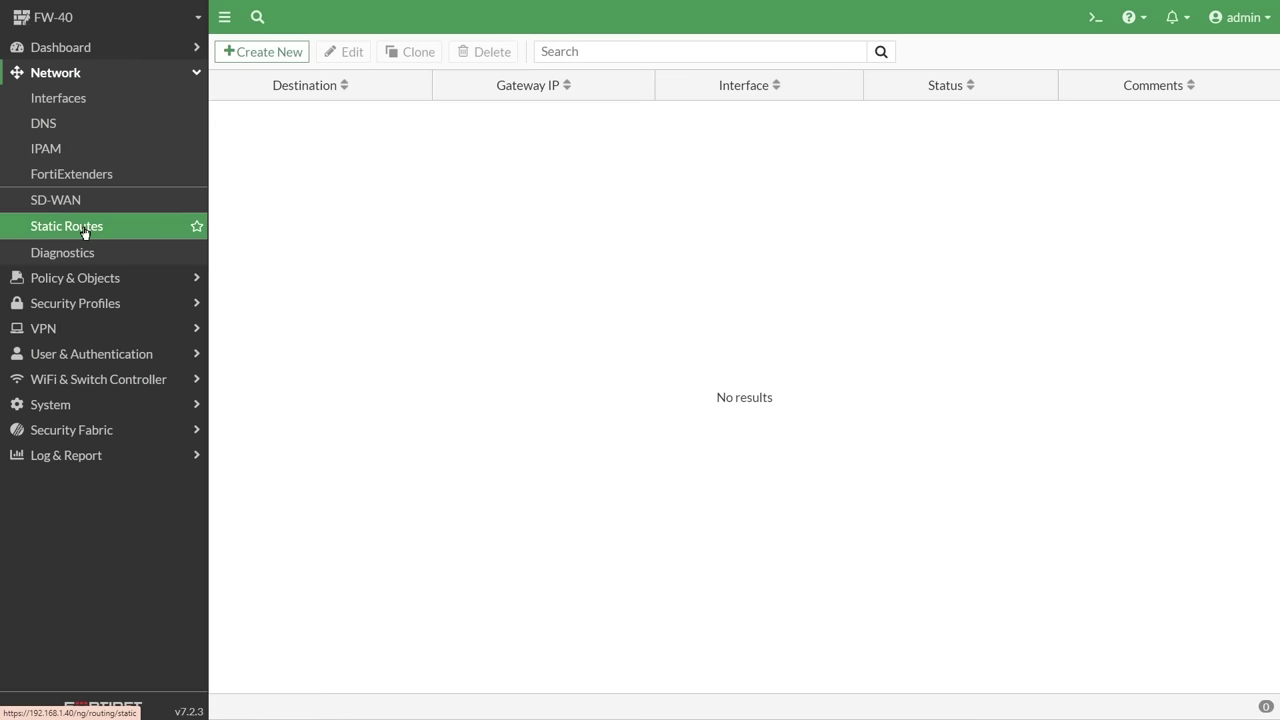
{"action": "left_click", "coordinate": [272, 54]}
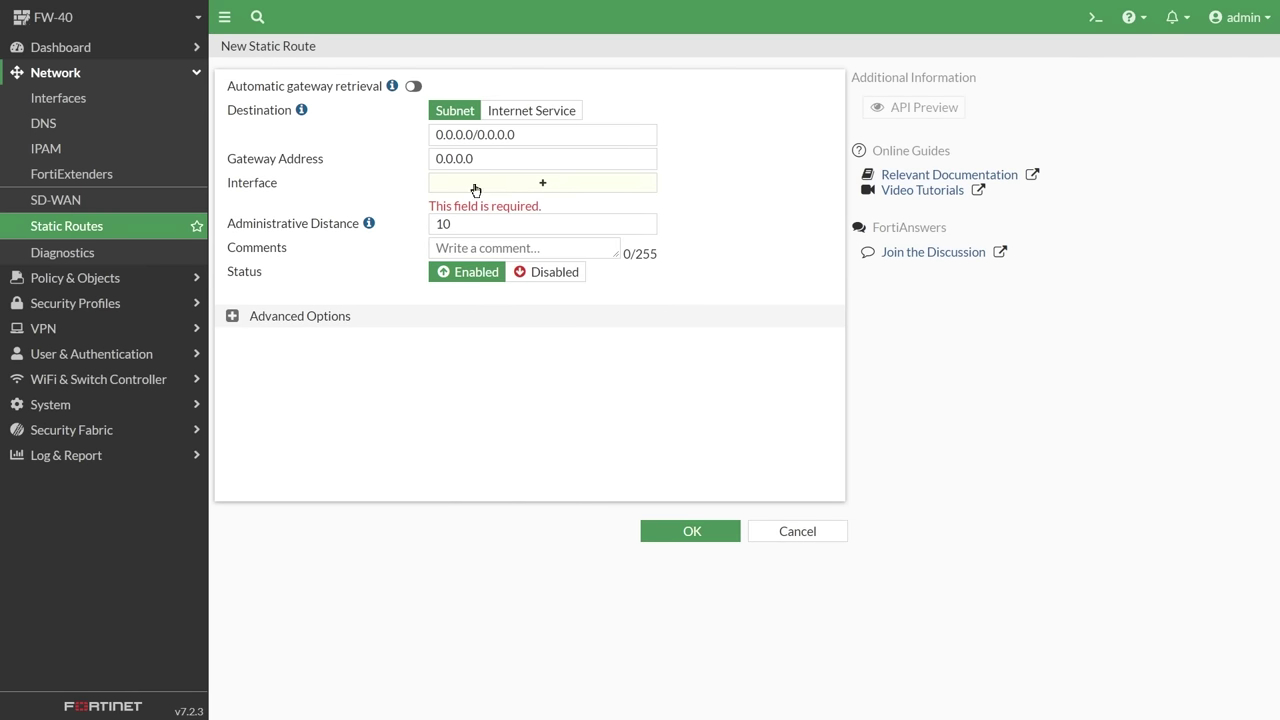
{"action": "left_click", "coordinate": [479, 187]}
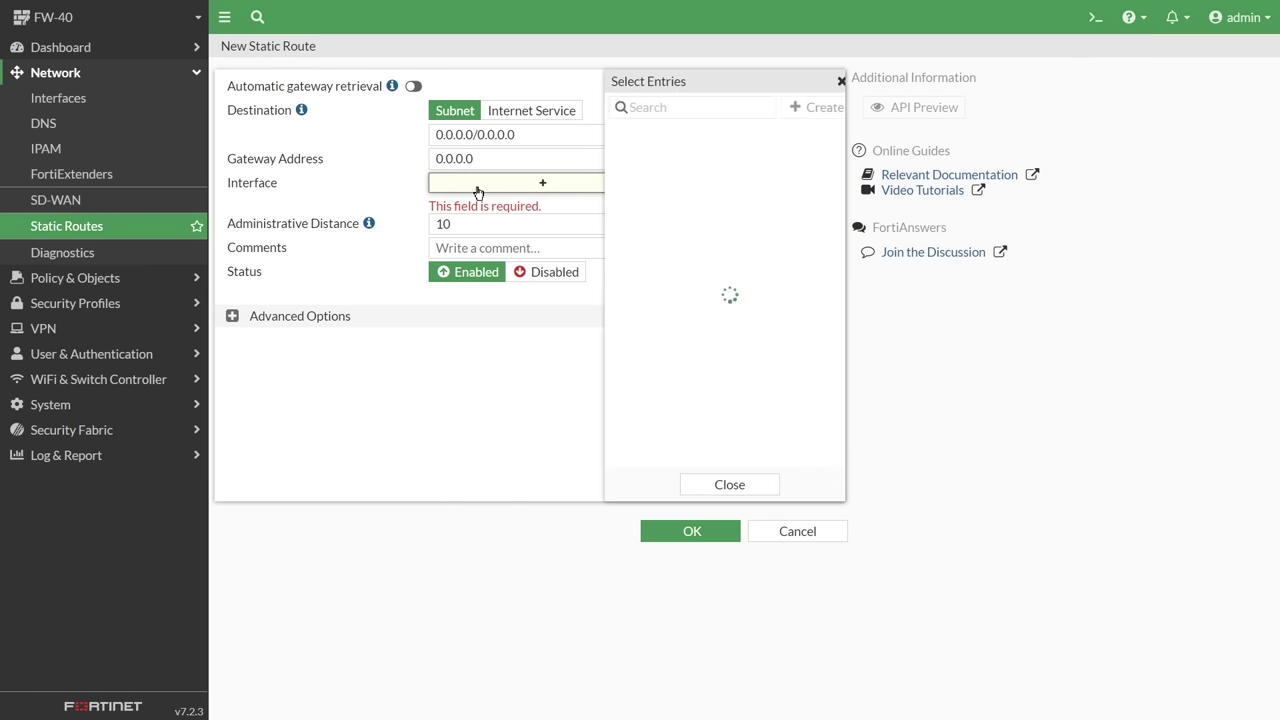
{"action": "left_click", "coordinate": [697, 178]}
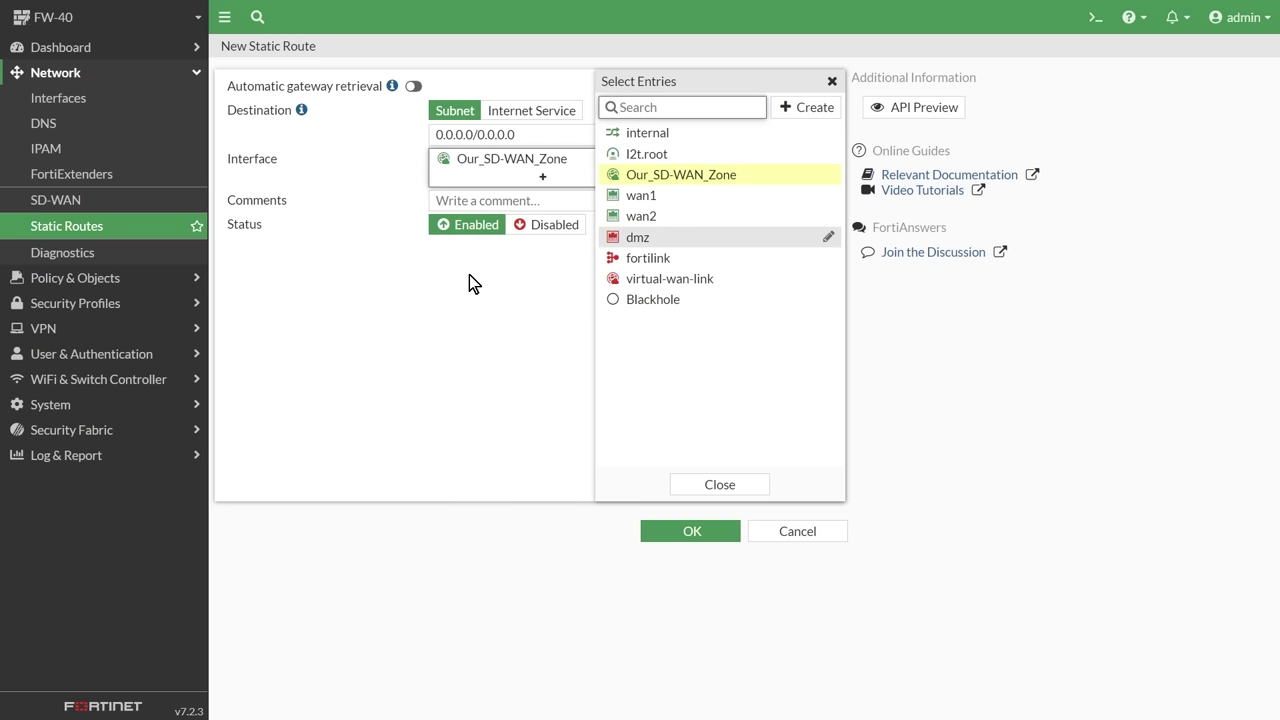
{"action": "left_click", "coordinate": [469, 275]}
{"action": "left_click", "coordinate": [692, 531]}
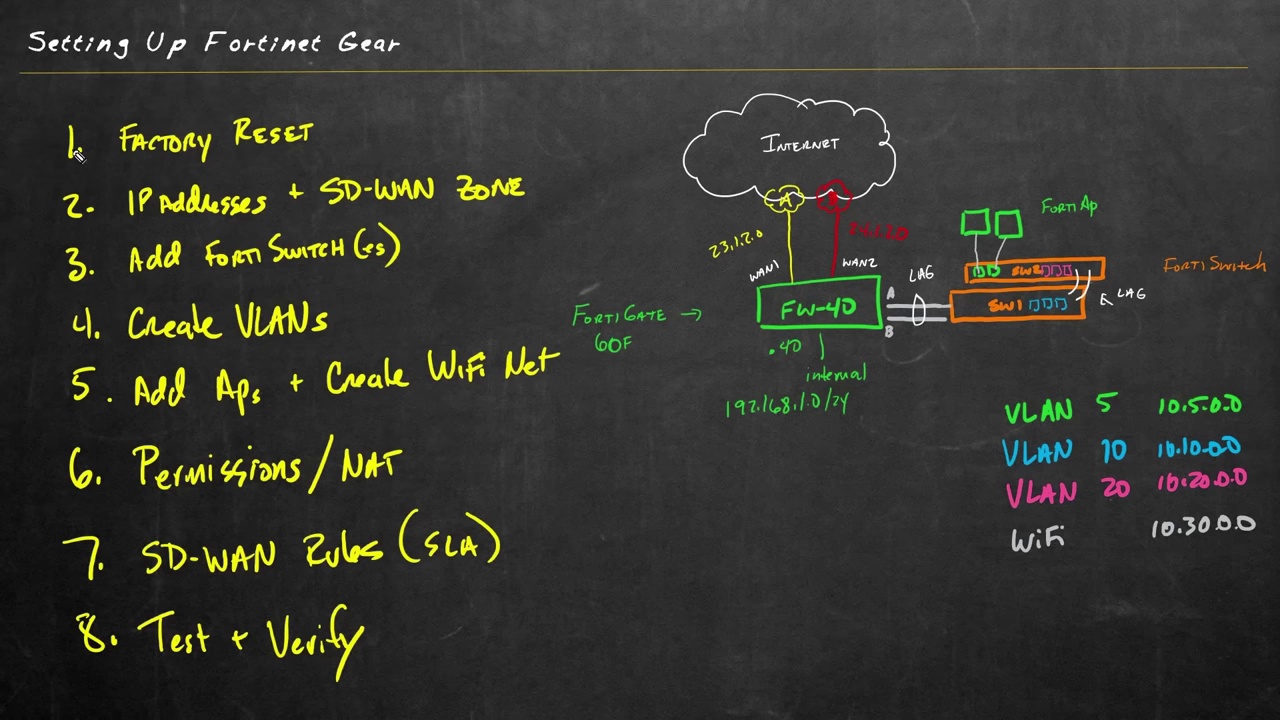
{"action": "left_click_drag", "start_coordinate": [30, 163], "coordinate": [404, 122]}
{"action": "left_click_drag", "start_coordinate": [32, 216], "coordinate": [520, 189]}
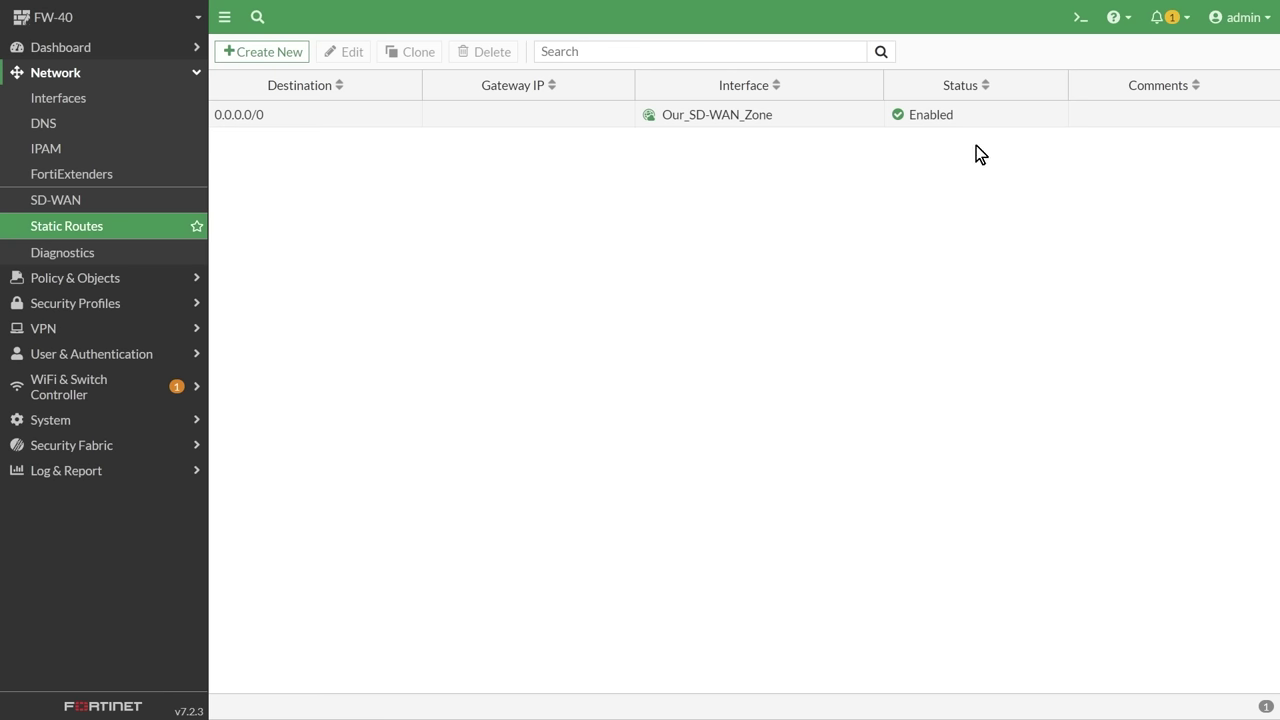
Authorize the two unauthorized managed switches, FortiSwitch 108E and FortiSwitch 108D-POE, together
{"action": "left_click", "coordinate": [1168, 22]}
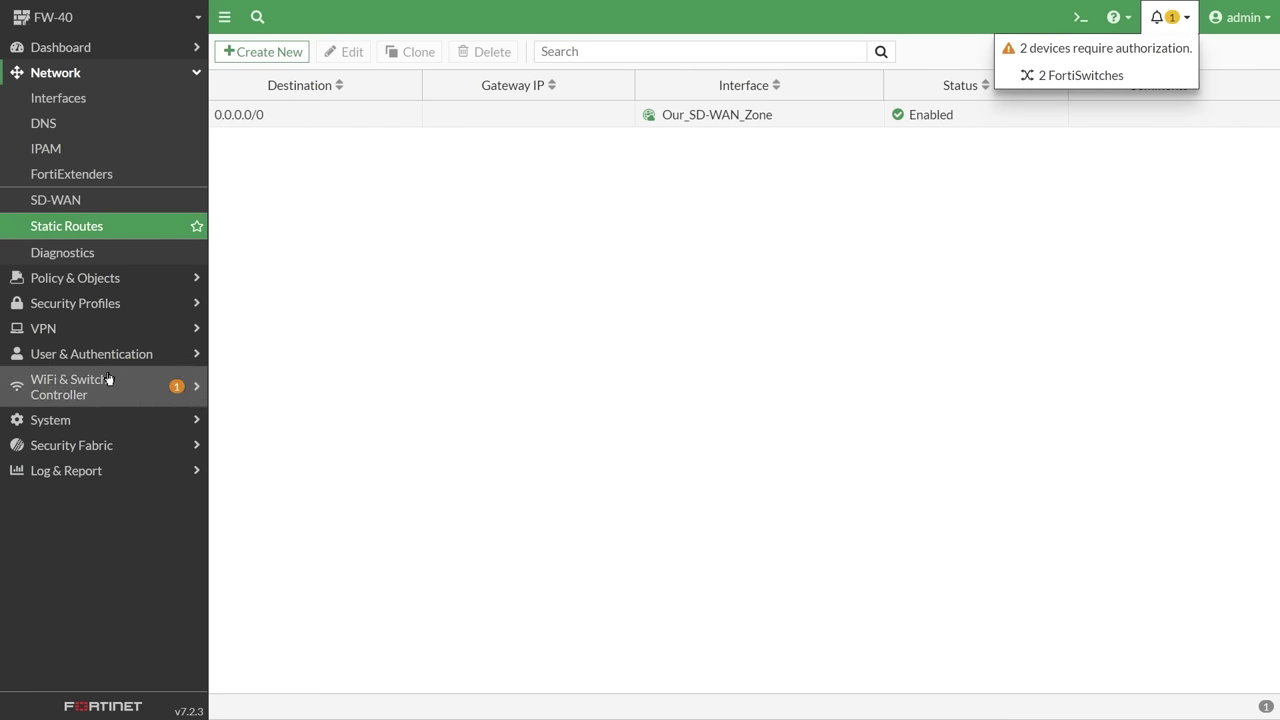
{"action": "left_click", "coordinate": [77, 396]}
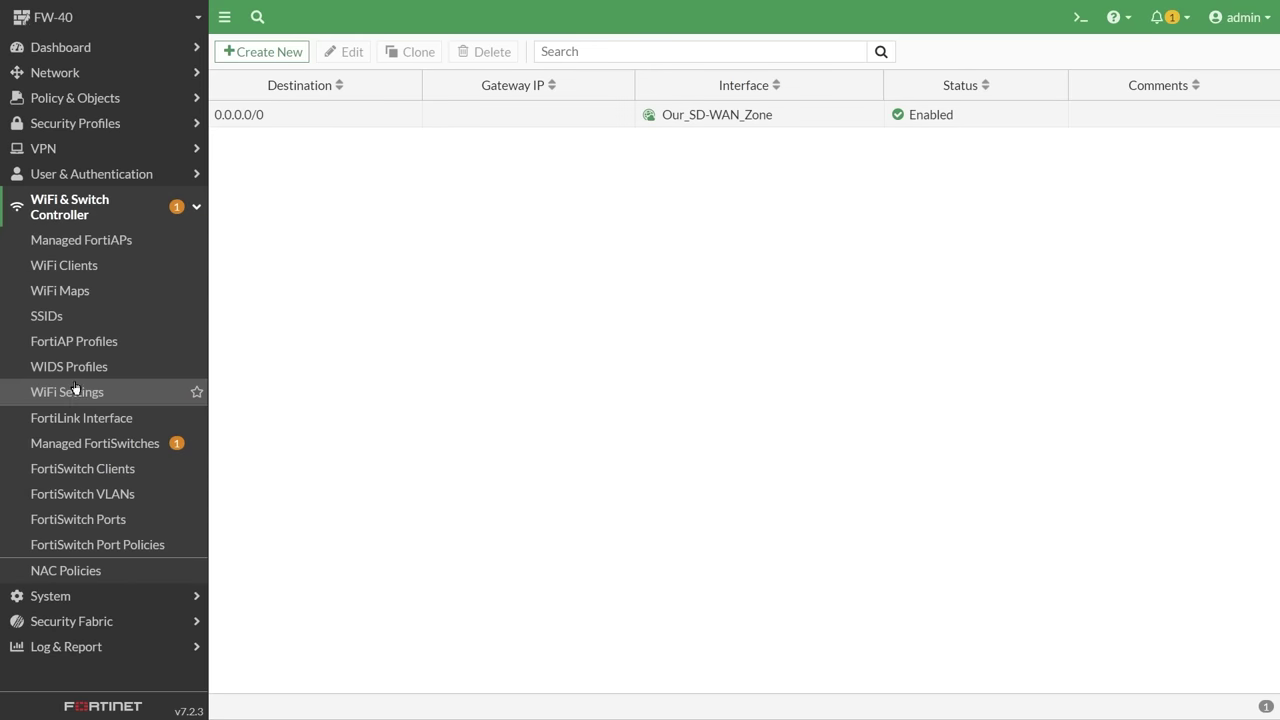
{"action": "left_click", "coordinate": [141, 449]}
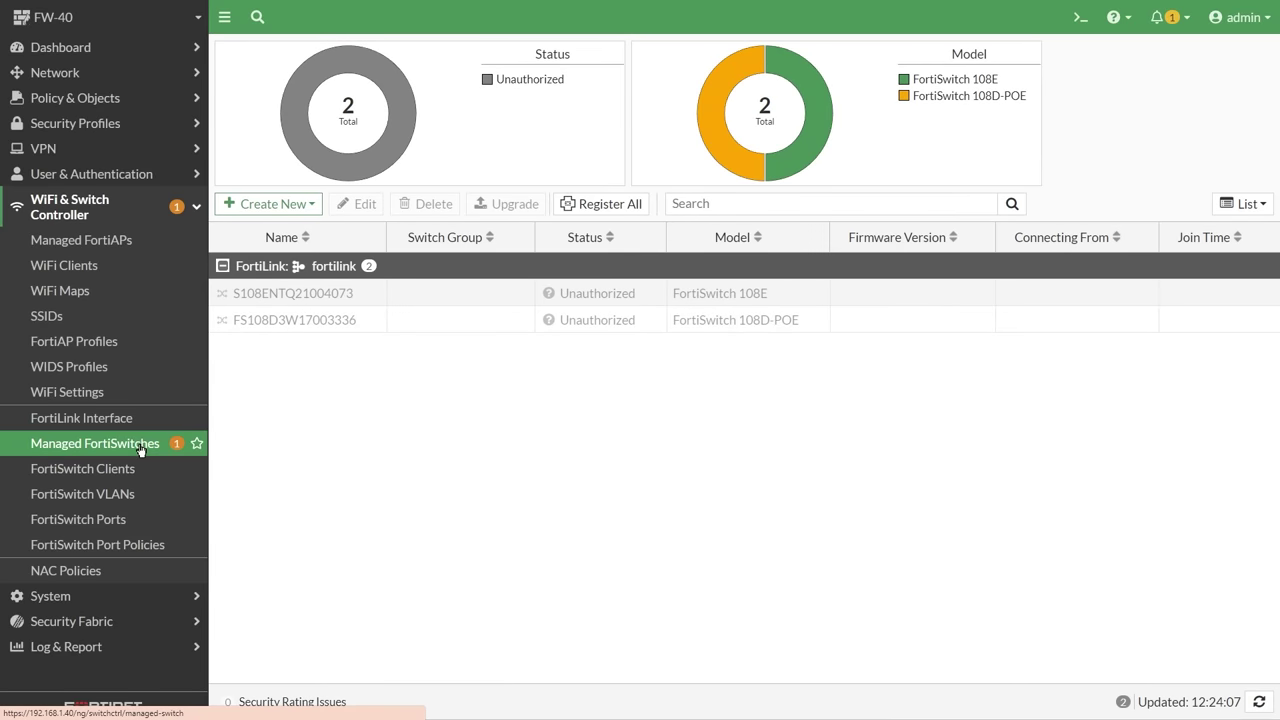
{"action": "left_click", "coordinate": [285, 328]}
{"action": "mouse_move", "coordinate": [225, 333]}
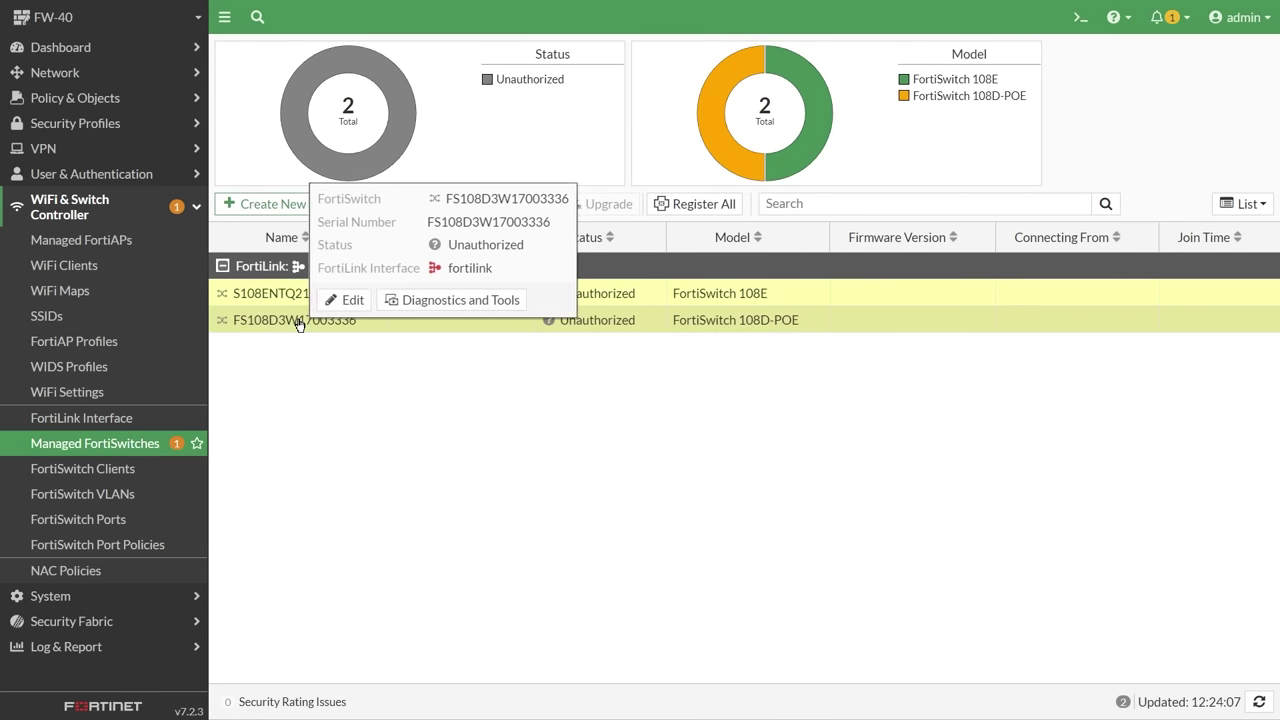
{"action": "right_click", "coordinate": [280, 326]}
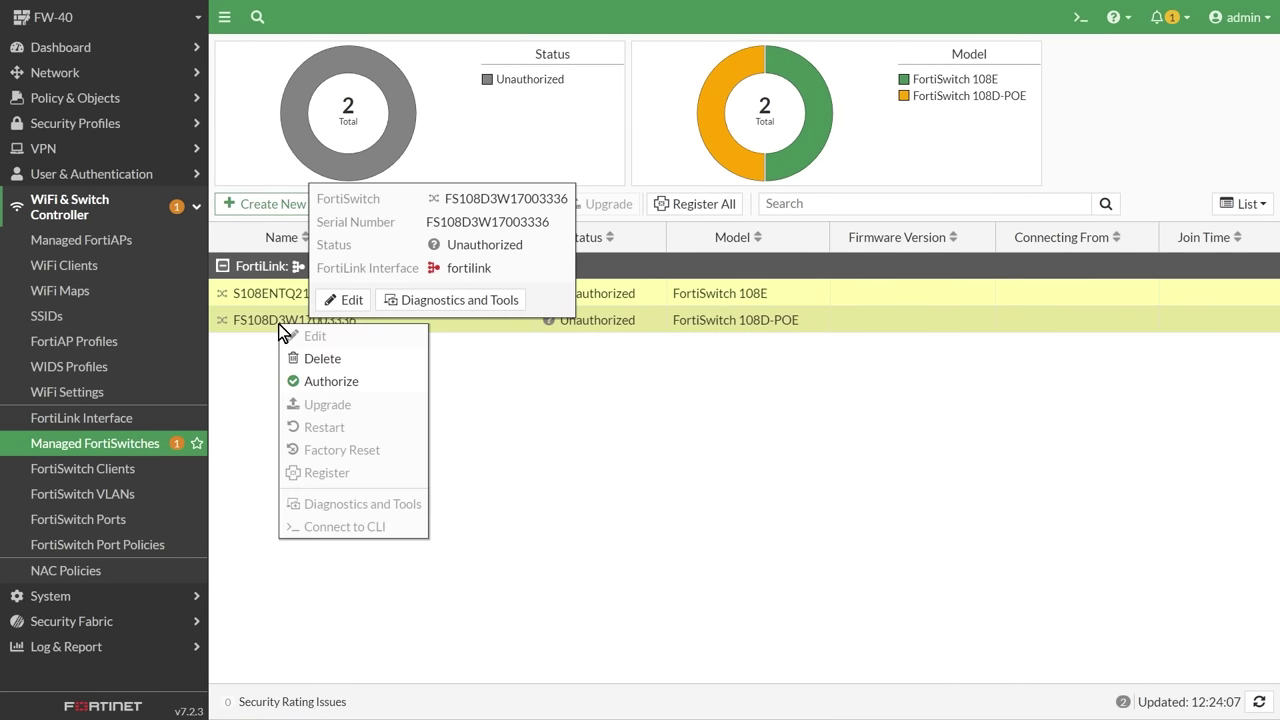
{"action": "left_click", "coordinate": [331, 382]}
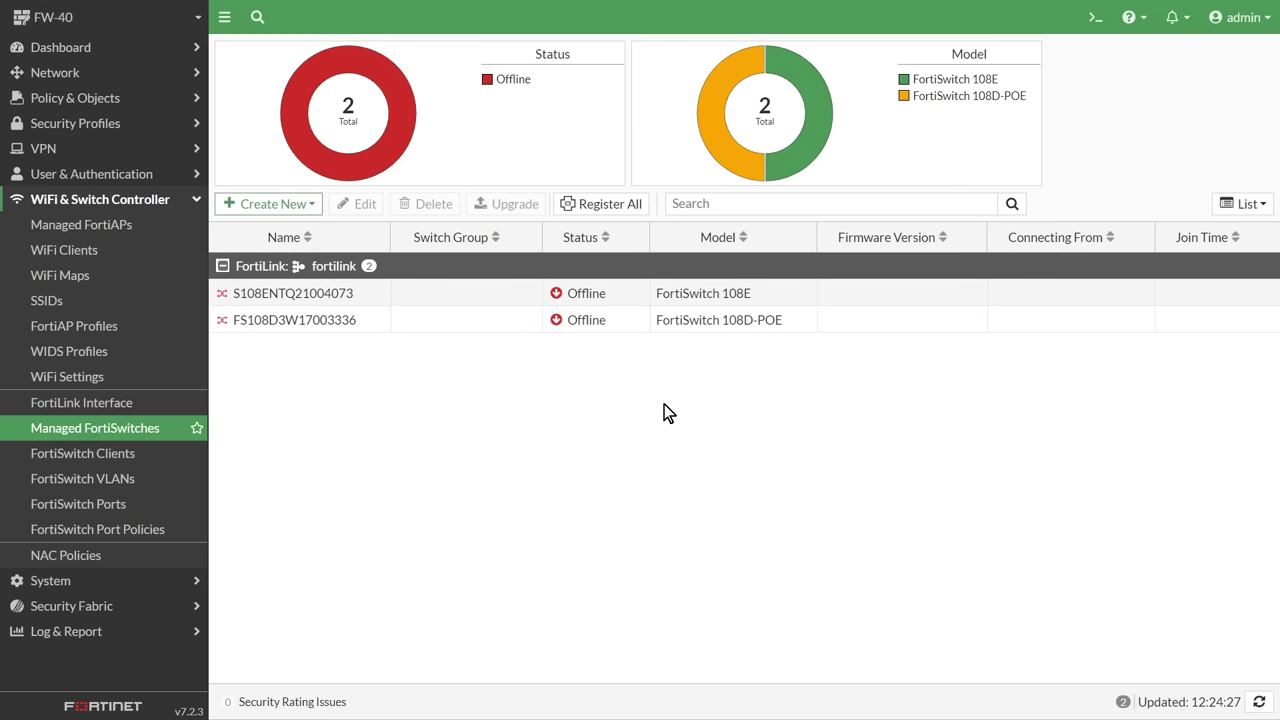
Disable the FortiLink split interface option on the fortilink interface and apply the change
{"action": "left_click", "coordinate": [82, 404]}
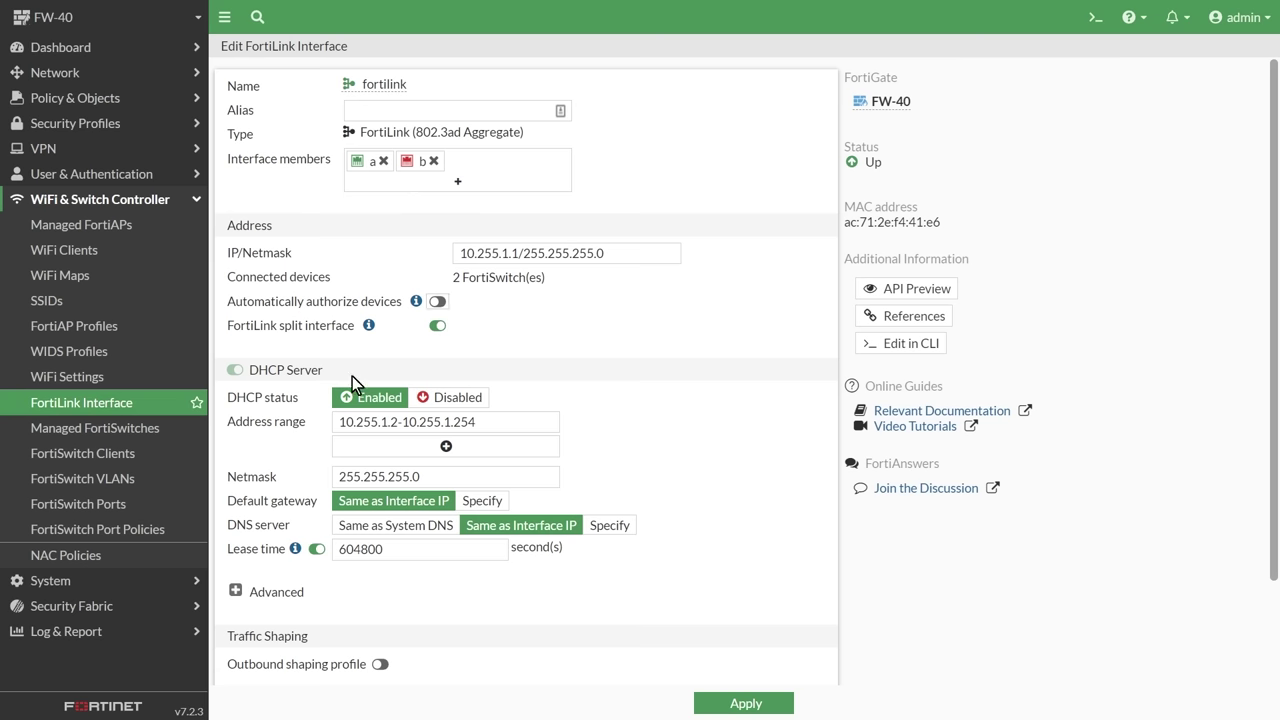
{"action": "mouse_move", "coordinate": [370, 328]}
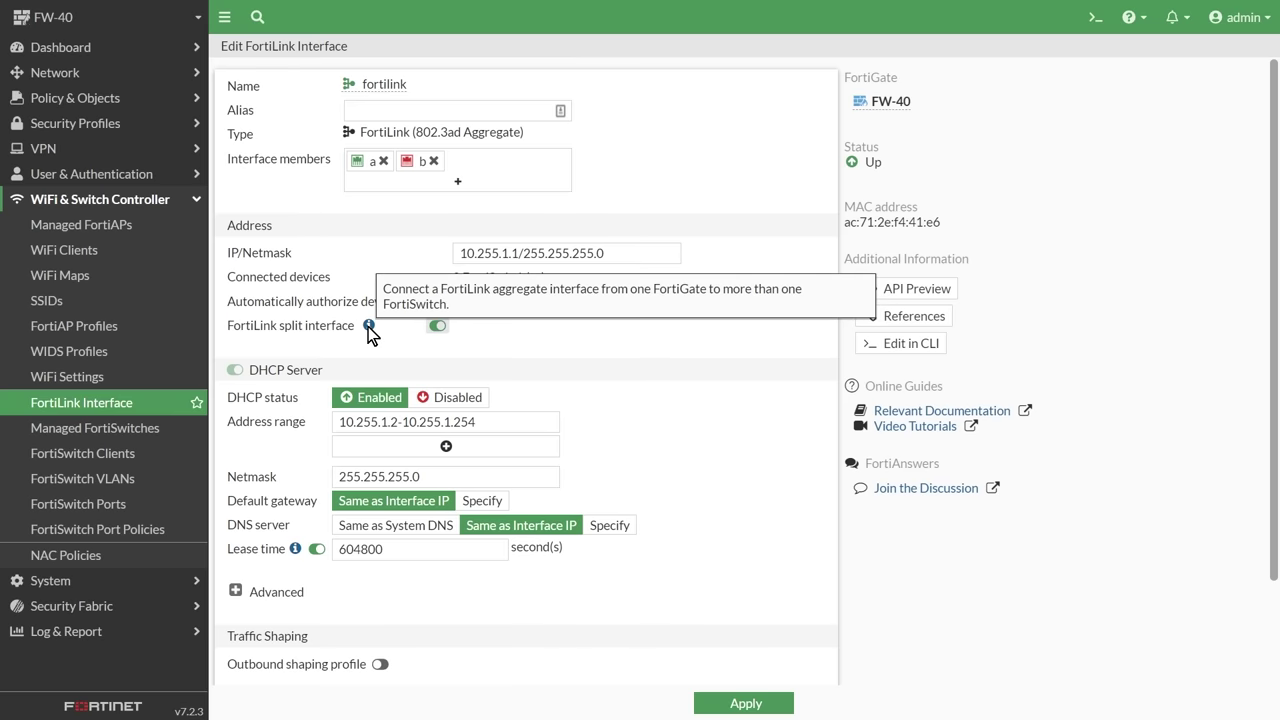
{"action": "left_click", "coordinate": [437, 325]}
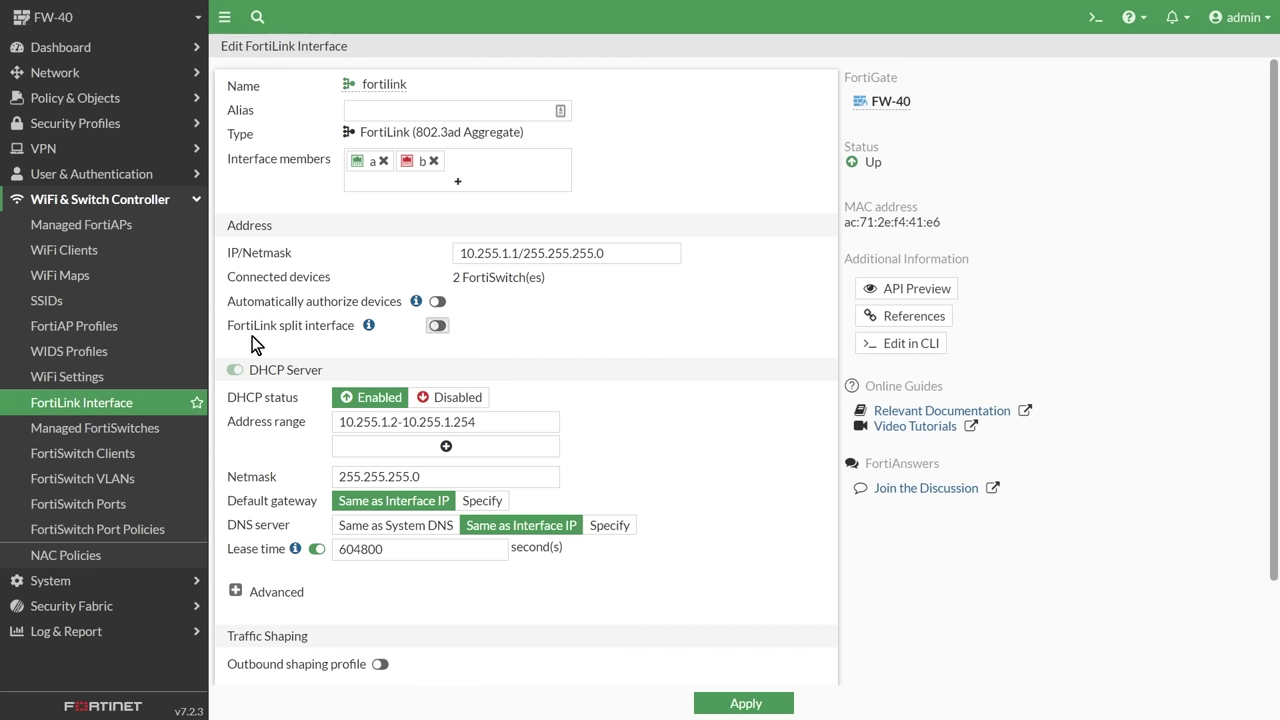
{"action": "left_click", "coordinate": [752, 703]}
Name the managed FortiSwitch 108E SW1 and save it
{"action": "left_click", "coordinate": [143, 431]}
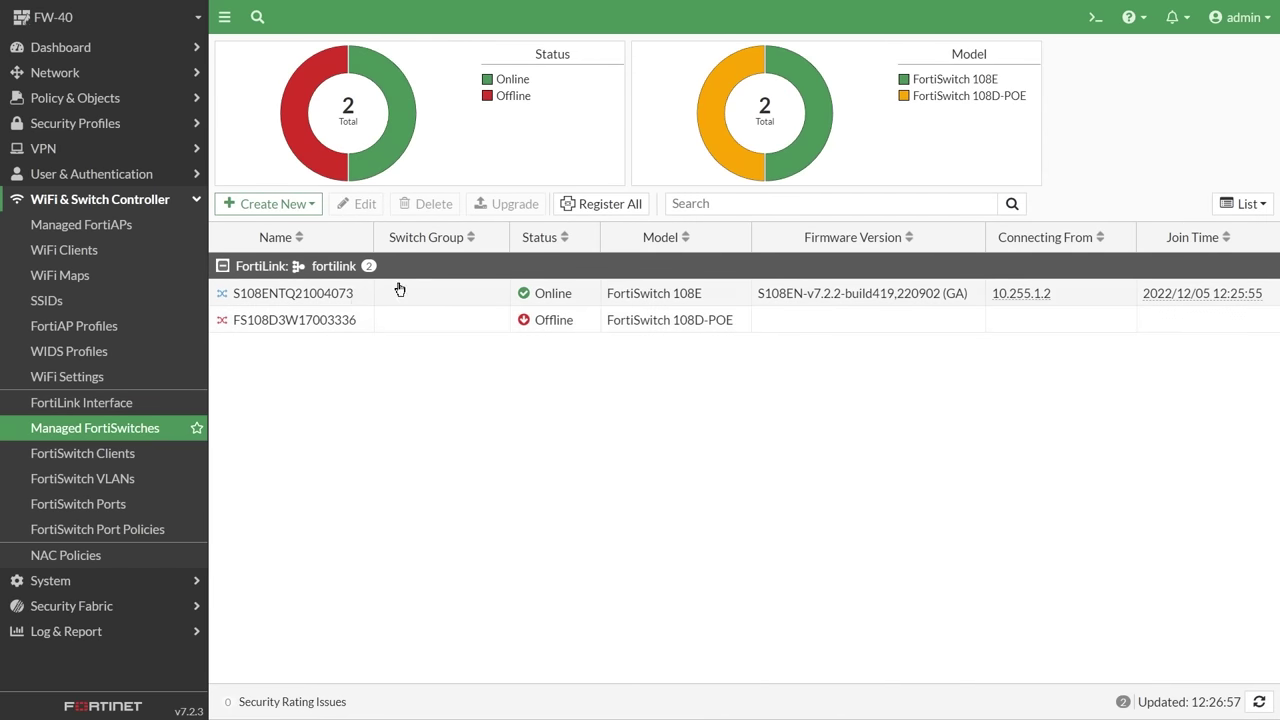
{"action": "right_click", "coordinate": [298, 302]}
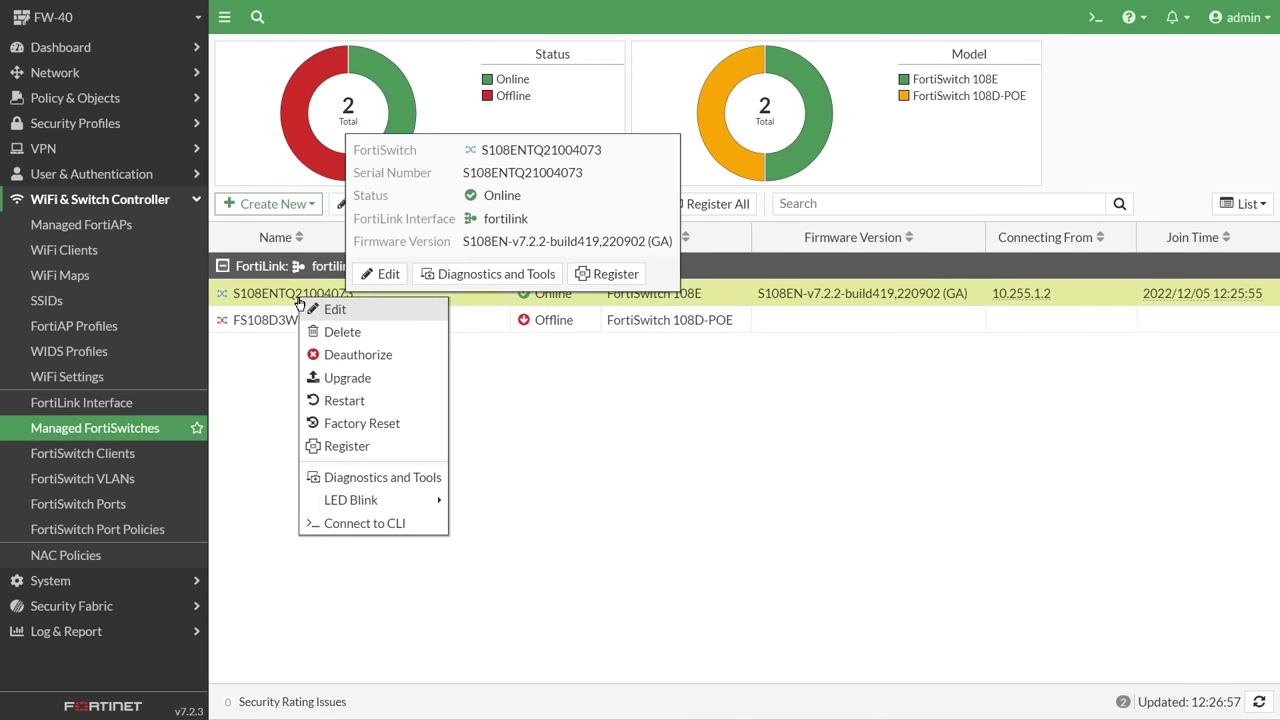
{"action": "left_click", "coordinate": [348, 310]}
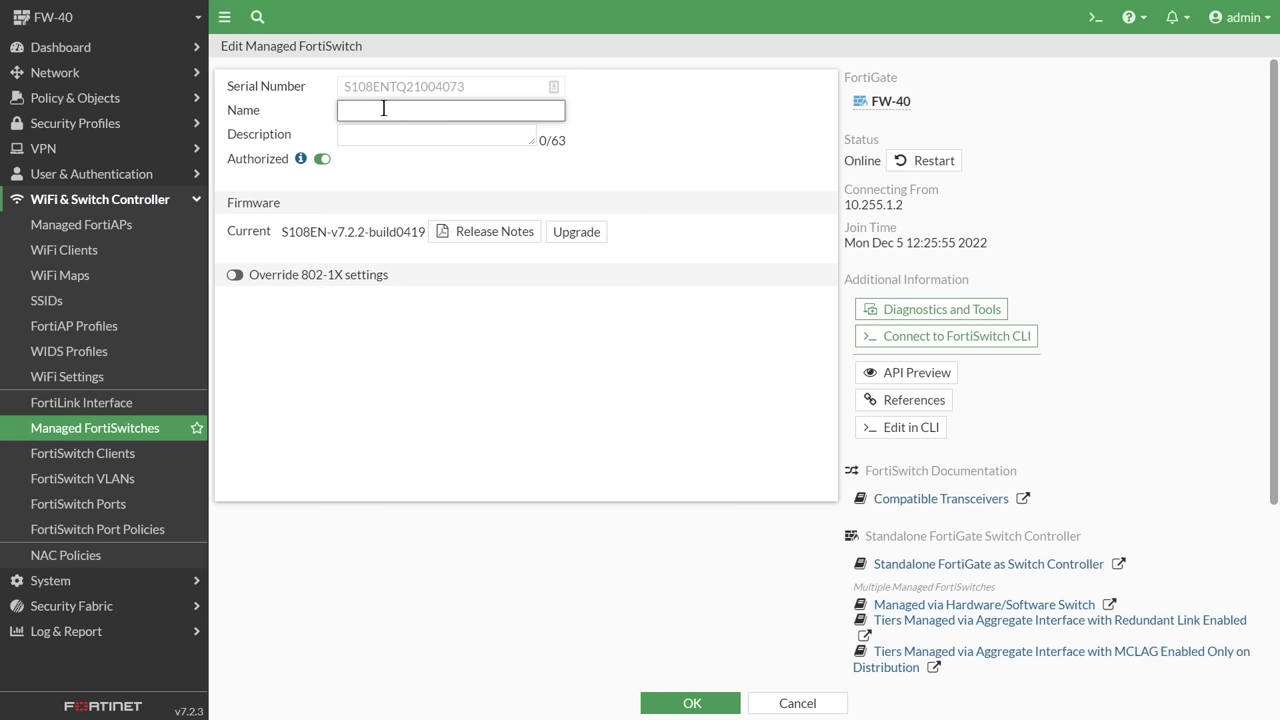
{"action": "type", "text": "SW1"}
{"action": "left_click", "coordinate": [690, 703]}
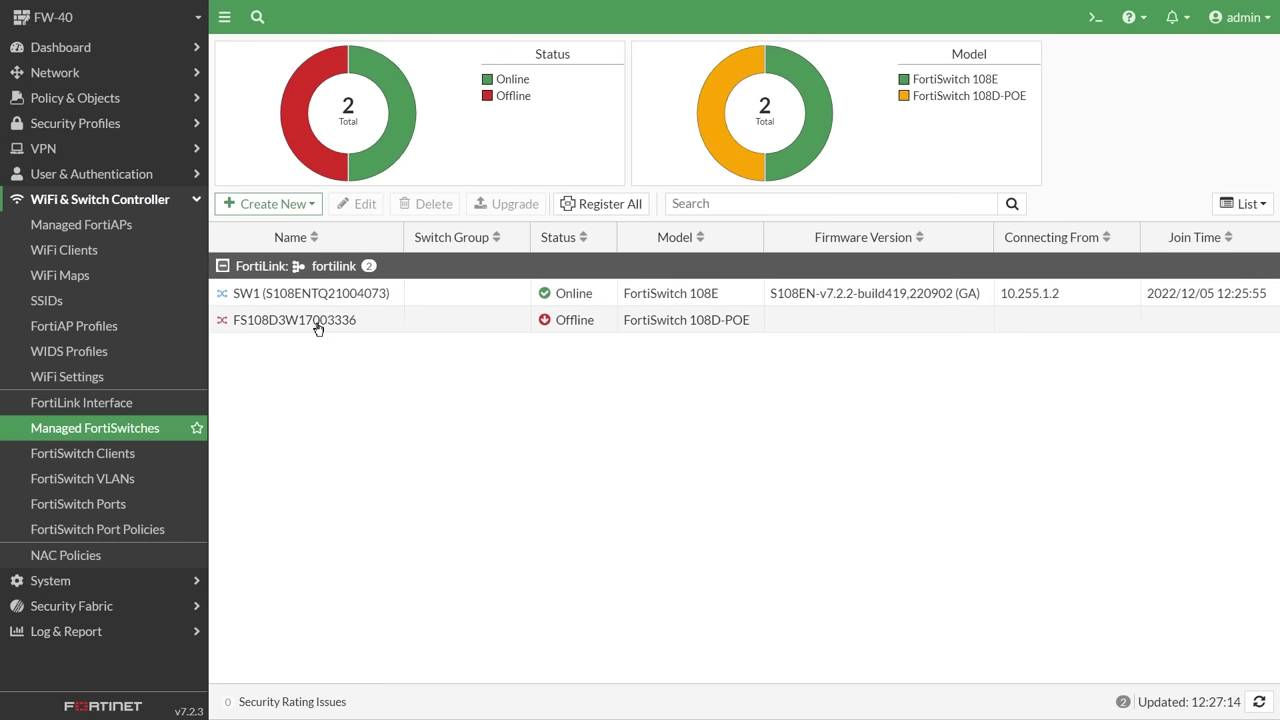
Name the managed FortiSwitch 108D-POE SW2 and save it
{"action": "right_click", "coordinate": [316, 324]}
{"action": "left_click", "coordinate": [356, 338]}
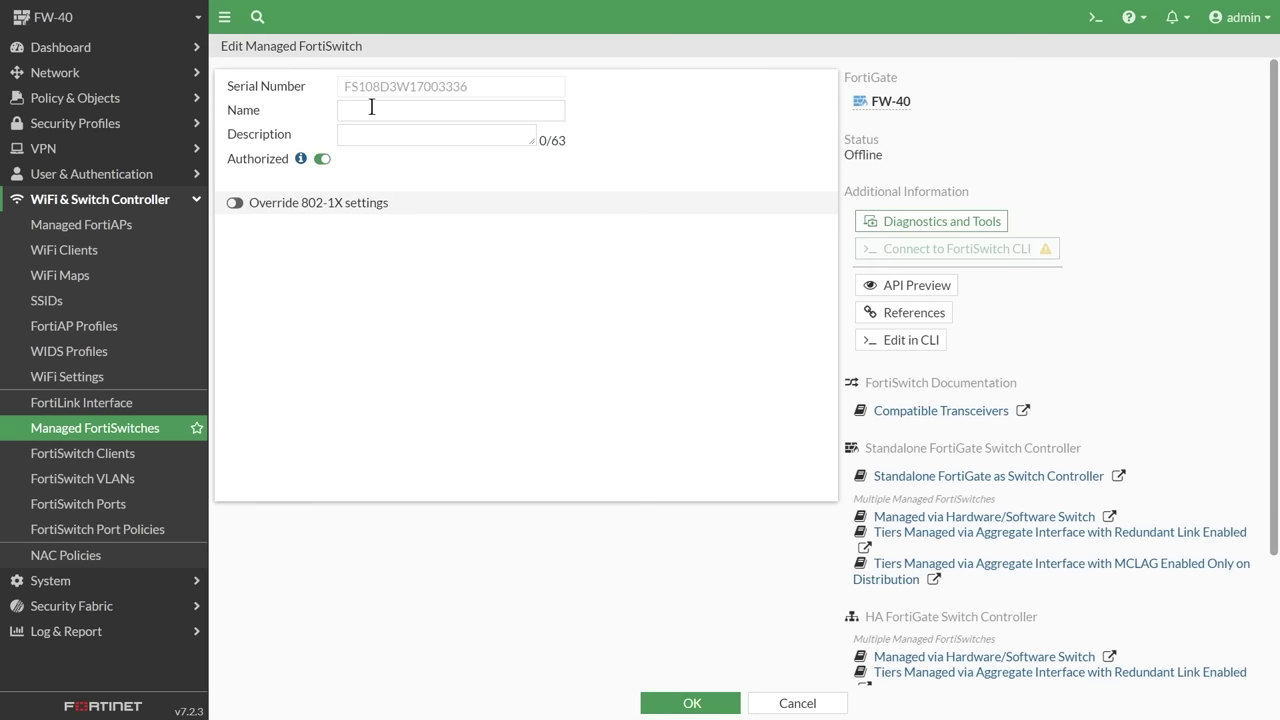
{"action": "type", "text": "SW2"}
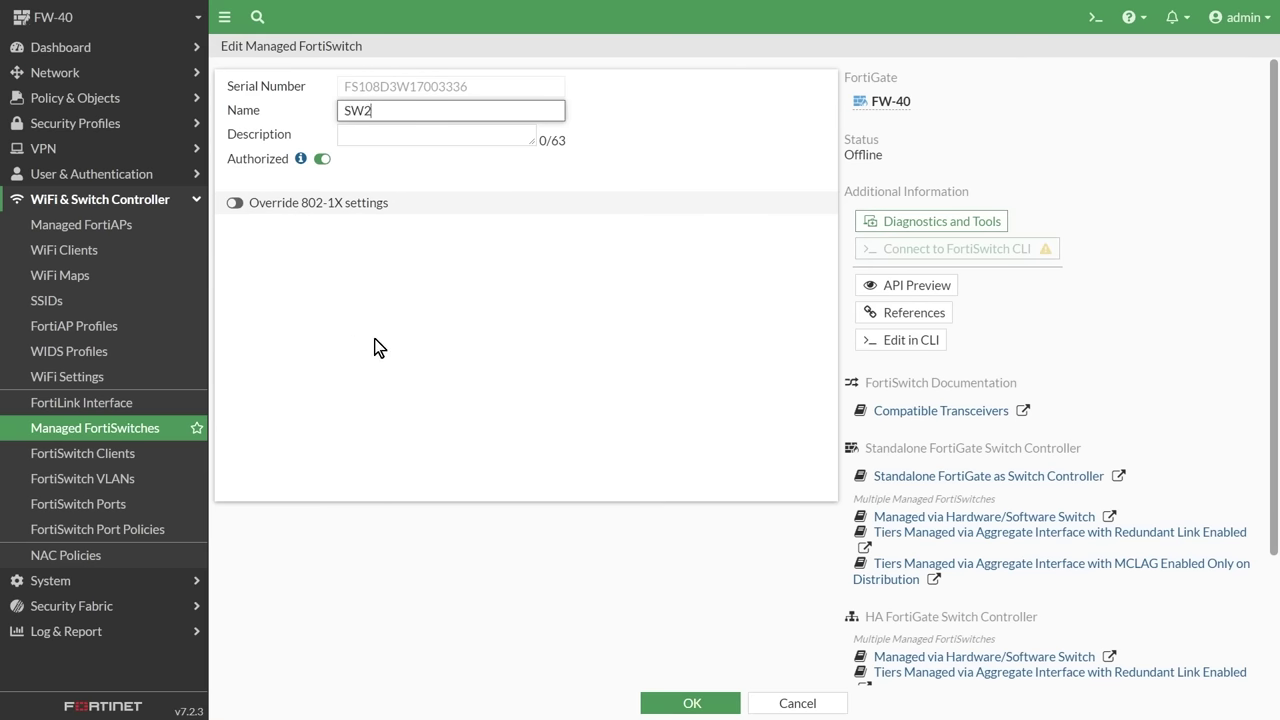
{"action": "left_click", "coordinate": [691, 704]}
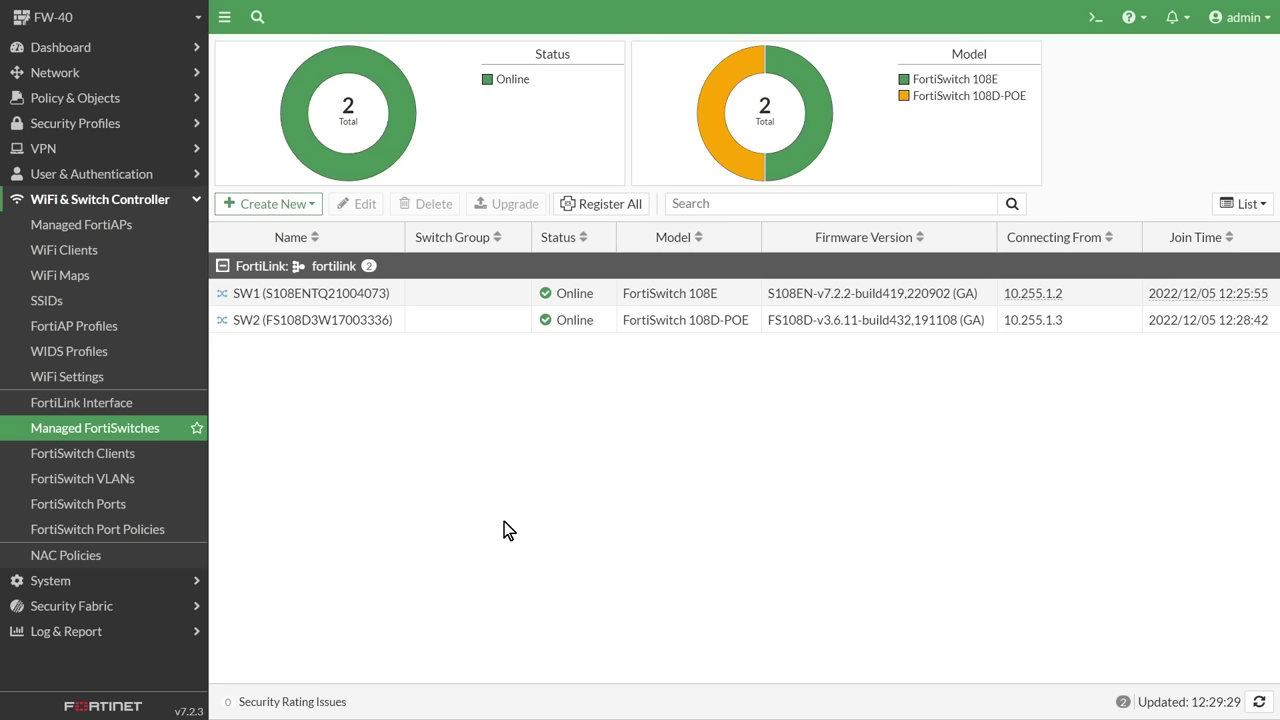
Start a new FortiSwitch VLAN named VLAN 5 for APs with VLAN ID 5 and an orange color
{"action": "left_click", "coordinate": [118, 203]}
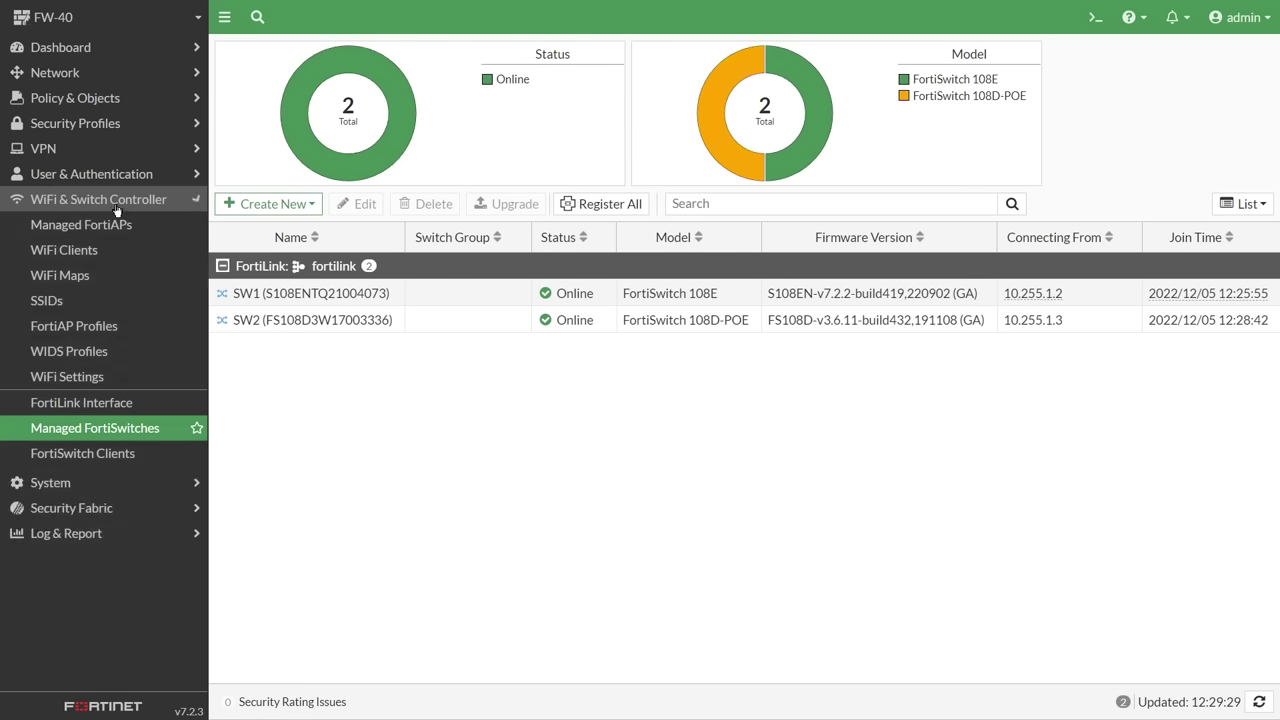
{"action": "left_click", "coordinate": [118, 203]}
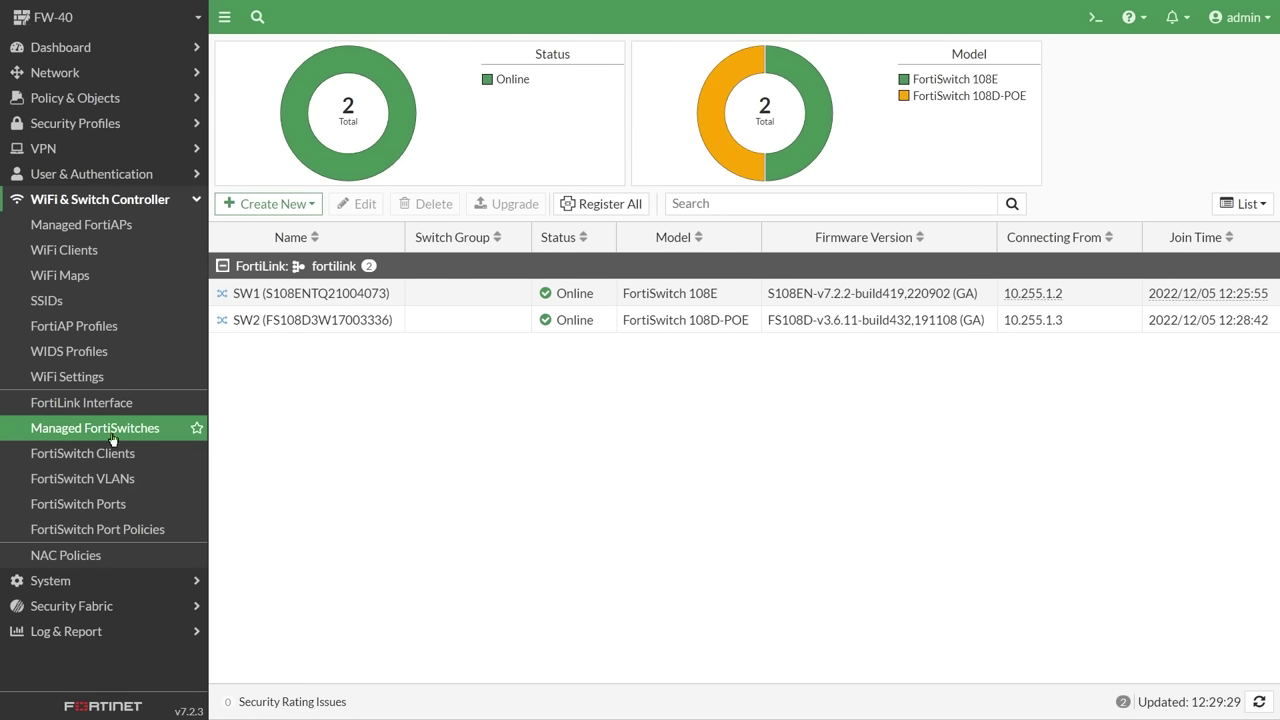
{"action": "left_click", "coordinate": [98, 485]}
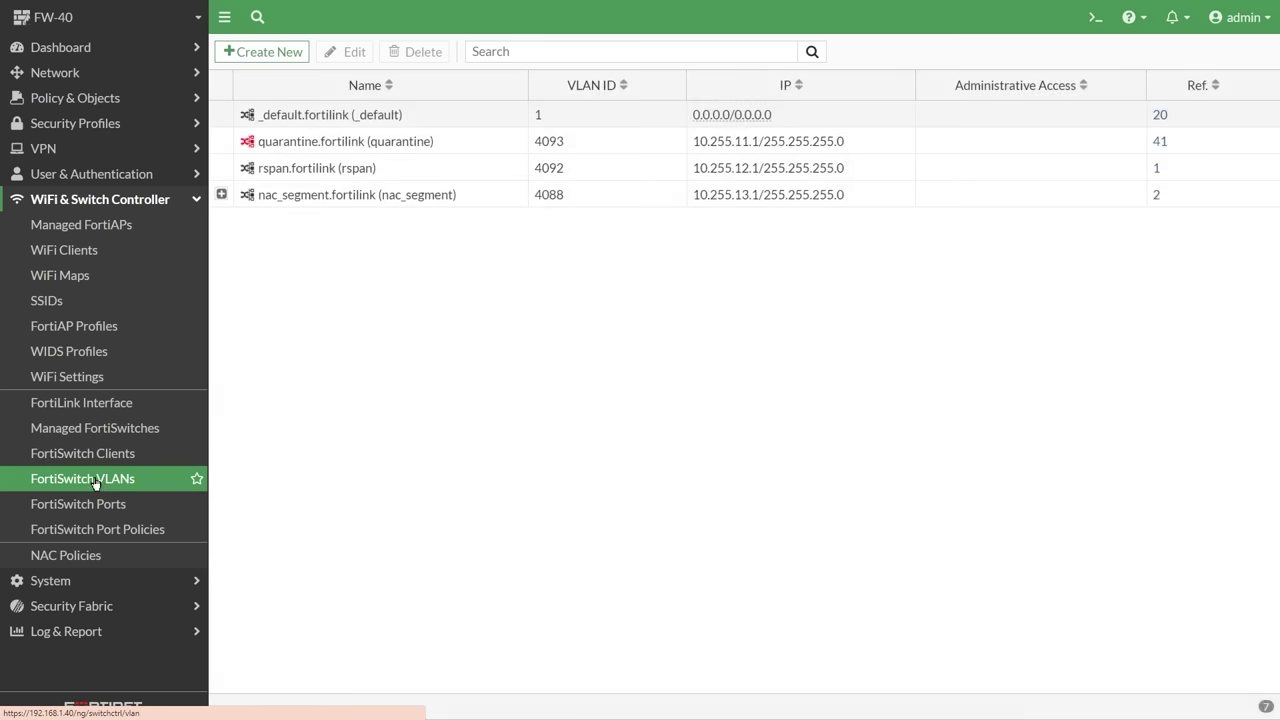
{"action": "left_click", "coordinate": [266, 52]}
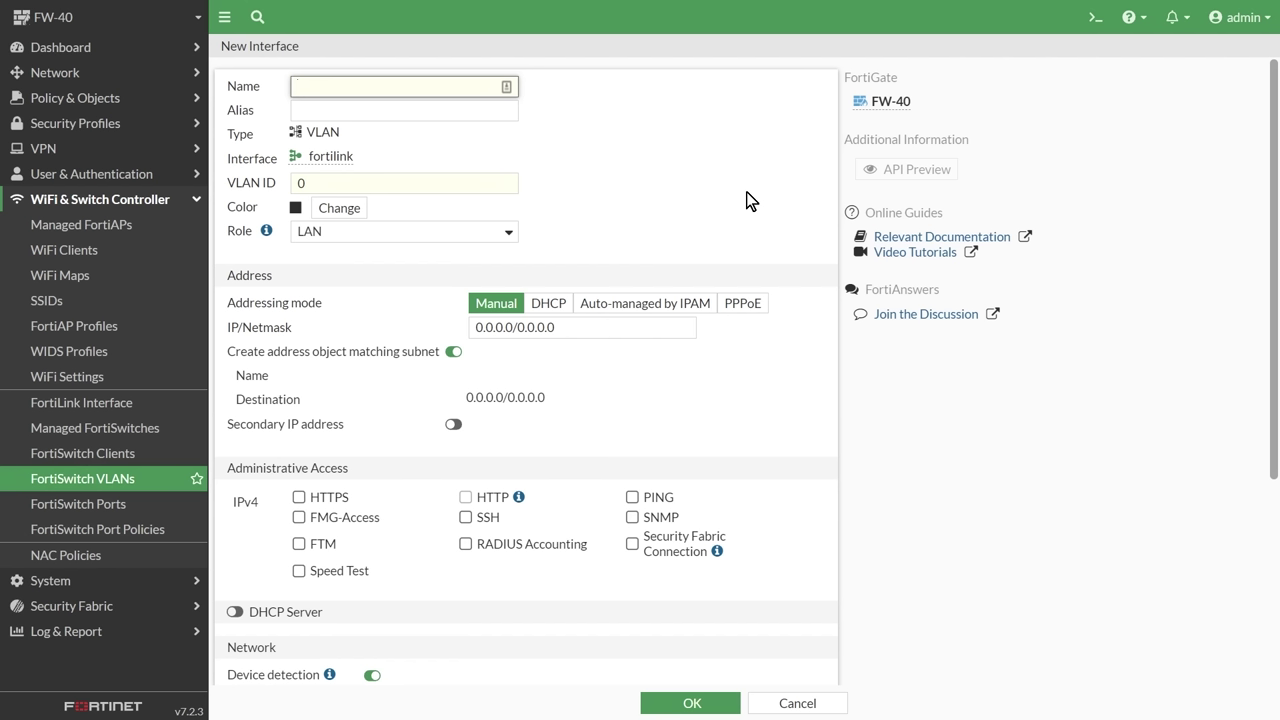
{"action": "type", "text": "VLAN 5 for "}
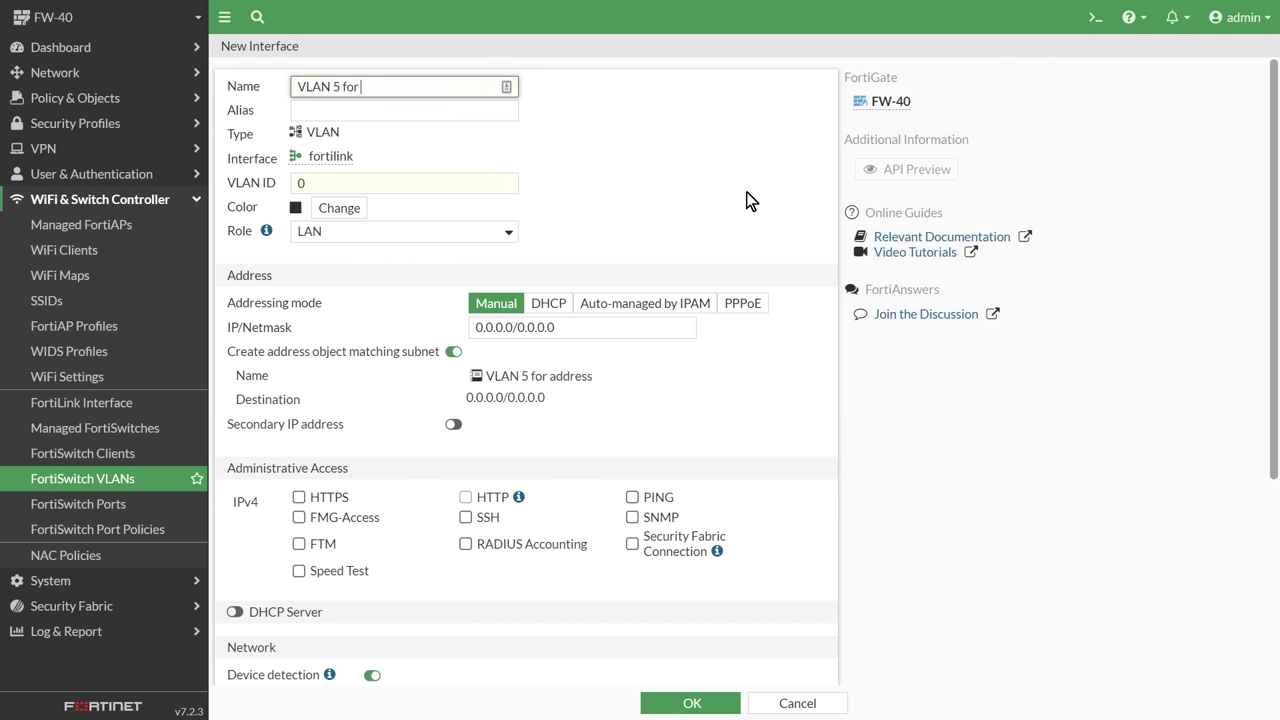
{"action": "type", "text": "APs"}
{"action": "left_click", "coordinate": [277, 185]}
{"action": "type", "text": "5"}
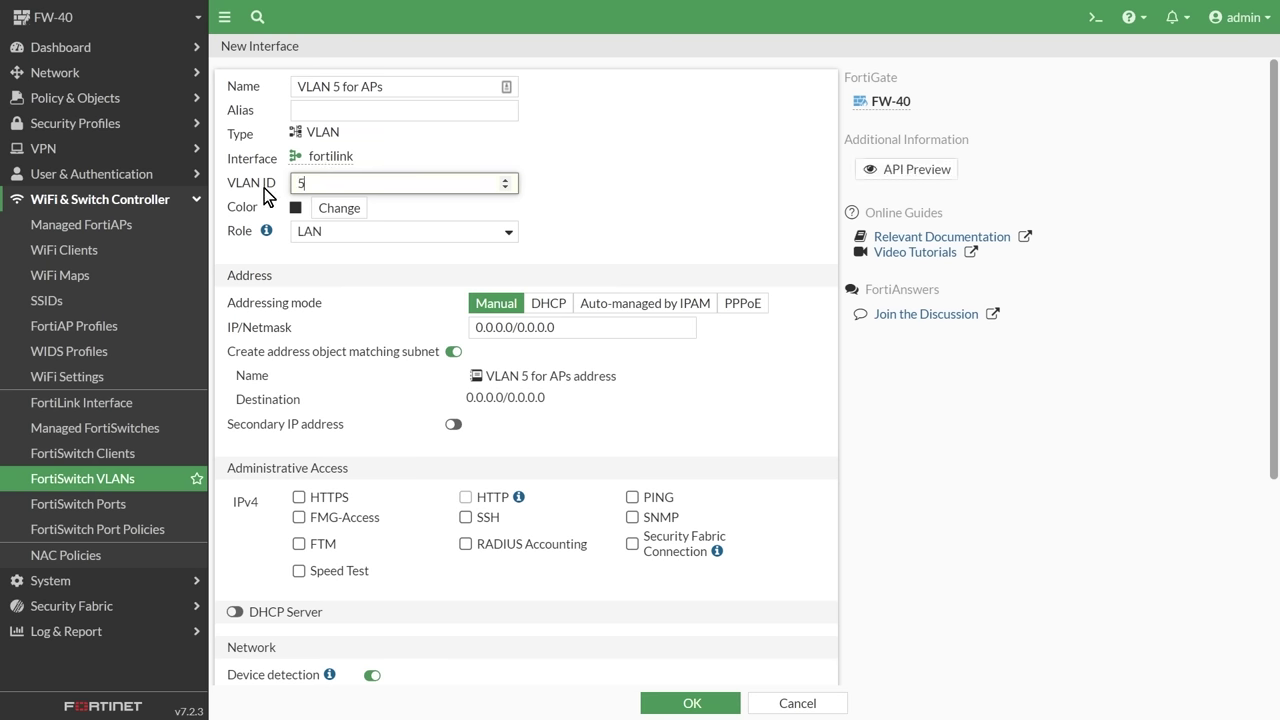
{"action": "left_click", "coordinate": [340, 208]}
{"action": "left_click", "coordinate": [348, 249]}
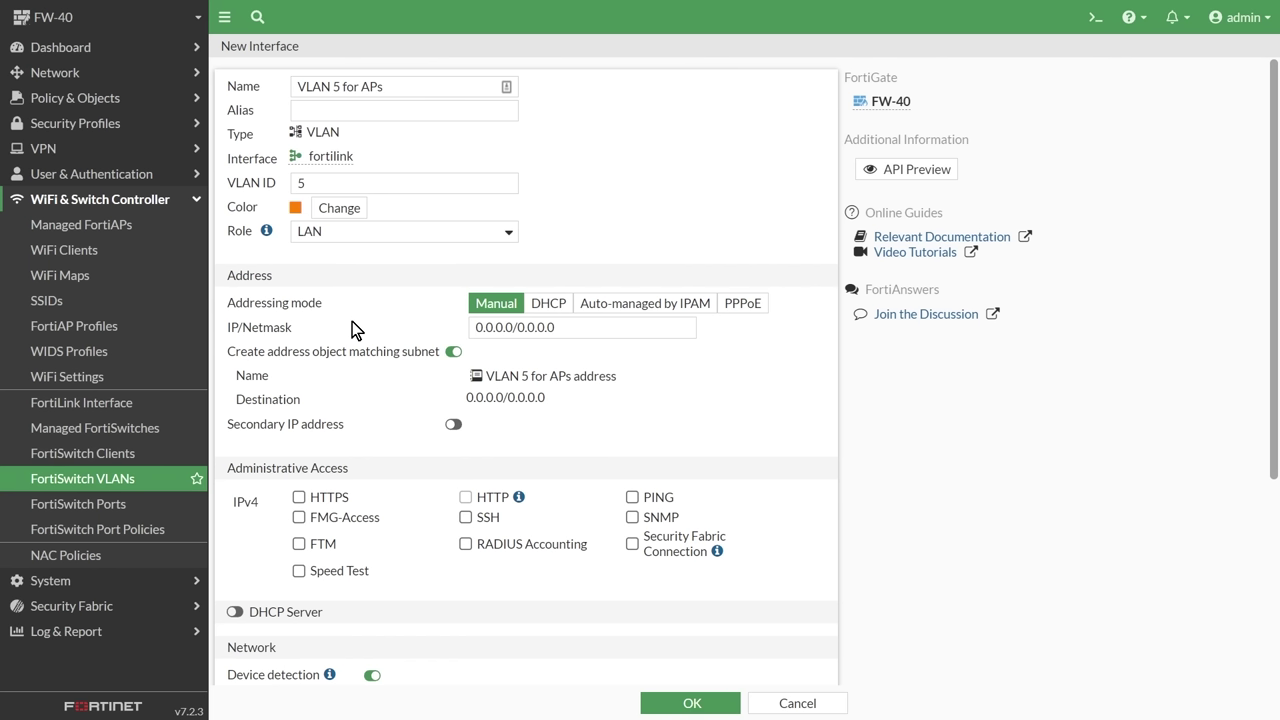
Give VLAN 5 for APs the address 10.5.0.40/24 and enable its DHCP server with the range 10.5.0.51-10.5.0.254
{"action": "left_click_drag", "start_coordinate": [592, 327], "coordinate": [409, 327]}
{"action": "type", "text": "10."}
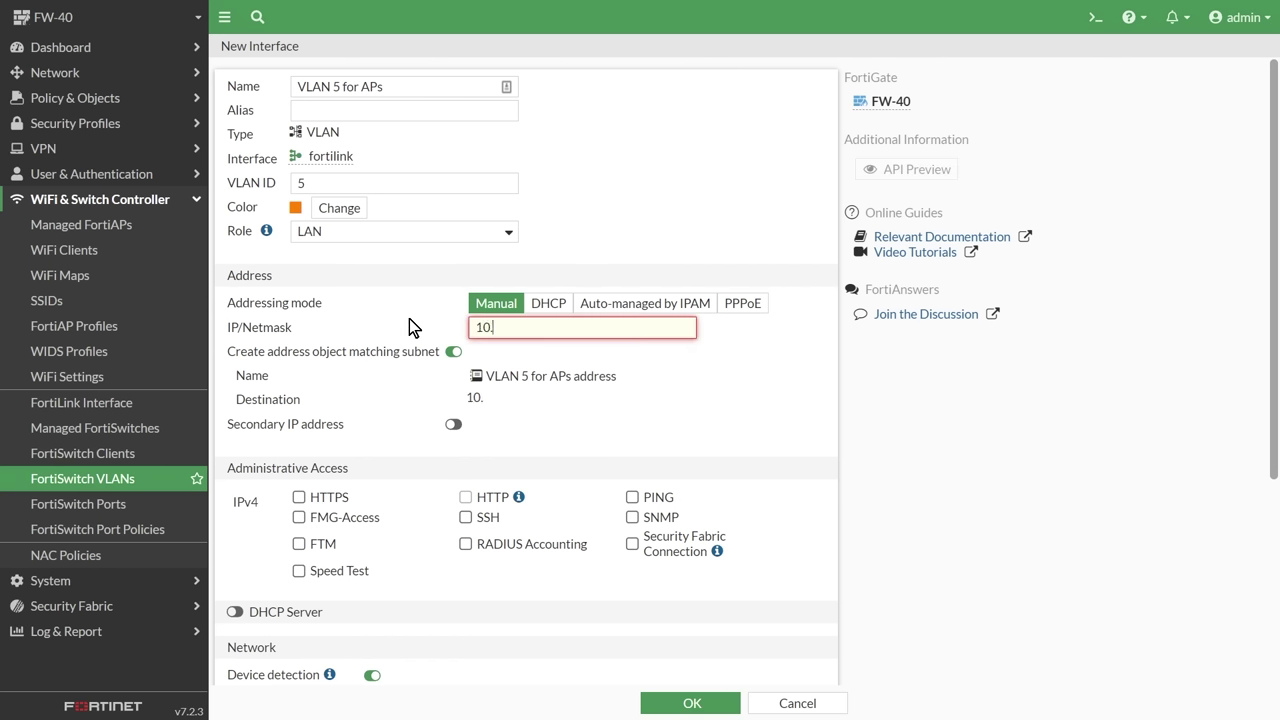
{"action": "type", "text": "5.0.40/24"}
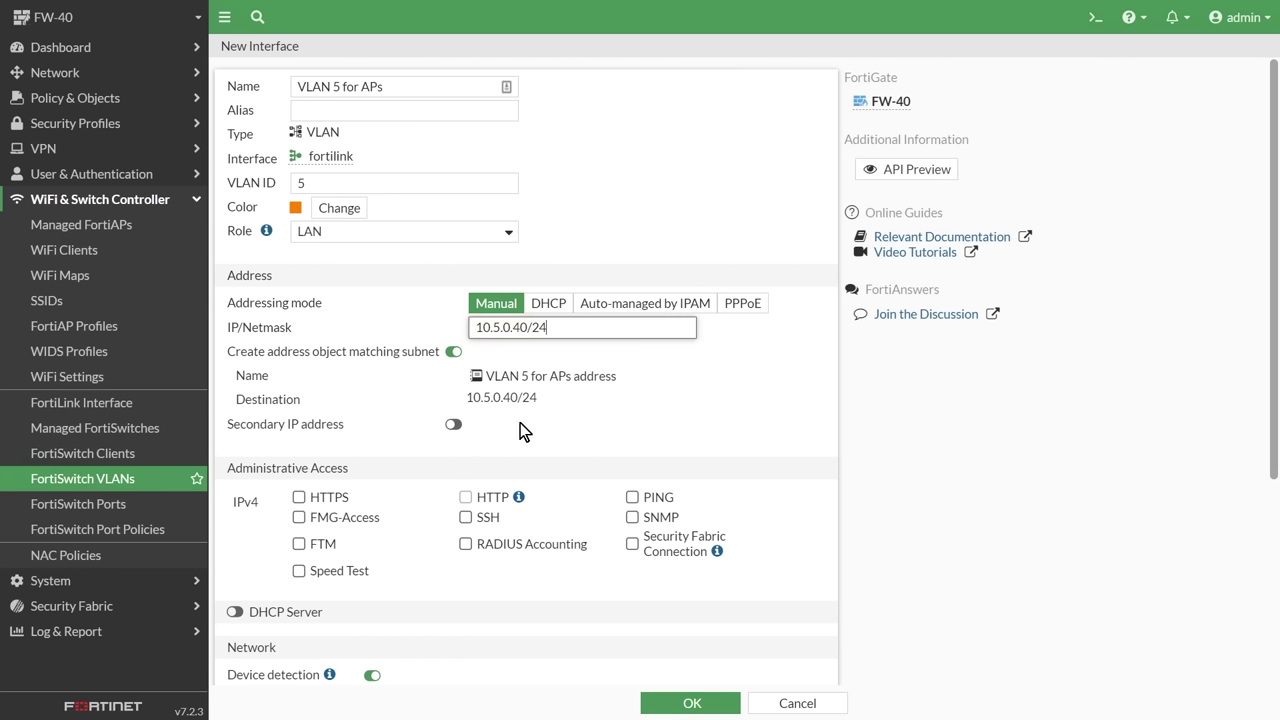
{"action": "left_click", "coordinate": [235, 612]}
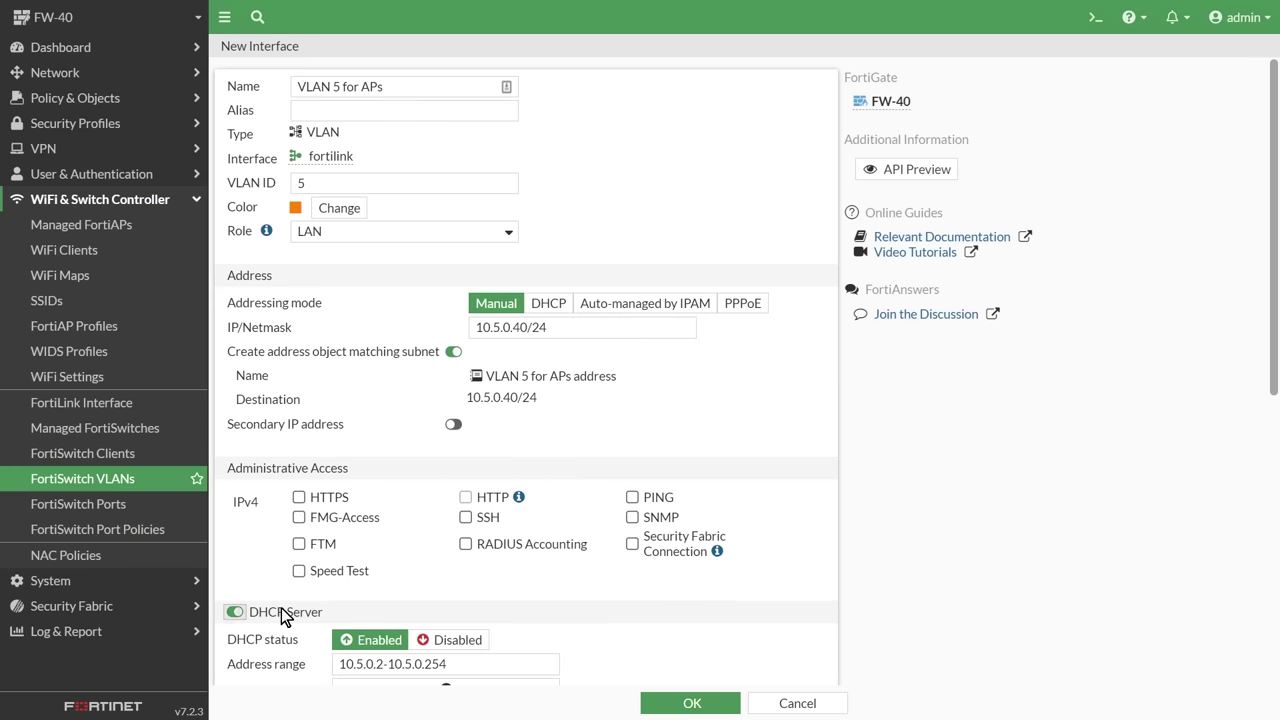
{"action": "scroll", "coordinate": [381, 579], "scroll_direction": "down", "scroll_amount": 1}
{"action": "left_click_drag", "start_coordinate": [377, 575], "coordinate": [385, 575]}
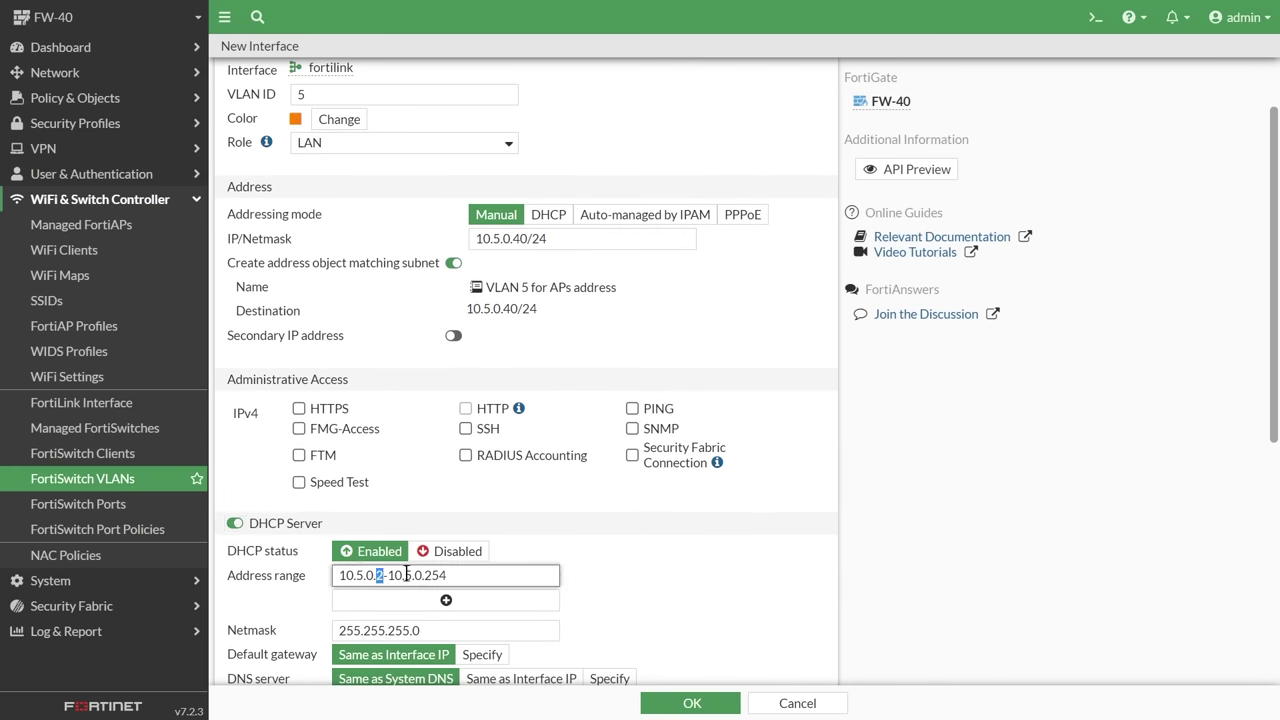
{"action": "type", "text": "51"}
Allow PING and Security Fabric Connection administrative access on VLAN 5 for APs and save the interface
{"action": "left_click", "coordinate": [634, 410]}
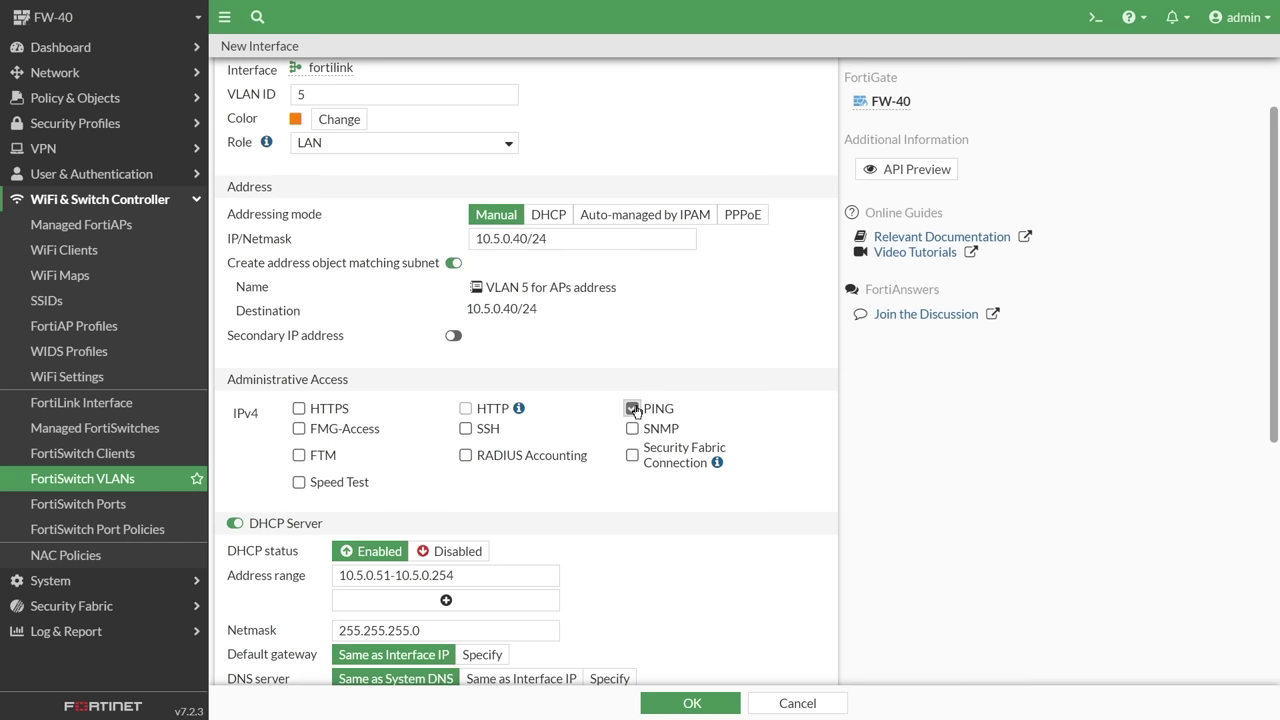
{"action": "left_click", "coordinate": [634, 455]}
{"action": "left_click", "coordinate": [688, 703]}
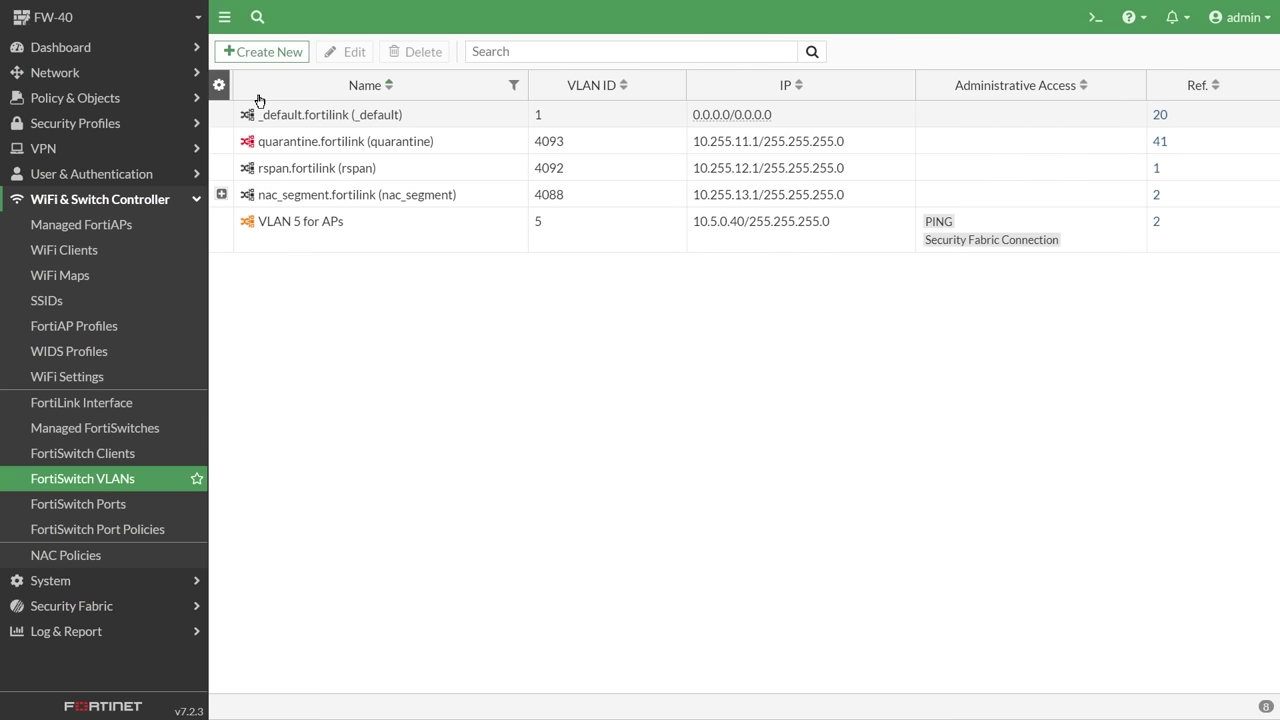
Start another FortiSwitch VLAN named VLAN 10 with VLAN ID 10 and a light blue color
{"action": "left_click", "coordinate": [280, 52]}
{"action": "left_click", "coordinate": [414, 80]}
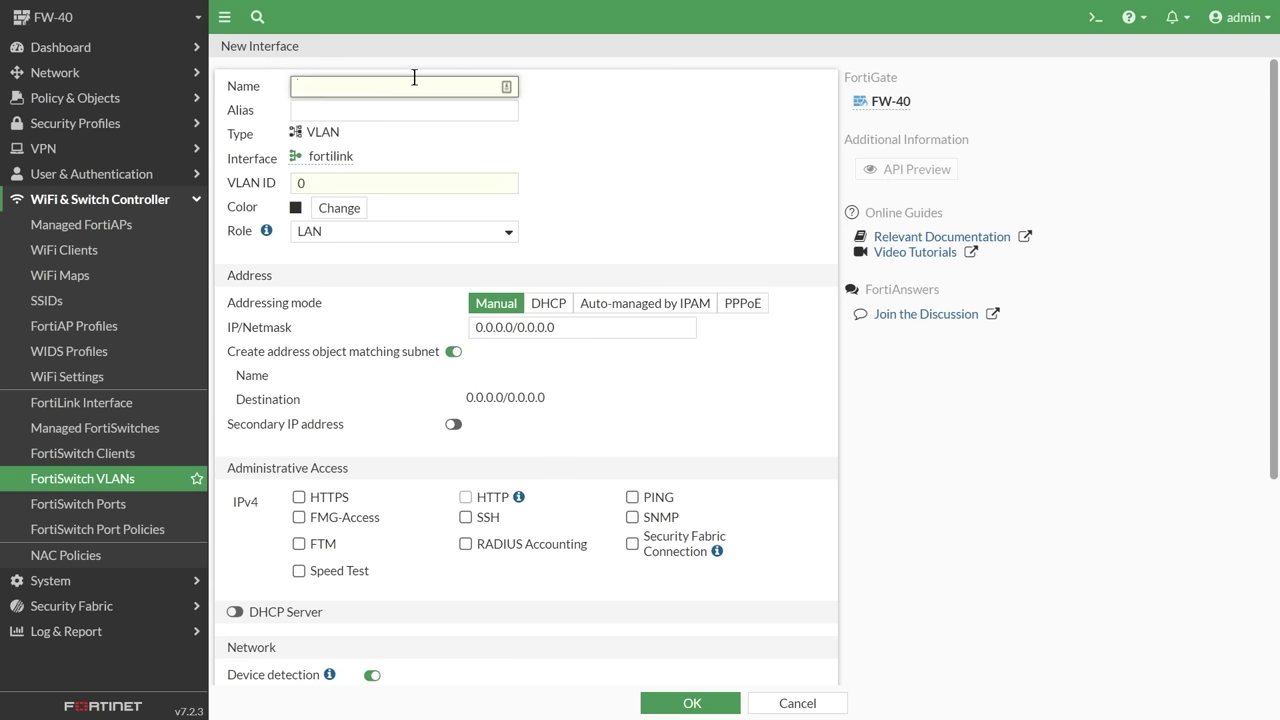
{"action": "type", "text": "VLAN 10"}
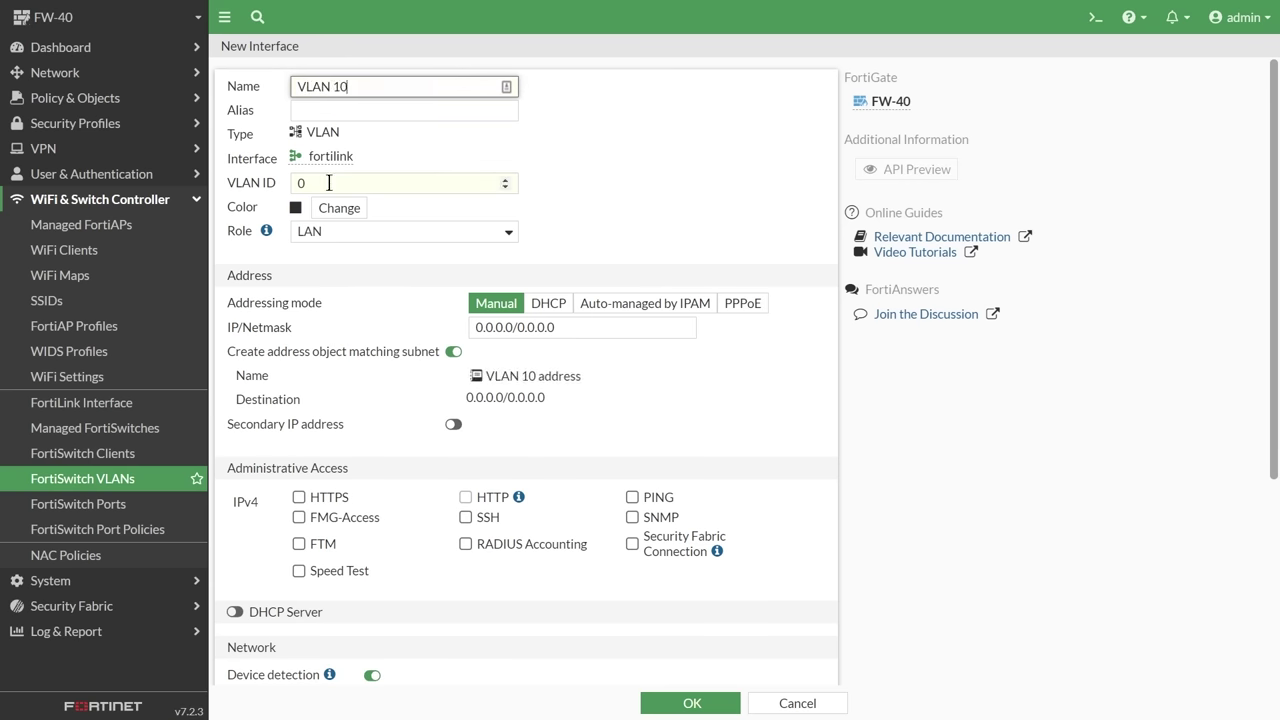
{"action": "left_click", "coordinate": [326, 182]}
{"action": "type", "text": "10"}
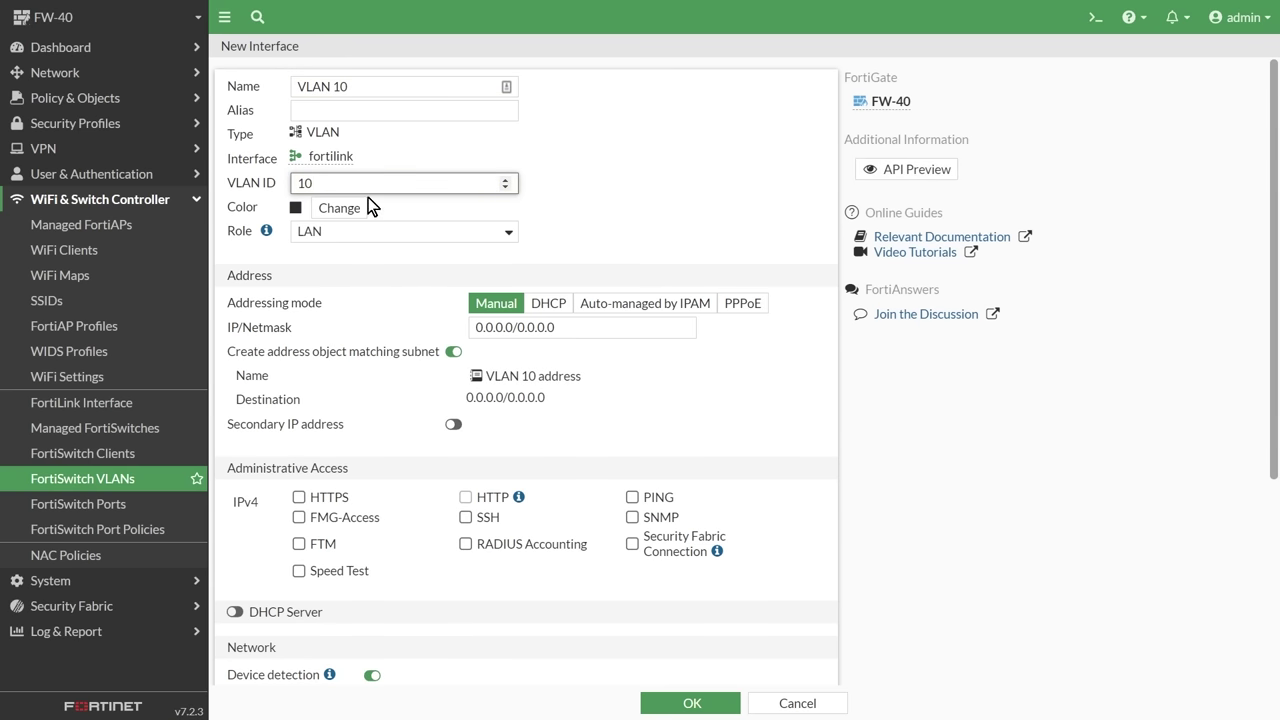
{"action": "left_click", "coordinate": [335, 210]}
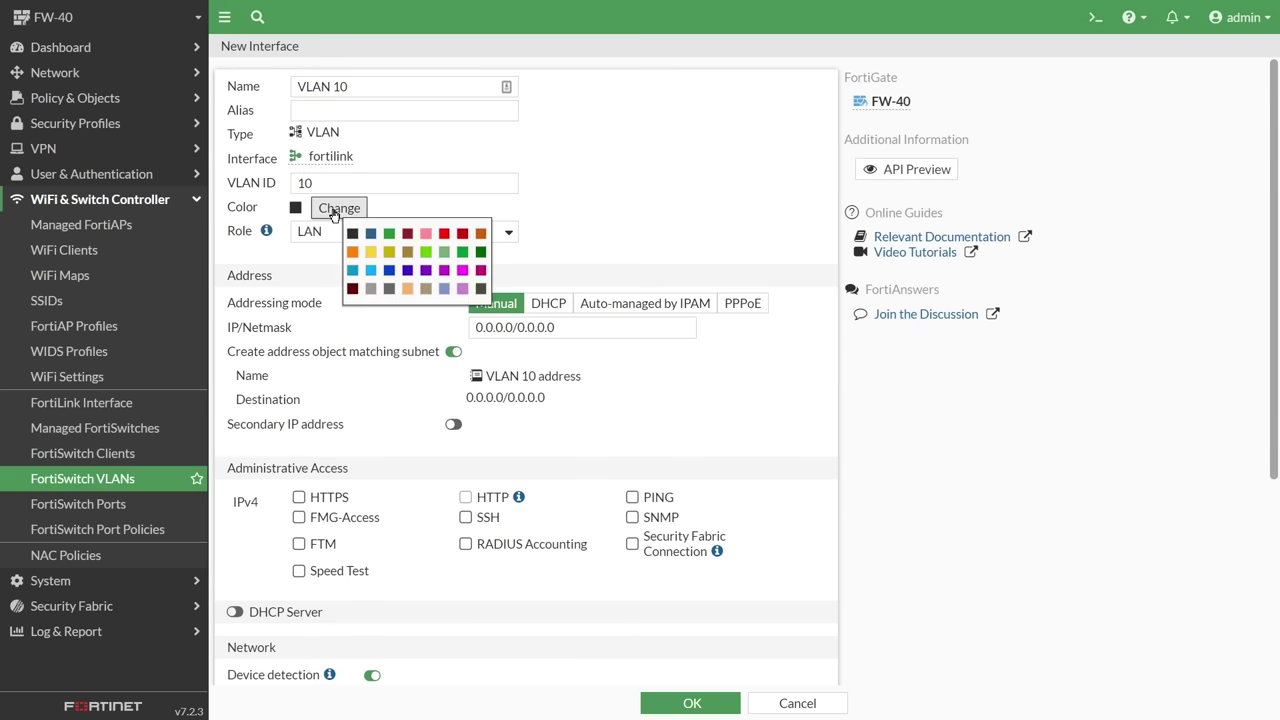
{"action": "left_click", "coordinate": [368, 270]}
Set the IP/Netmask of VLAN 10 to 10.10.0.40/24 and allow PING administrative access
{"action": "left_click_drag", "start_coordinate": [609, 324], "coordinate": [412, 322]}
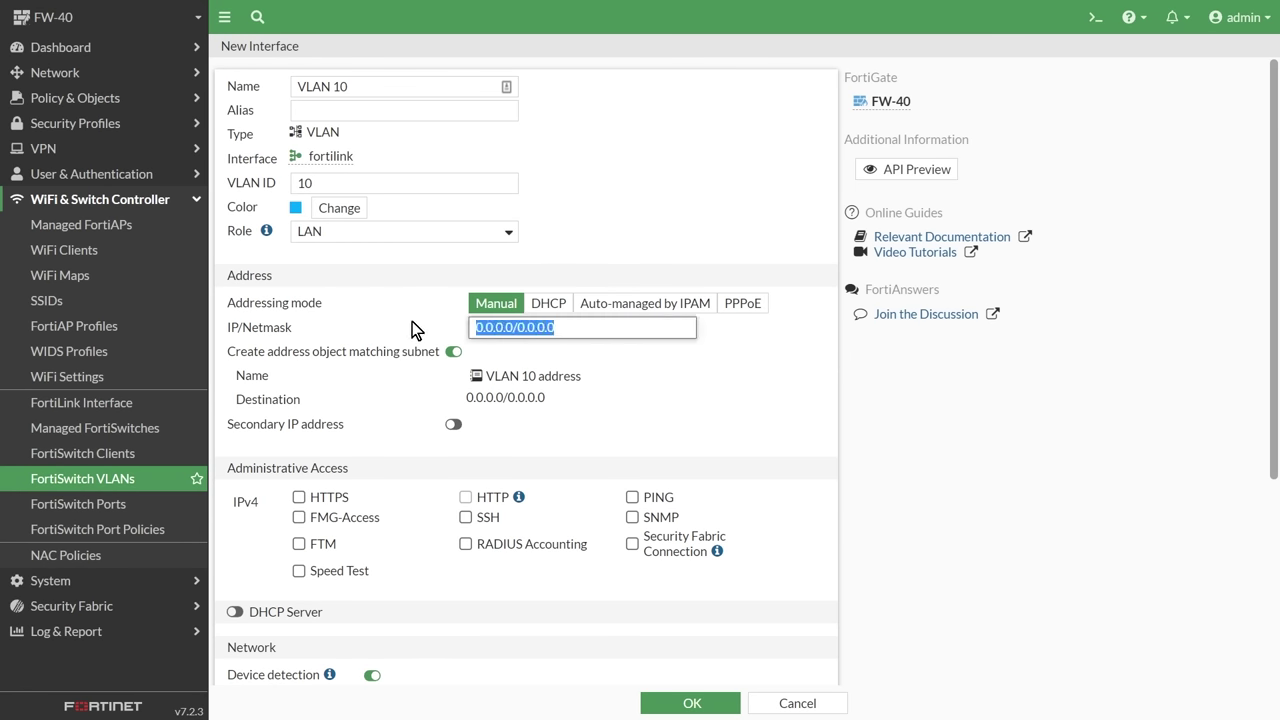
{"action": "type", "text": "10.10.0.40/24"}
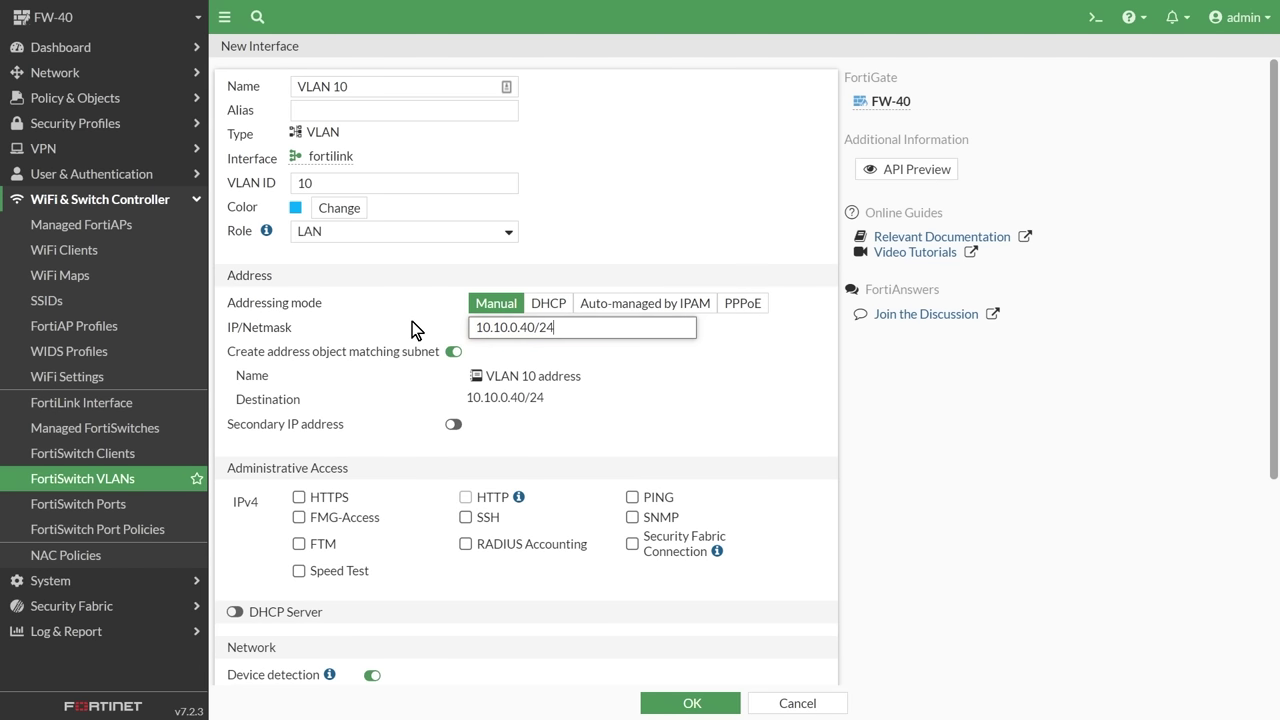
{"action": "left_click", "coordinate": [632, 497]}
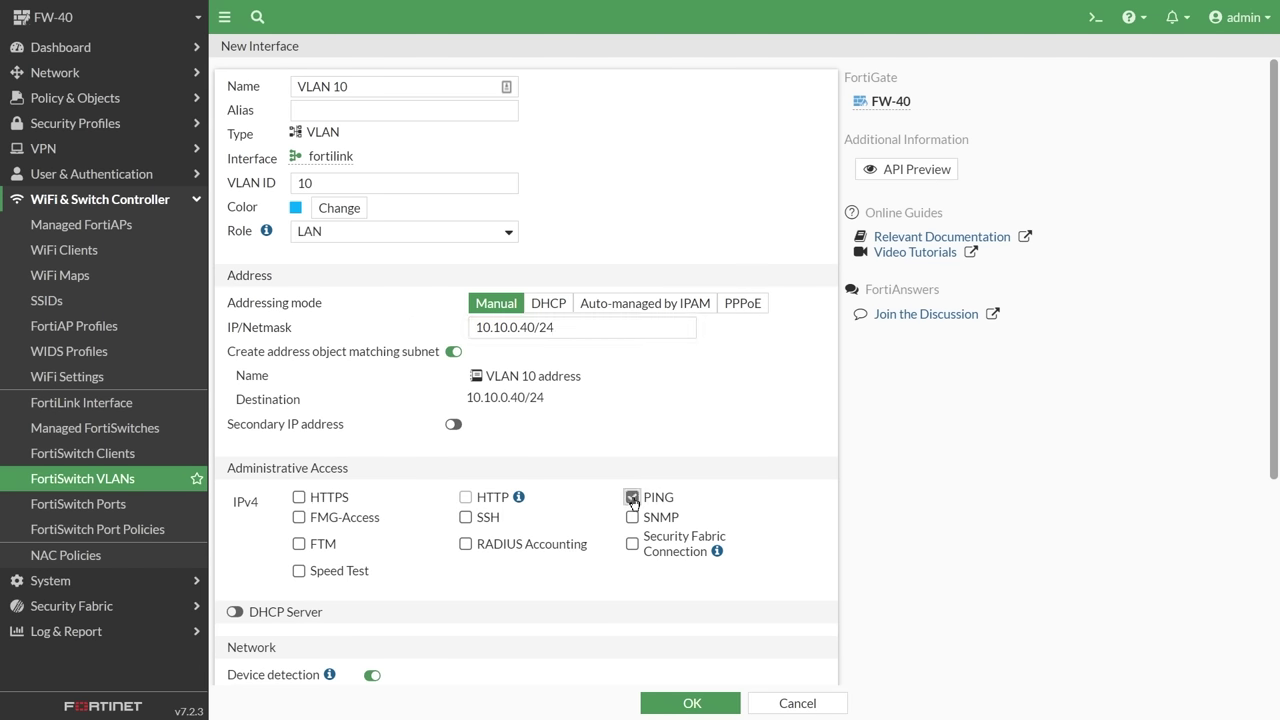
Enable the DHCP server on VLAN 10 with the range 10.10.0.51-10.10.0.254 and save the interface
{"action": "scroll", "coordinate": [613, 449], "scroll_direction": "down", "scroll_amount": 3}
{"action": "left_click", "coordinate": [235, 390]}
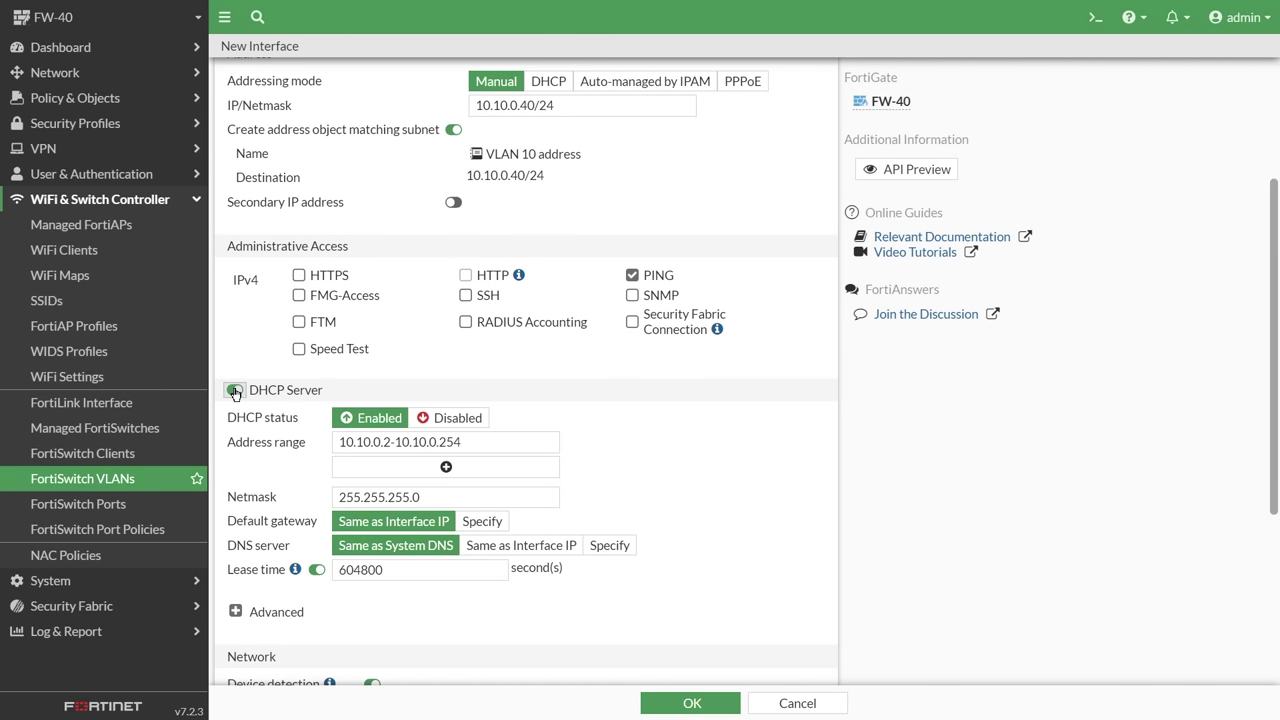
{"action": "left_click_drag", "start_coordinate": [382, 441], "coordinate": [389, 441]}
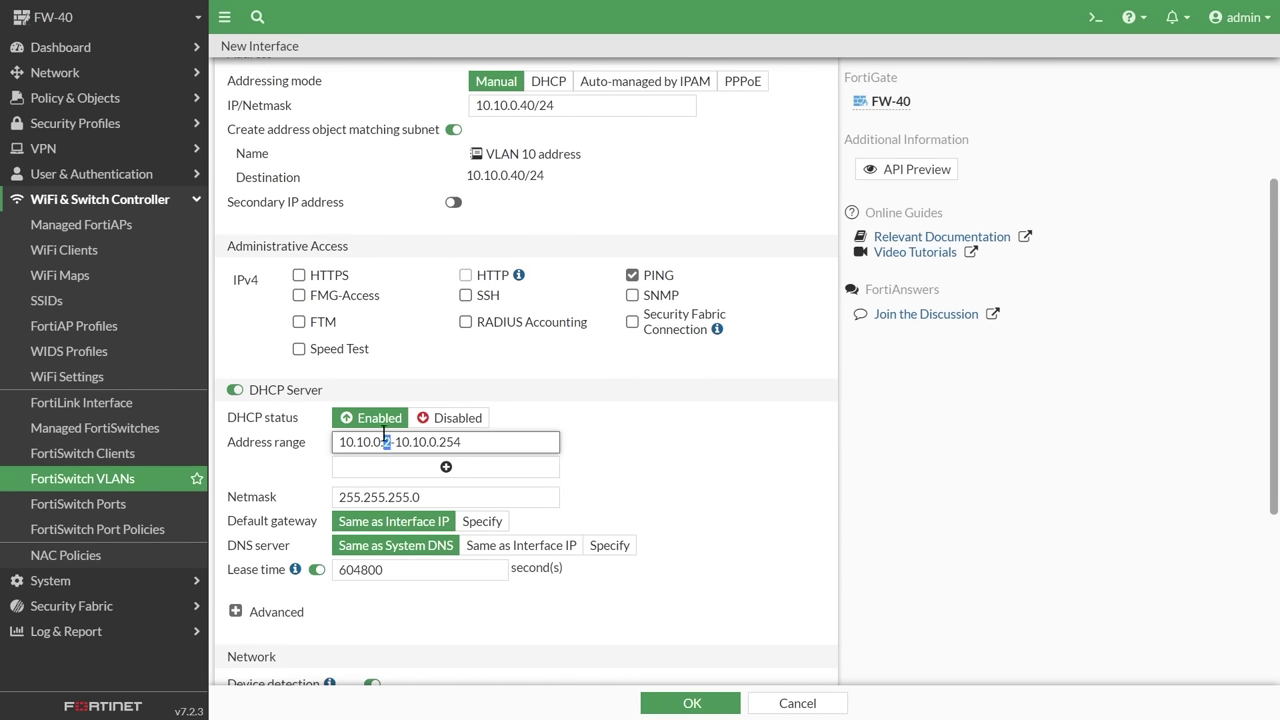
{"action": "type", "text": "51"}
{"action": "left_click", "coordinate": [689, 703]}
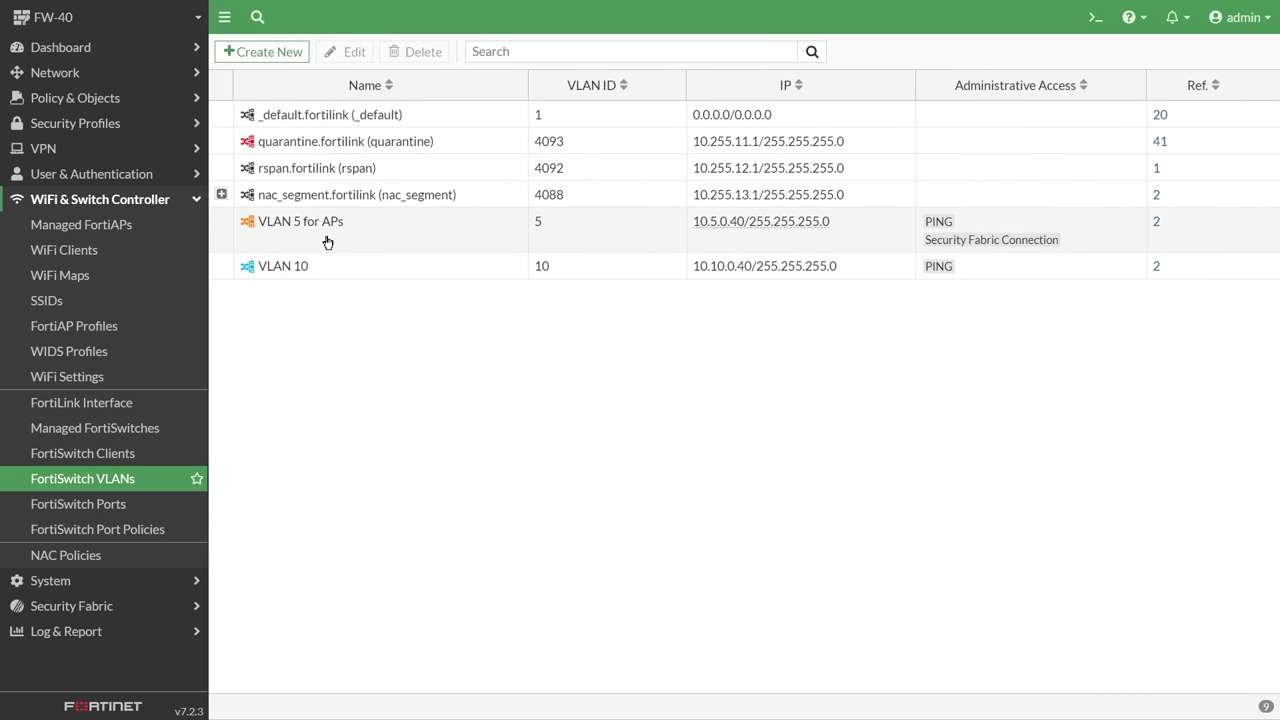
Start another FortiSwitch VLAN named VLAN 20 with VLAN ID 20 and a magenta color
{"action": "left_click", "coordinate": [263, 54]}
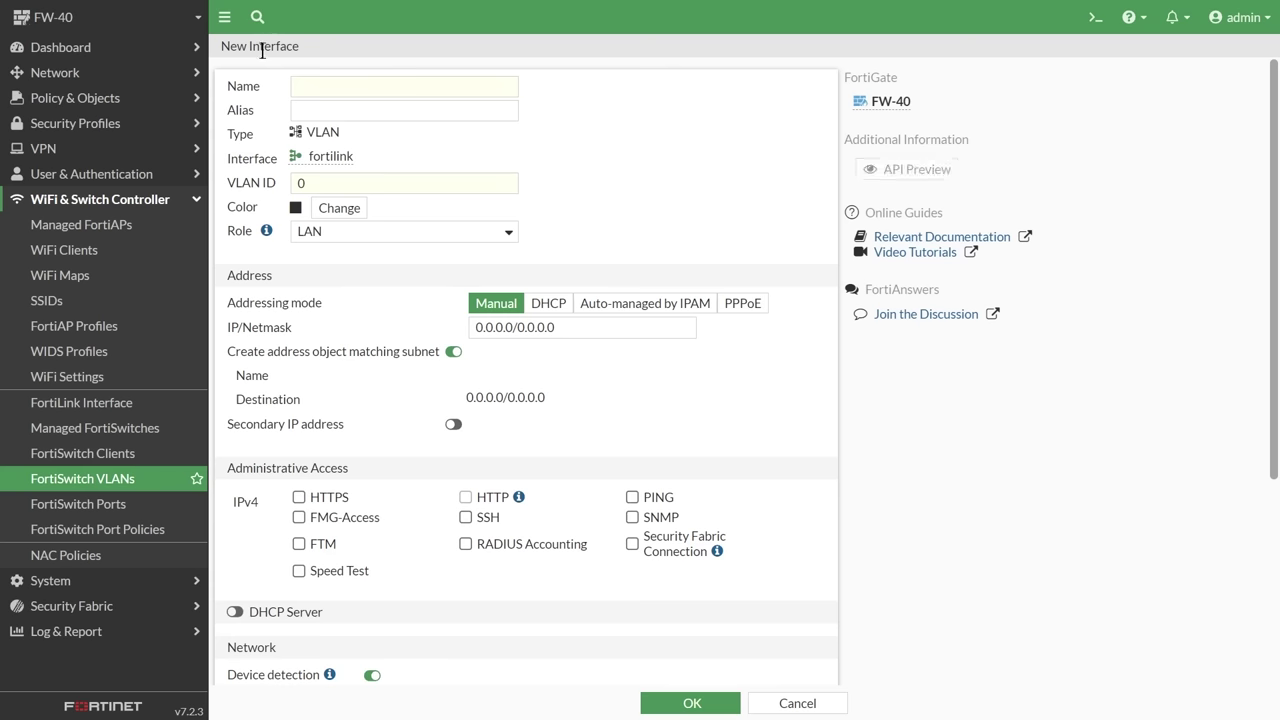
{"action": "type", "text": "VLAN 20"}
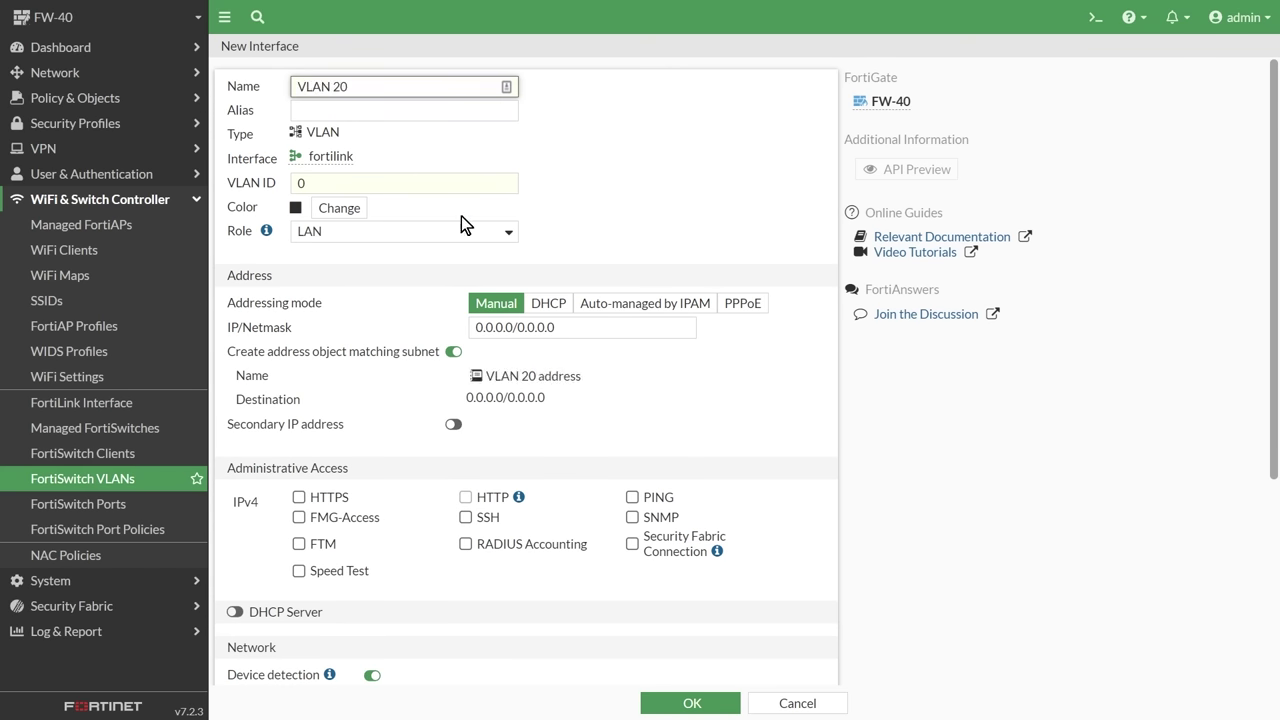
{"action": "left_click_drag", "start_coordinate": [360, 184], "coordinate": [231, 192]}
{"action": "type", "text": "20"}
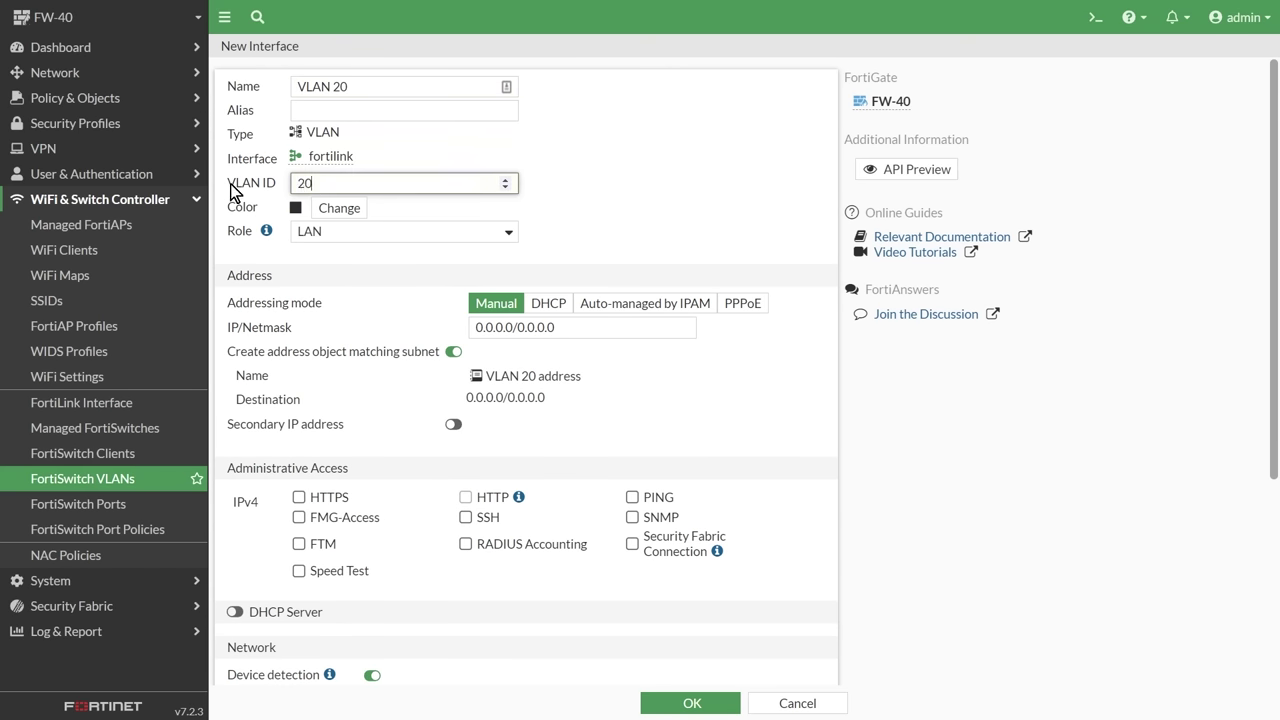
{"action": "left_click", "coordinate": [346, 214]}
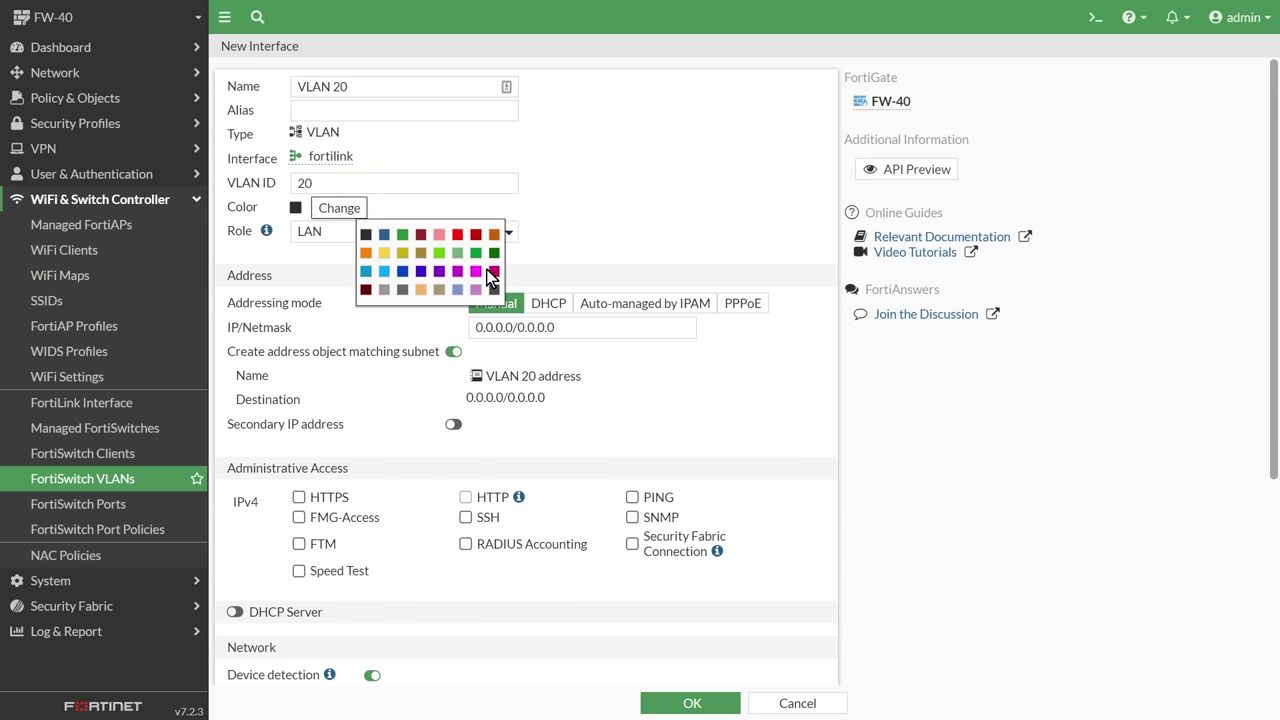
{"action": "left_click", "coordinate": [480, 271]}
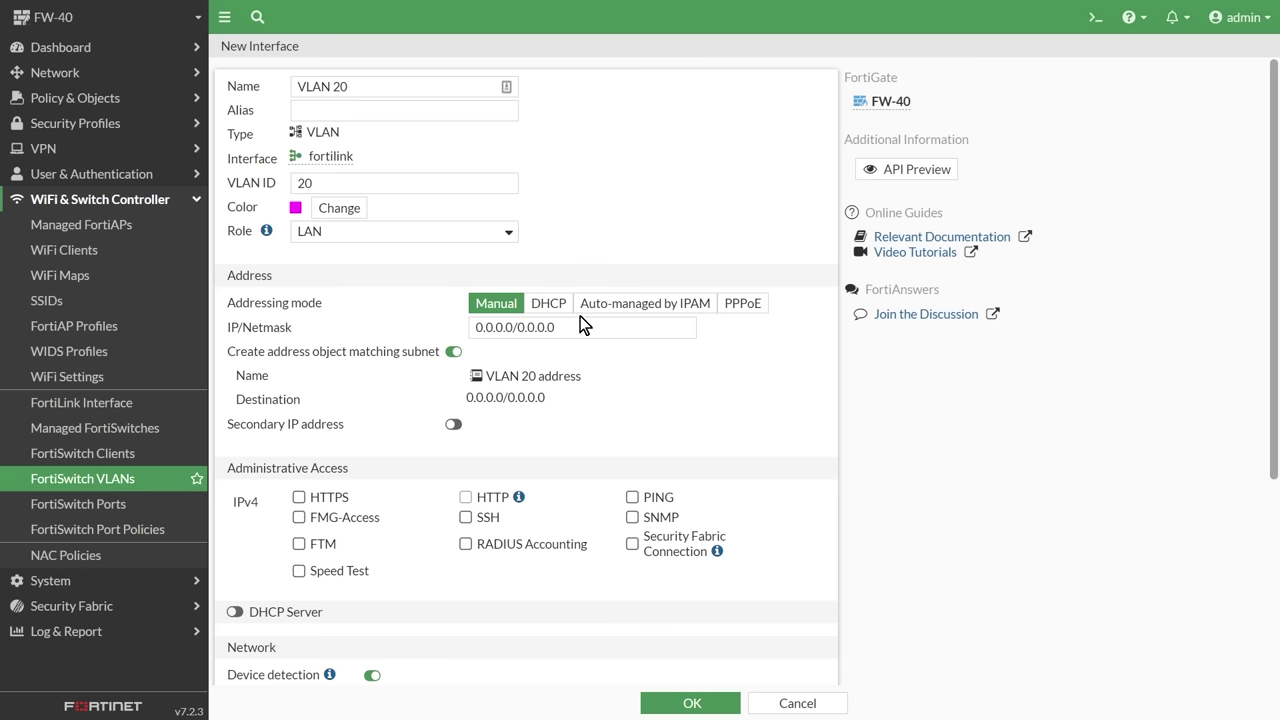
Set the IP/Netmask of VLAN 20 to 10.20.0.40/24 and allow PING administrative access
{"action": "left_click", "coordinate": [580, 318]}
{"action": "type", "text": "10."}
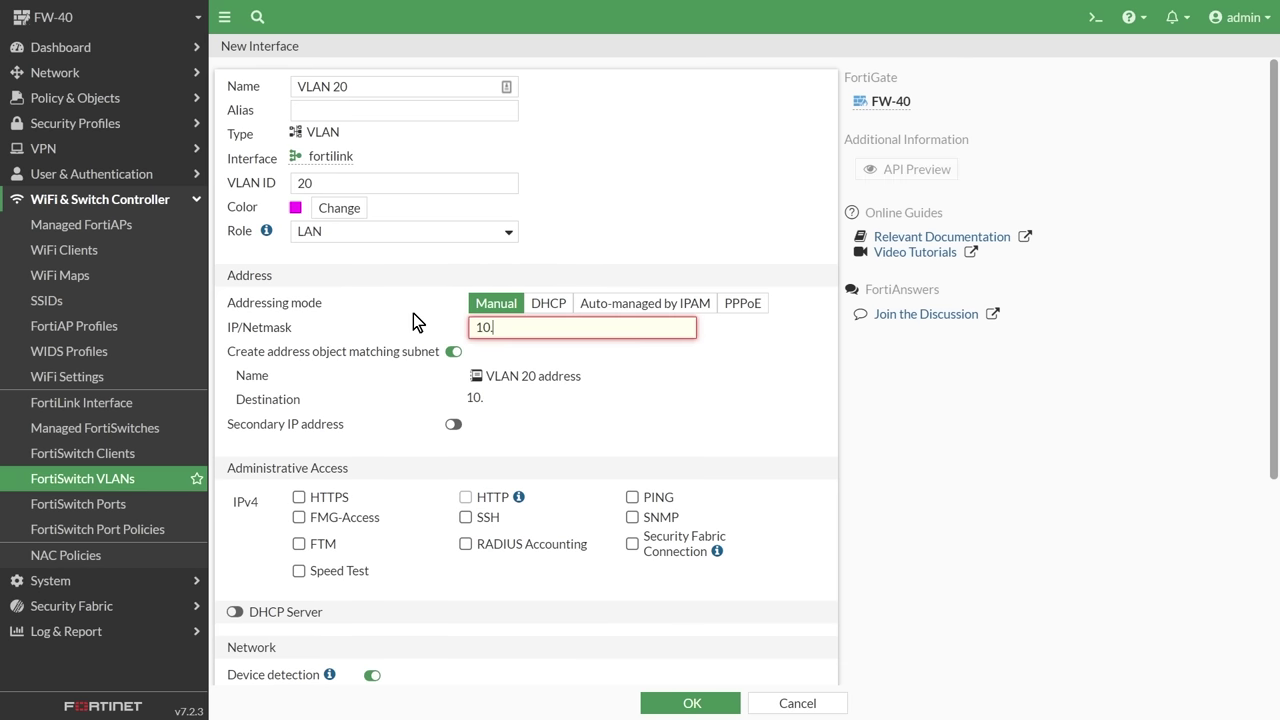
{"action": "type", "text": "20.0.40/24"}
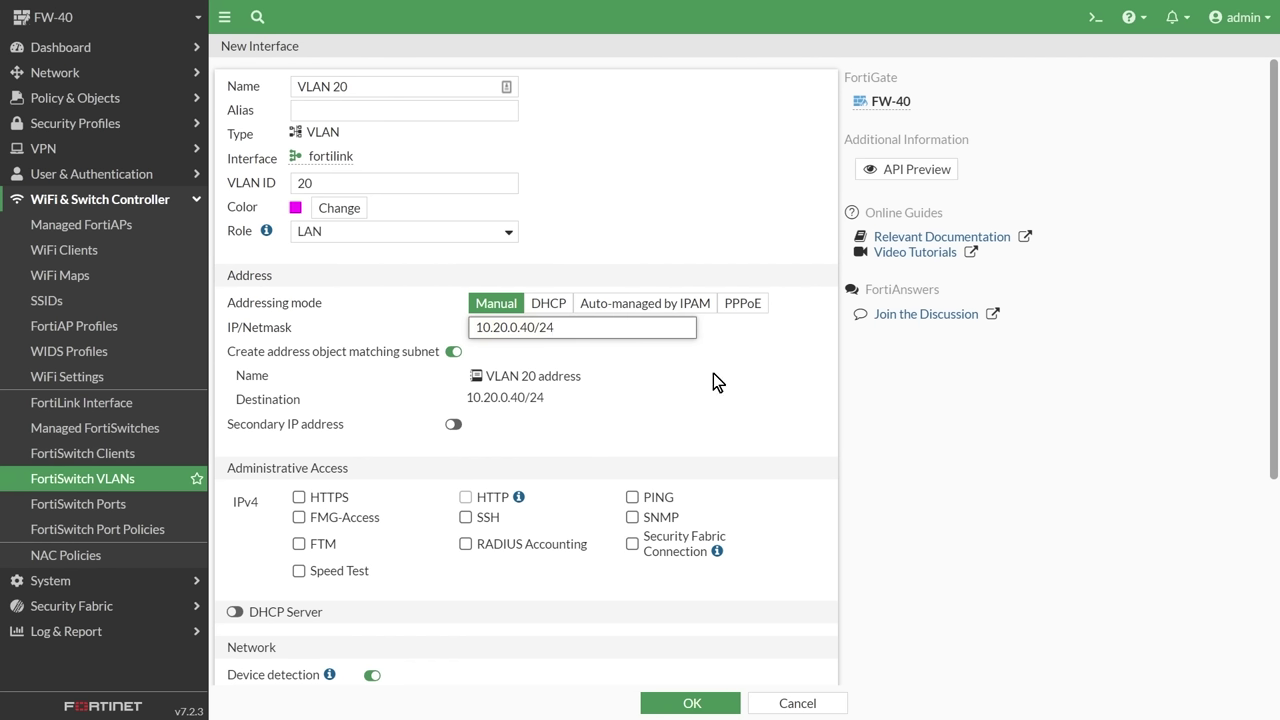
{"action": "left_click", "coordinate": [632, 497]}
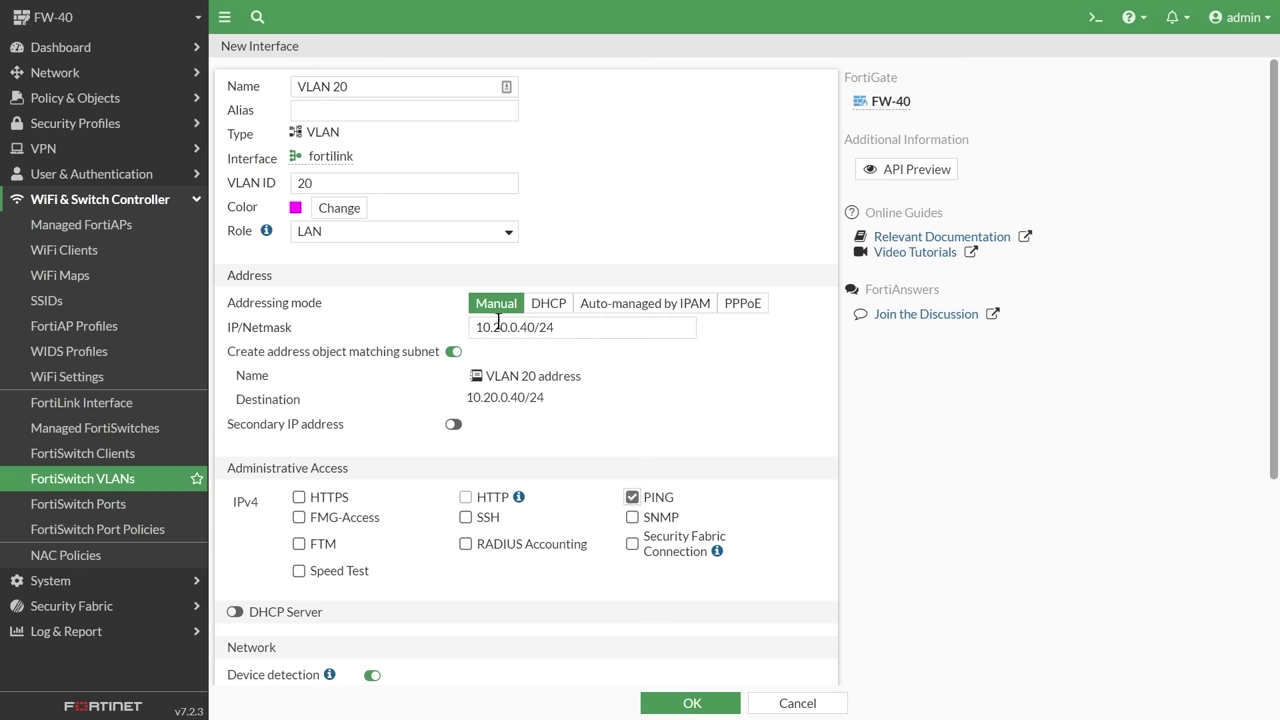
Enable the DHCP server on VLAN 20 with the range 10.20.0.51-10.20.0.254 and save the interface
{"action": "scroll", "coordinate": [680, 385], "scroll_direction": "down", "scroll_amount": 5}
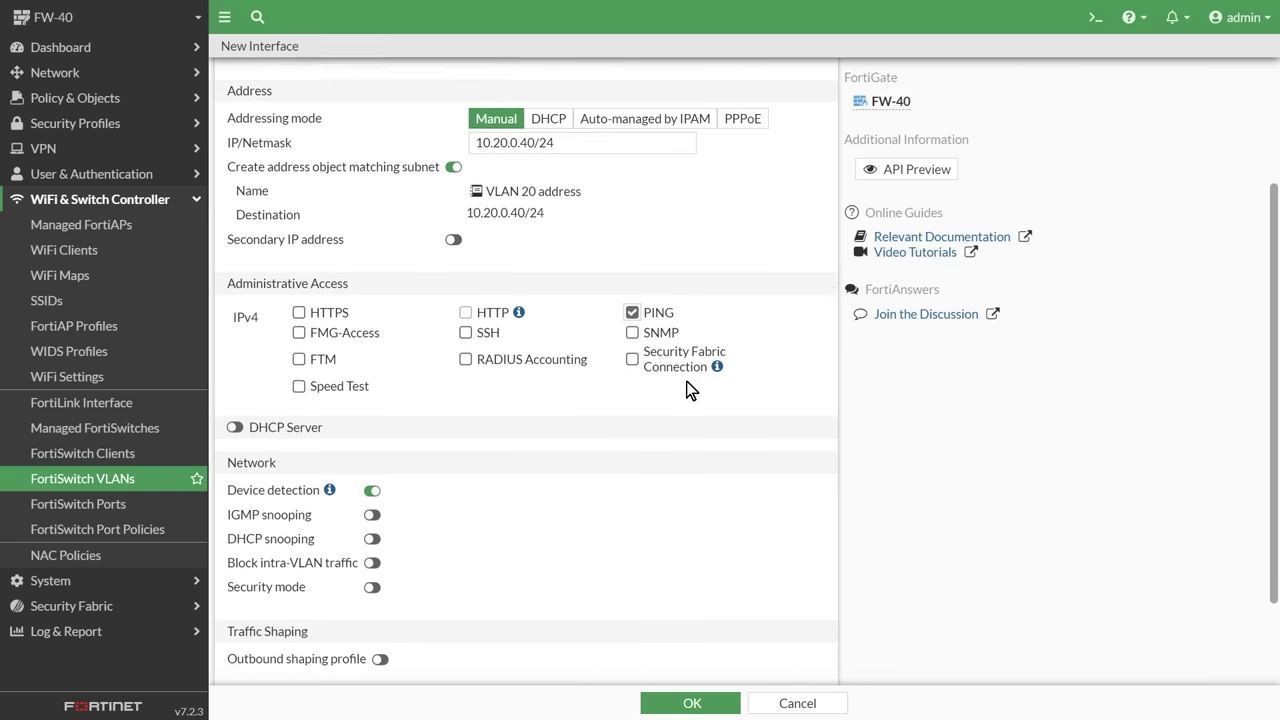
{"action": "left_click", "coordinate": [235, 345]}
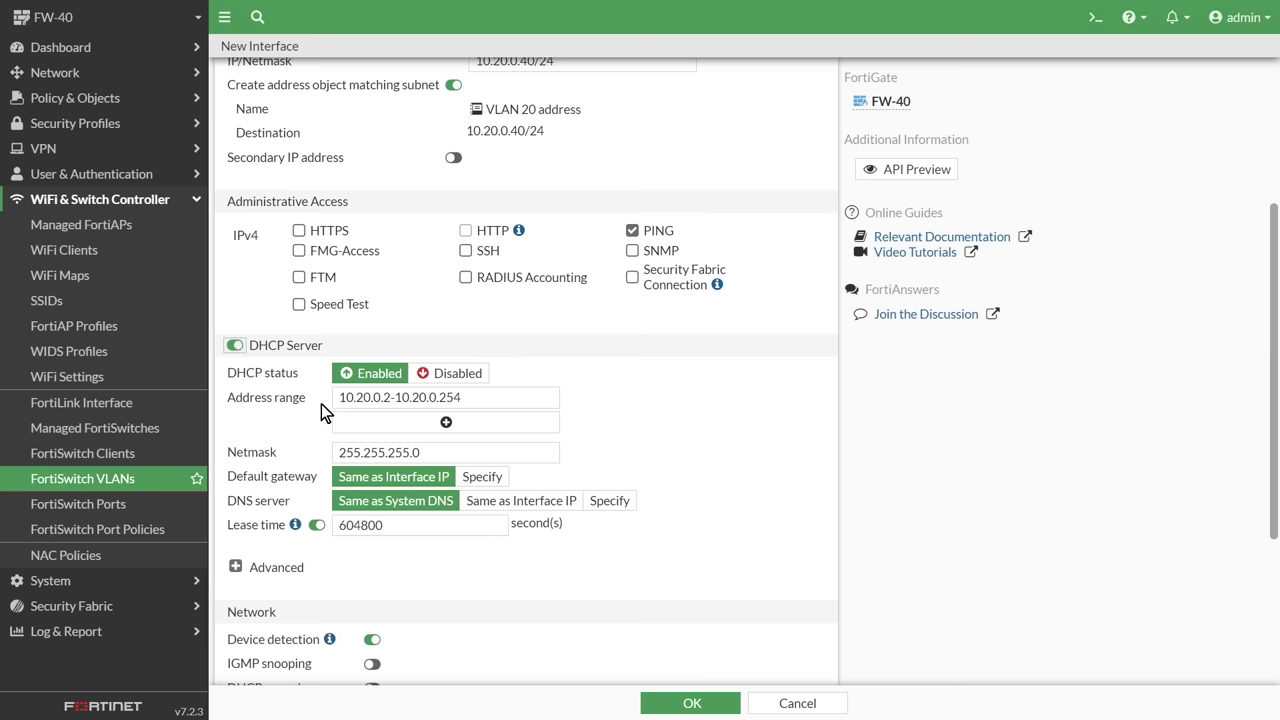
{"action": "left_click", "coordinate": [385, 396]}
{"action": "key", "text": "shift+Right"}
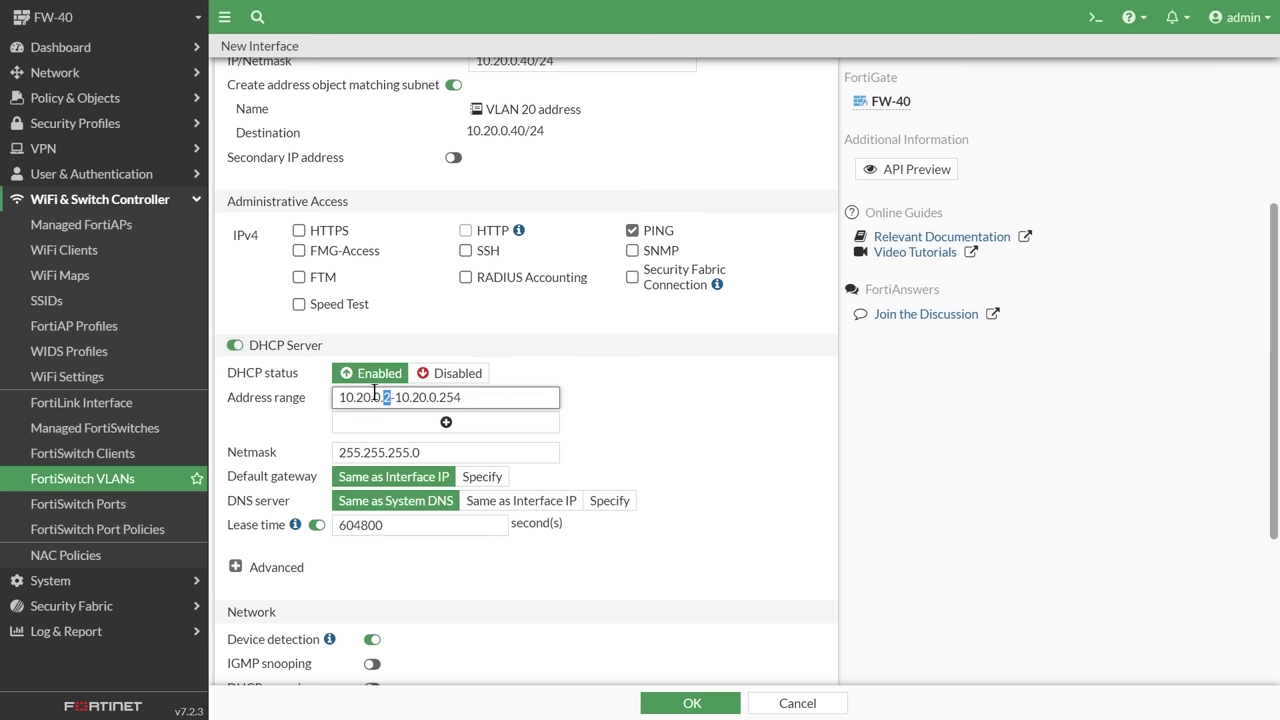
{"action": "type", "text": "51"}
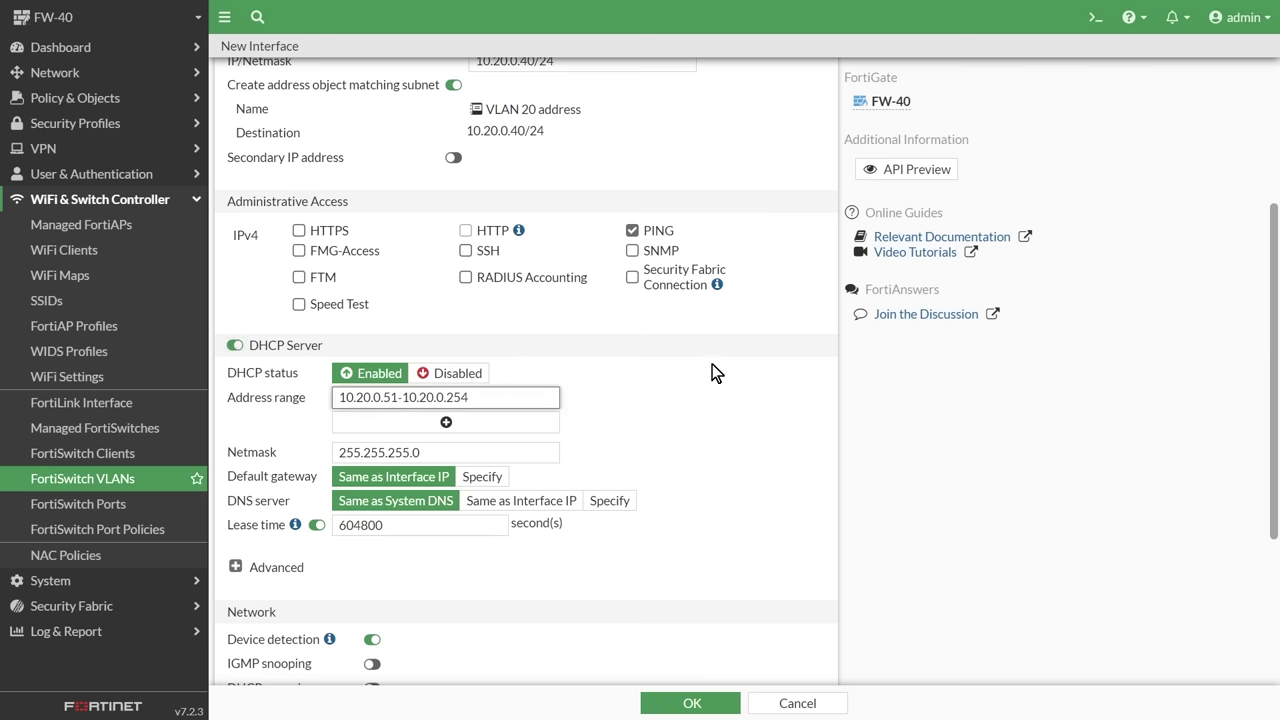
{"action": "left_click", "coordinate": [688, 704]}
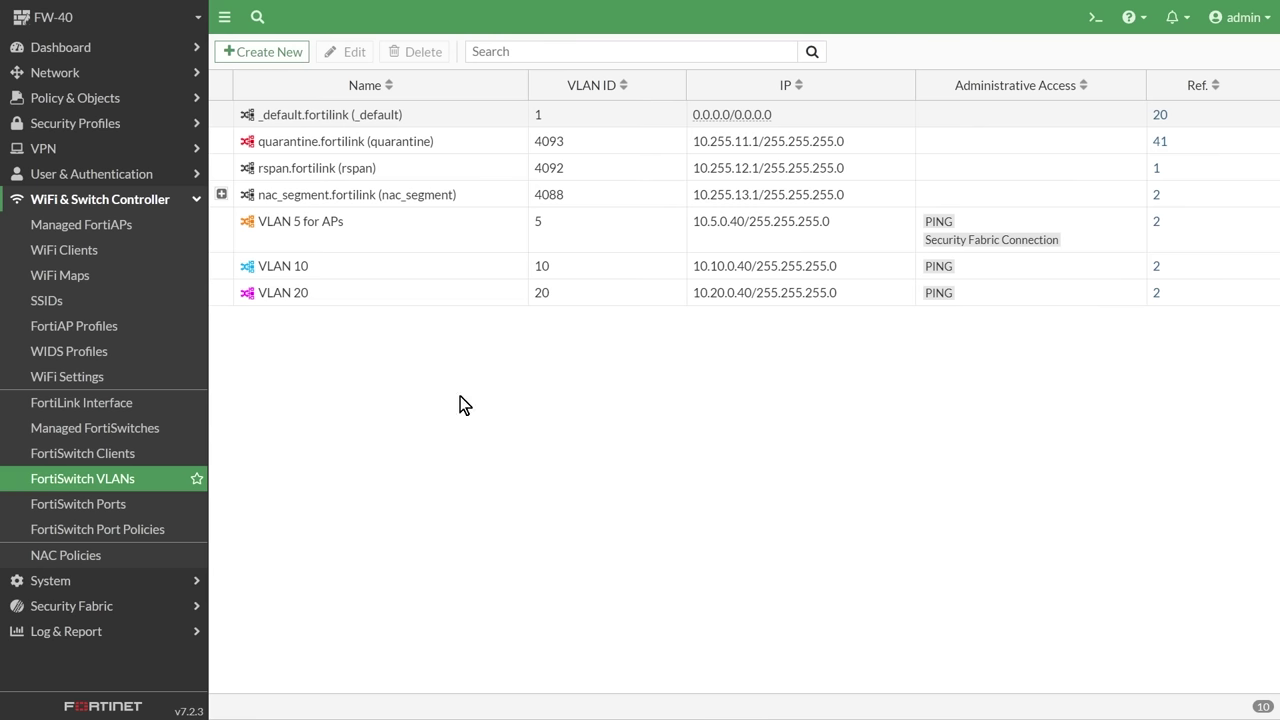
{"action": "left_click", "coordinate": [380, 234]}
{"action": "left_click", "coordinate": [361, 274]}
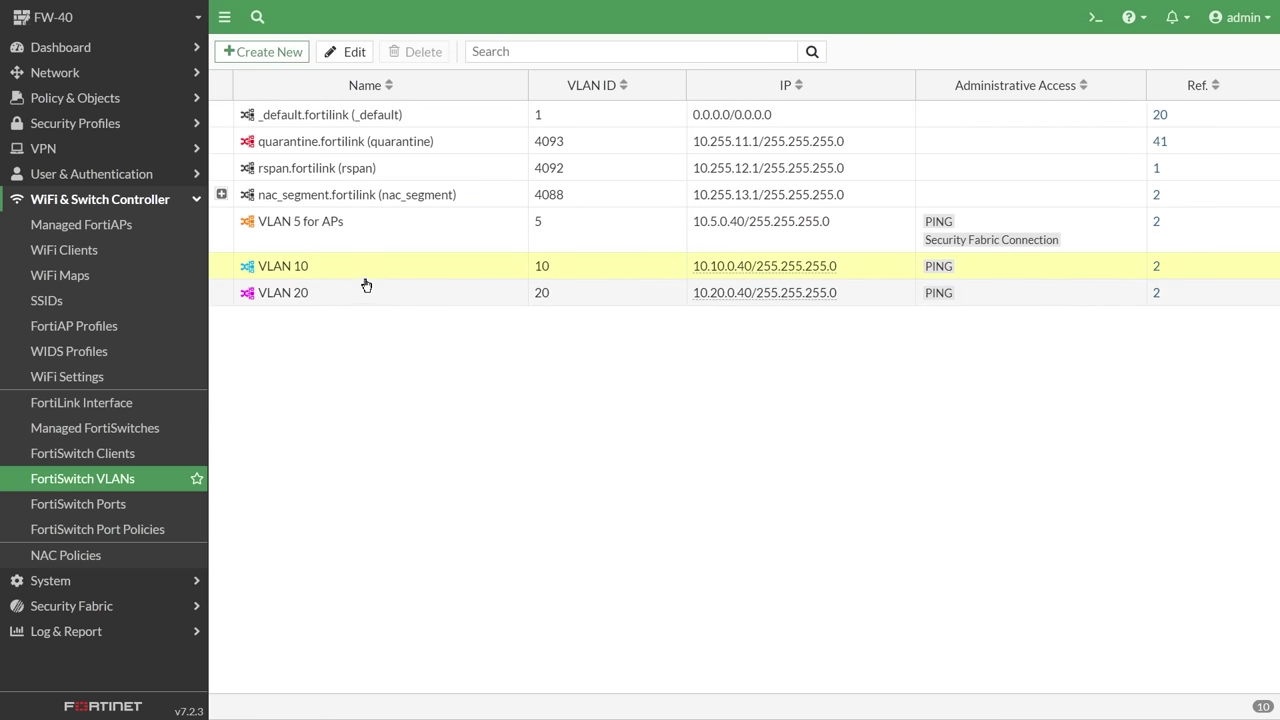
{"action": "left_click", "coordinate": [363, 302]}
{"action": "left_click", "coordinate": [214, 292]}
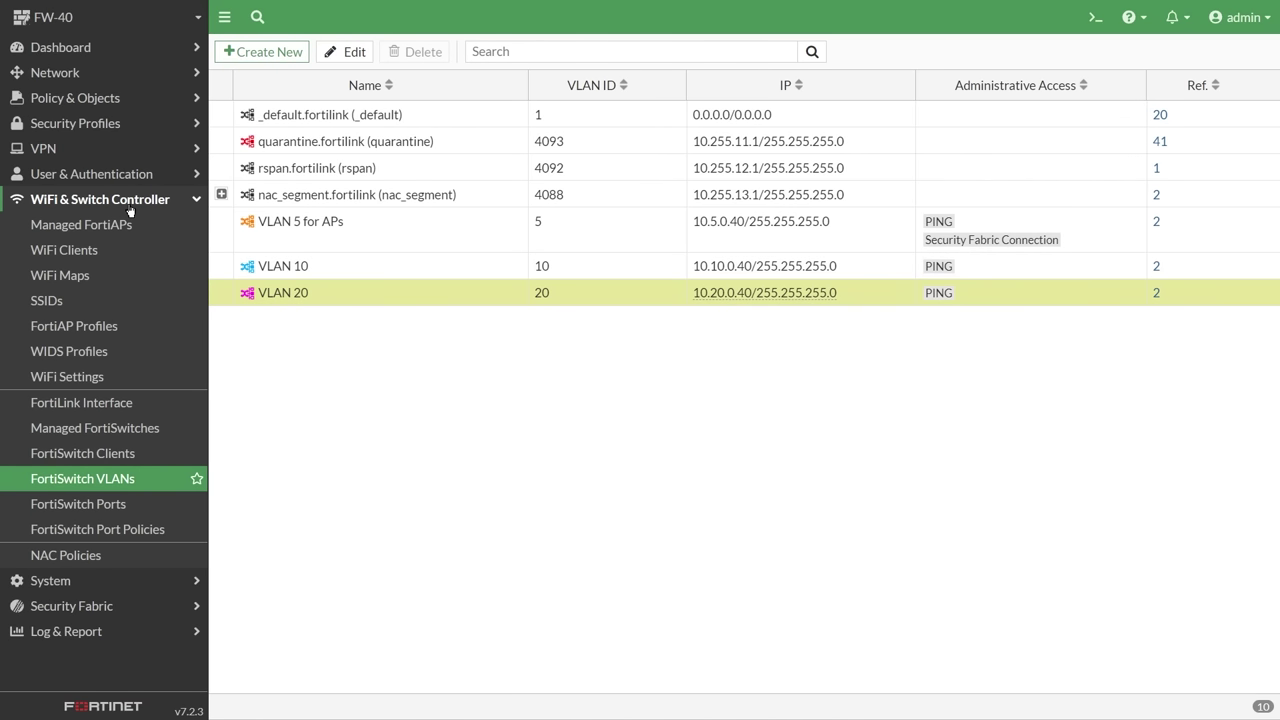
Set the native VLAN of FortiSwitch SW1 port1 through port6 to VLAN 10
{"action": "left_click", "coordinate": [106, 507]}
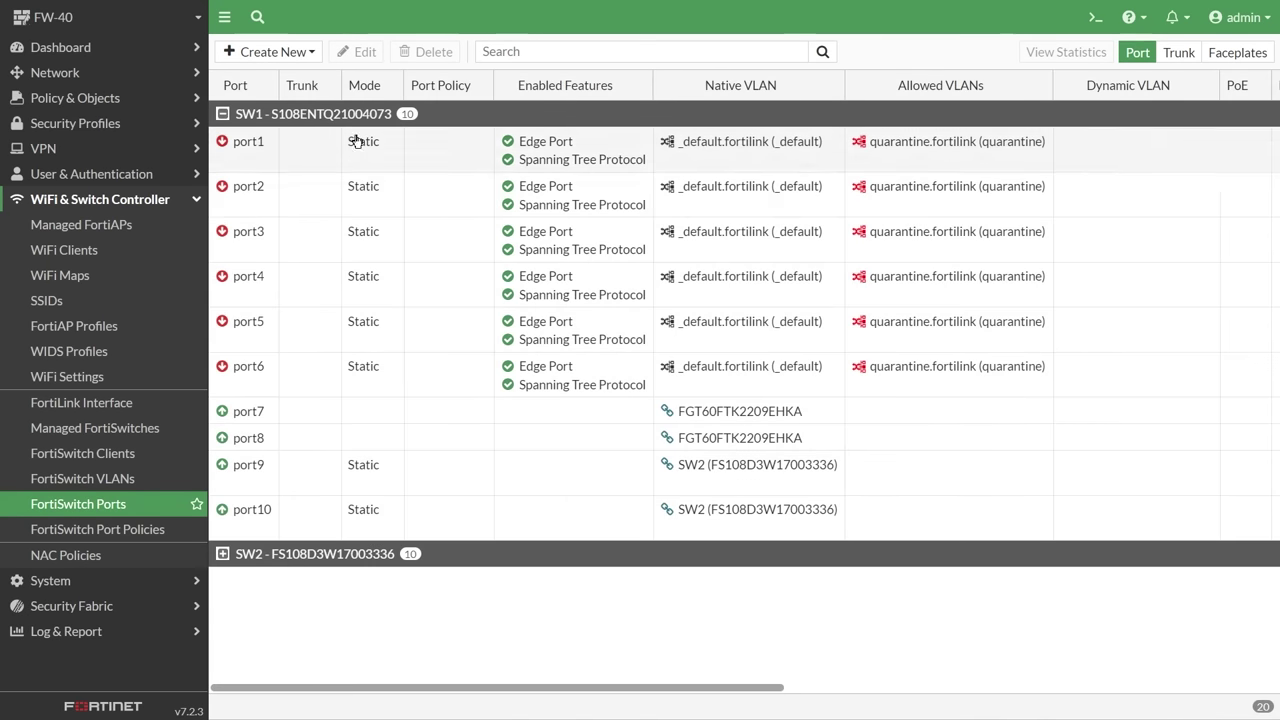
{"action": "left_click", "coordinate": [222, 113]}
{"action": "left_click", "coordinate": [222, 141]}
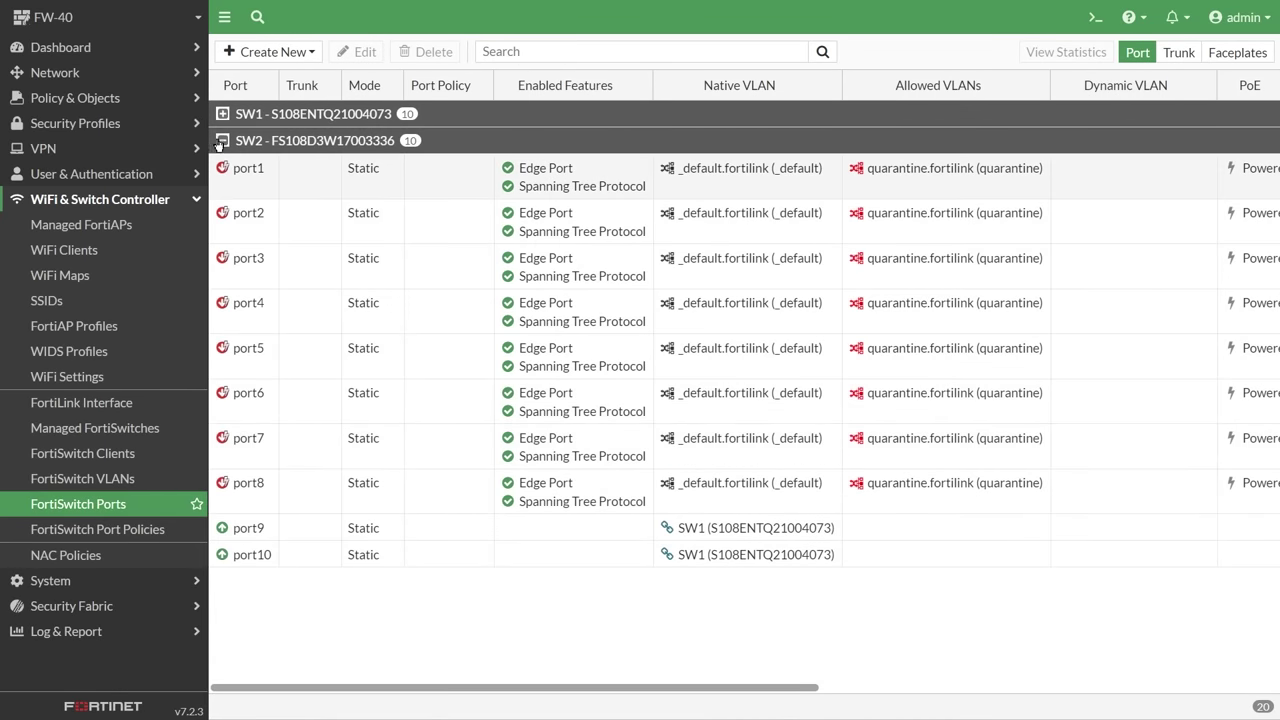
{"action": "left_click", "coordinate": [222, 113]}
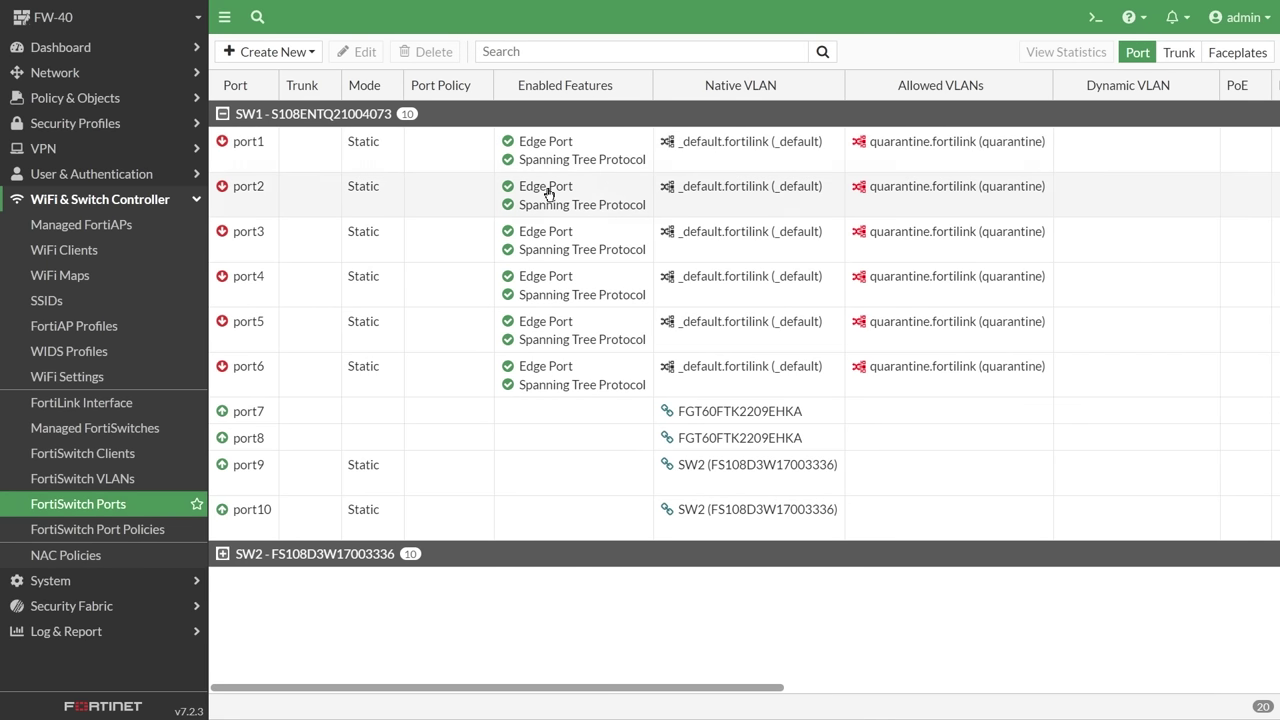
{"action": "left_click", "coordinate": [743, 163]}
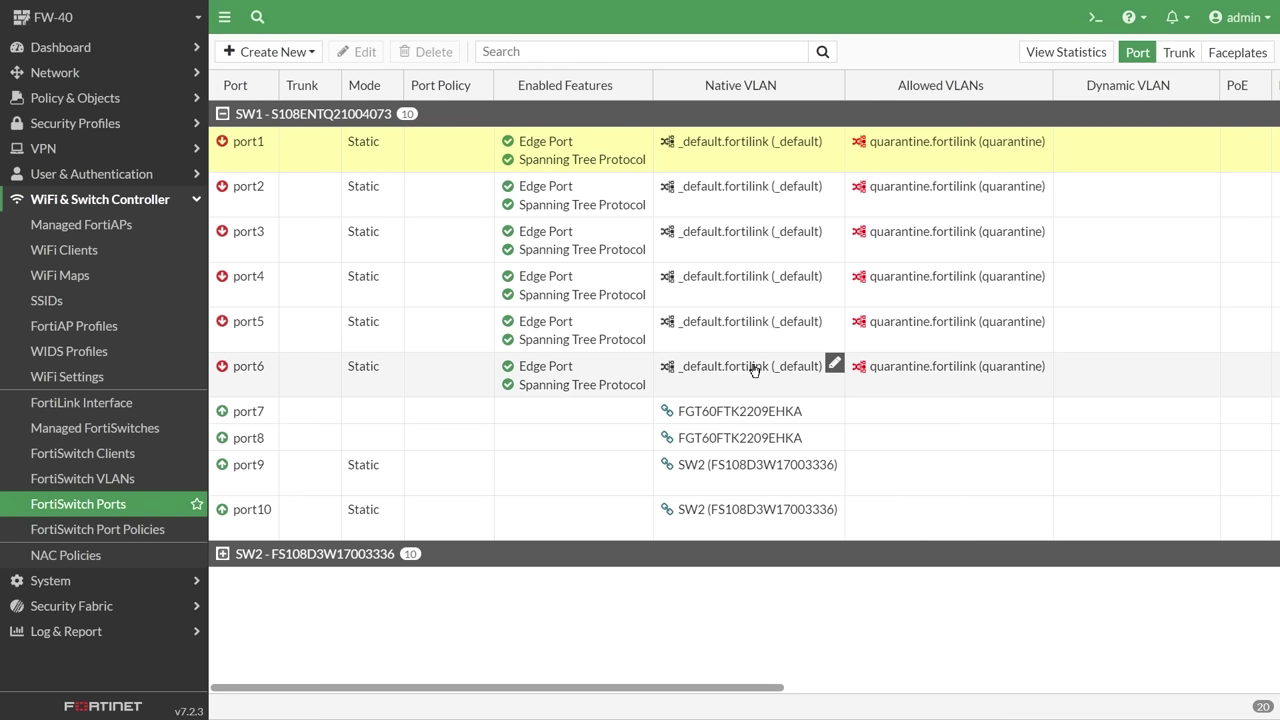
{"action": "left_click", "coordinate": [751, 366], "text": "shift"}
{"action": "left_click", "coordinate": [834, 363]}
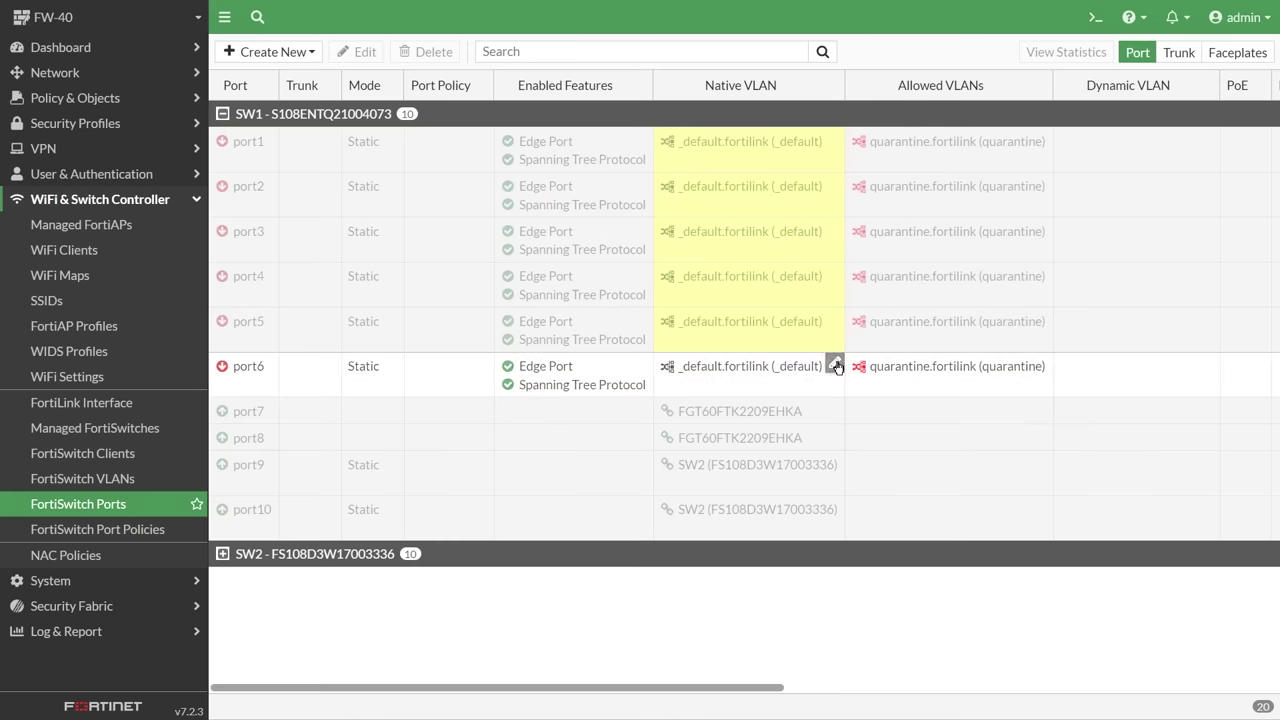
{"action": "left_click", "coordinate": [1083, 137]}
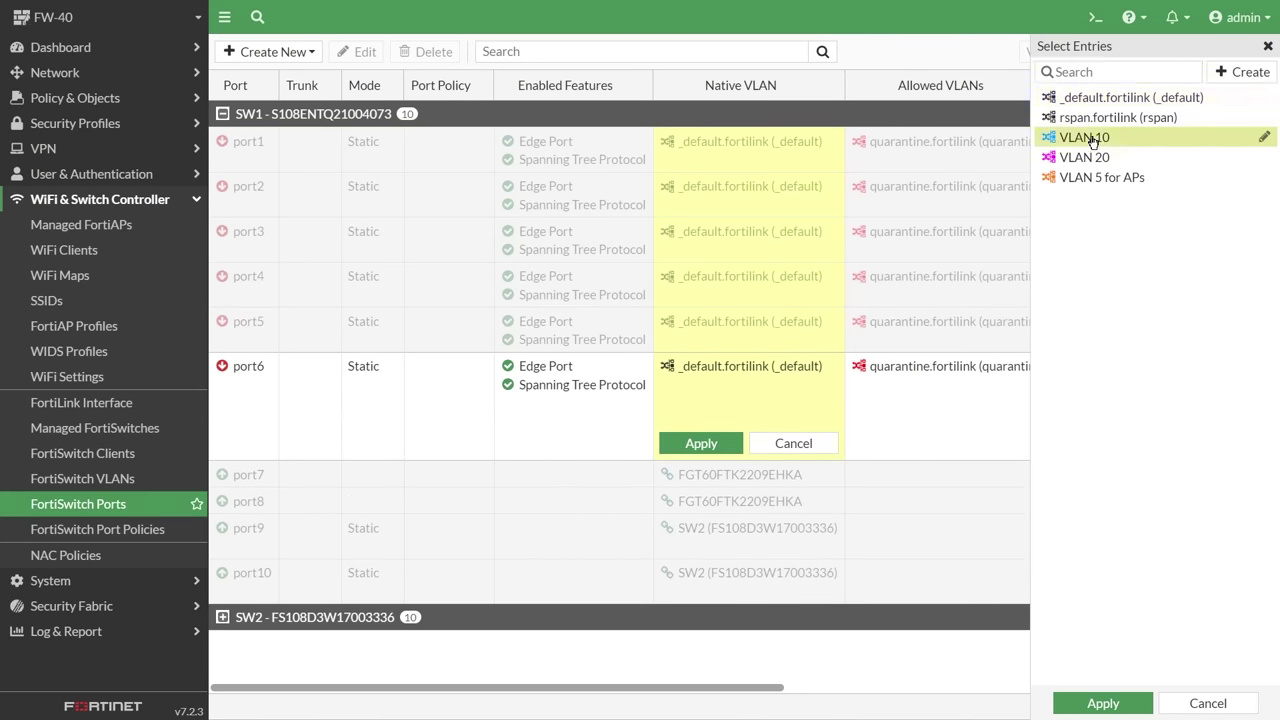
{"action": "left_click", "coordinate": [1103, 704]}
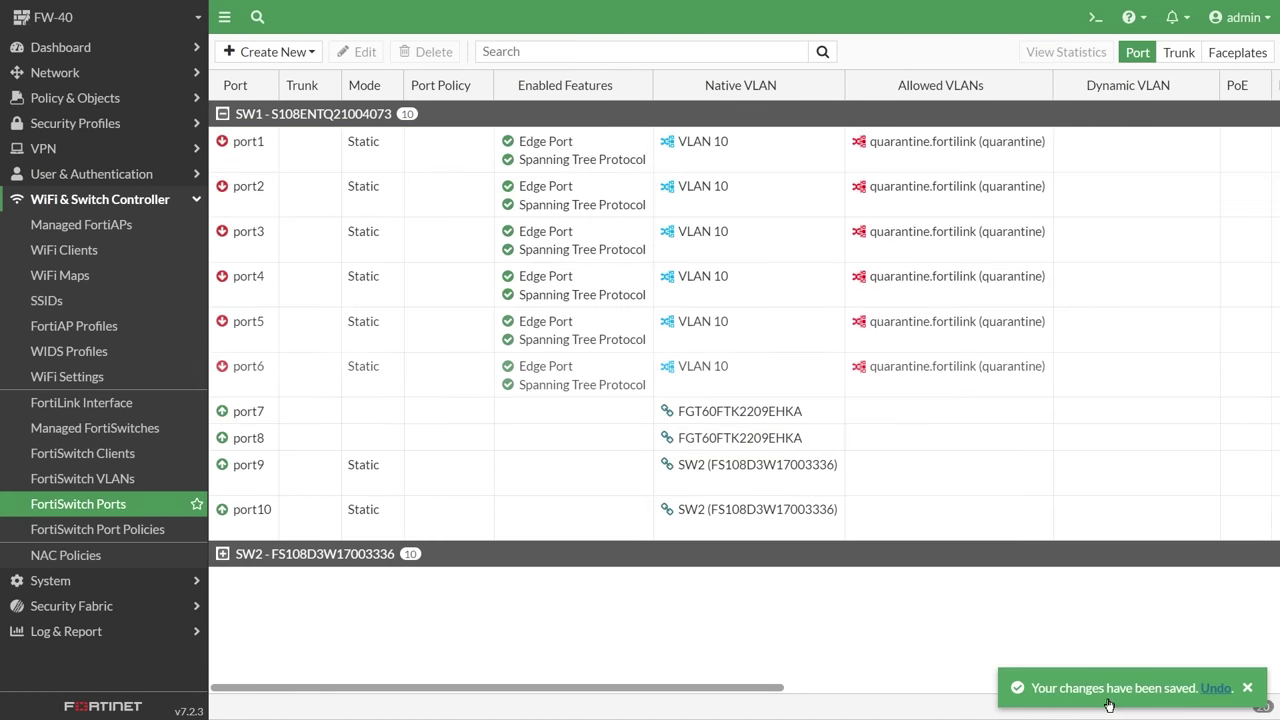
Assign VLAN 5 for APs as the native VLAN of port1 and port2 on FortiSwitch SW2
{"action": "left_click", "coordinate": [222, 113]}
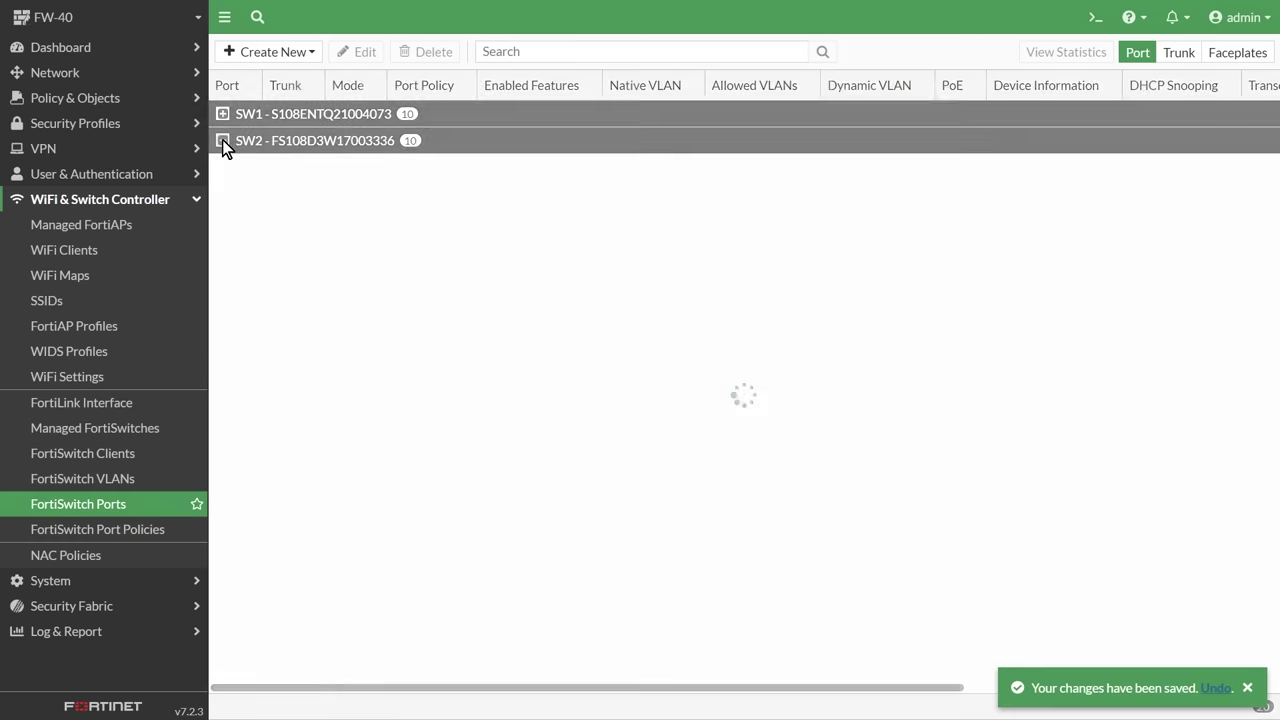
{"action": "left_click", "coordinate": [222, 140]}
{"action": "left_click", "coordinate": [740, 185]}
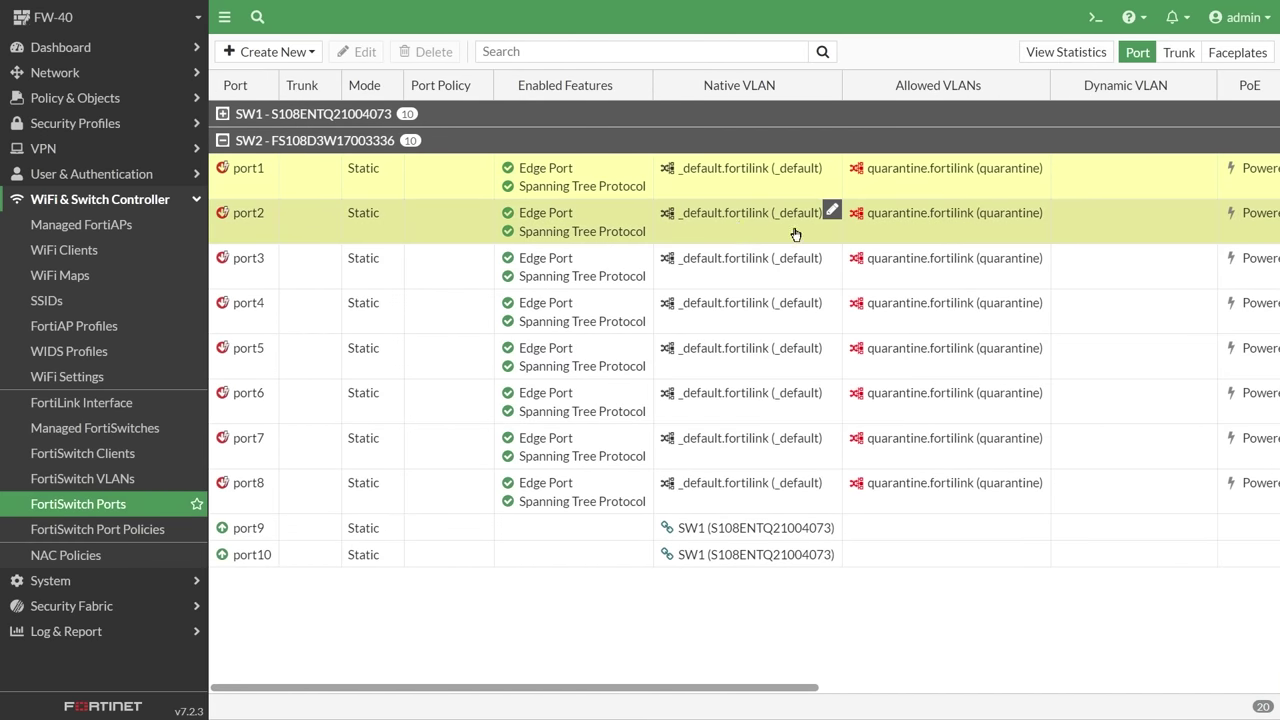
{"action": "left_click", "coordinate": [831, 210]}
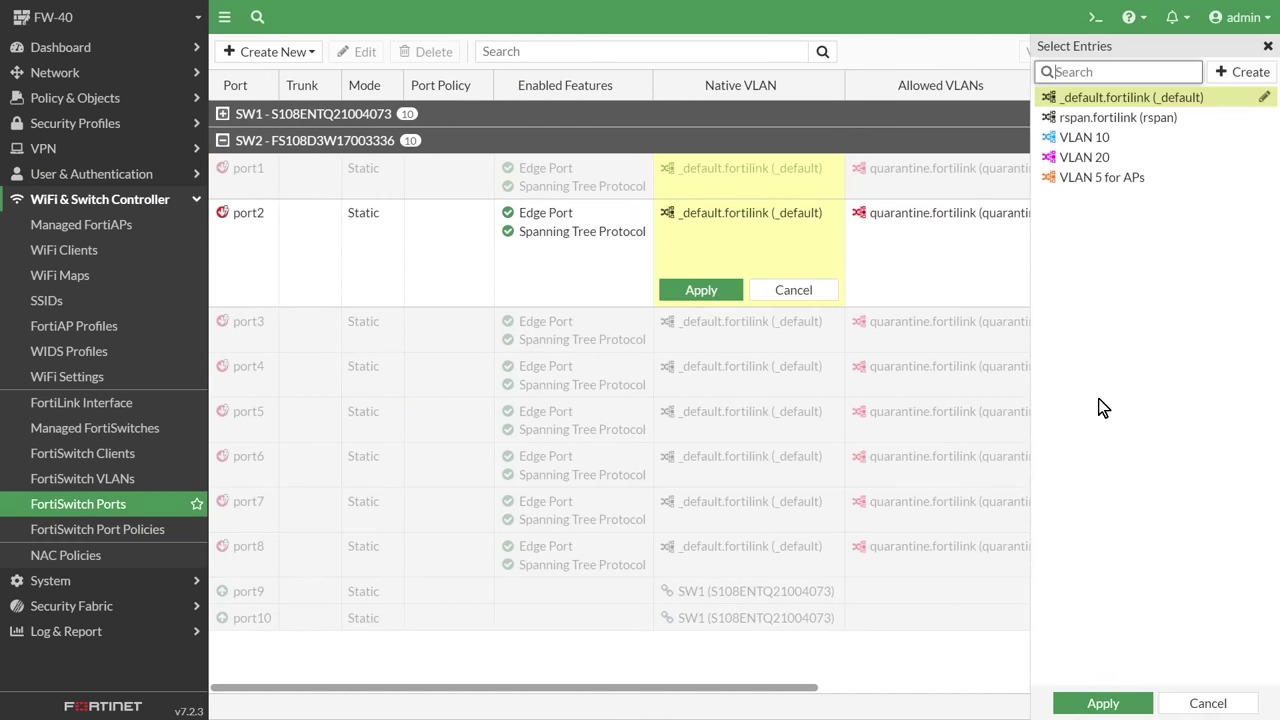
{"action": "left_click", "coordinate": [1098, 178]}
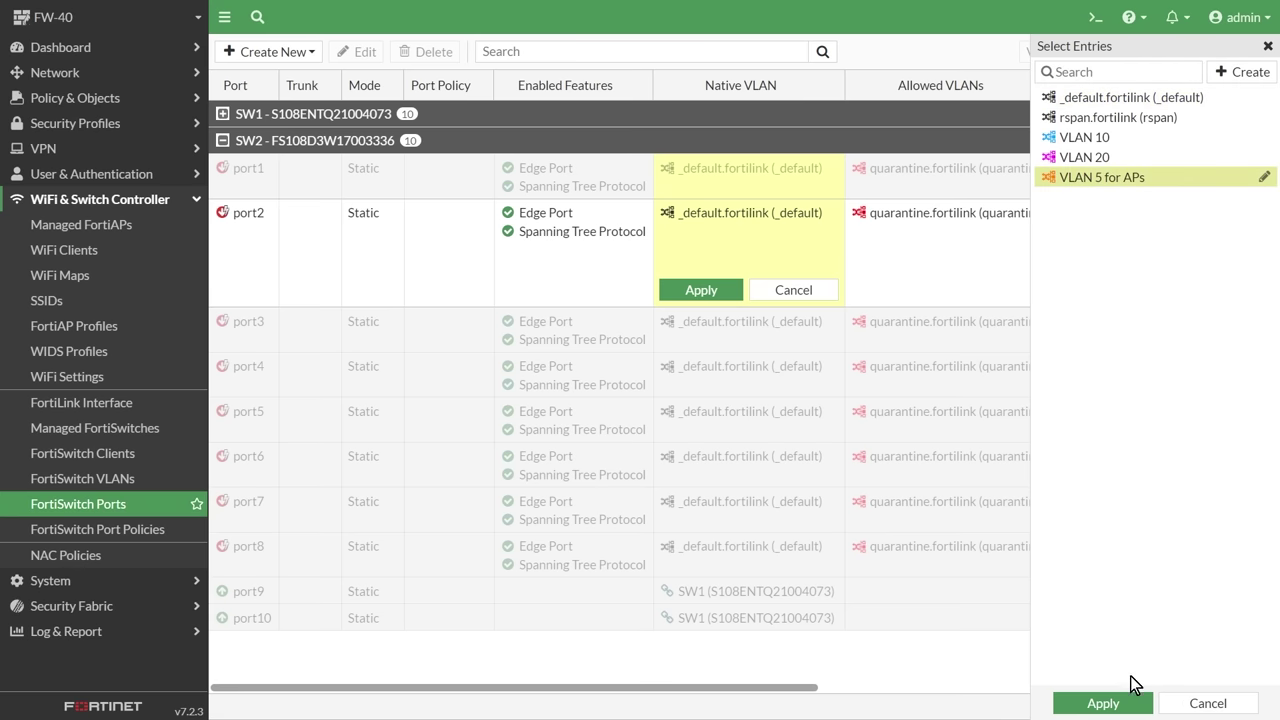
{"action": "left_click", "coordinate": [1110, 703]}
Assign VLAN 20 as the native VLAN of port3 through port8 on FortiSwitch SW2
{"action": "left_click", "coordinate": [705, 262]}
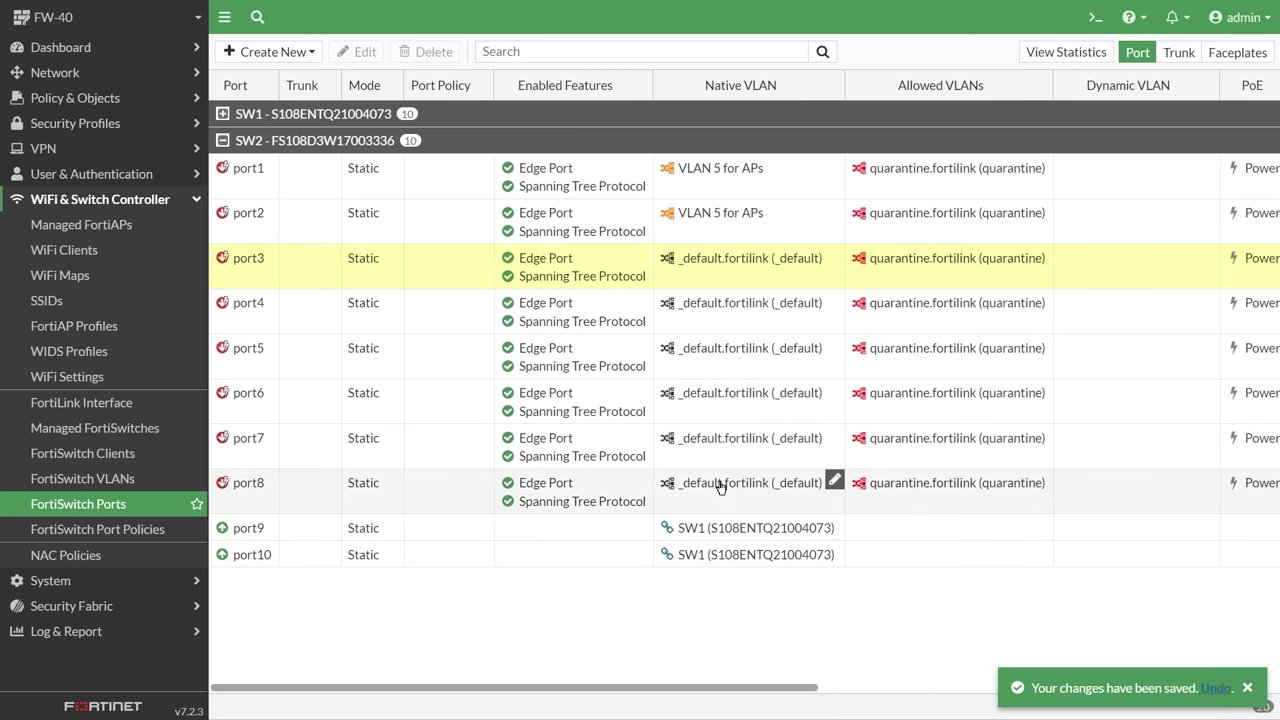
{"action": "left_click", "coordinate": [720, 485], "text": "shift"}
{"action": "left_click", "coordinate": [834, 480]}
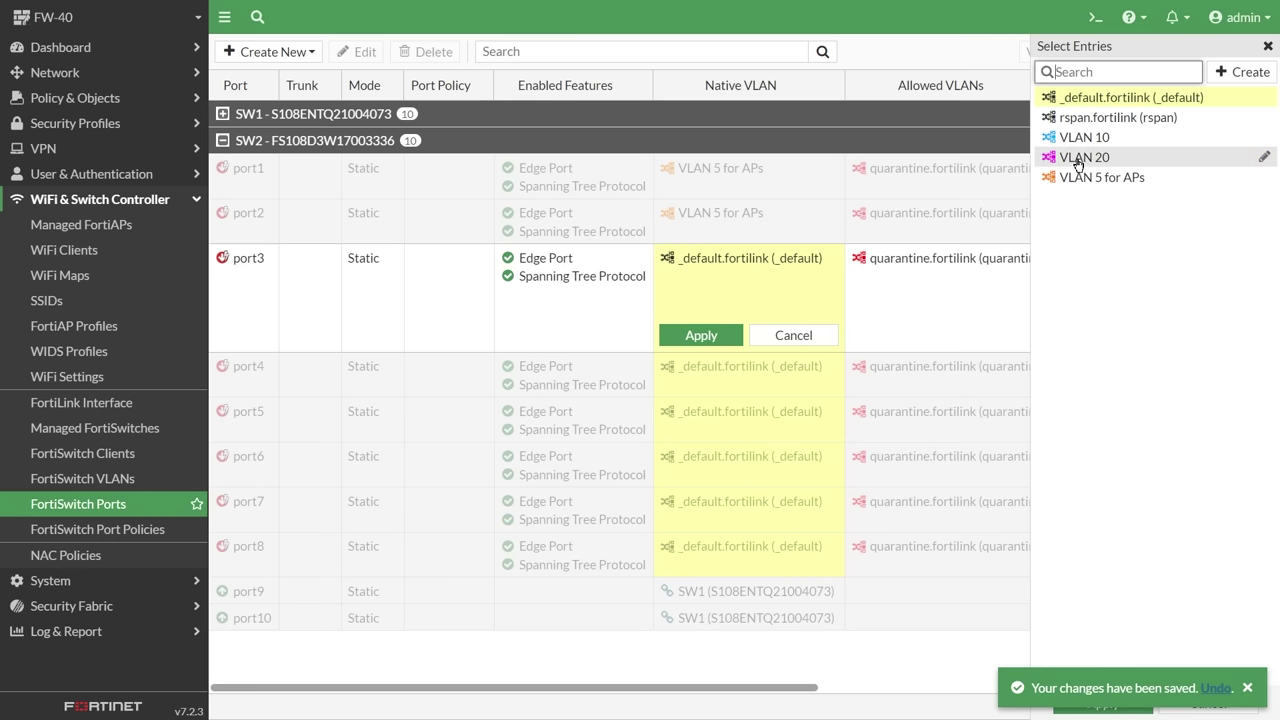
{"action": "left_click", "coordinate": [1078, 160]}
{"action": "left_click", "coordinate": [1105, 703]}
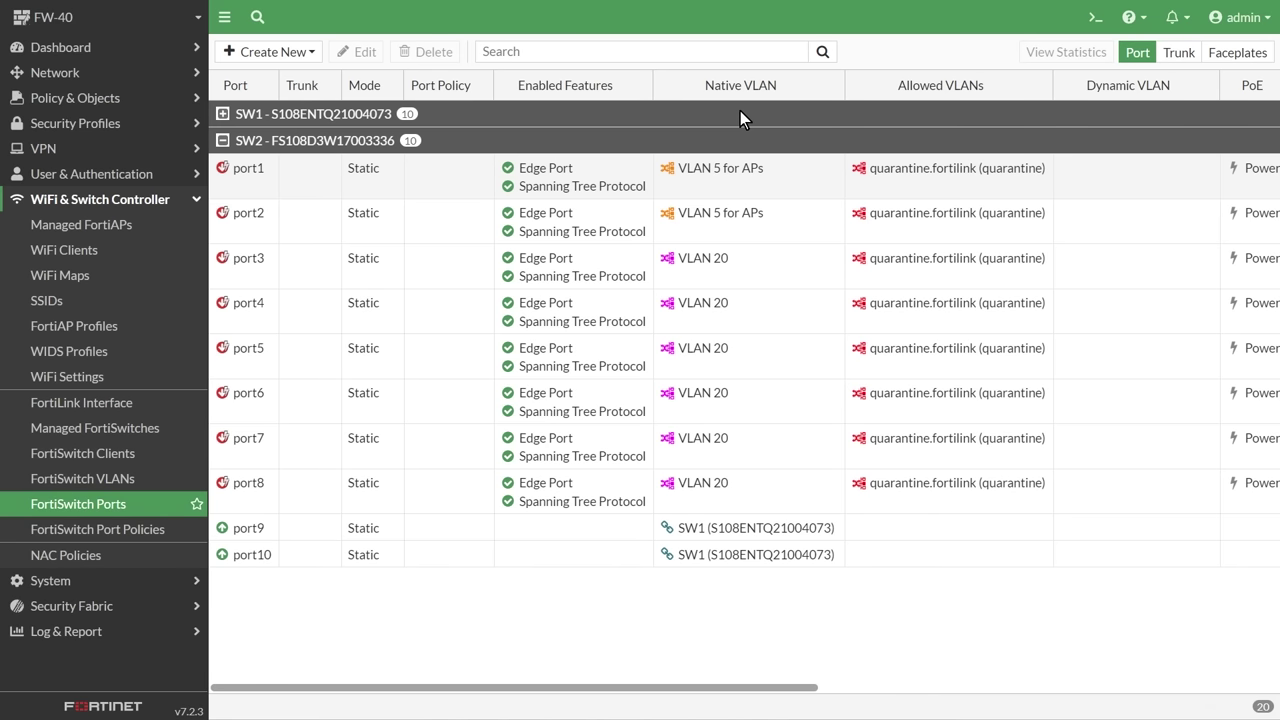
Review the native VLAN assignments on the ports of SW1 and SW2, and check the list of FortiSwitch VLANs
{"action": "left_click", "coordinate": [223, 113]}
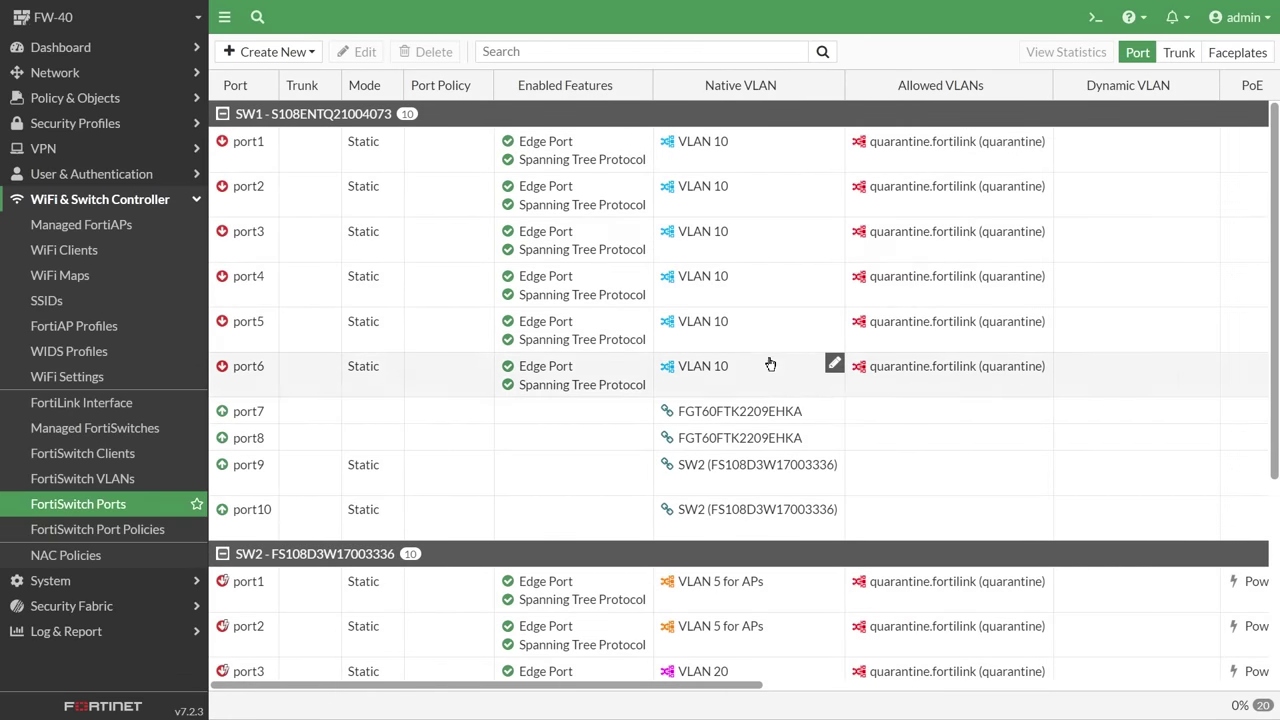
{"action": "scroll", "coordinate": [457, 471], "scroll_direction": "down", "scroll_amount": 3}
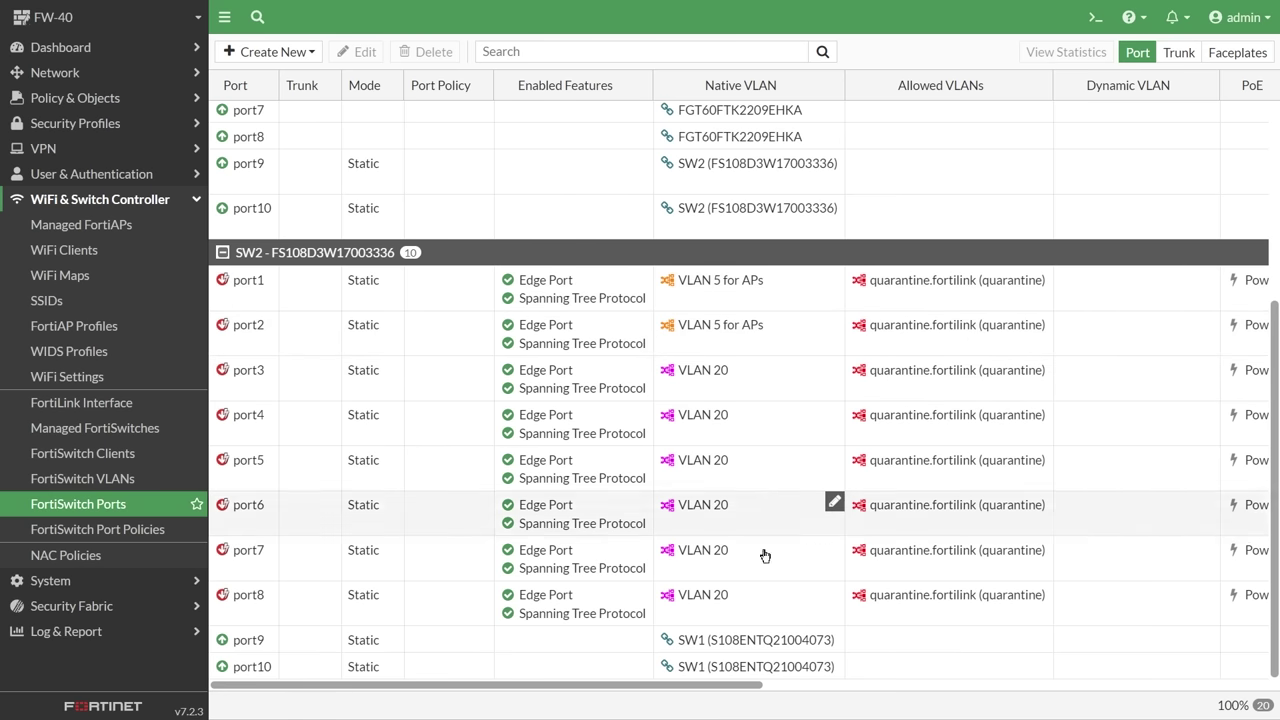
{"action": "left_click", "coordinate": [110, 480]}
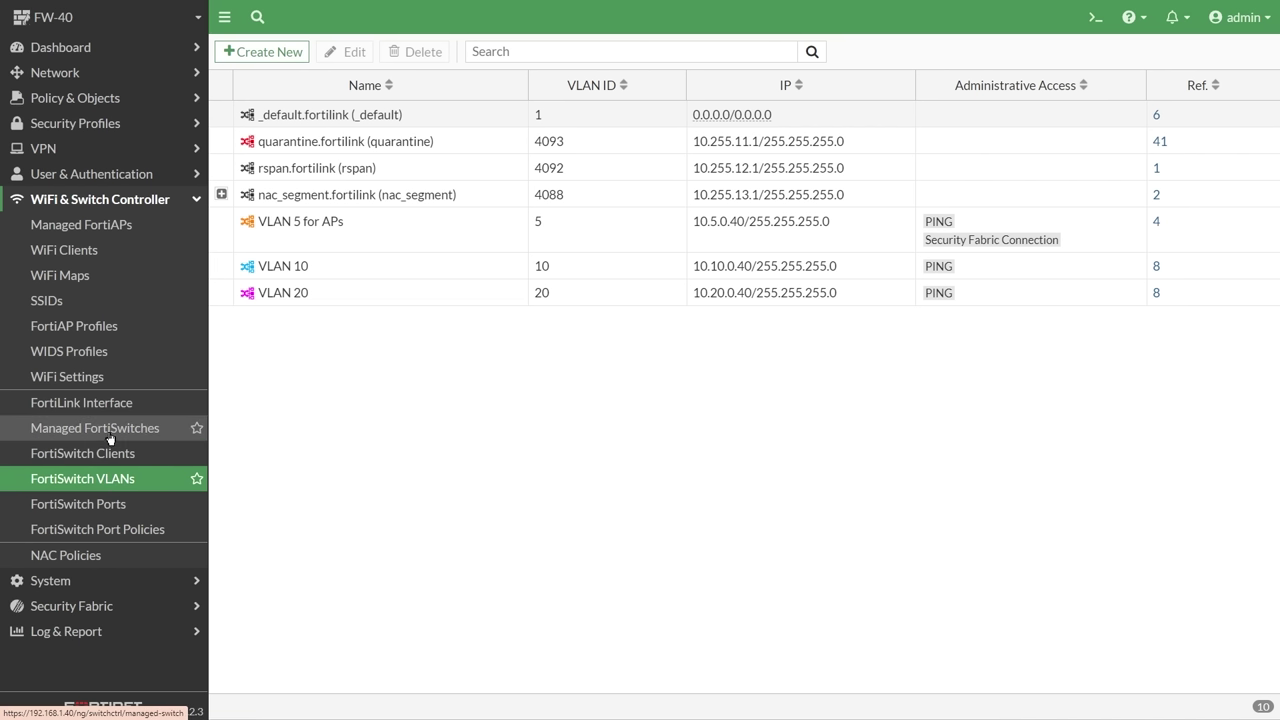
Display the managed FortiSwitches in the Topology view to examine the FortiLink stack connections
{"action": "left_click", "coordinate": [120, 437]}
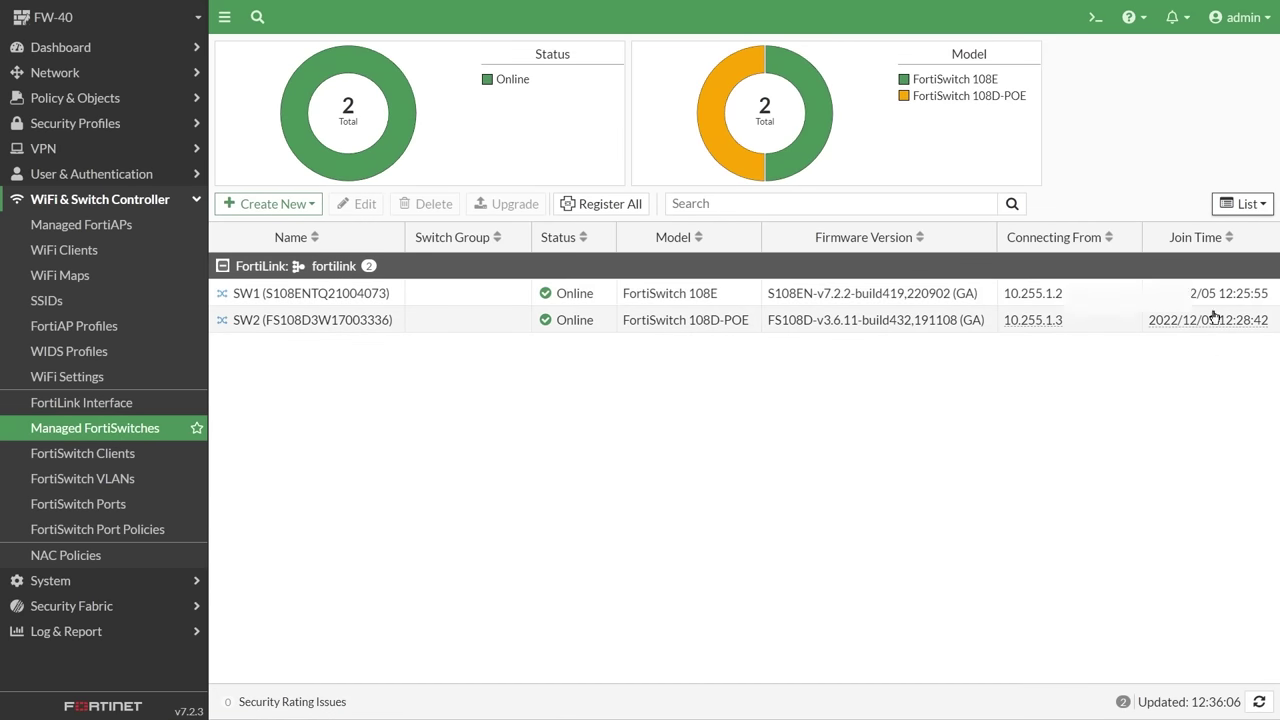
{"action": "left_click", "coordinate": [1246, 205]}
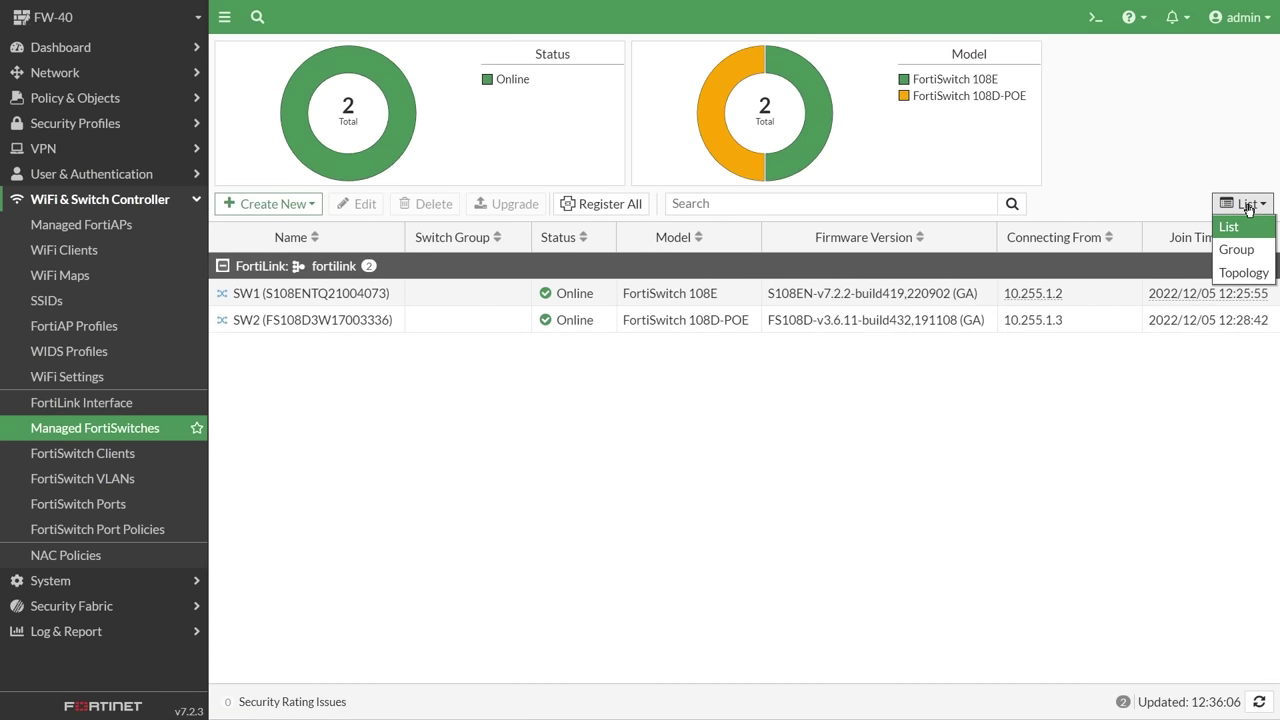
{"action": "left_click", "coordinate": [1240, 274]}
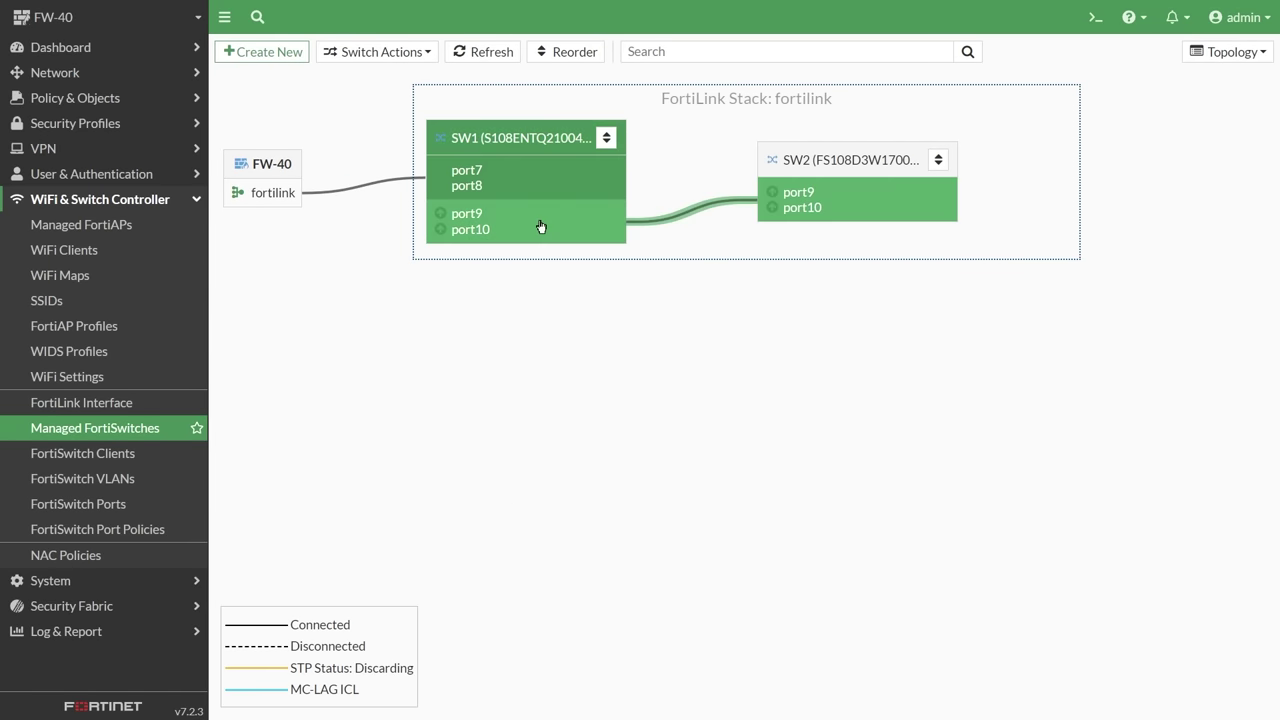
Examine the FortiLink connection between FW-40 and SW1, including the details of SW1's port7
{"action": "left_click", "coordinate": [272, 196]}
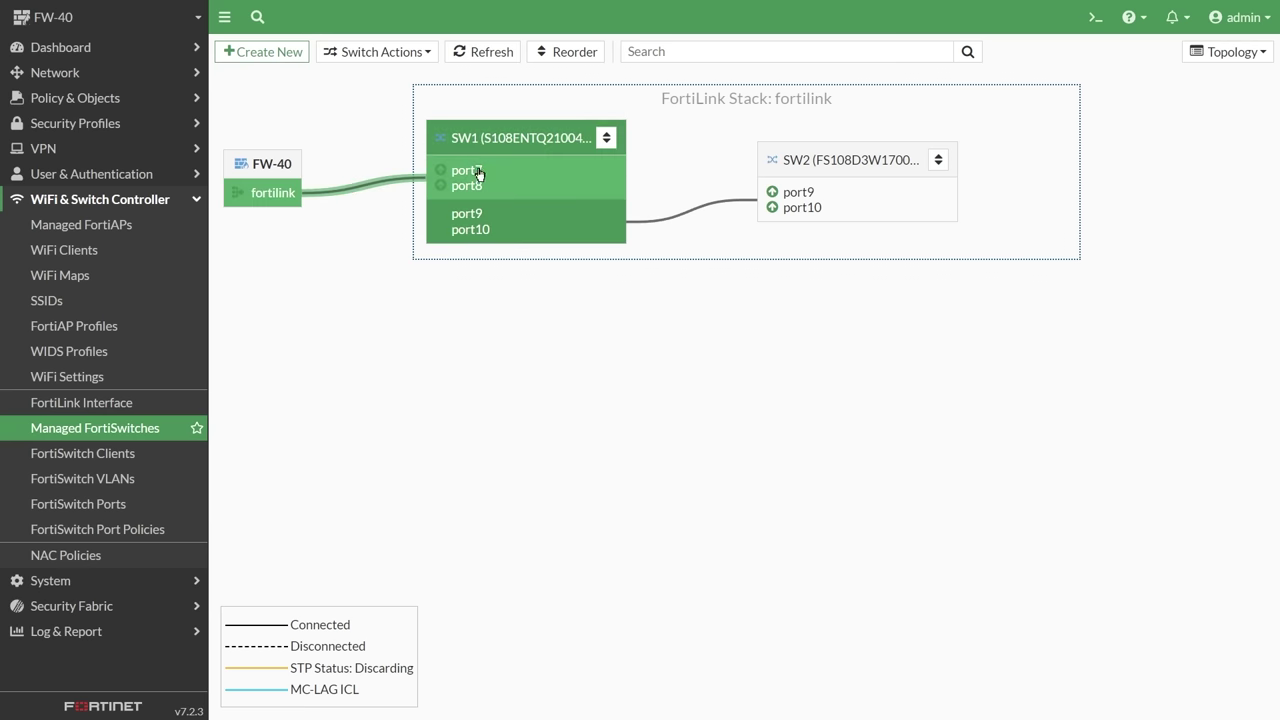
{"action": "mouse_move", "coordinate": [474, 175]}
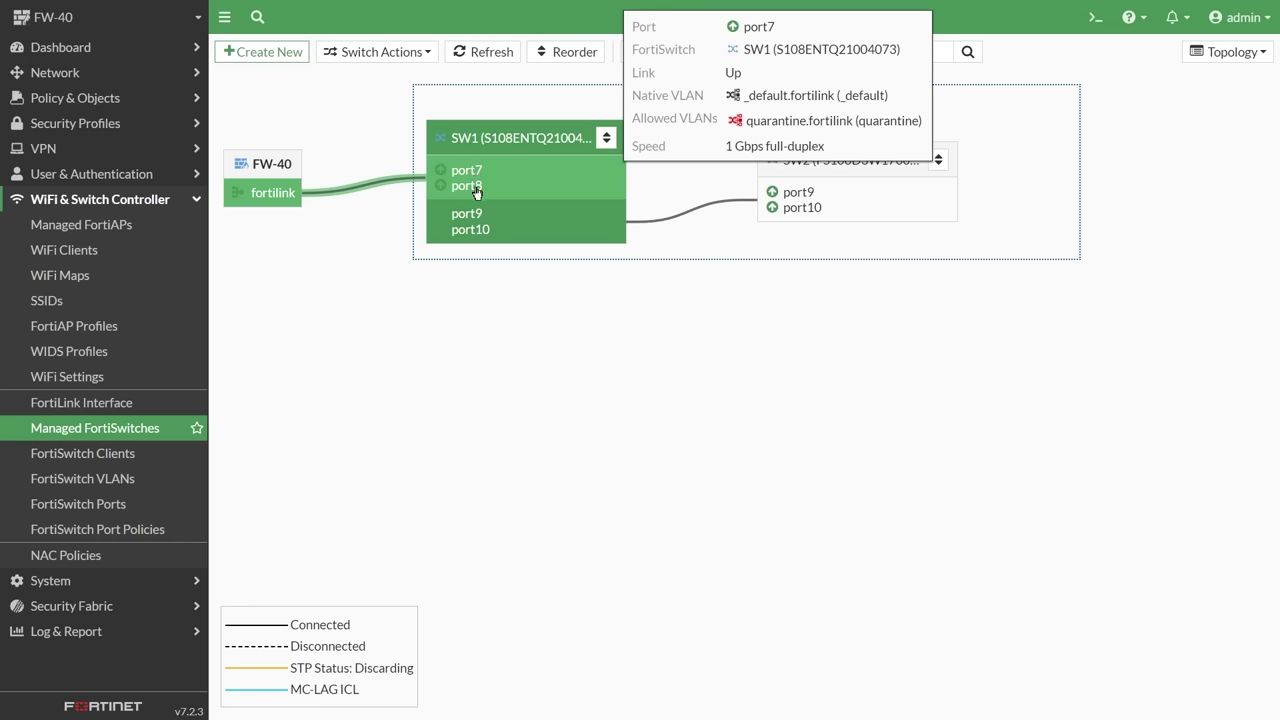
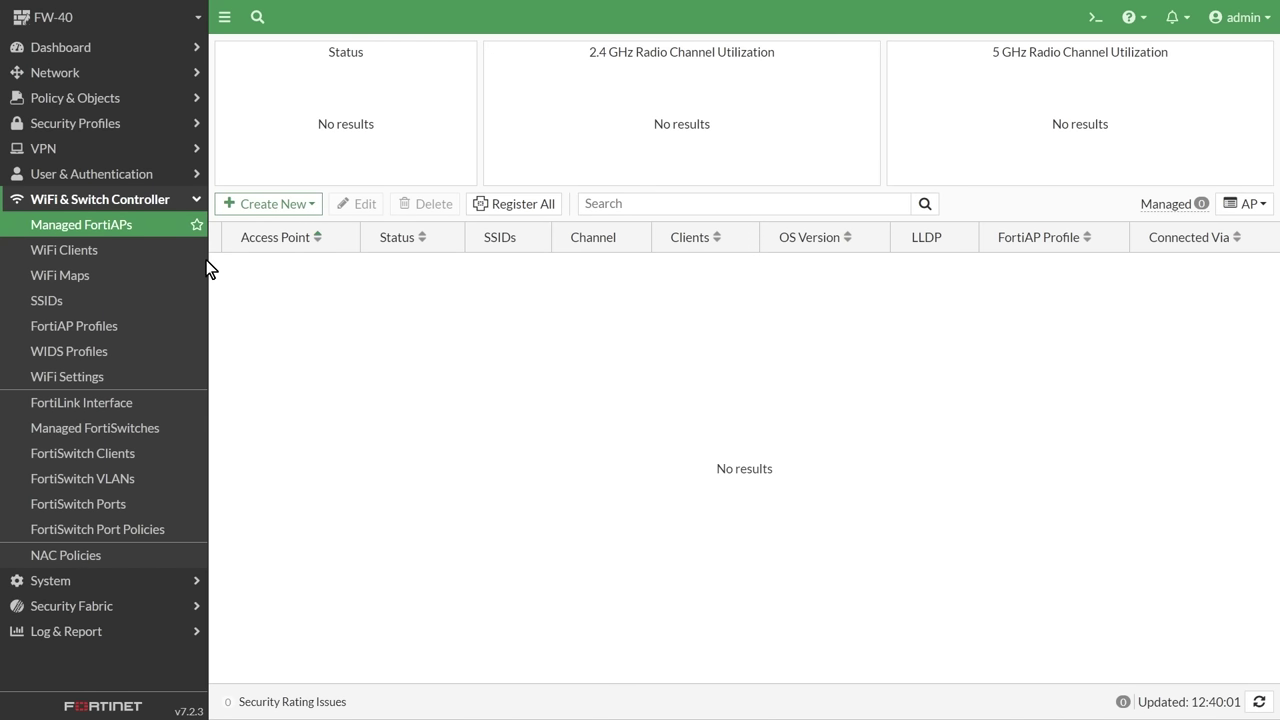
Try to authorize the discovered FortiAP in the list of managed FortiAPs
{"action": "left_click", "coordinate": [126, 228]}
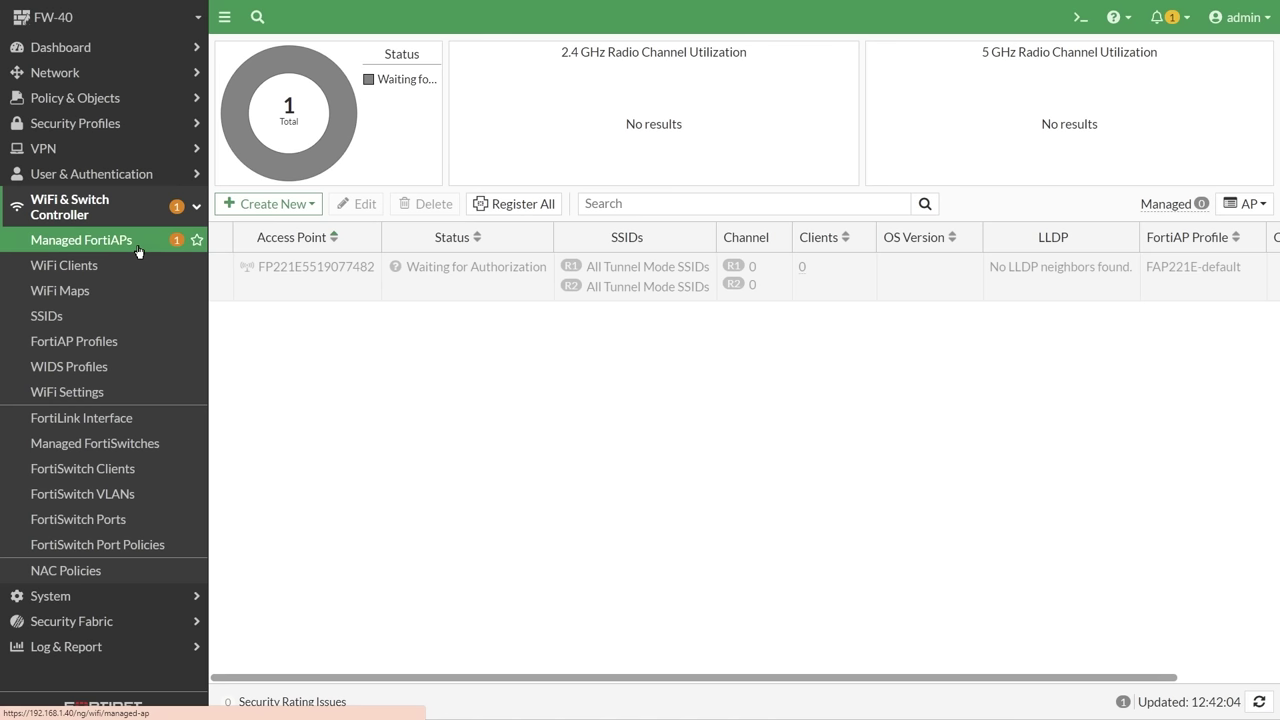
{"action": "left_click", "coordinate": [370, 280]}
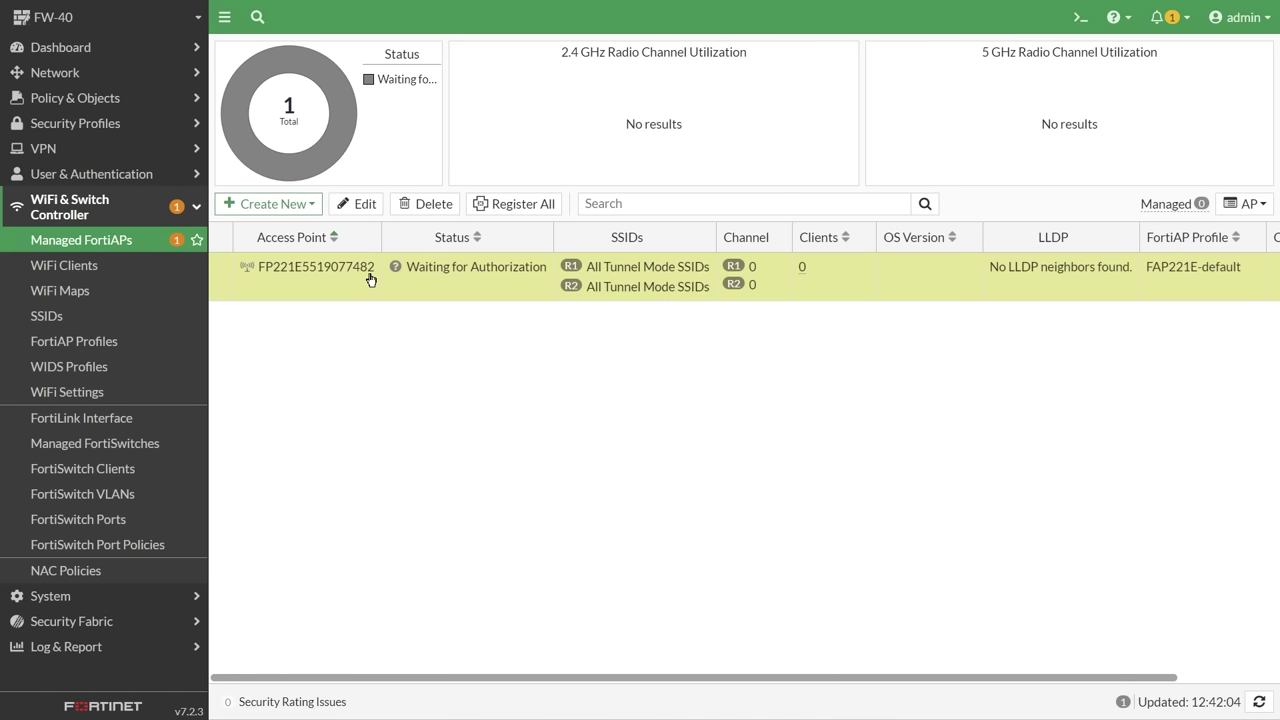
{"action": "right_click", "coordinate": [370, 280]}
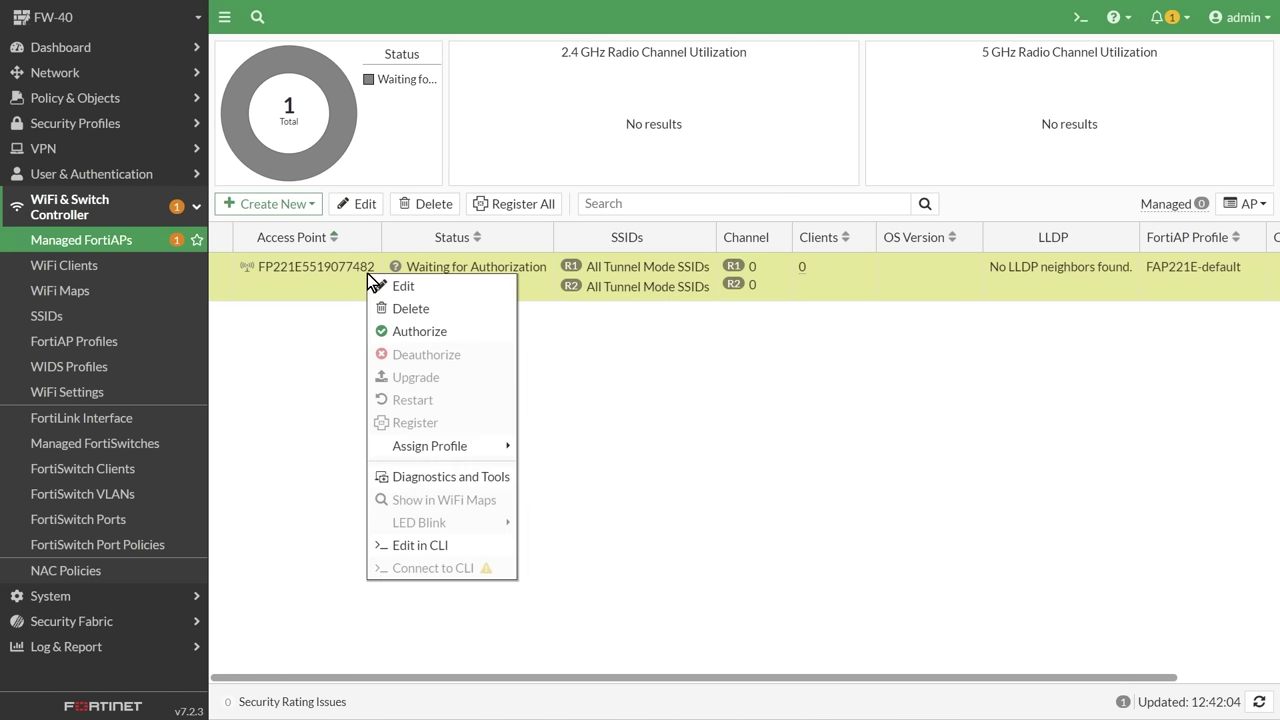
{"action": "left_click", "coordinate": [422, 333]}
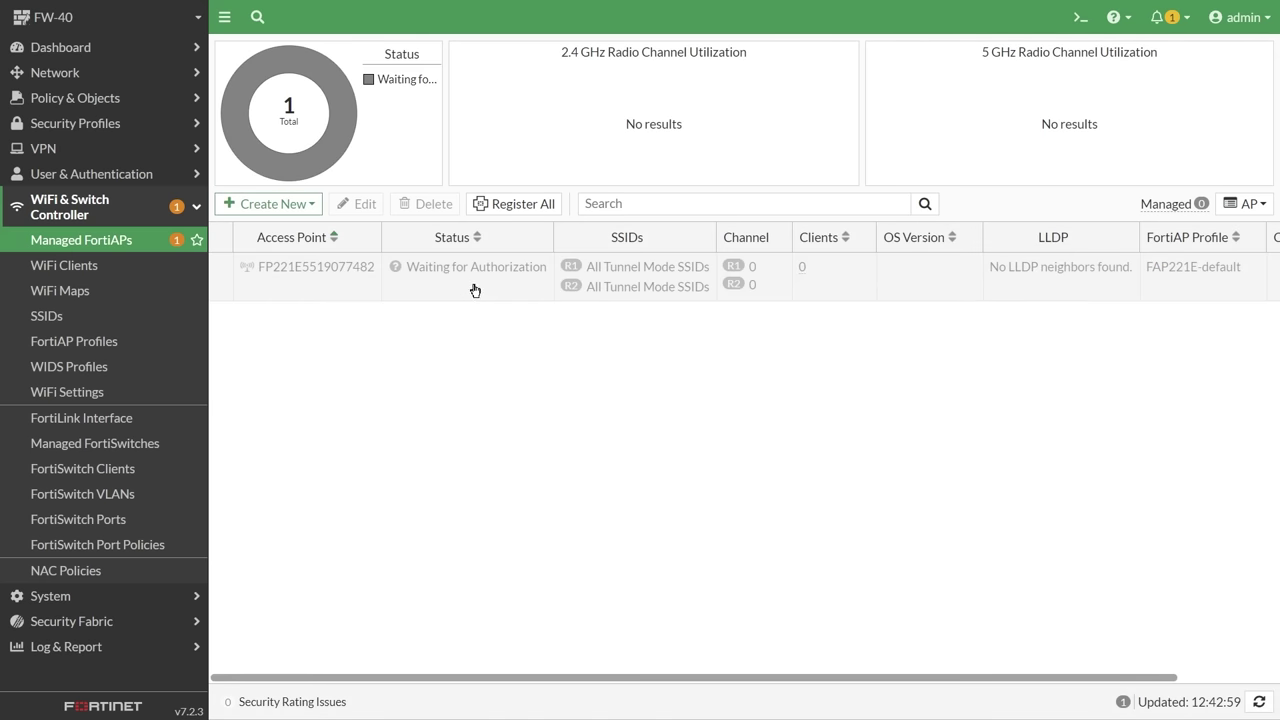
In the advanced DHCP server settings of VLAN 5 for APs, set the NTP server to Local and wireless controllers to Same as Interface IP
{"action": "left_click", "coordinate": [97, 500]}
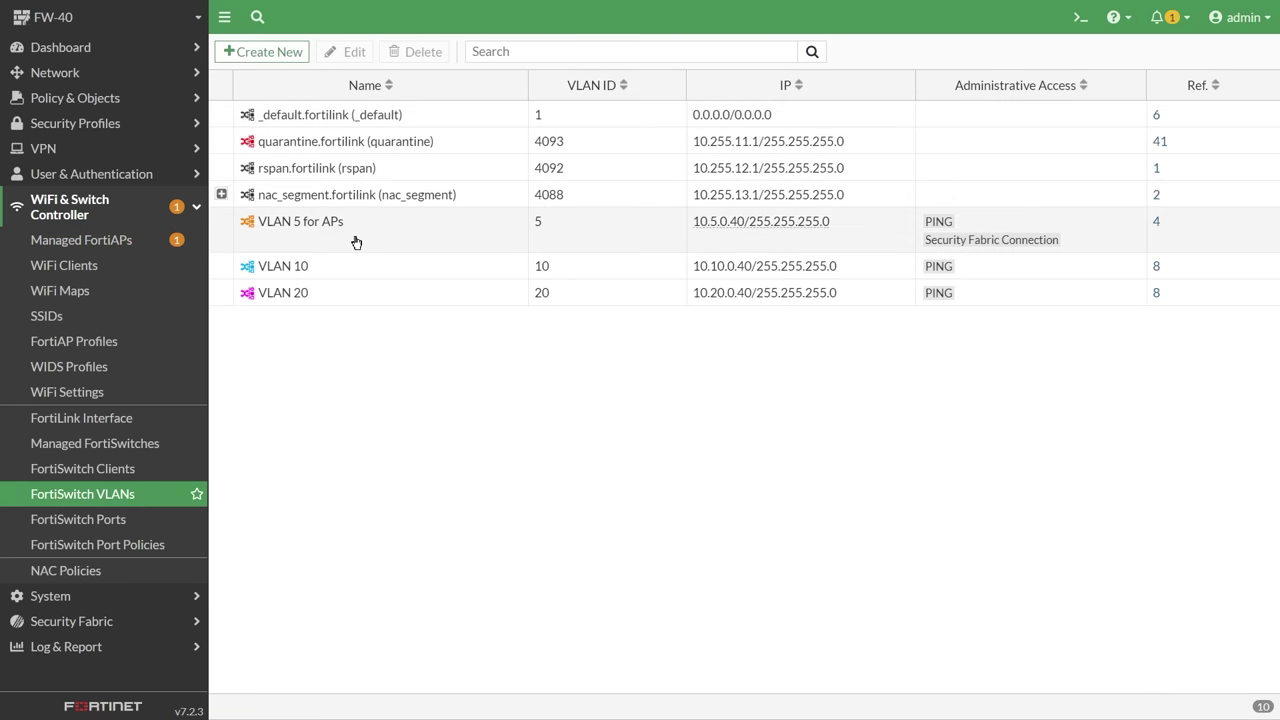
{"action": "double_click", "coordinate": [332, 240]}
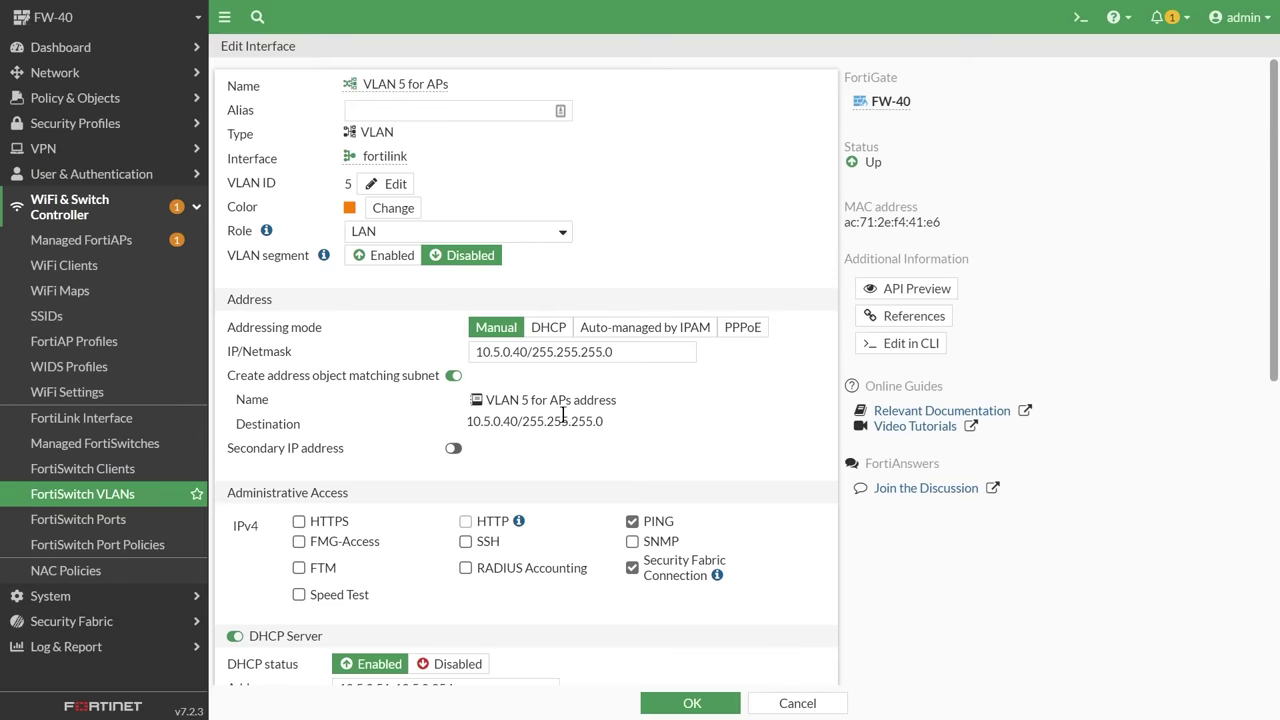
{"action": "scroll", "coordinate": [563, 414], "scroll_direction": "down", "scroll_amount": 3}
{"action": "scroll", "coordinate": [563, 414], "scroll_direction": "down", "scroll_amount": 3}
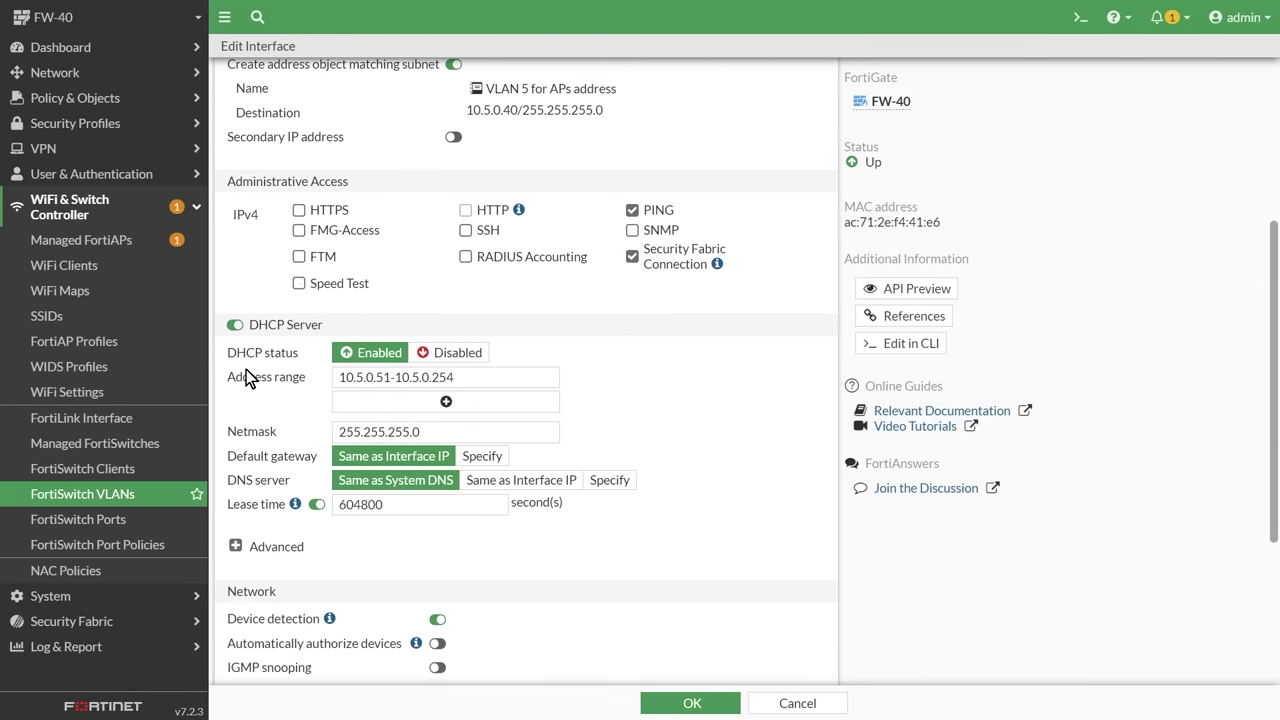
{"action": "scroll", "coordinate": [712, 433], "scroll_direction": "down", "scroll_amount": 3}
{"action": "left_click", "coordinate": [236, 413]}
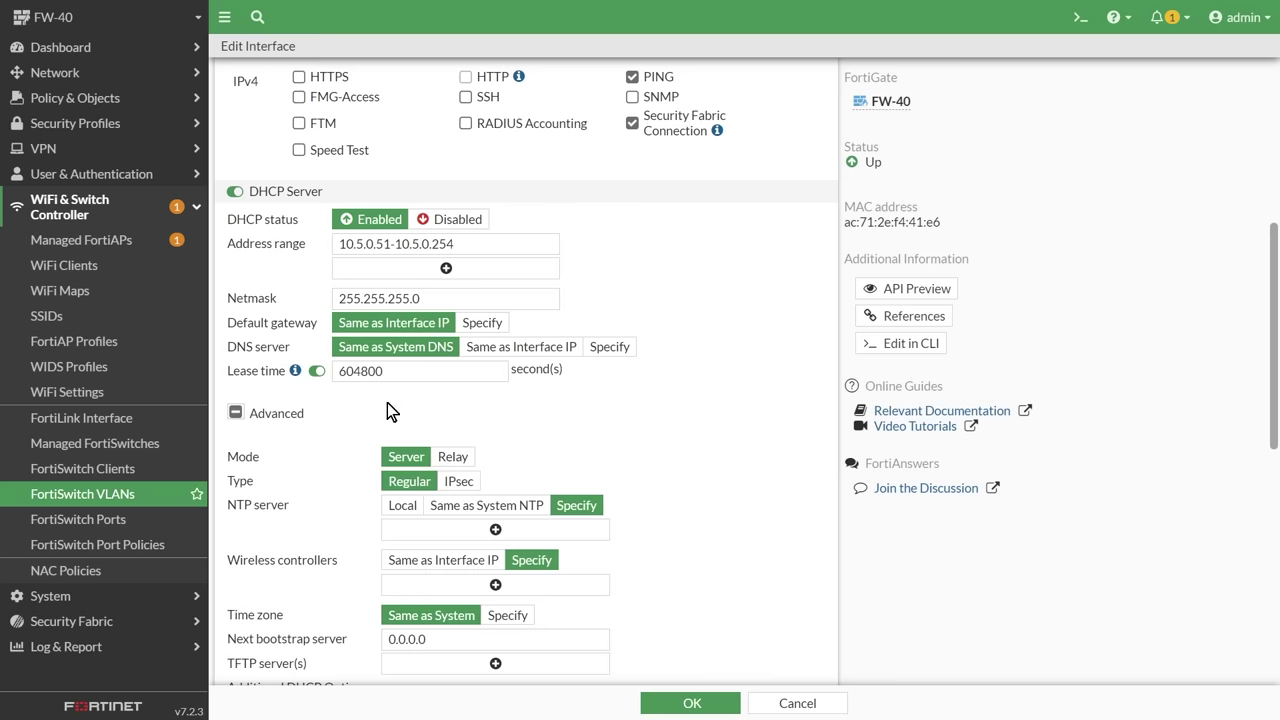
{"action": "scroll", "coordinate": [636, 393], "scroll_direction": "down", "scroll_amount": 2}
{"action": "scroll", "coordinate": [640, 393], "scroll_direction": "down", "scroll_amount": 2}
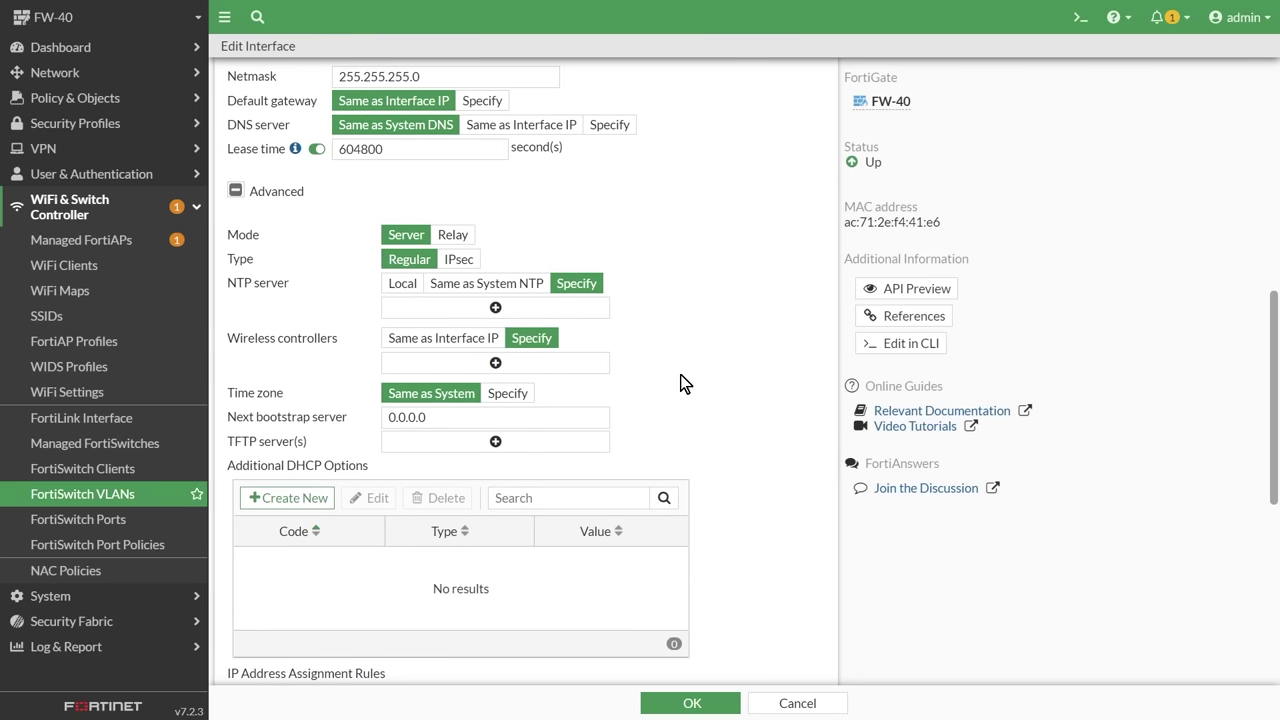
{"action": "left_click", "coordinate": [400, 284]}
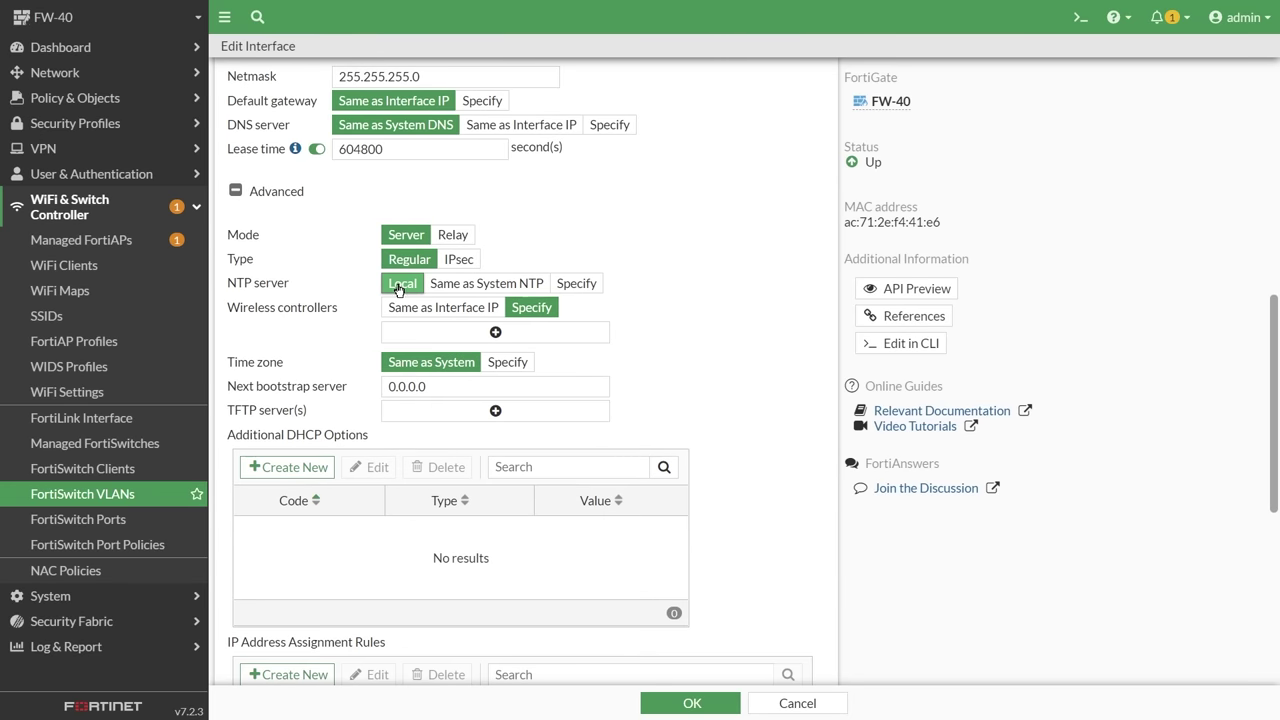
{"action": "left_click", "coordinate": [410, 308]}
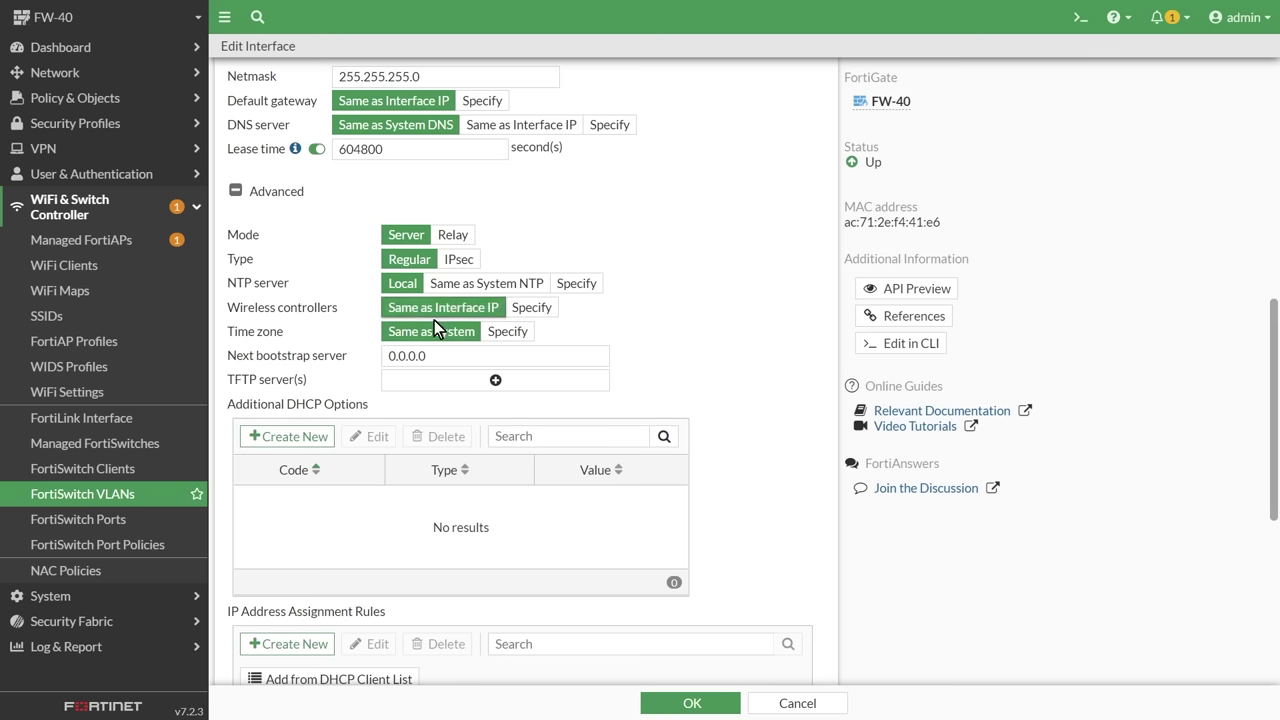
{"action": "left_click", "coordinate": [692, 708]}
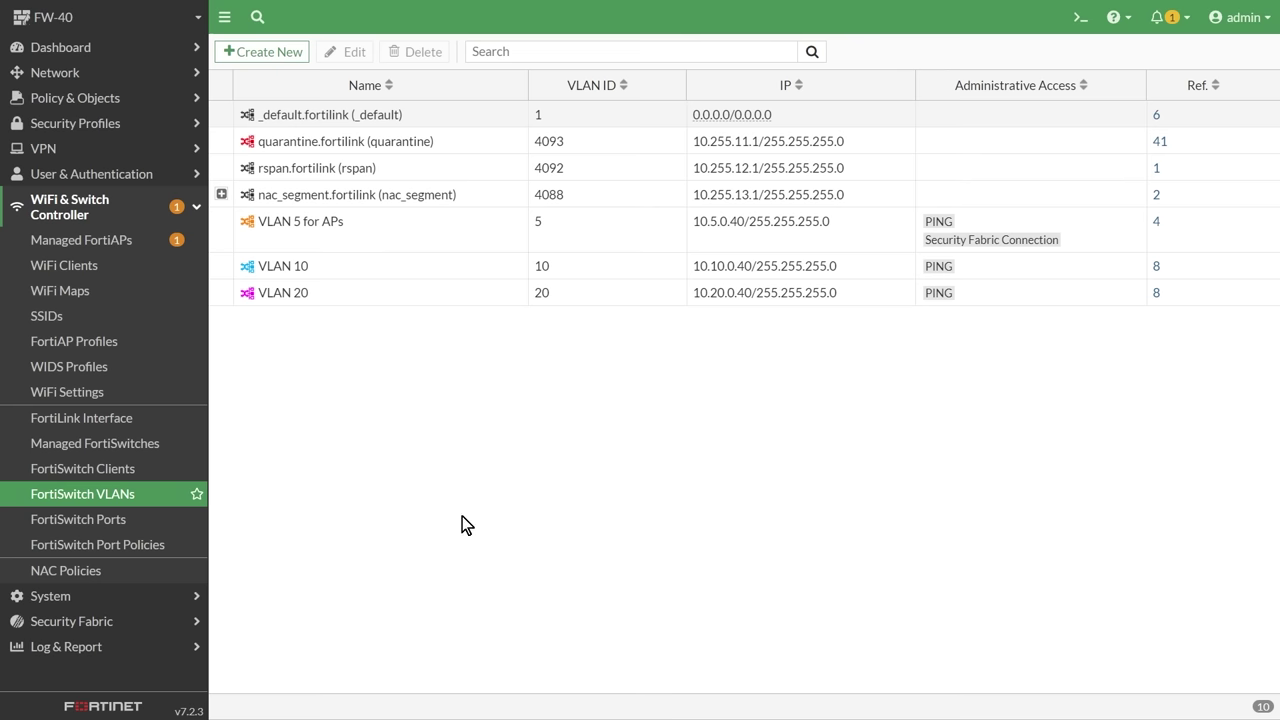
Authorize the first of the two managed FortiAPs waiting for authorization
{"action": "left_click", "coordinate": [118, 248]}
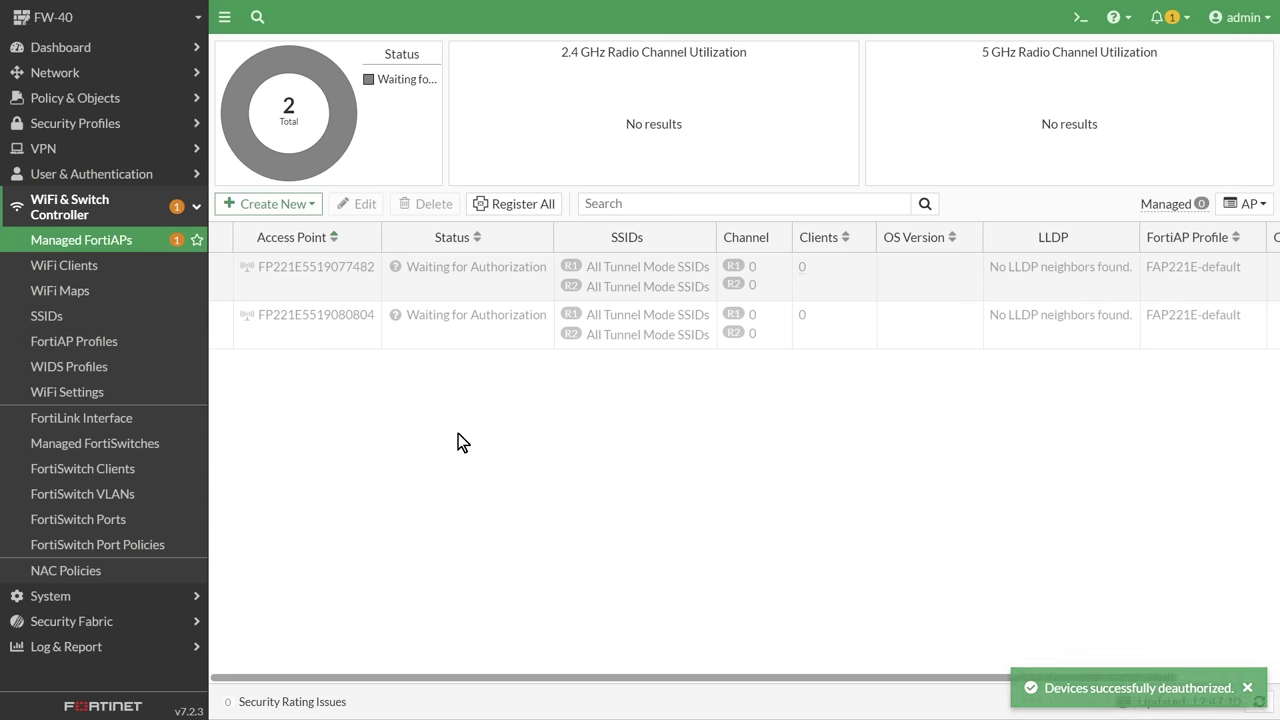
{"action": "right_click", "coordinate": [441, 289]}
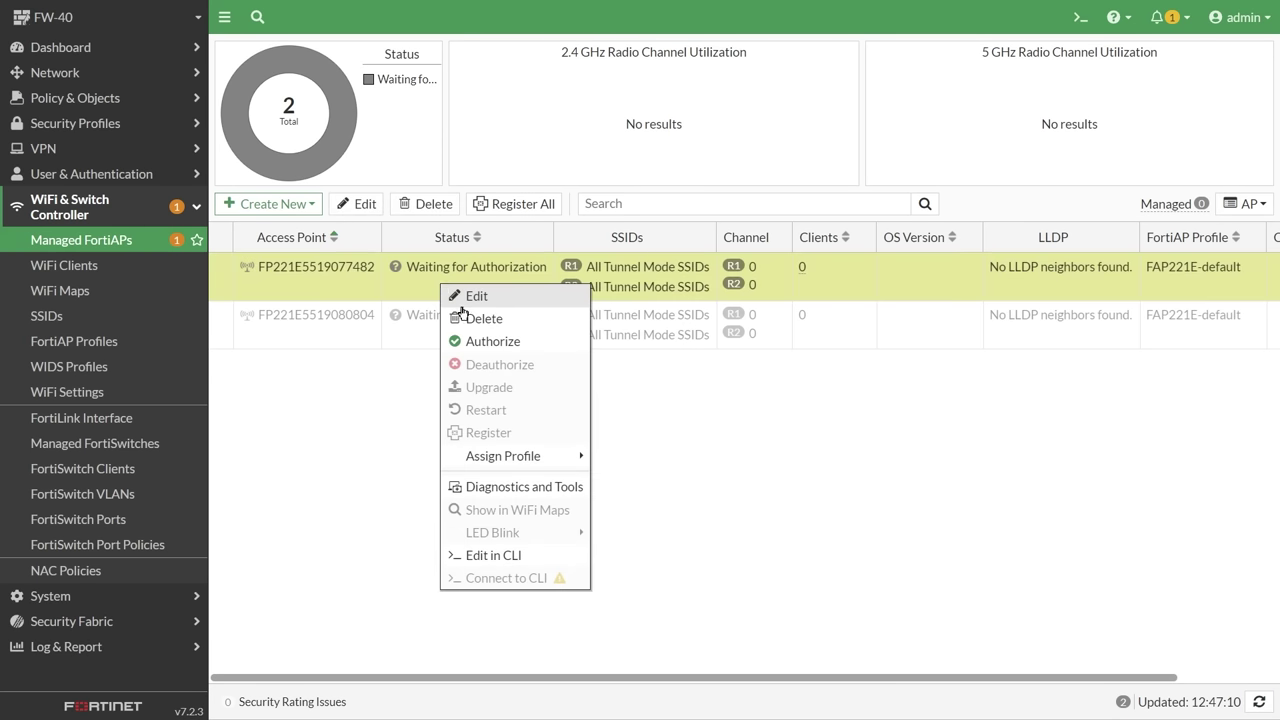
{"action": "left_click", "coordinate": [494, 341]}
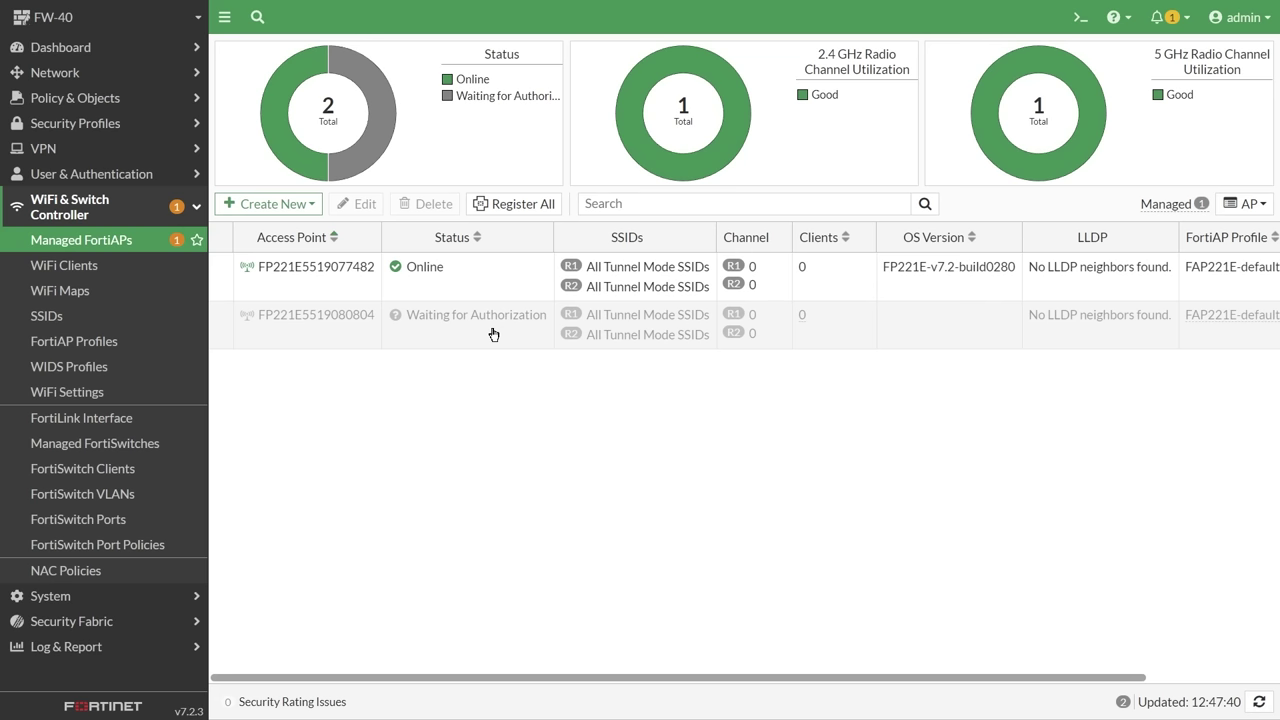
Start creating a new SSID interface and name it Our_WiFi
{"action": "left_click", "coordinate": [46, 316]}
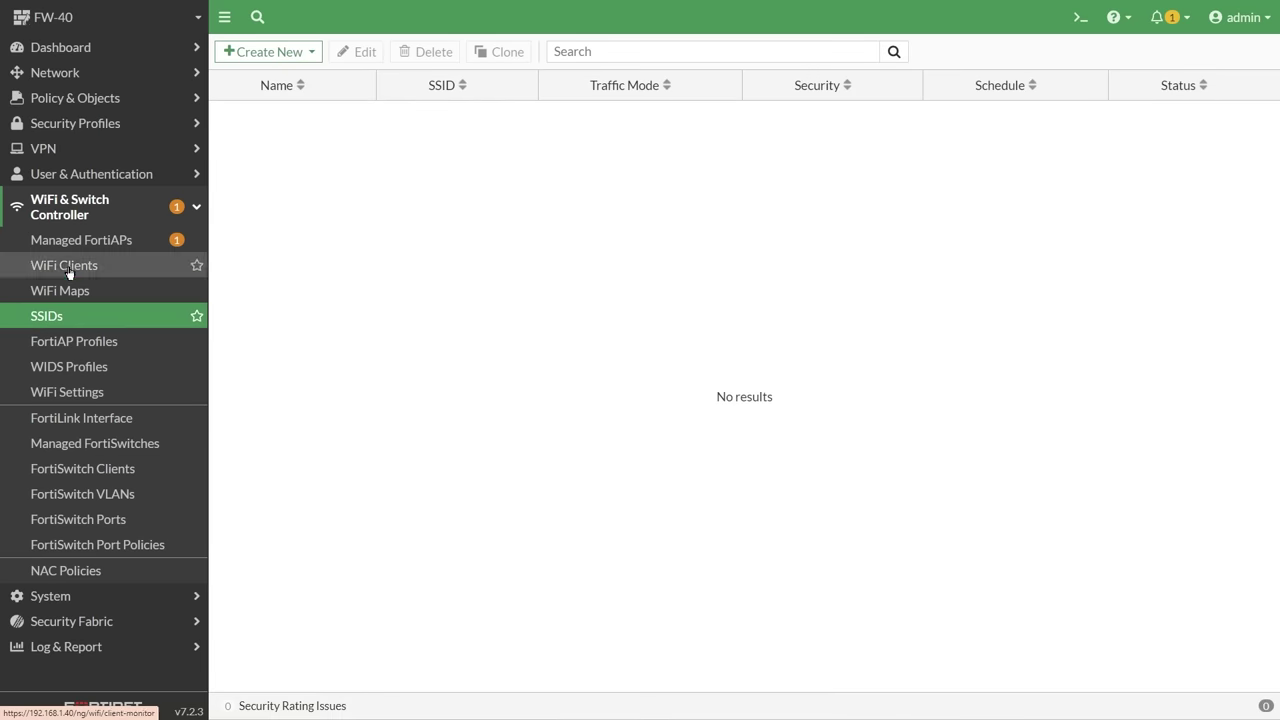
{"action": "left_click", "coordinate": [268, 51]}
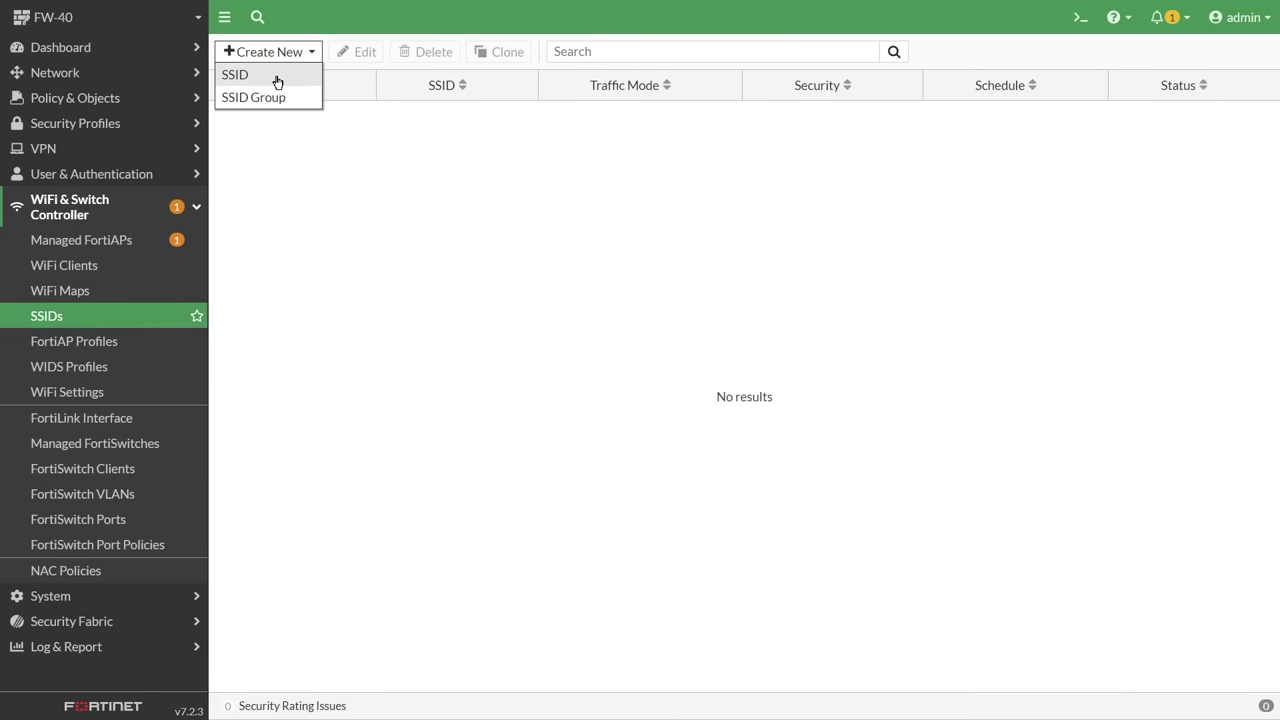
{"action": "left_click", "coordinate": [277, 80]}
{"action": "type", "text": "Our_"}
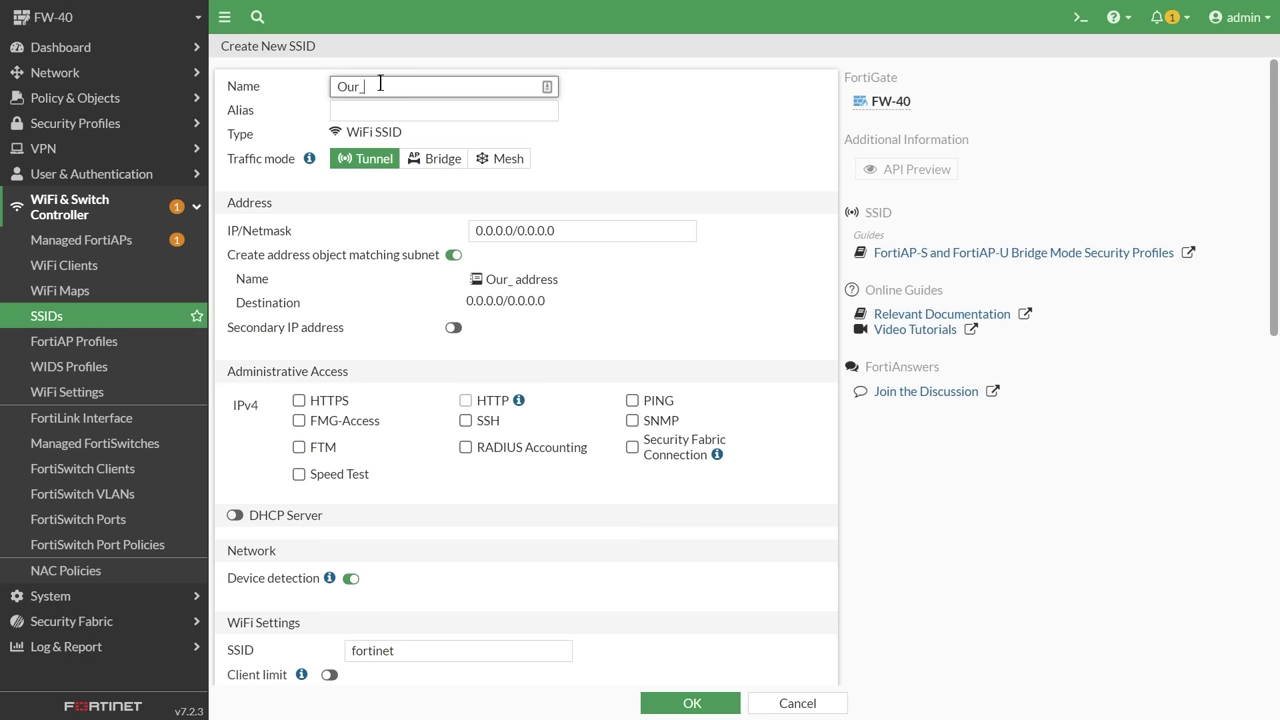
{"action": "type", "text": "WiFi"}
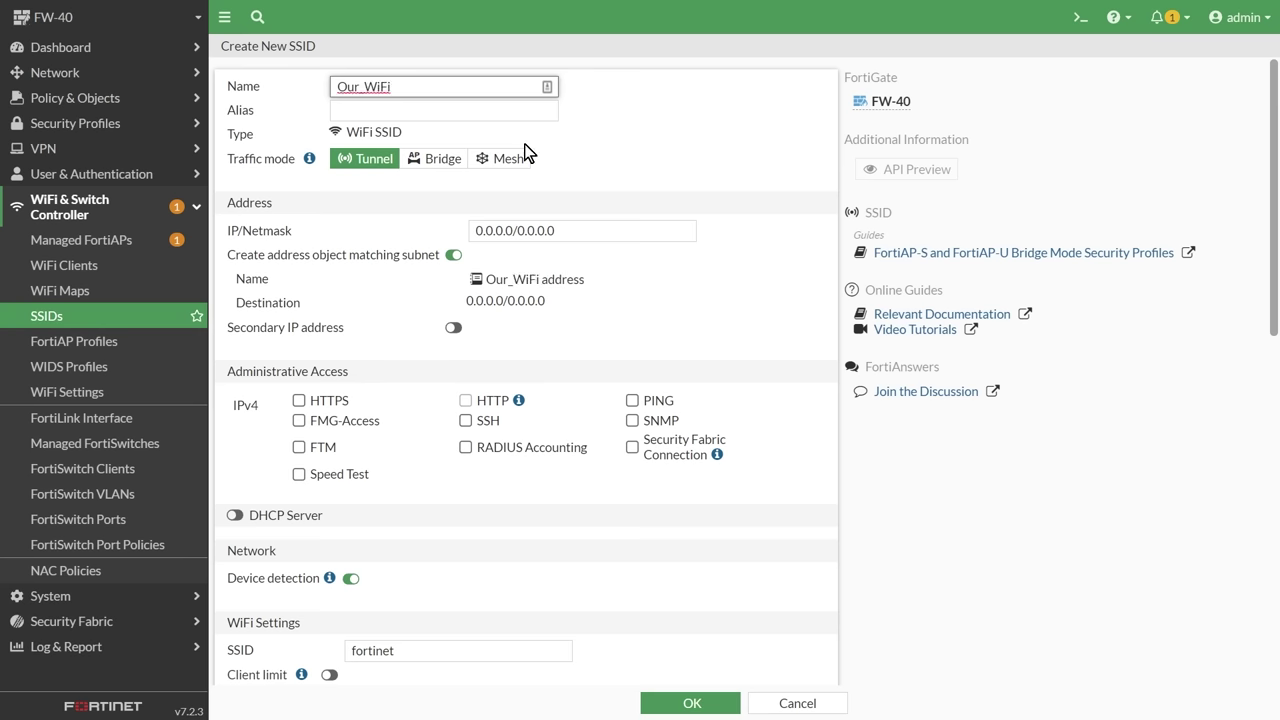
Set the SSID in the new interface's WiFi settings to Our_WiFi
{"action": "scroll", "coordinate": [483, 309], "scroll_direction": "down", "scroll_amount": 2}
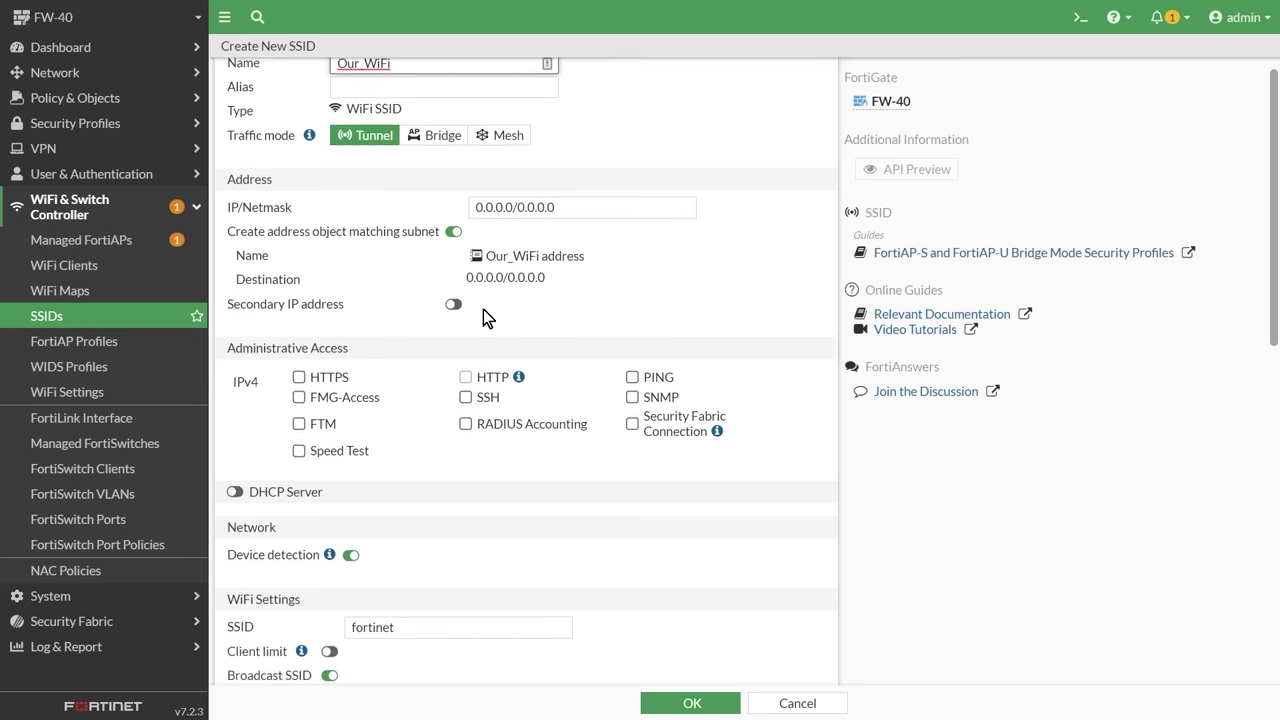
{"action": "scroll", "coordinate": [468, 331], "scroll_direction": "down", "scroll_amount": 3}
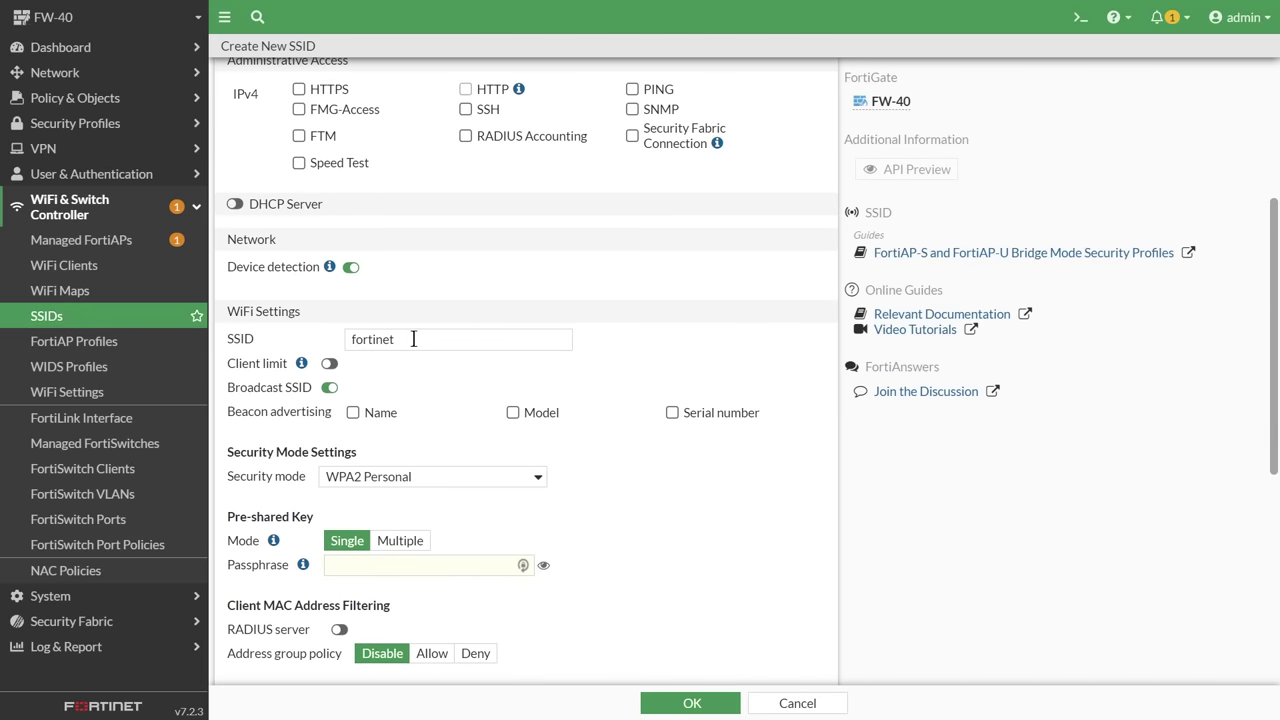
{"action": "left_click_drag", "start_coordinate": [491, 337], "coordinate": [296, 347]}
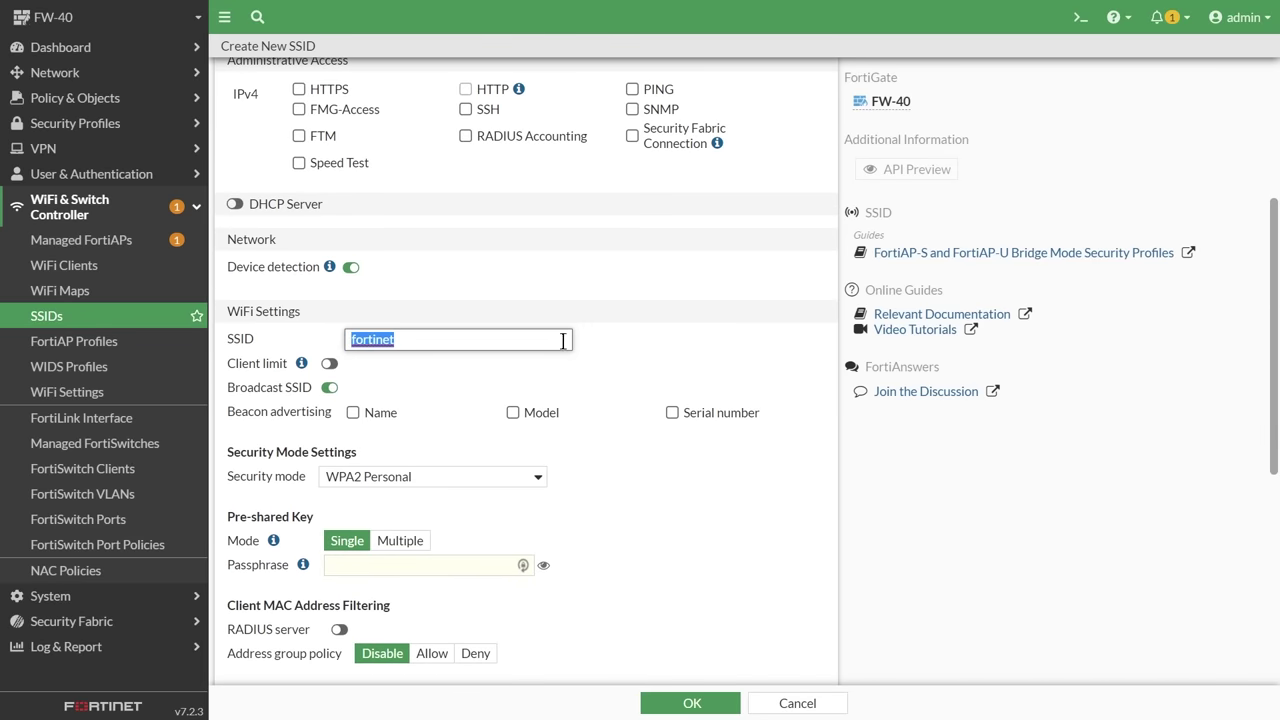
{"action": "type", "text": "Our_WiFi"}
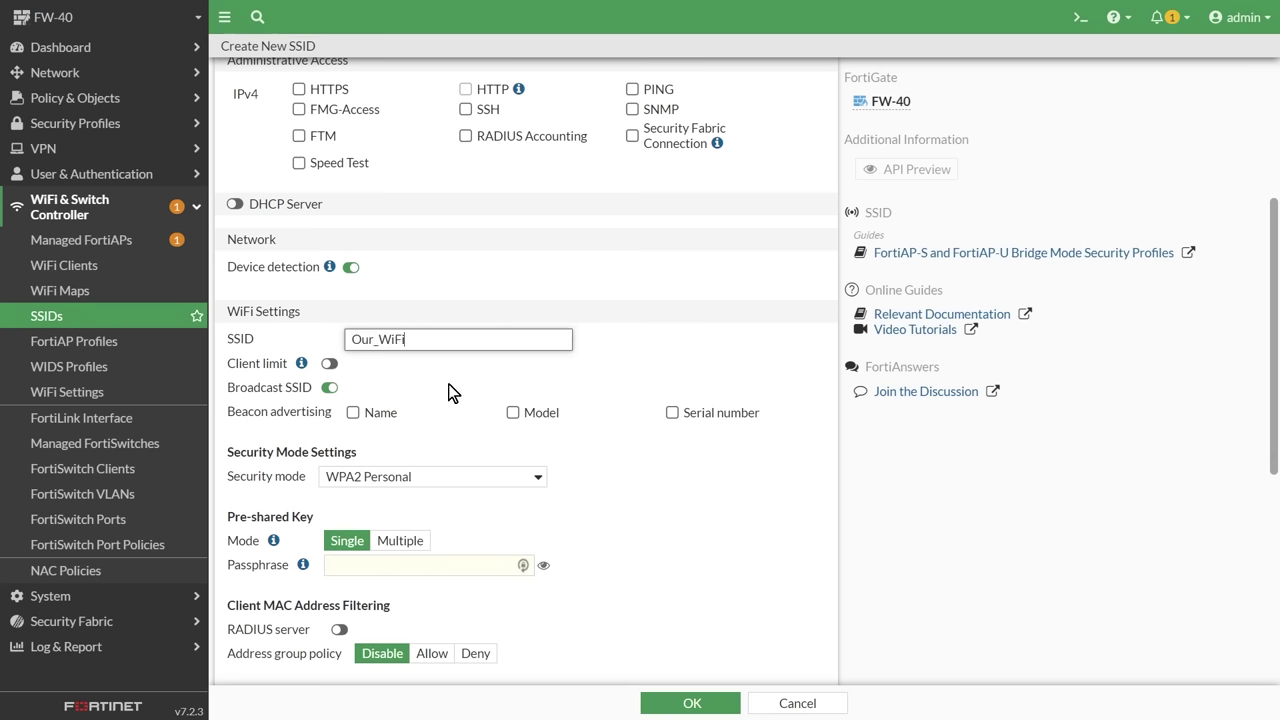
{"action": "key", "text": "Return"}
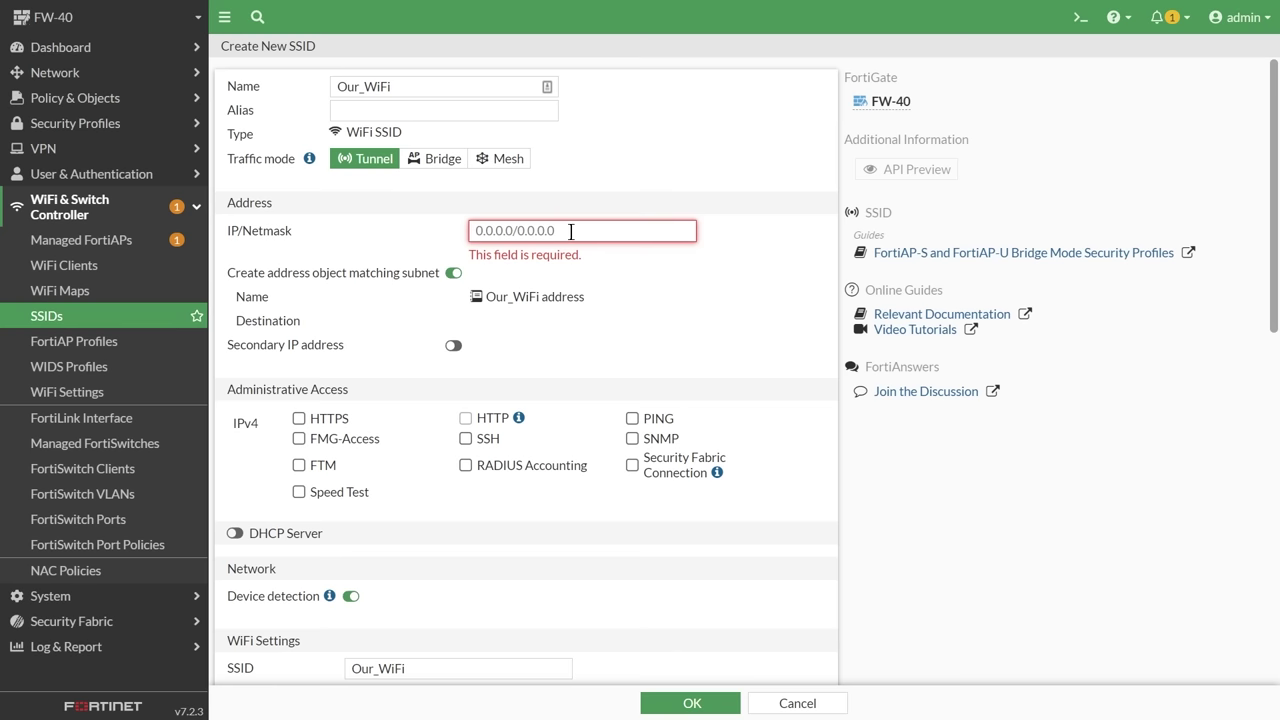
Give the Our_WiFi interface the IP/Netmask 10.30.0.40/24 and allow PING for administrative access
{"action": "type", "text": "10.30."}
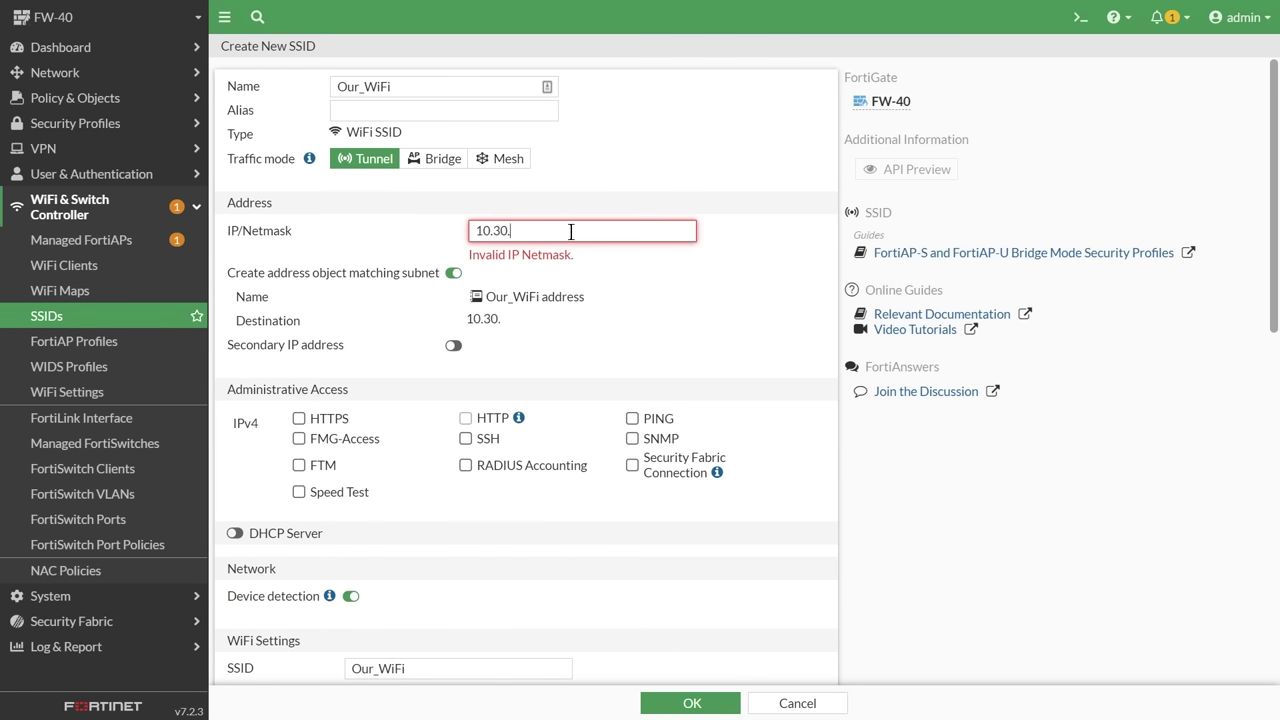
{"action": "type", "text": "0.40/24"}
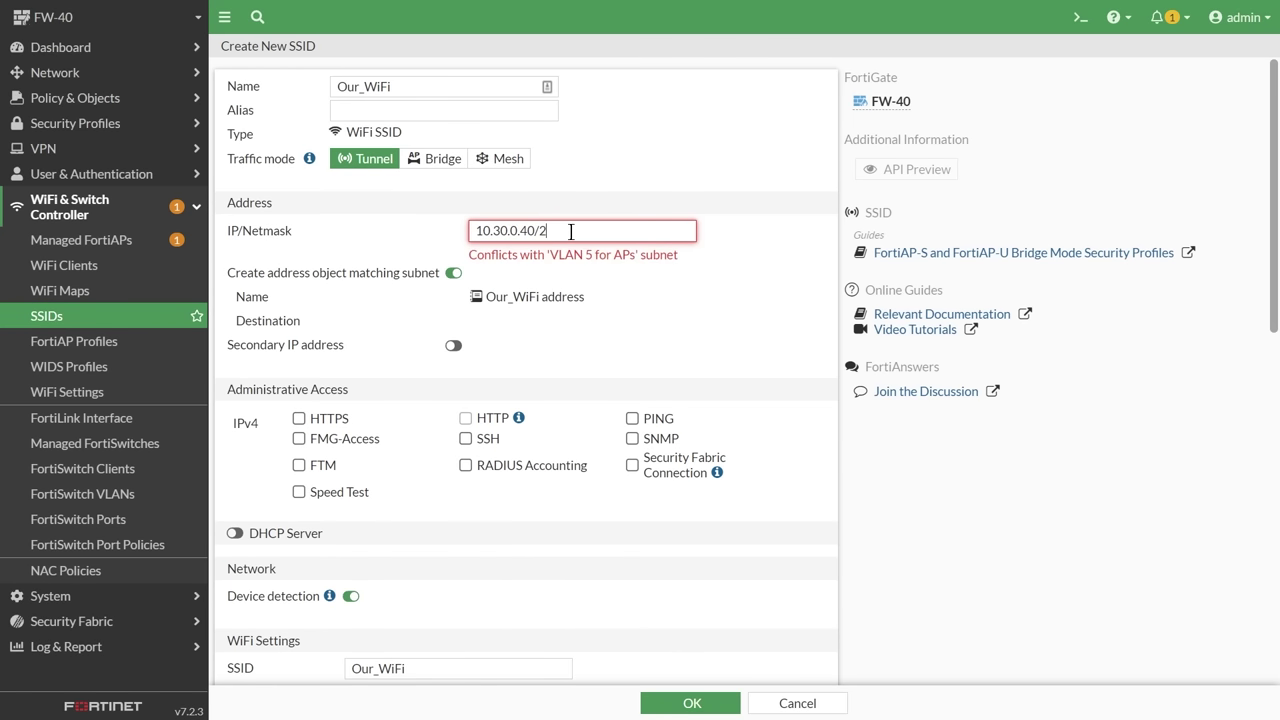
{"action": "left_click", "coordinate": [632, 402]}
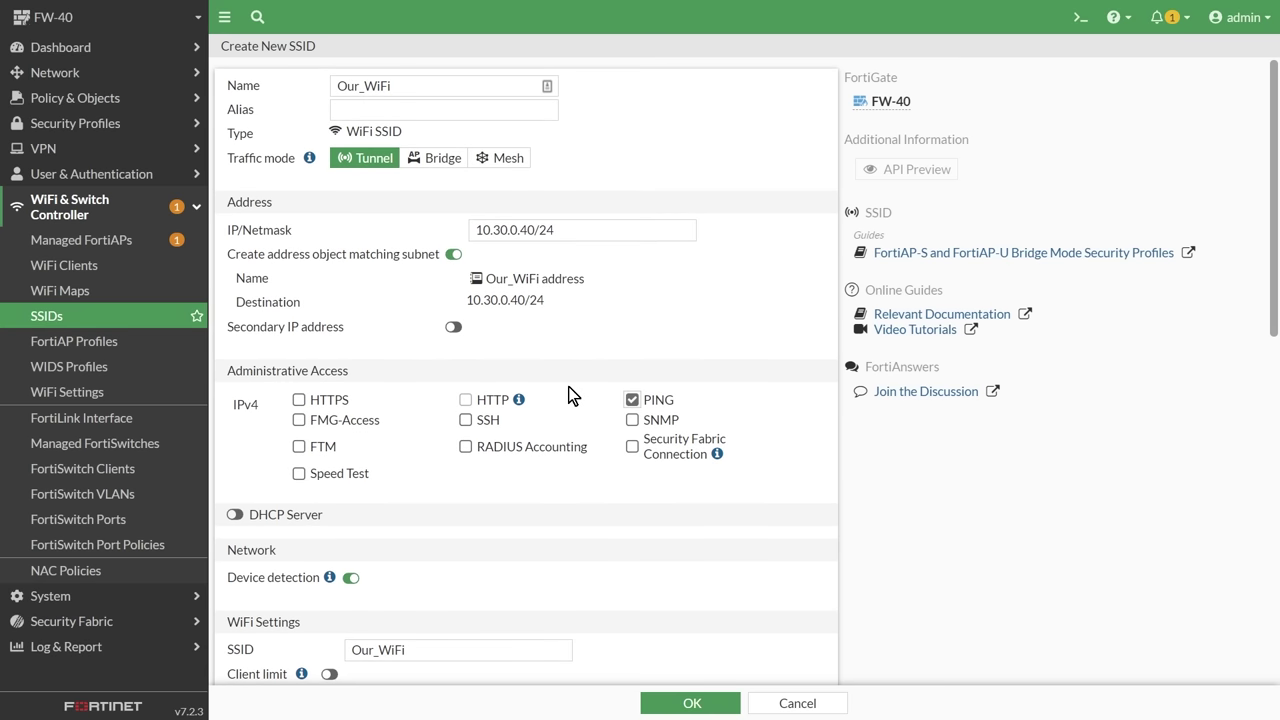
Enable the DHCP server for Our_WiFi with the address range 10.30.0.51-10.30.0.254
{"action": "scroll", "coordinate": [400, 400], "scroll_direction": "down", "scroll_amount": 2}
{"action": "left_click", "coordinate": [236, 382]}
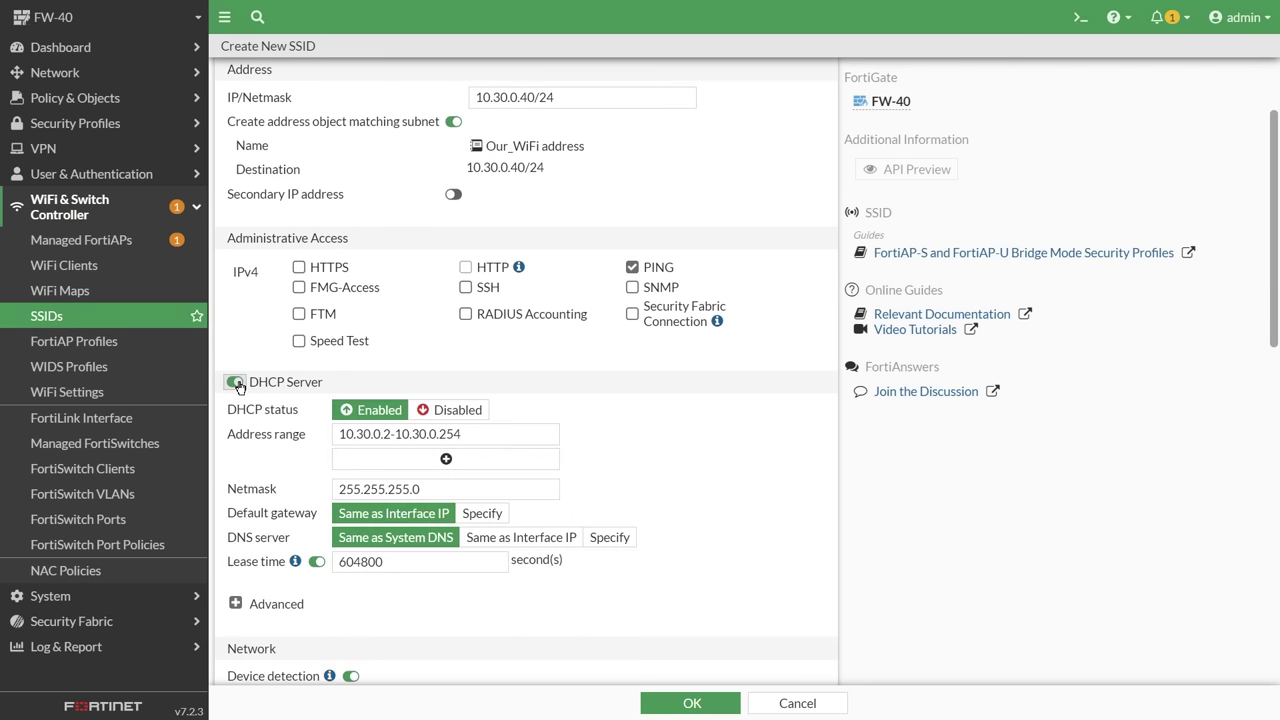
{"action": "double_click", "coordinate": [387, 434]}
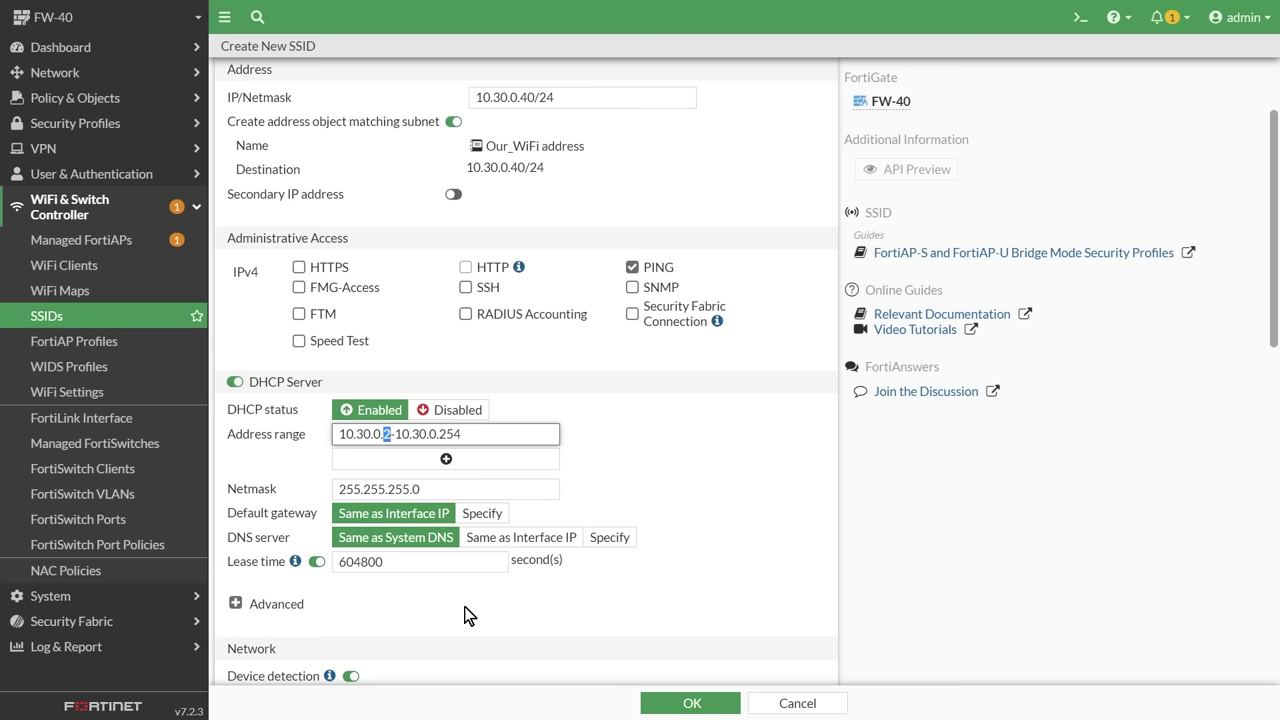
{"action": "type", "text": "51"}
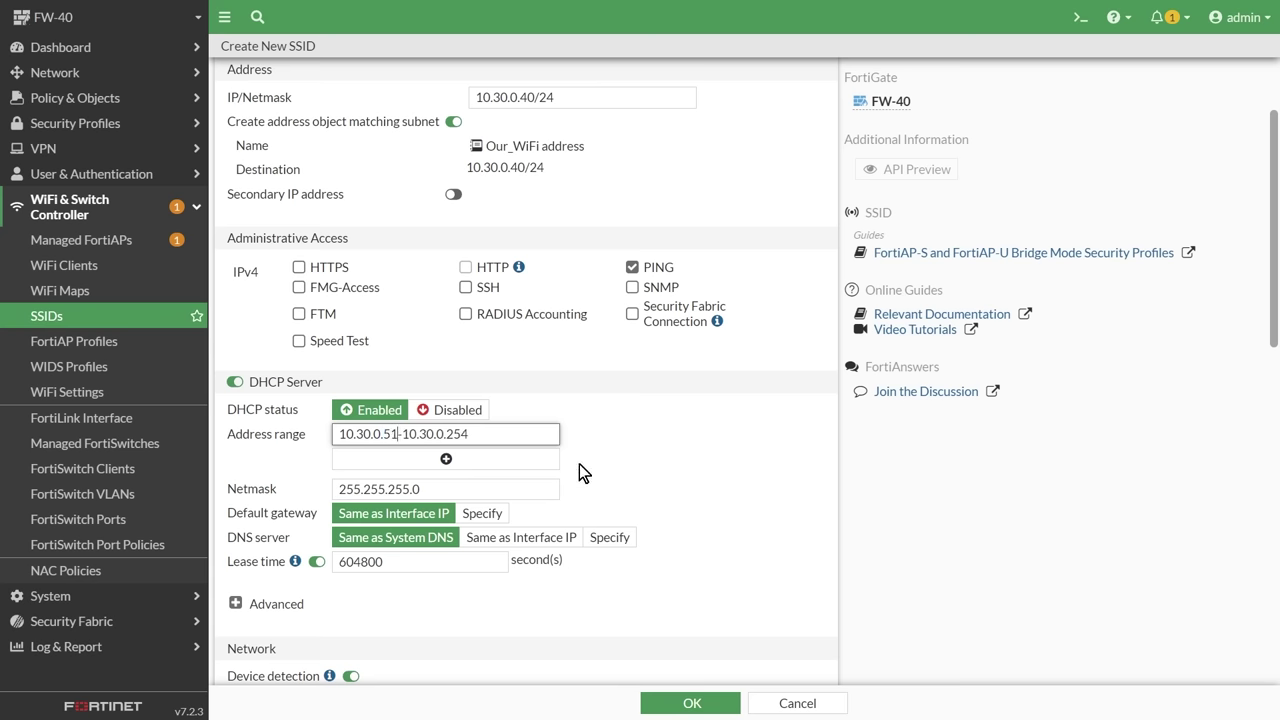
Keep WPA2 Personal as the security mode for Our_WiFi, enter the pre-shared key passphrase, and save the new SSID
{"action": "scroll", "coordinate": [600, 470], "scroll_direction": "down", "scroll_amount": 5}
{"action": "scroll", "coordinate": [606, 424], "scroll_direction": "down", "scroll_amount": 3}
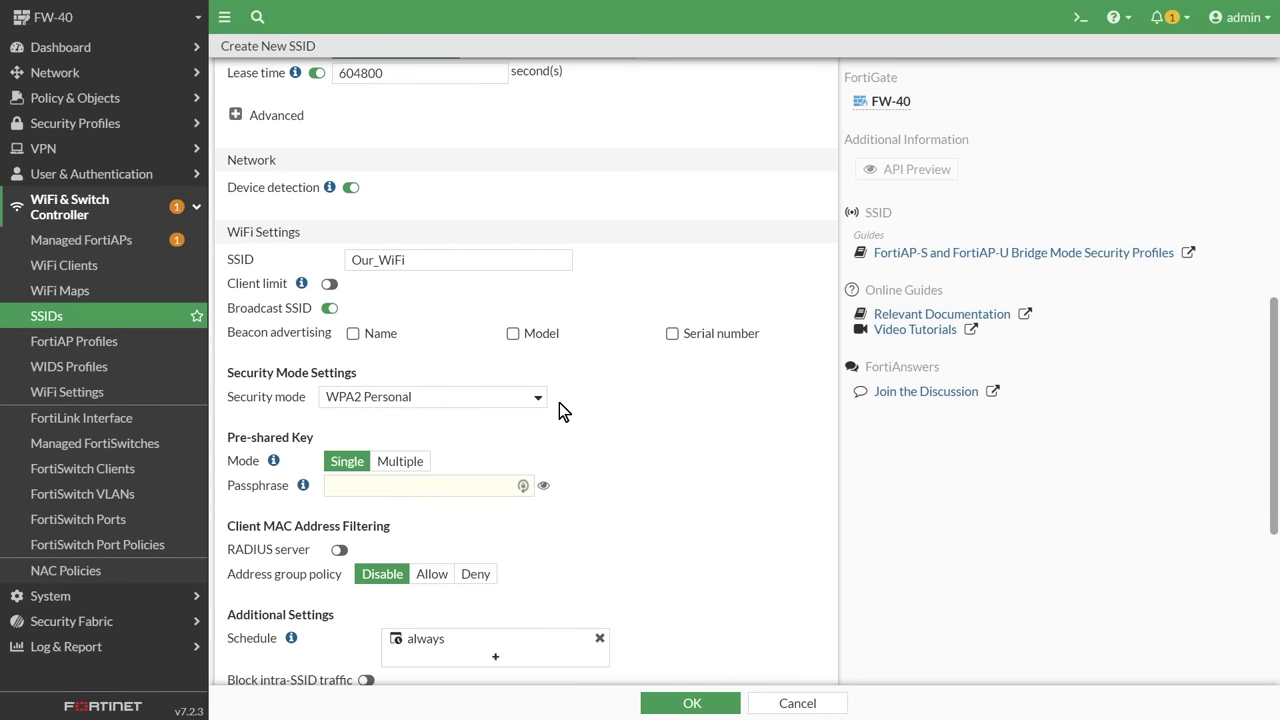
{"action": "left_click", "coordinate": [435, 401]}
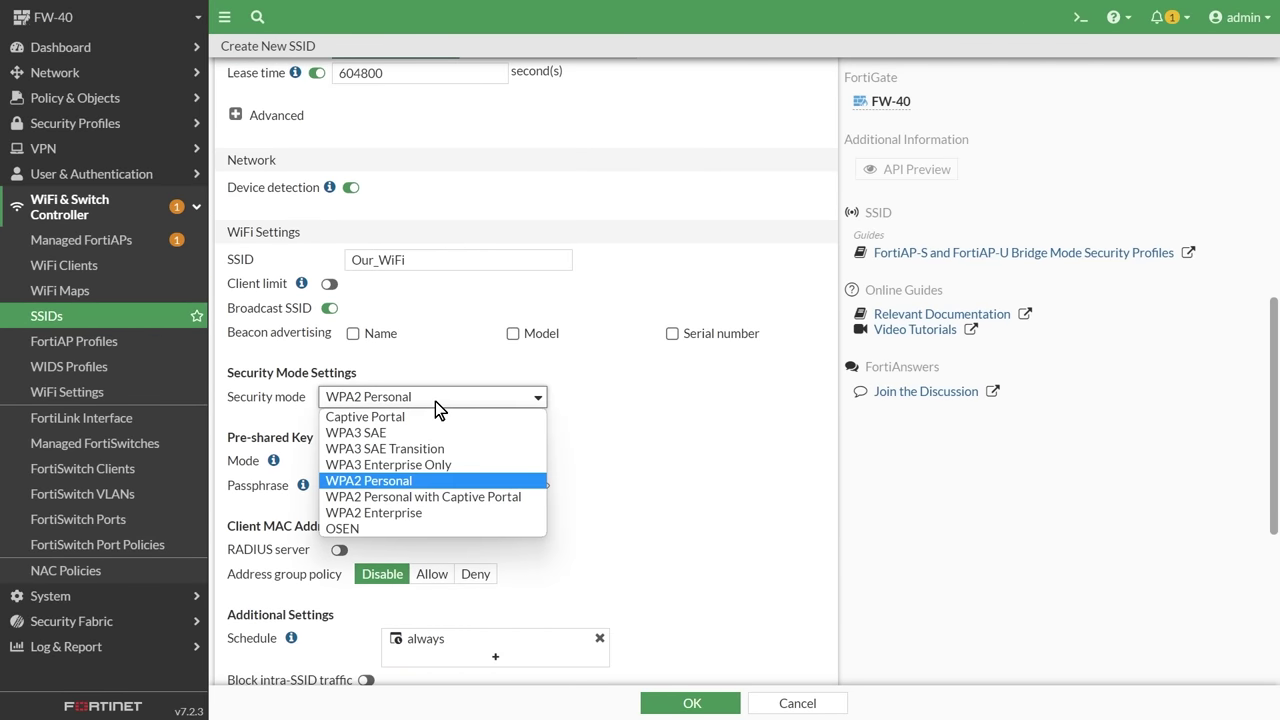
{"action": "left_click", "coordinate": [409, 485]}
{"action": "left_click", "coordinate": [373, 487]}
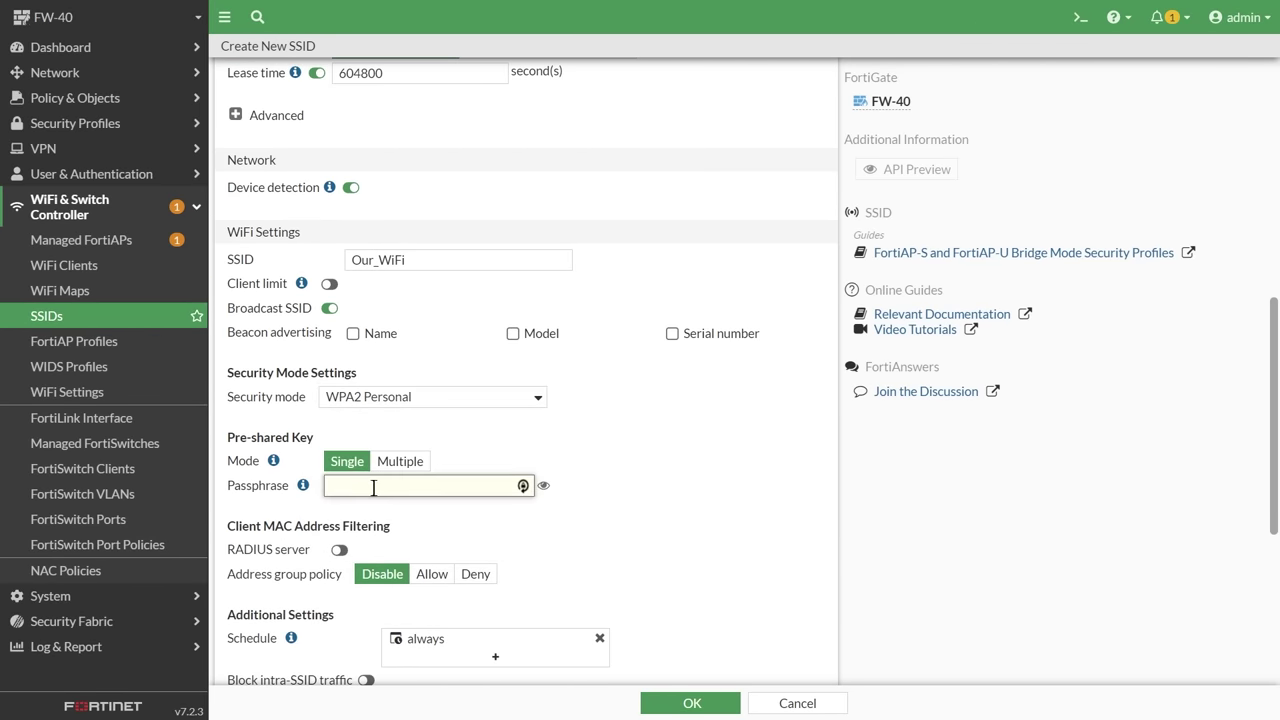
{"action": "type", "text": "********"}
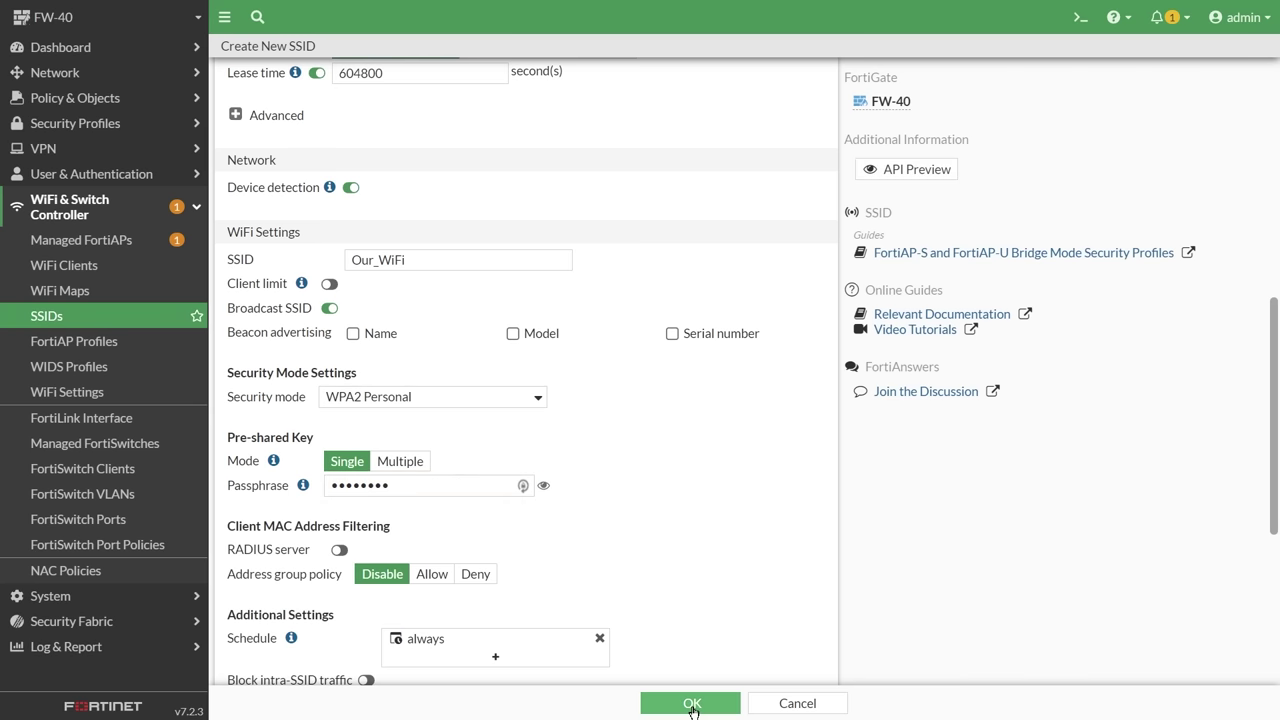
{"action": "left_click", "coordinate": [690, 703]}
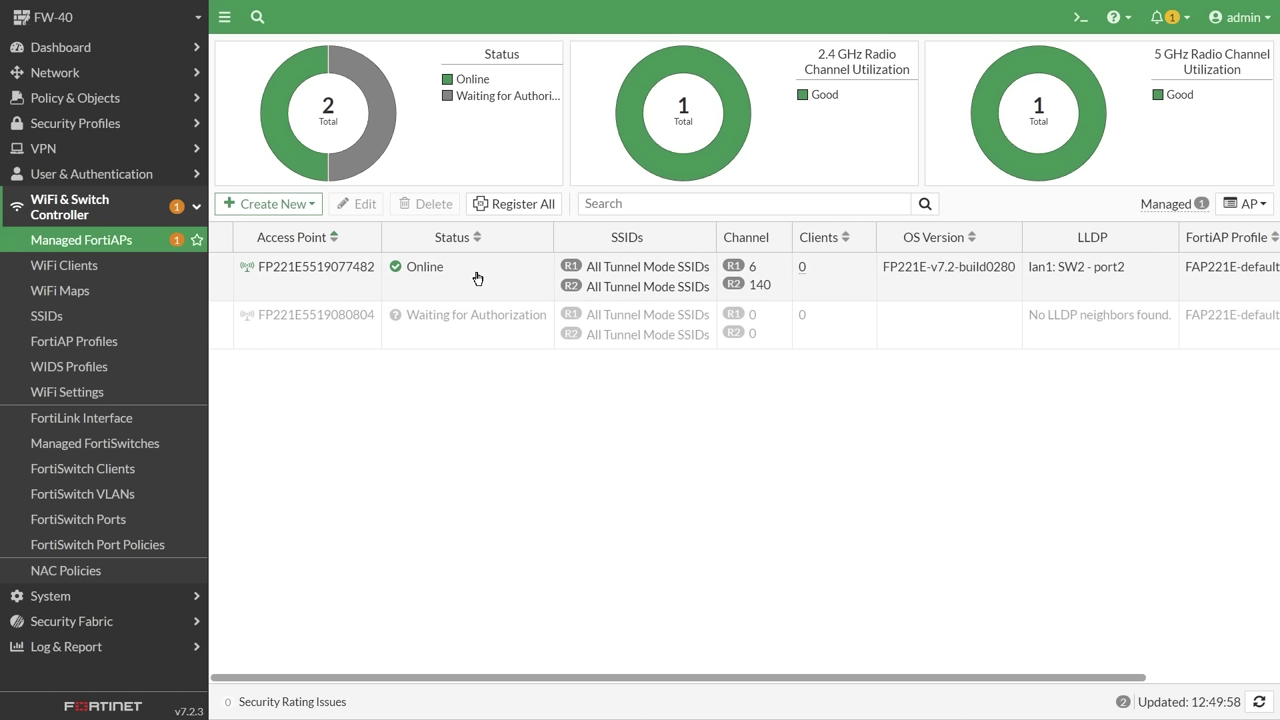
Name the online managed FortiAP AP-2 and save the change
{"action": "left_click", "coordinate": [479, 278]}
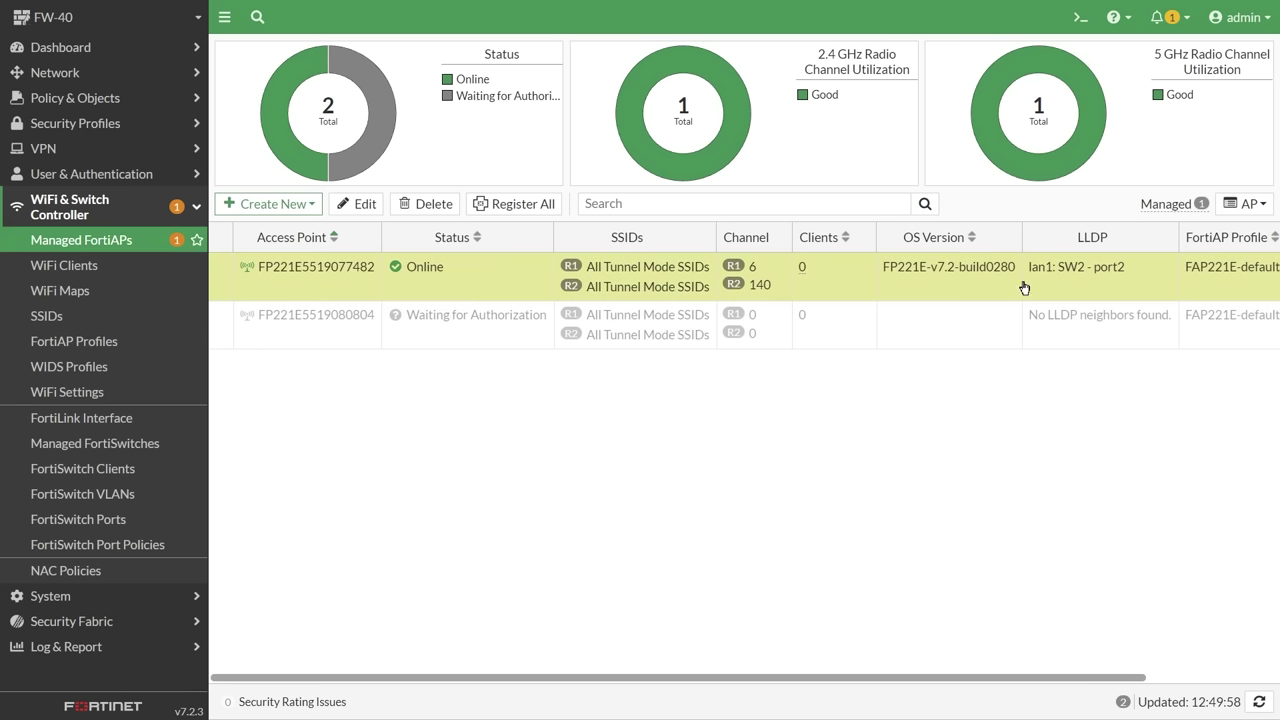
{"action": "right_click", "coordinate": [299, 268]}
{"action": "left_click", "coordinate": [330, 280]}
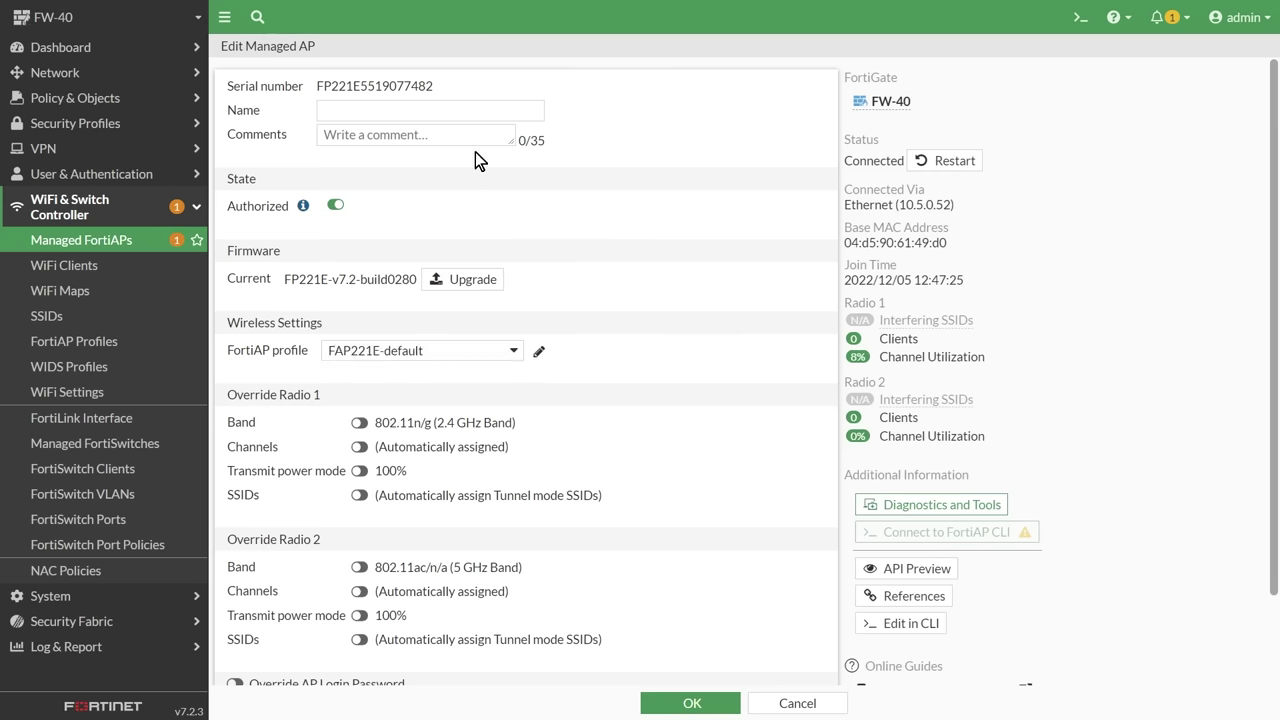
{"action": "left_click", "coordinate": [391, 109]}
{"action": "type", "text": "AP-2"}
{"action": "left_click", "coordinate": [689, 704]}
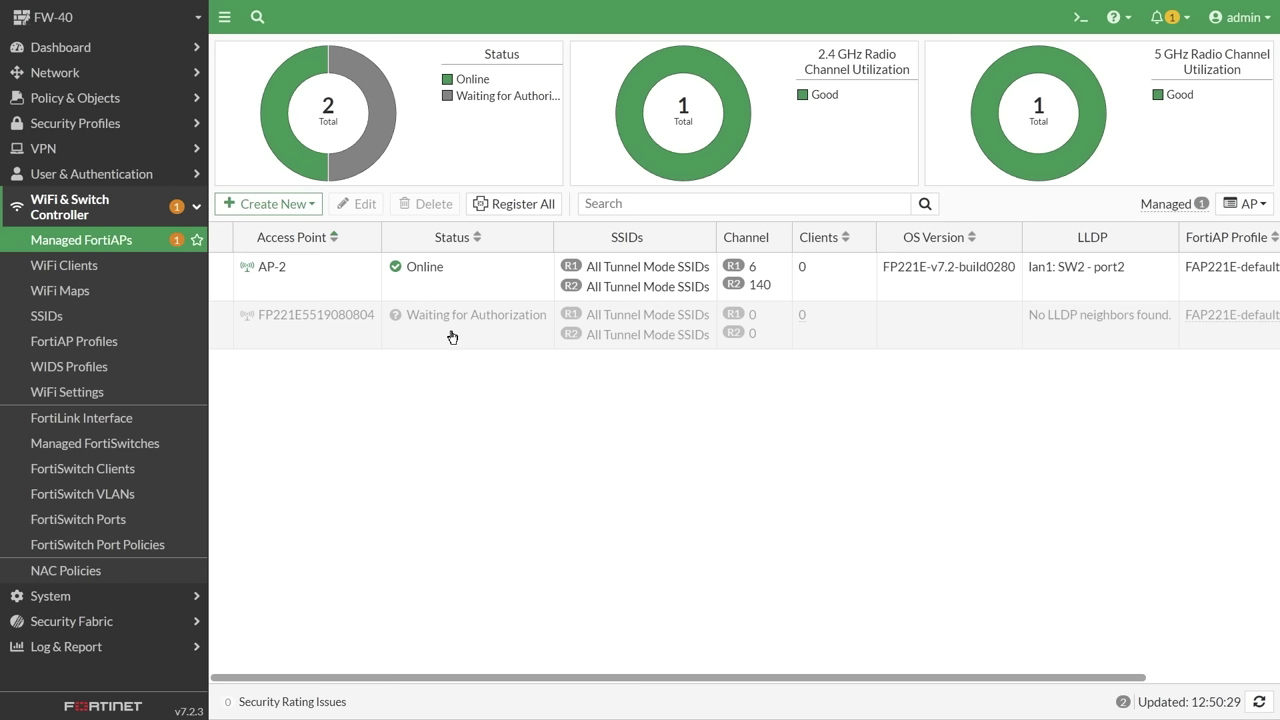
Delete the FortiAP that is waiting for authorization from the managed access points
{"action": "right_click", "coordinate": [306, 322]}
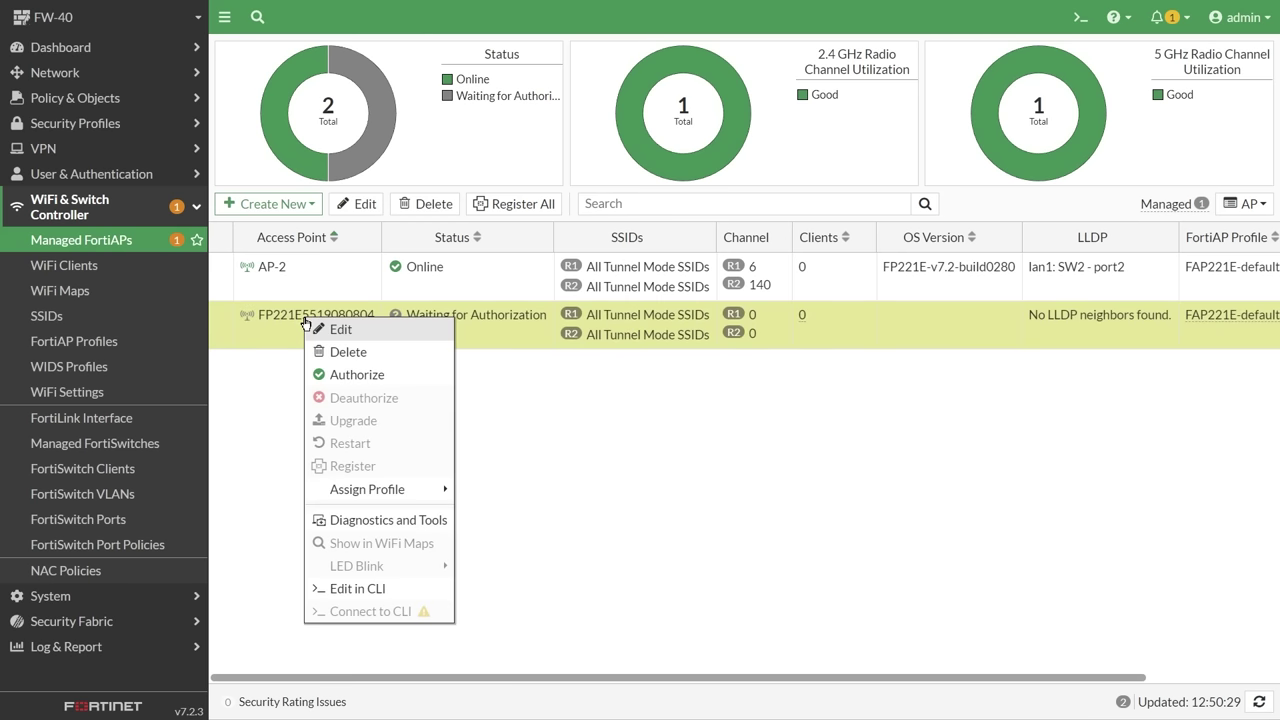
{"action": "left_click", "coordinate": [348, 351]}
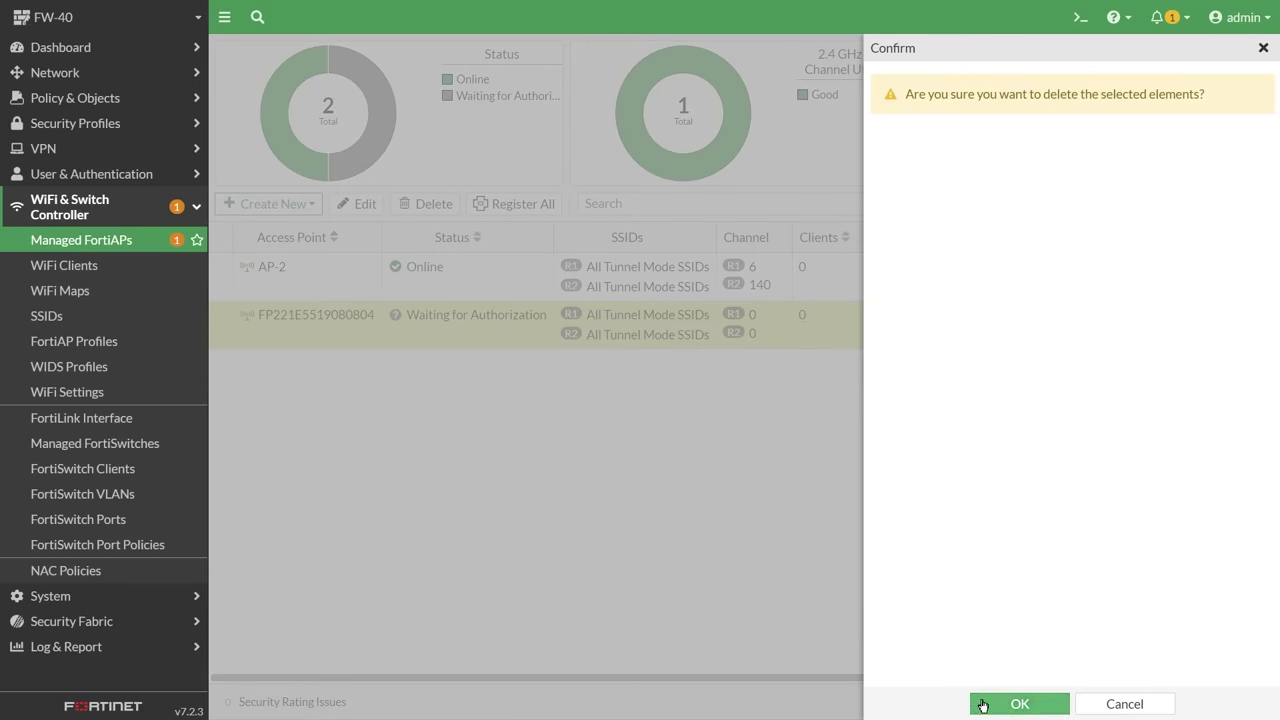
{"action": "left_click", "coordinate": [983, 706]}
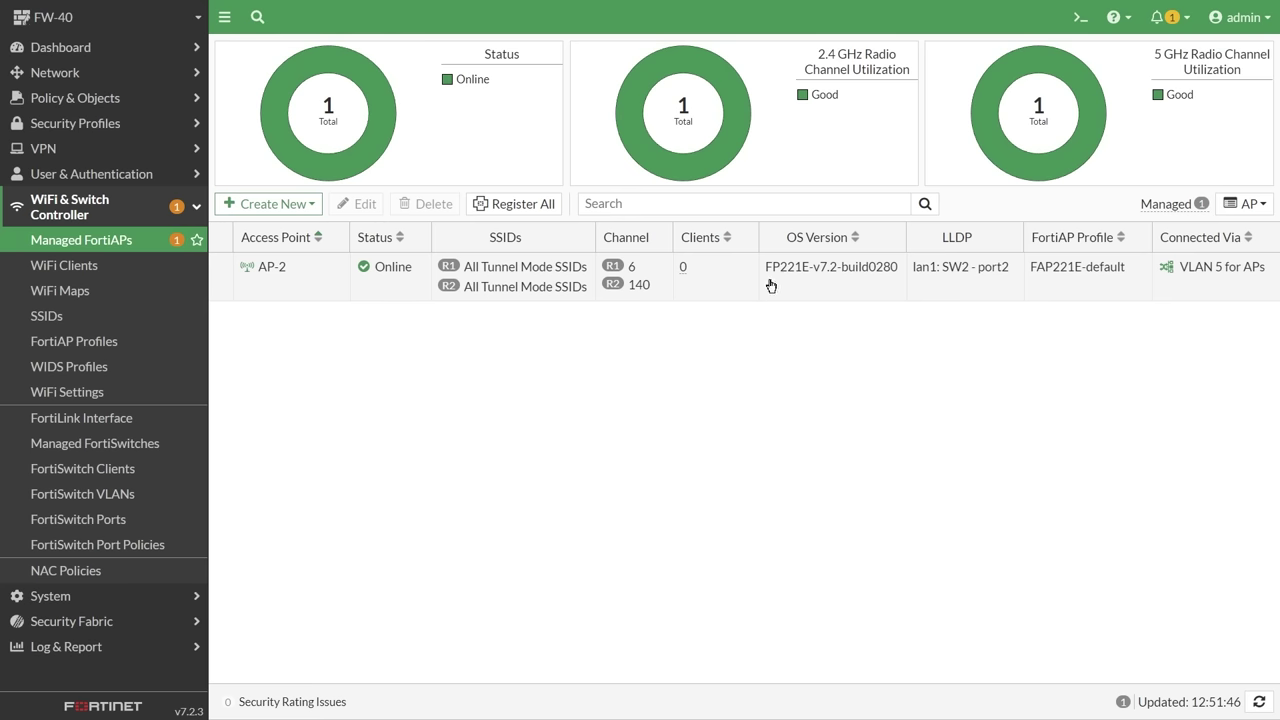
Check the FortiGate's SSID list, switch to the WiFi scanner, and filter its networks by Our_WiFi to examine the broadcasts on both bands
{"action": "left_click", "coordinate": [119, 319]}
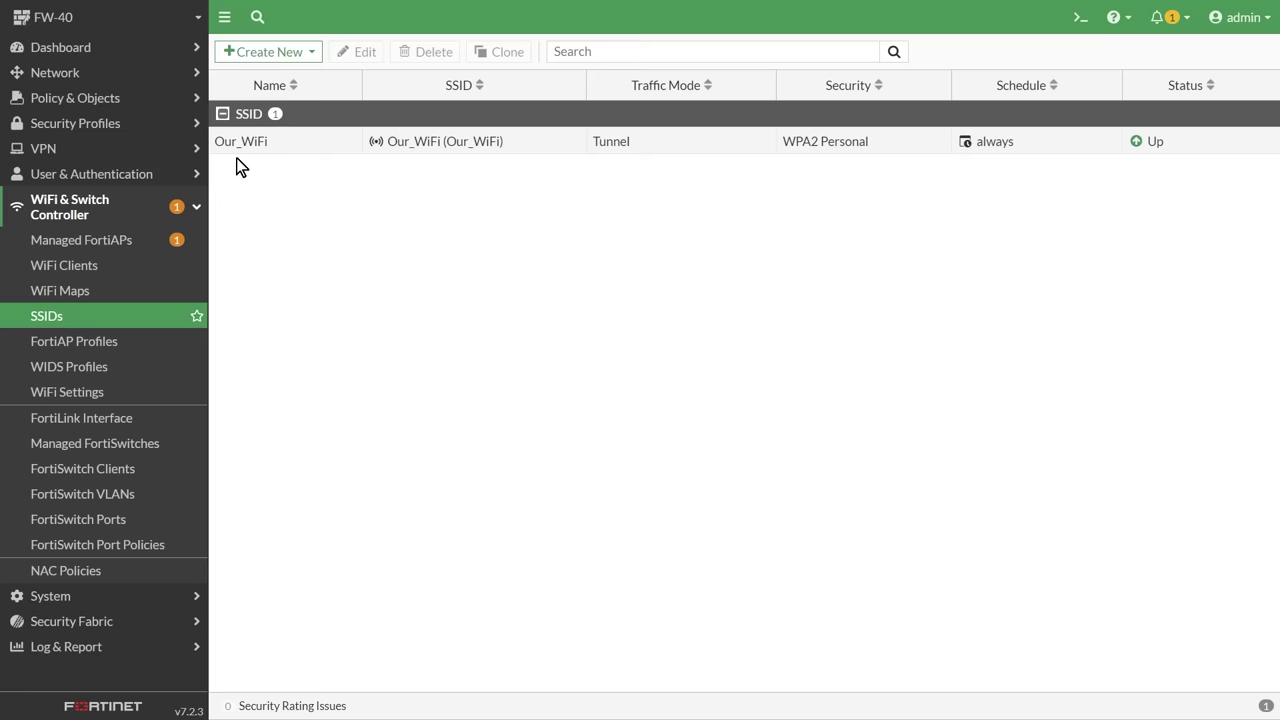
{"action": "left_click_drag", "start_coordinate": [0, 294], "coordinate": [647, 162]}
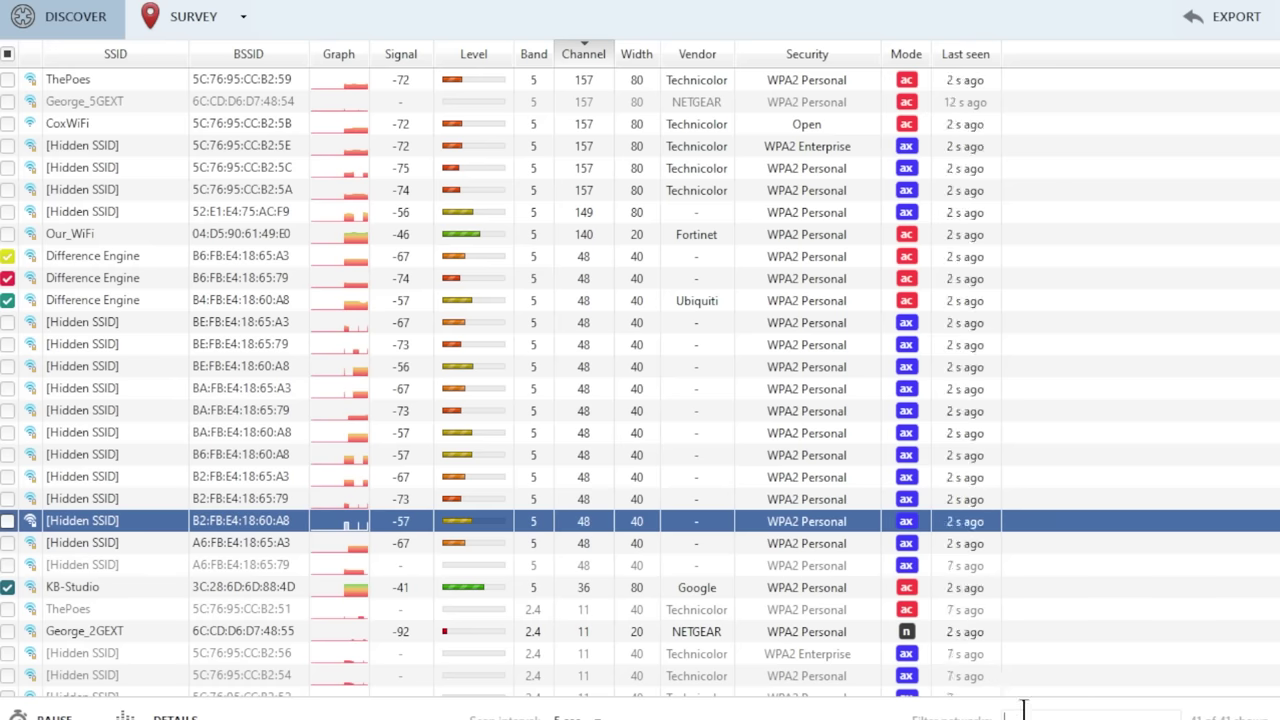
{"action": "left_click", "coordinate": [1003, 711]}
{"action": "type", "text": "Our_WiFi"}
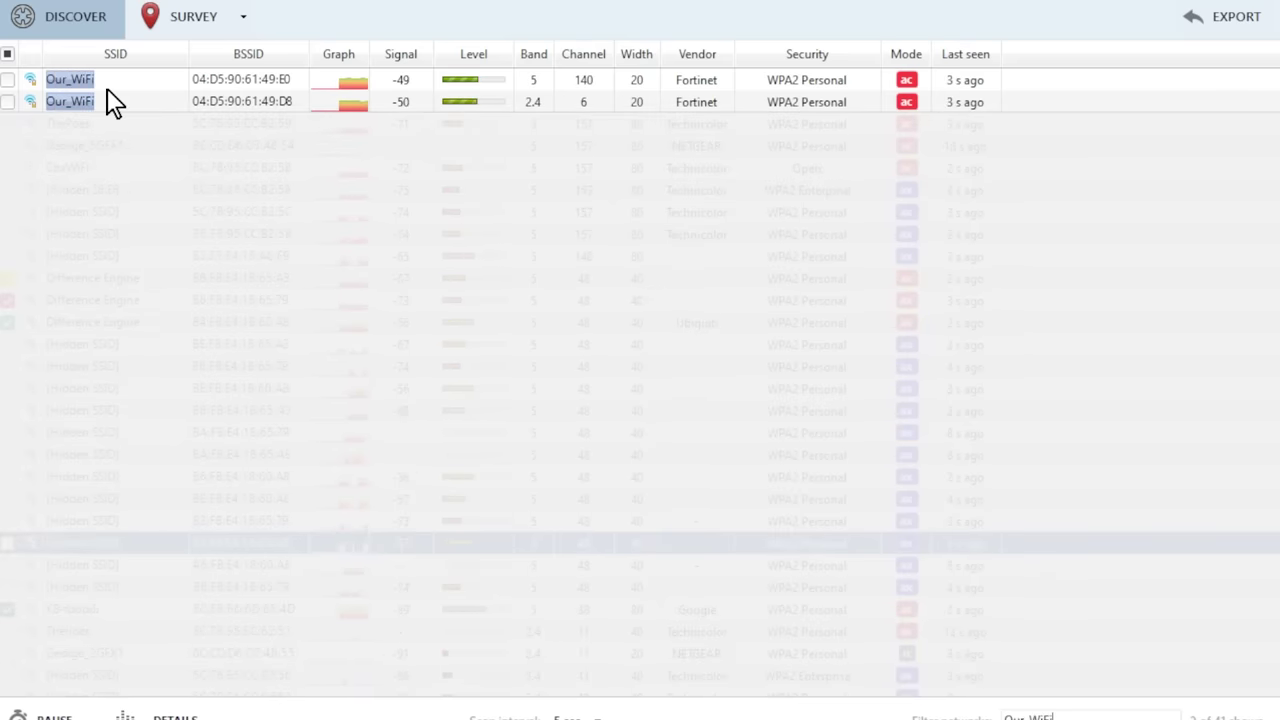
{"action": "left_click", "coordinate": [532, 76]}
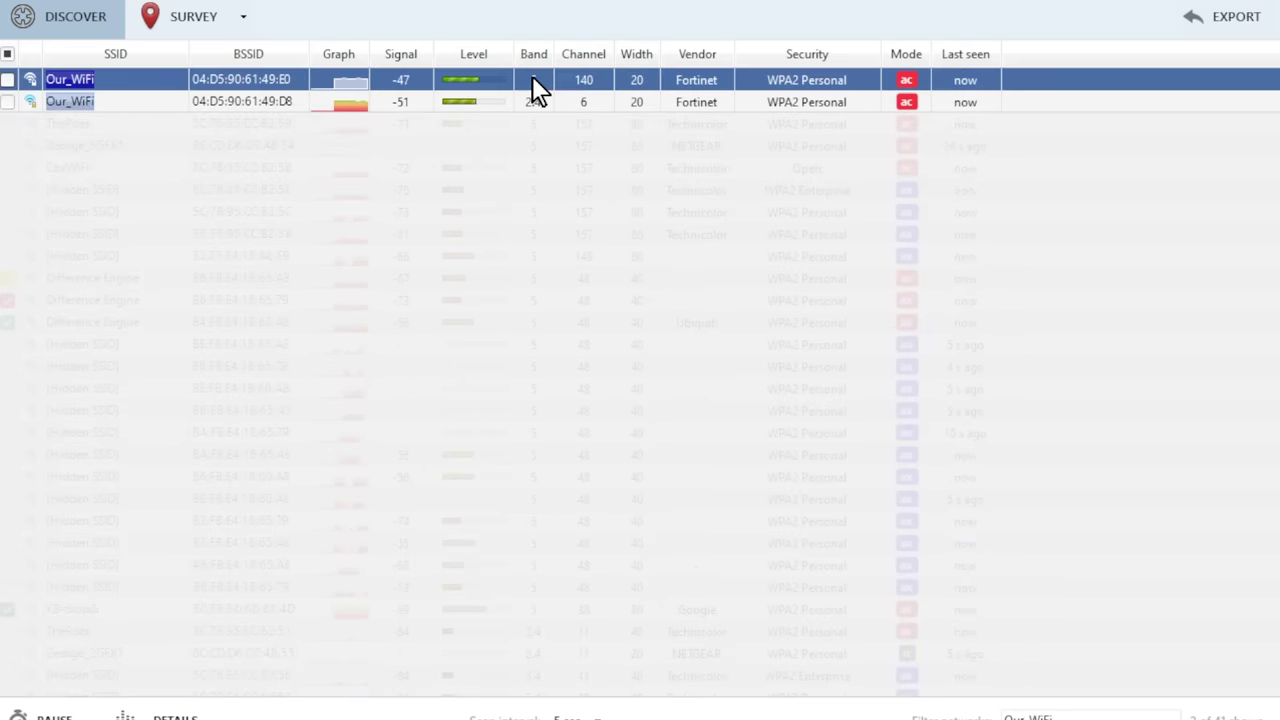
{"action": "left_click", "coordinate": [532, 101]}
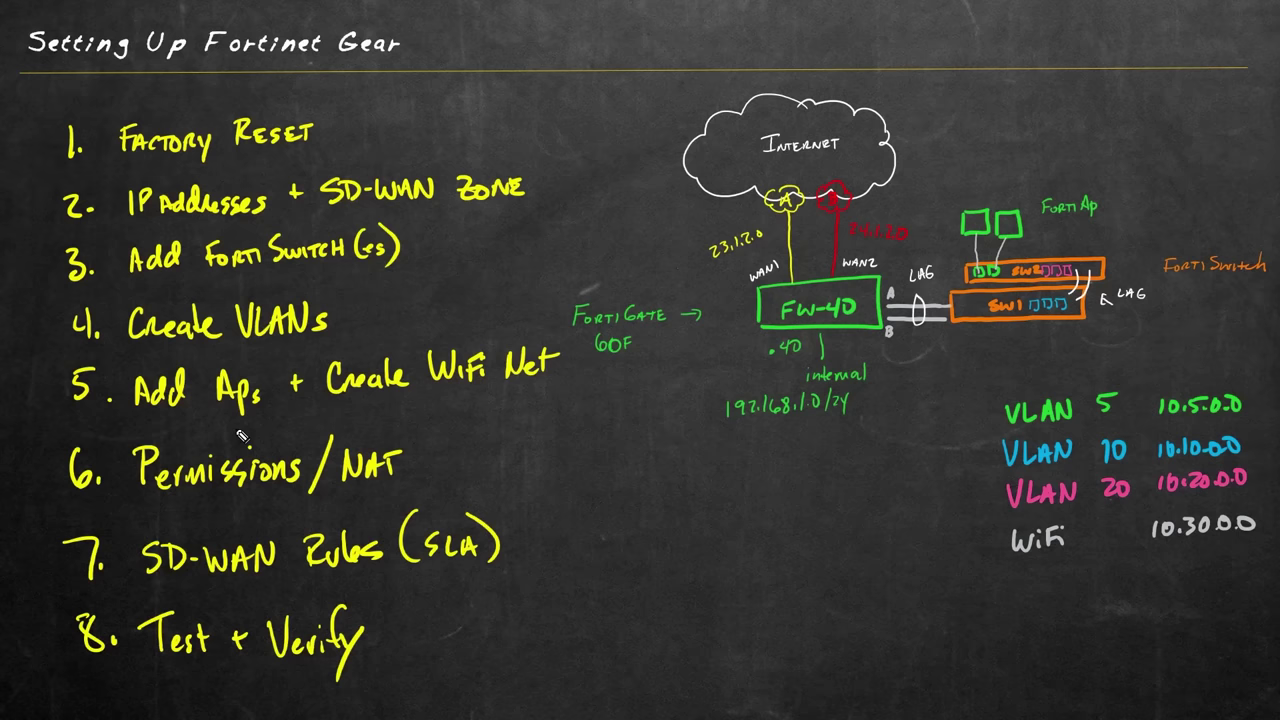
{"action": "mouse_move", "coordinate": [220, 432]}
{"action": "left_mouse_down"}
{"action": "mouse_move", "coordinate": [118, 440]}
{"action": "mouse_move", "coordinate": [430, 500]}
{"action": "mouse_move", "coordinate": [150, 410]}
{"action": "left_mouse_up"}
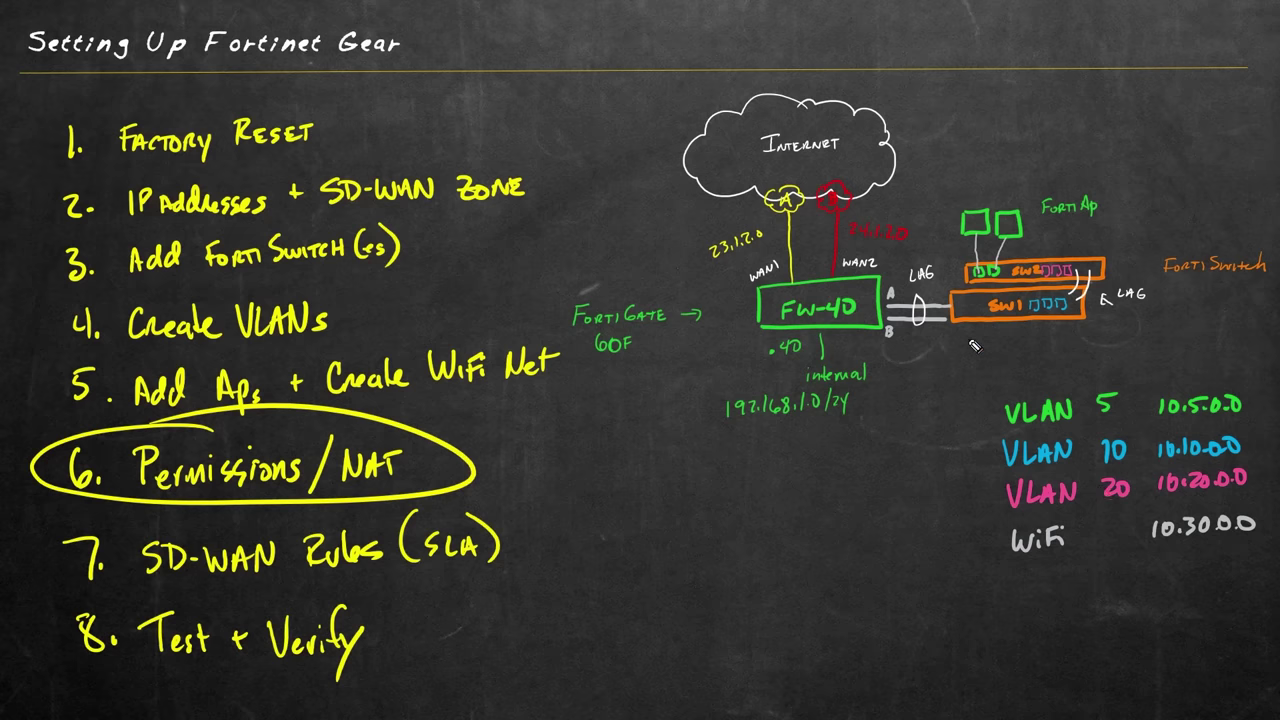
{"action": "mouse_move", "coordinate": [457, 406]}
{"action": "left_mouse_down"}
{"action": "mouse_move", "coordinate": [430, 449]}
{"action": "mouse_move", "coordinate": [447, 445]}
{"action": "left_mouse_up"}
{"action": "key", "text": "Escape"}
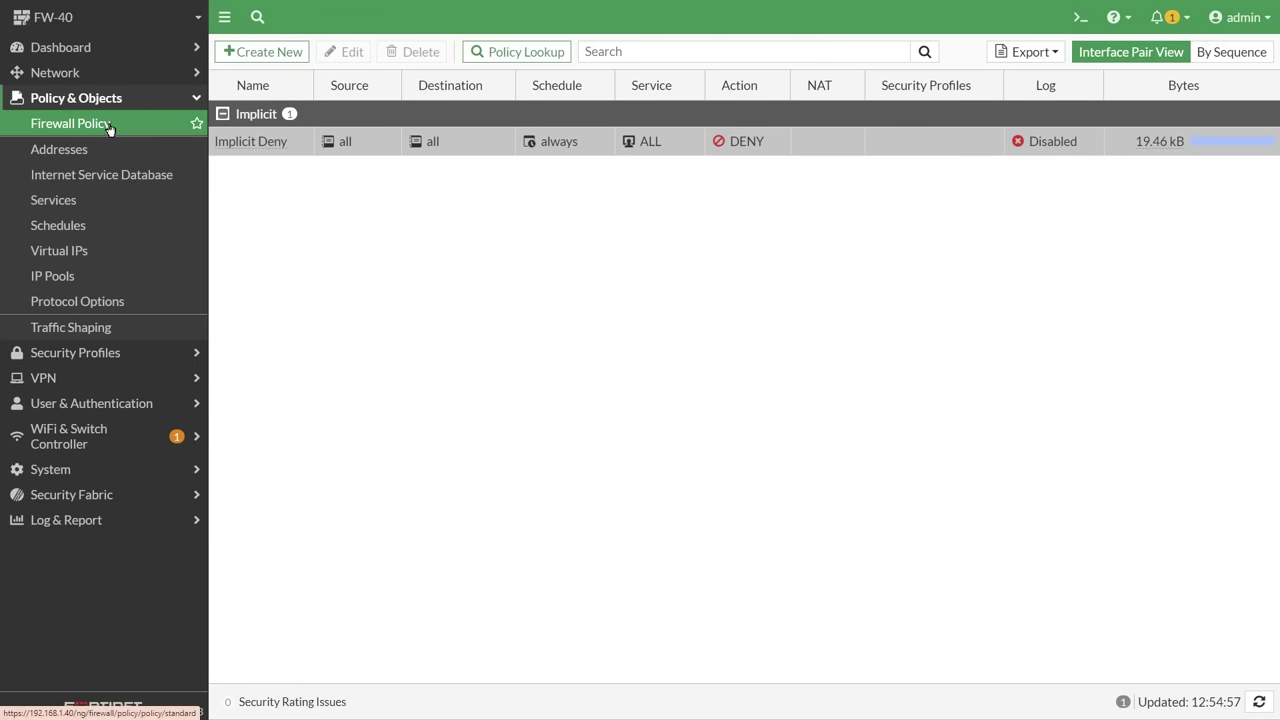
Start a new firewall policy named VLAN 10 to Internet, with incoming interface VLAN 10 and outgoing interface Our_SD-WAN_Zone
{"action": "left_click", "coordinate": [267, 55]}
{"action": "left_click", "coordinate": [486, 99]}
{"action": "type", "text": "VLAN 10 to Internet"}
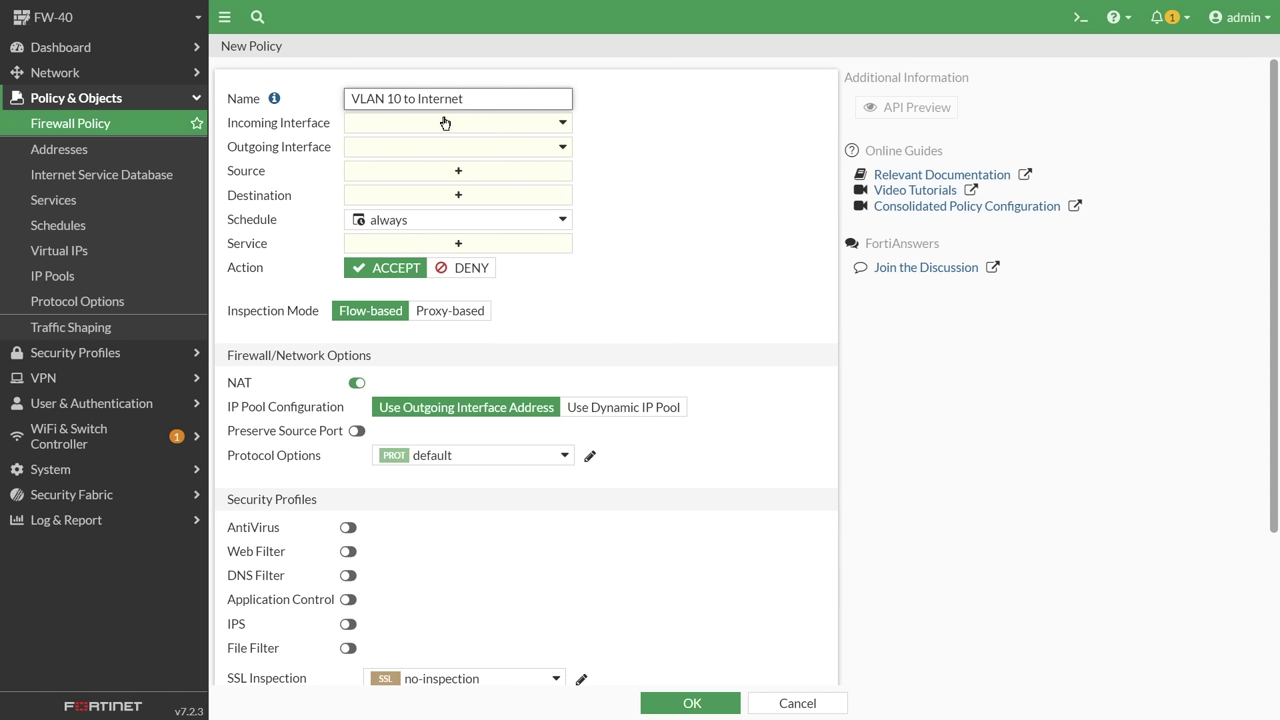
{"action": "left_click", "coordinate": [445, 122]}
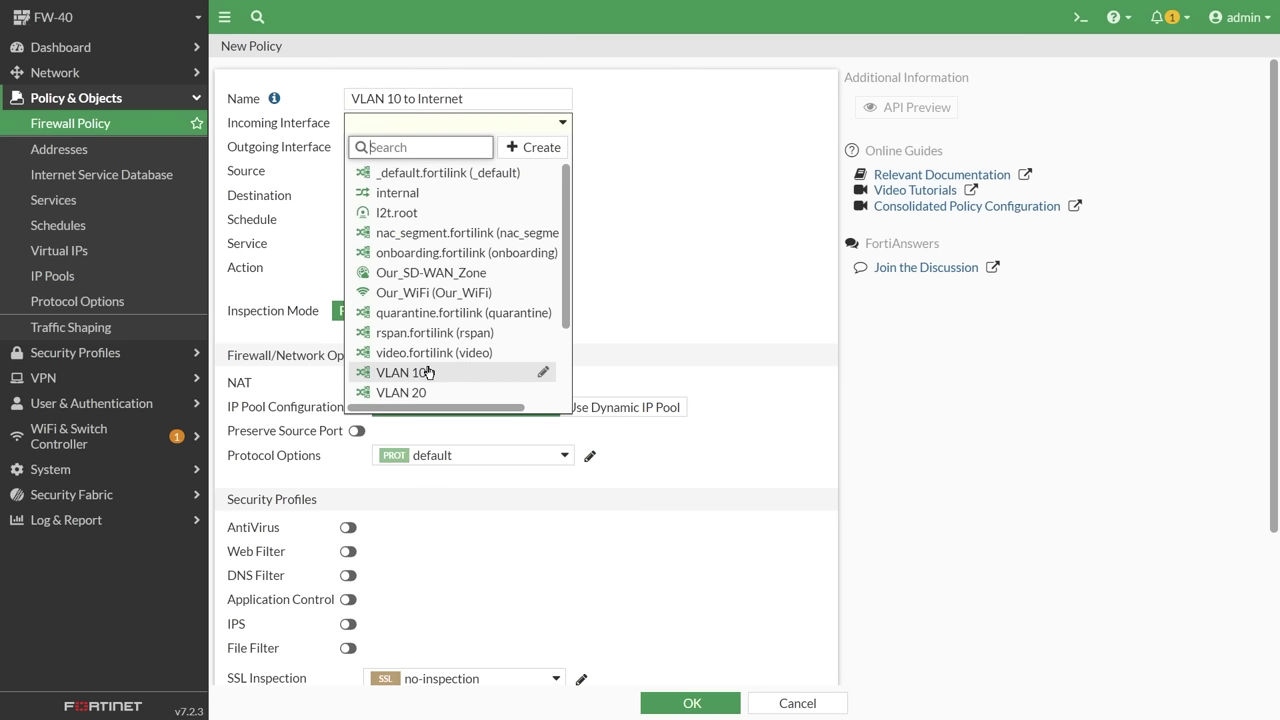
{"action": "left_click", "coordinate": [428, 372]}
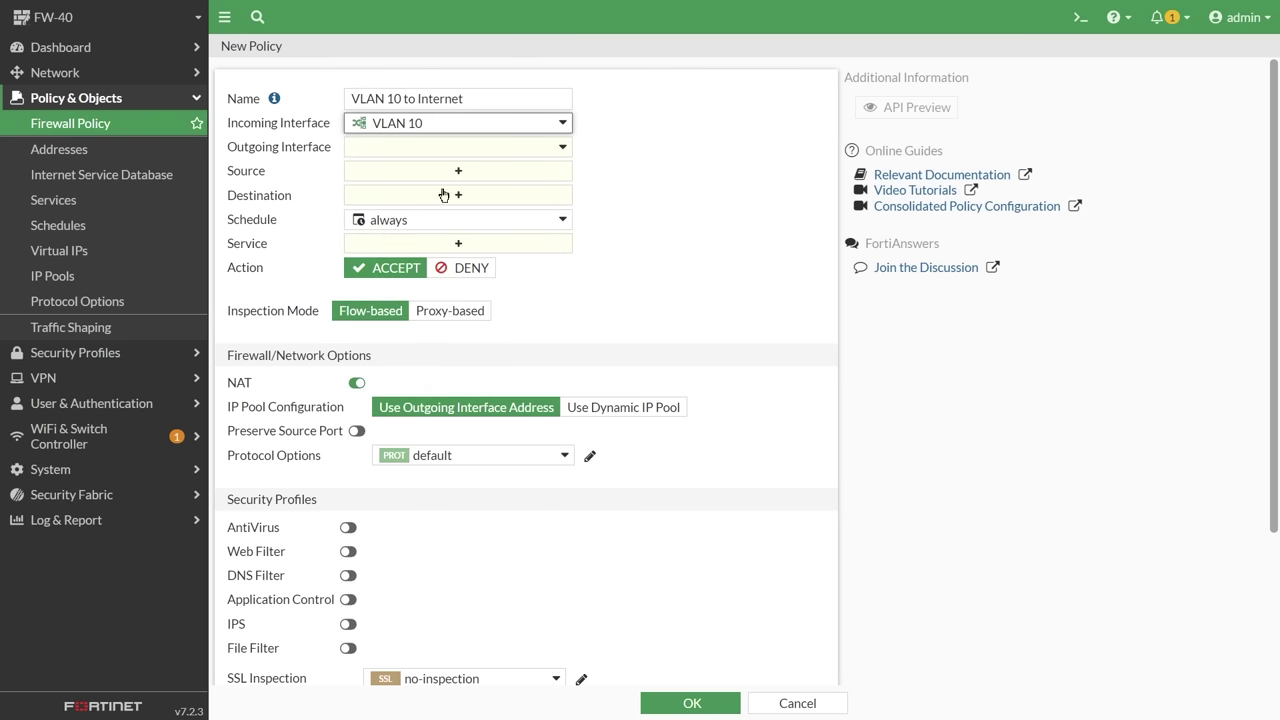
{"action": "left_click", "coordinate": [457, 146]}
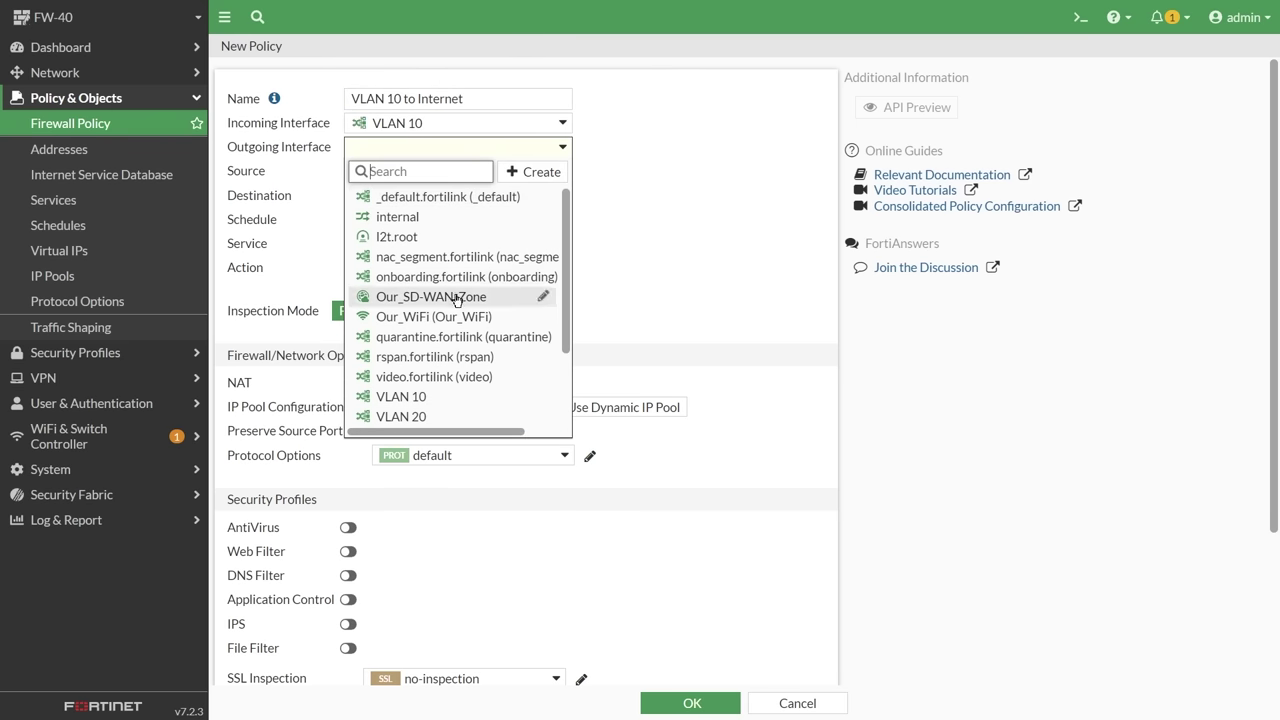
{"action": "mouse_move", "coordinate": [451, 300]}
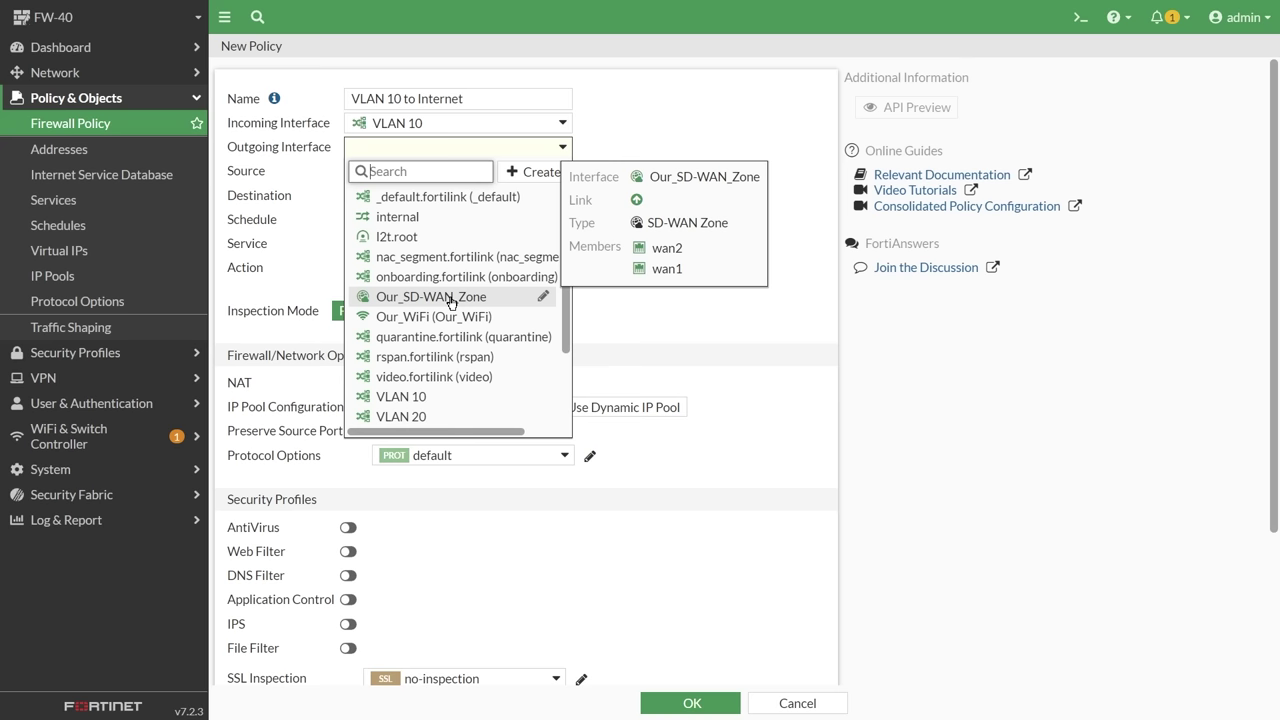
{"action": "left_click", "coordinate": [451, 298]}
Set the policy's source to VLAN 10 address and its destination to all
{"action": "left_click", "coordinate": [466, 173]}
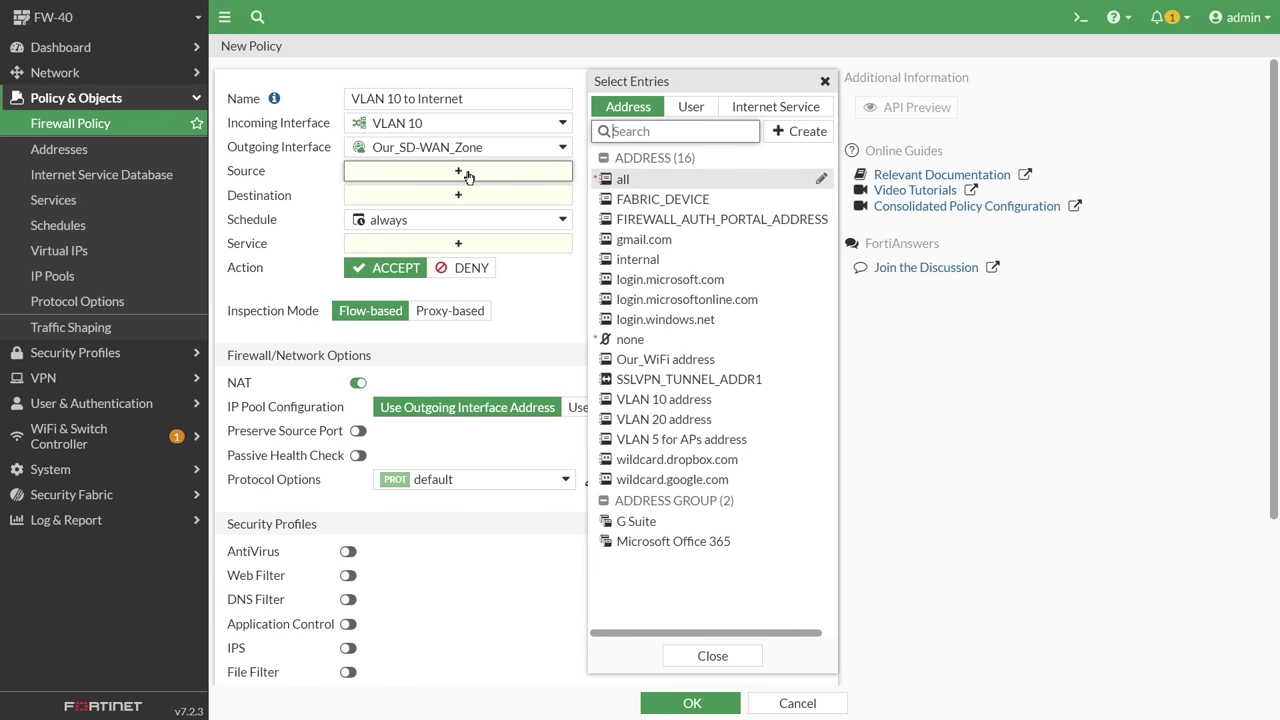
{"action": "mouse_move", "coordinate": [676, 402]}
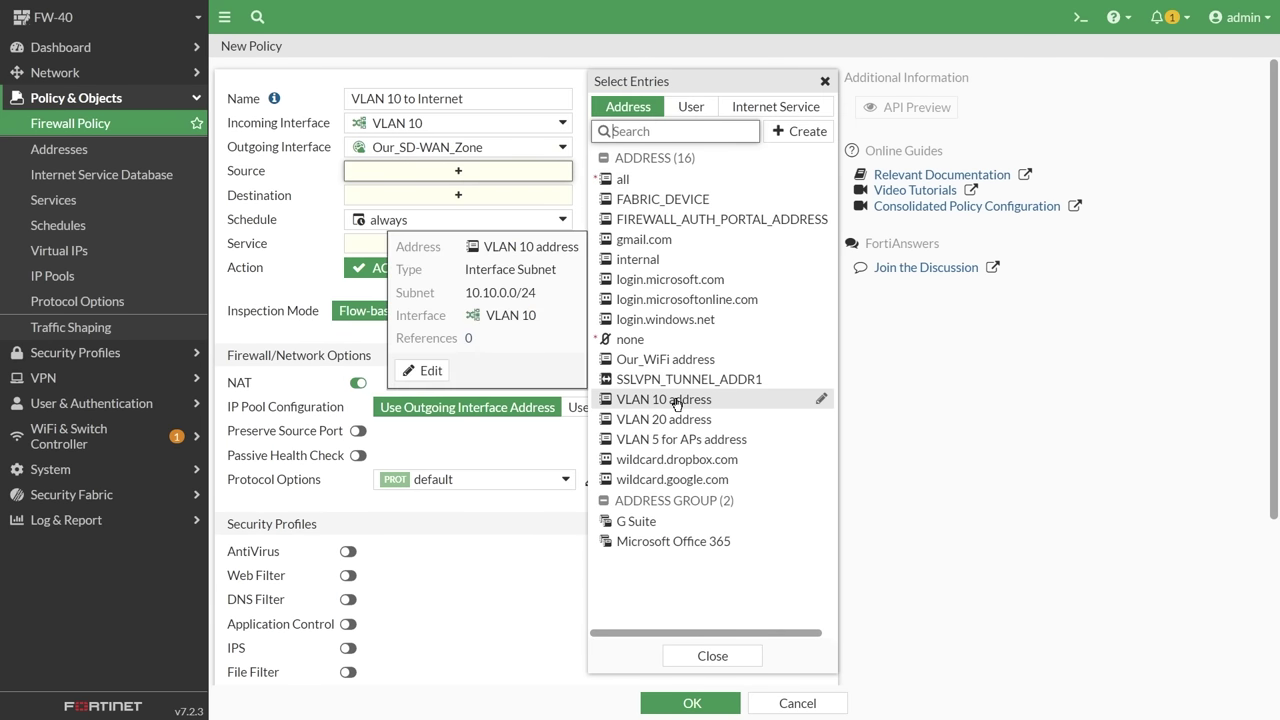
{"action": "left_click", "coordinate": [668, 401]}
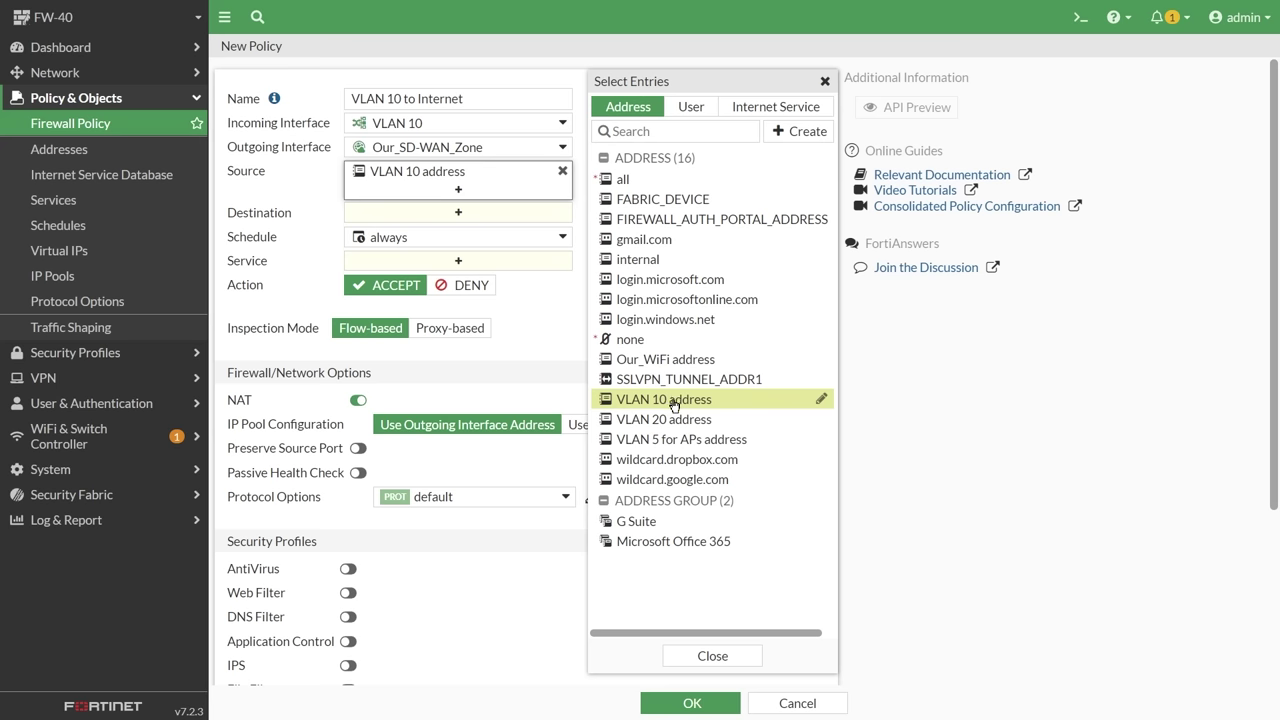
{"action": "left_click", "coordinate": [488, 220]}
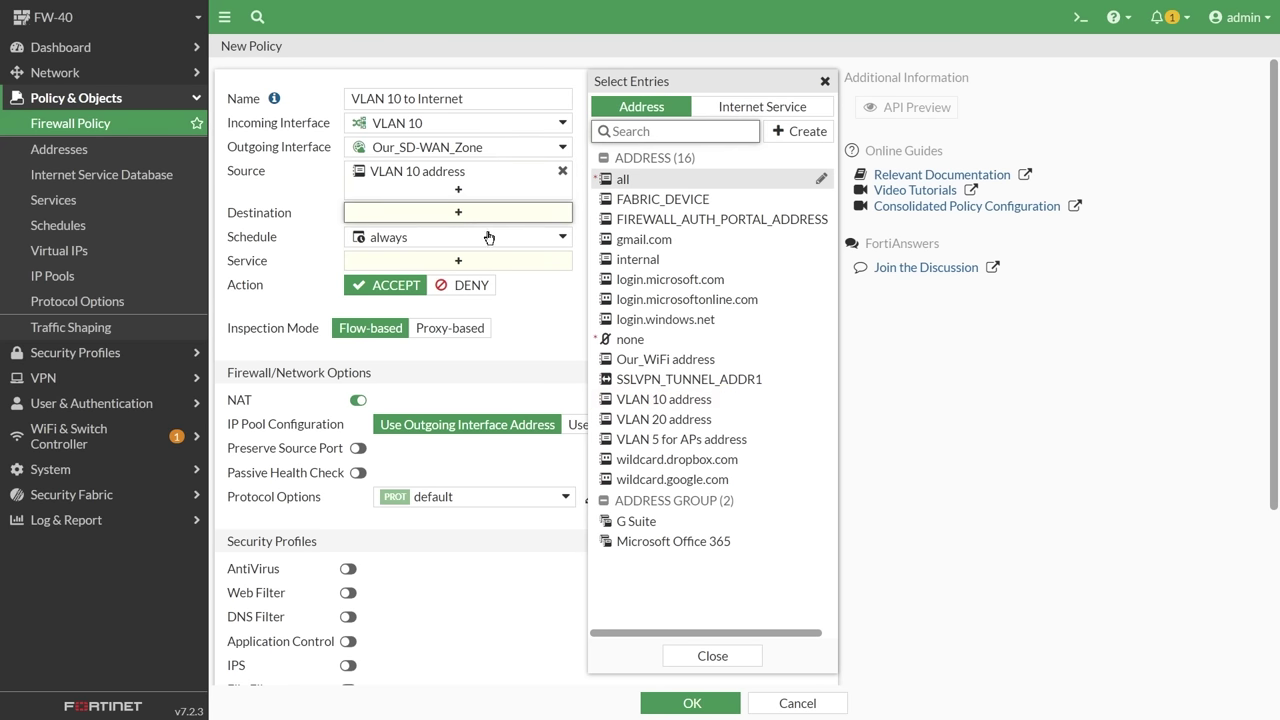
{"action": "left_click", "coordinate": [632, 182]}
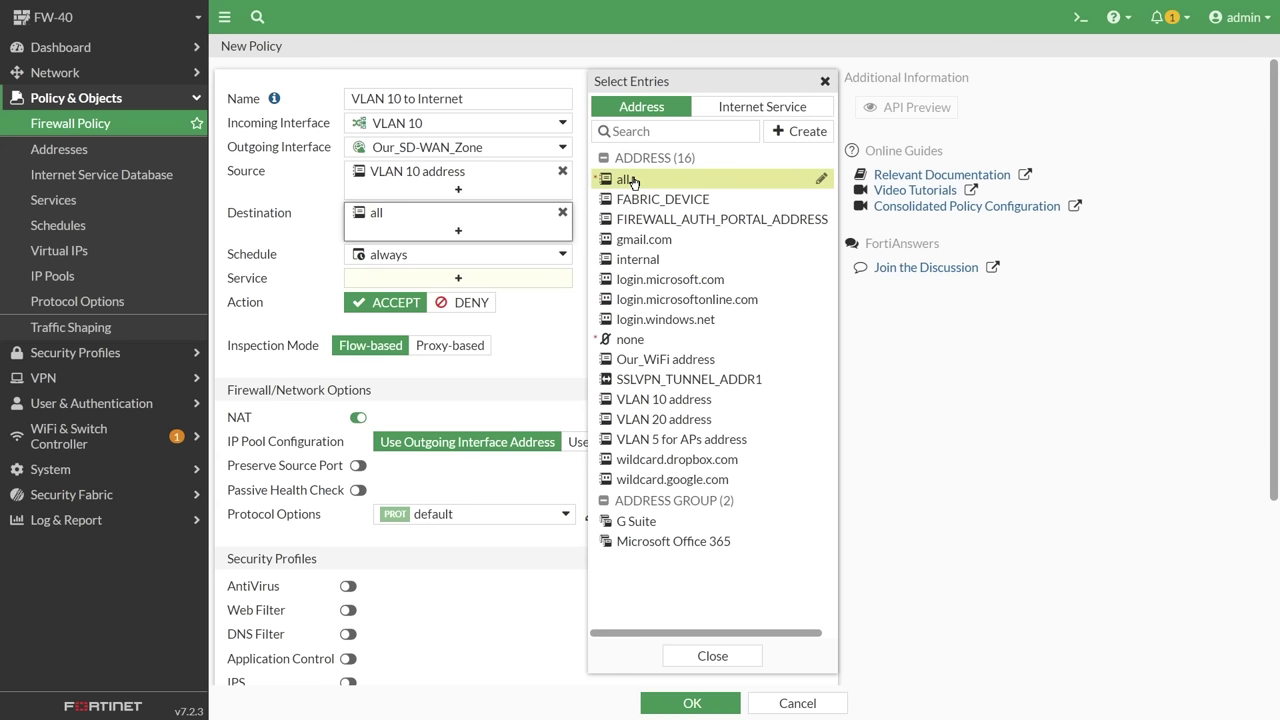
Set the service of the VLAN 10 to Internet policy to ALL
{"action": "left_click", "coordinate": [457, 279]}
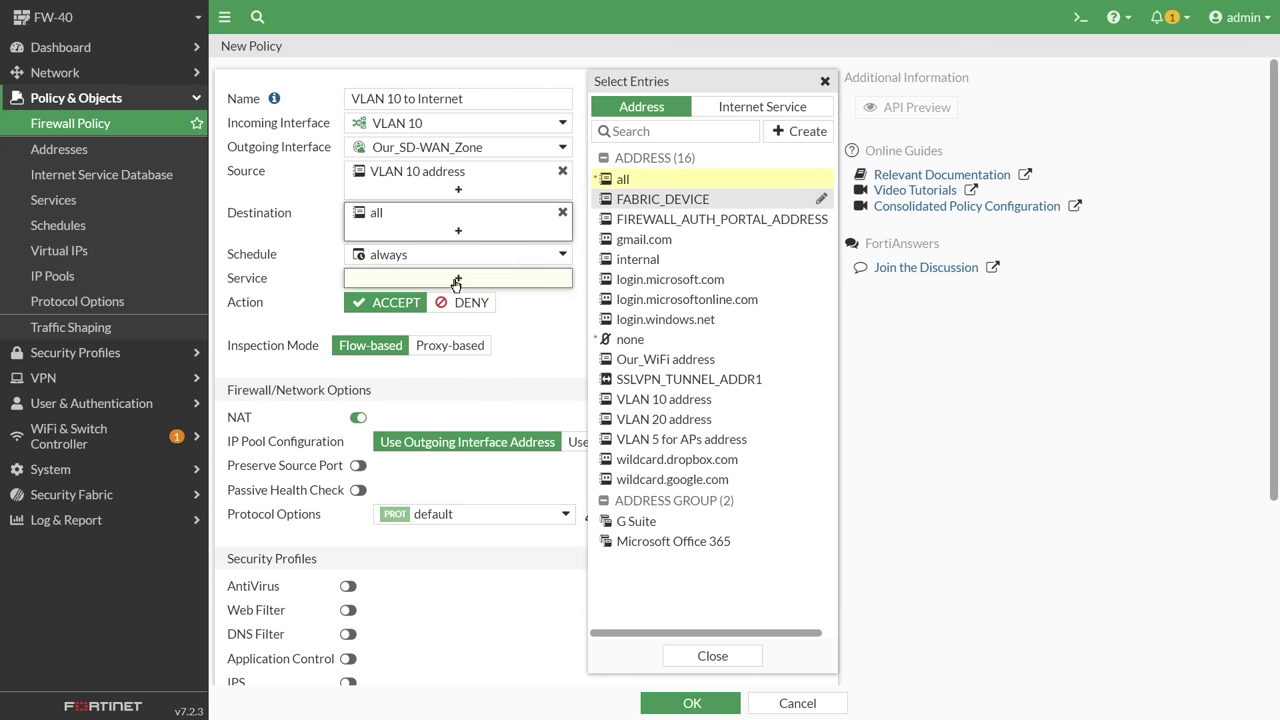
{"action": "left_click", "coordinate": [652, 177]}
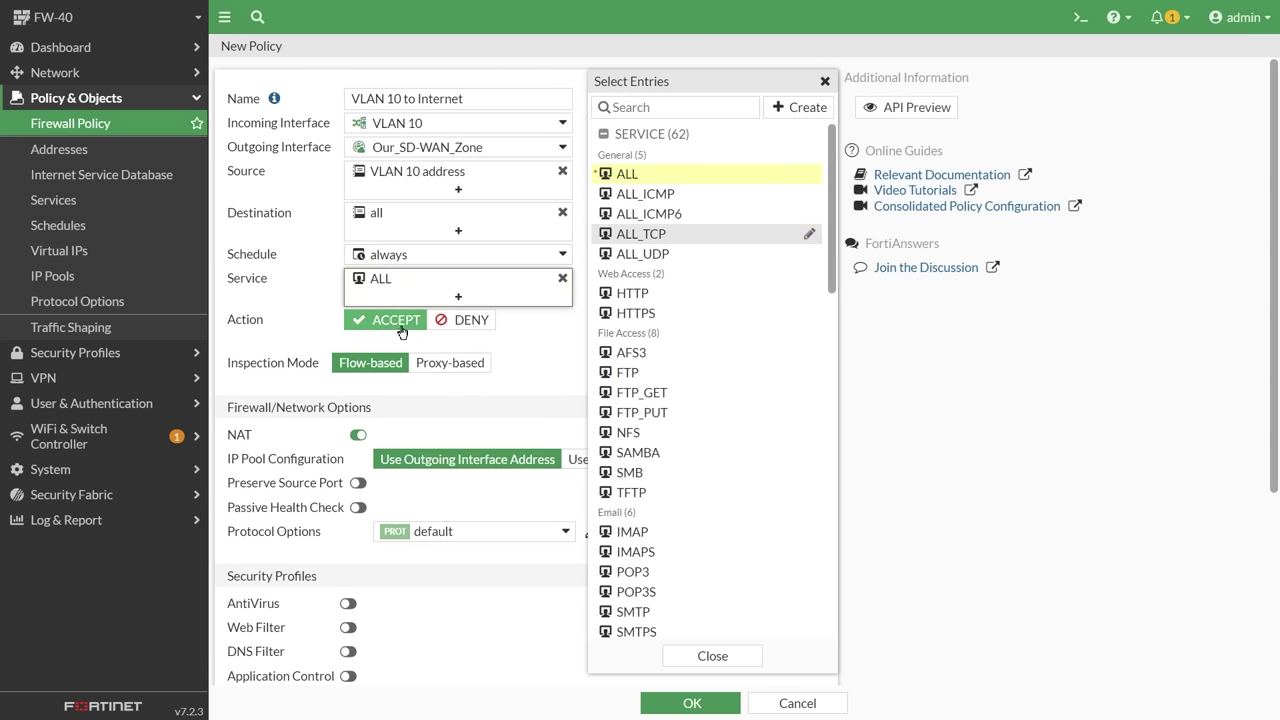
{"action": "left_click", "coordinate": [534, 598]}
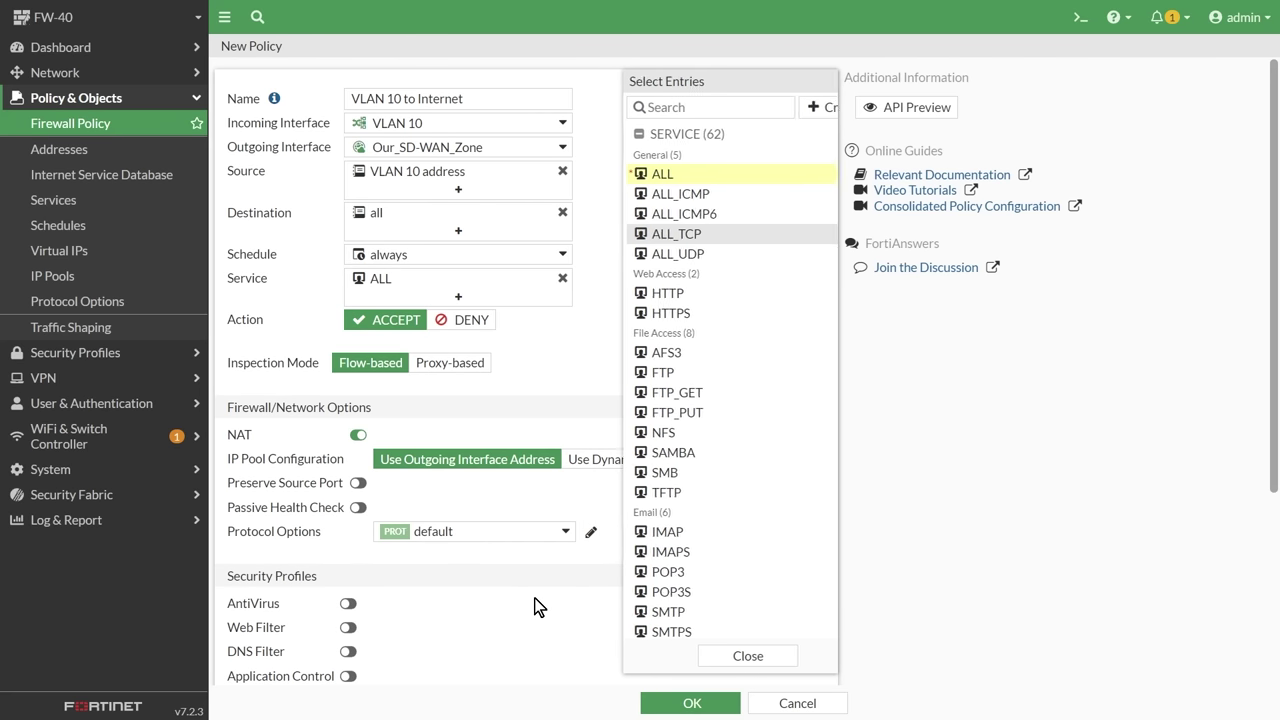
Set allowed-traffic logging to All Sessions, check the policy's settings, and save the VLAN 10 to Internet policy
{"action": "scroll", "coordinate": [534, 598], "scroll_direction": "down", "scroll_amount": 2}
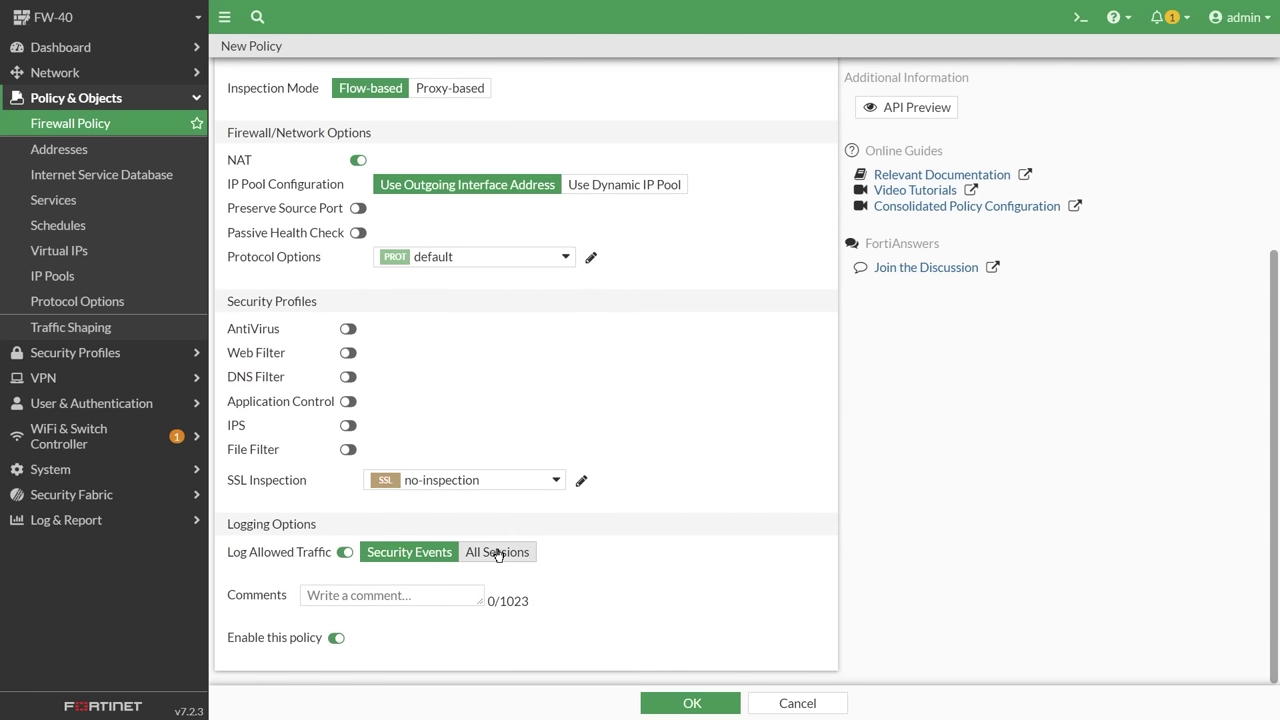
{"action": "scroll", "coordinate": [708, 405], "scroll_direction": "up", "scroll_amount": 3}
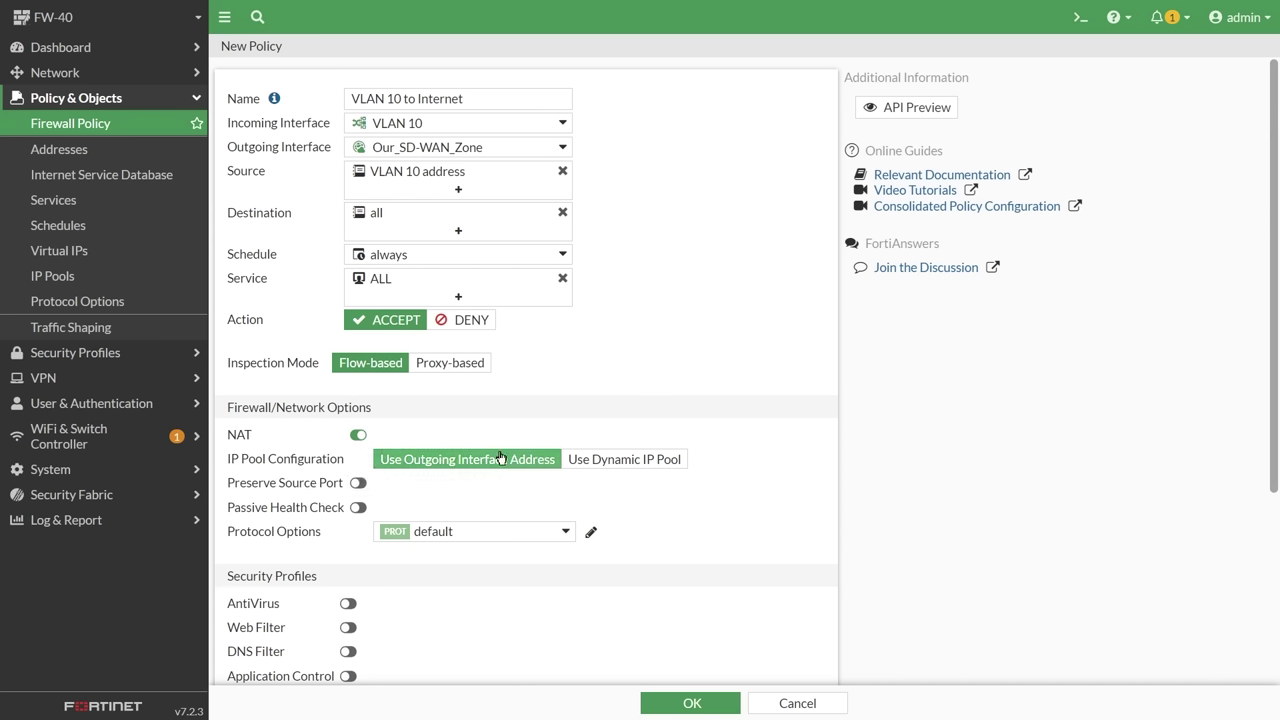
{"action": "mouse_move", "coordinate": [447, 152]}
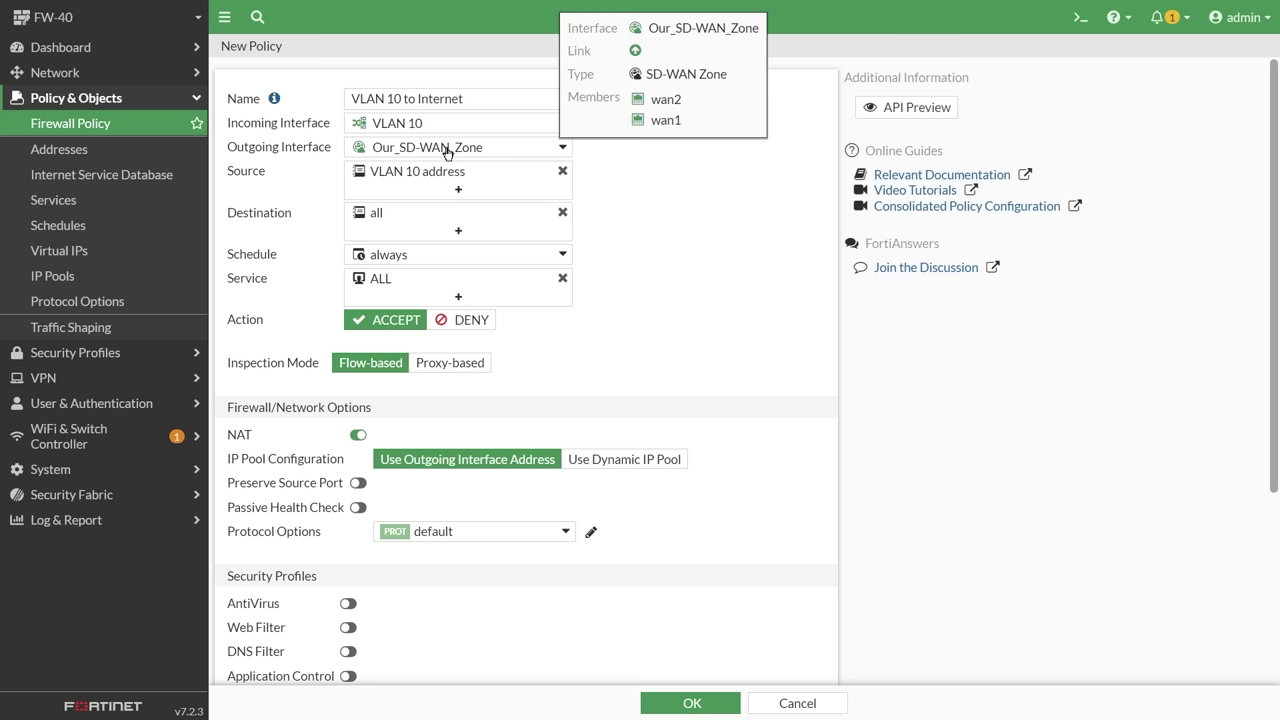
{"action": "left_click", "coordinate": [695, 703]}
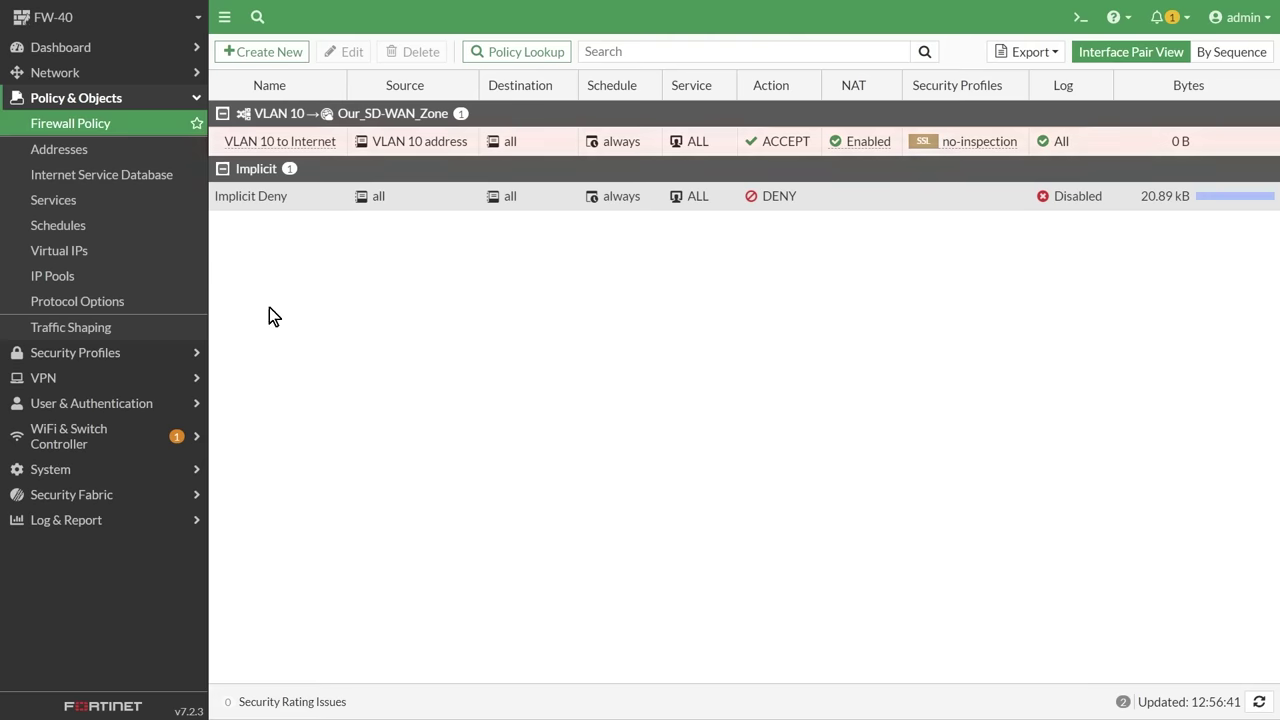
Start a new firewall policy named VLAN 20 to Internet, with incoming interface VLAN 20 and outgoing interface Our_SD-WAN_Zone
{"action": "left_click", "coordinate": [276, 56]}
{"action": "type", "text": "VLAN 20 to Internet"}
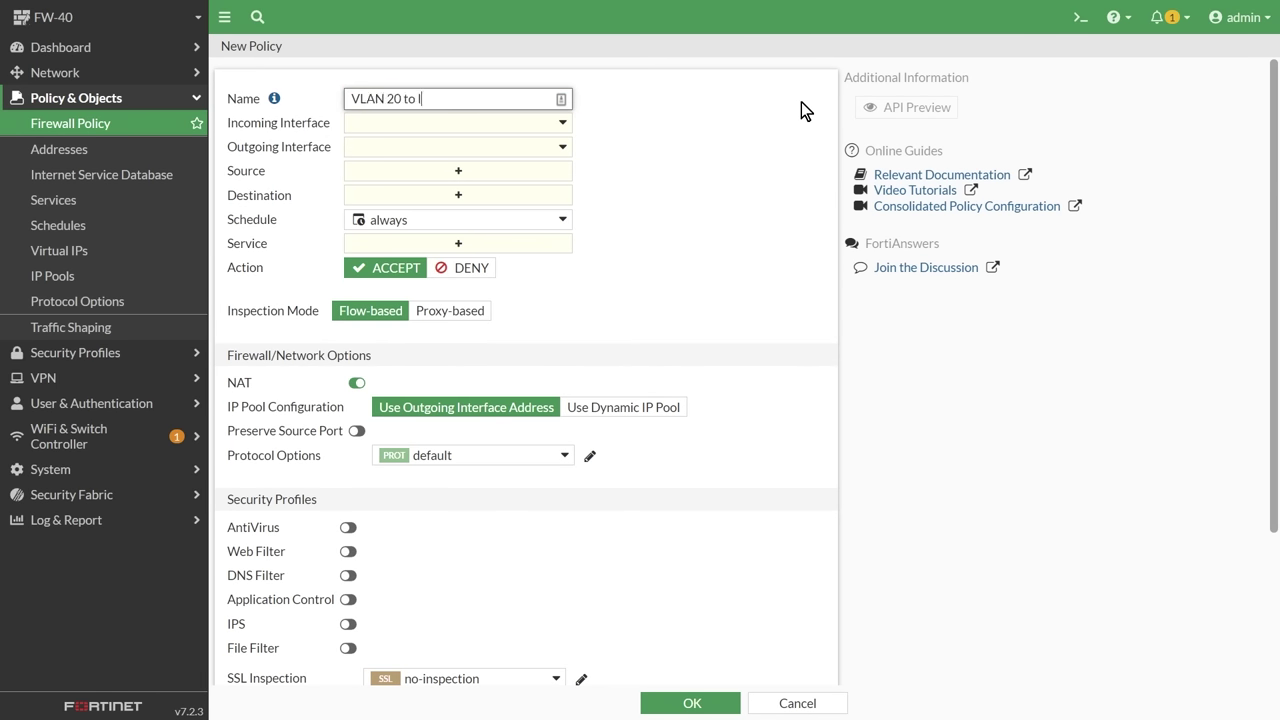
{"action": "left_click", "coordinate": [434, 125]}
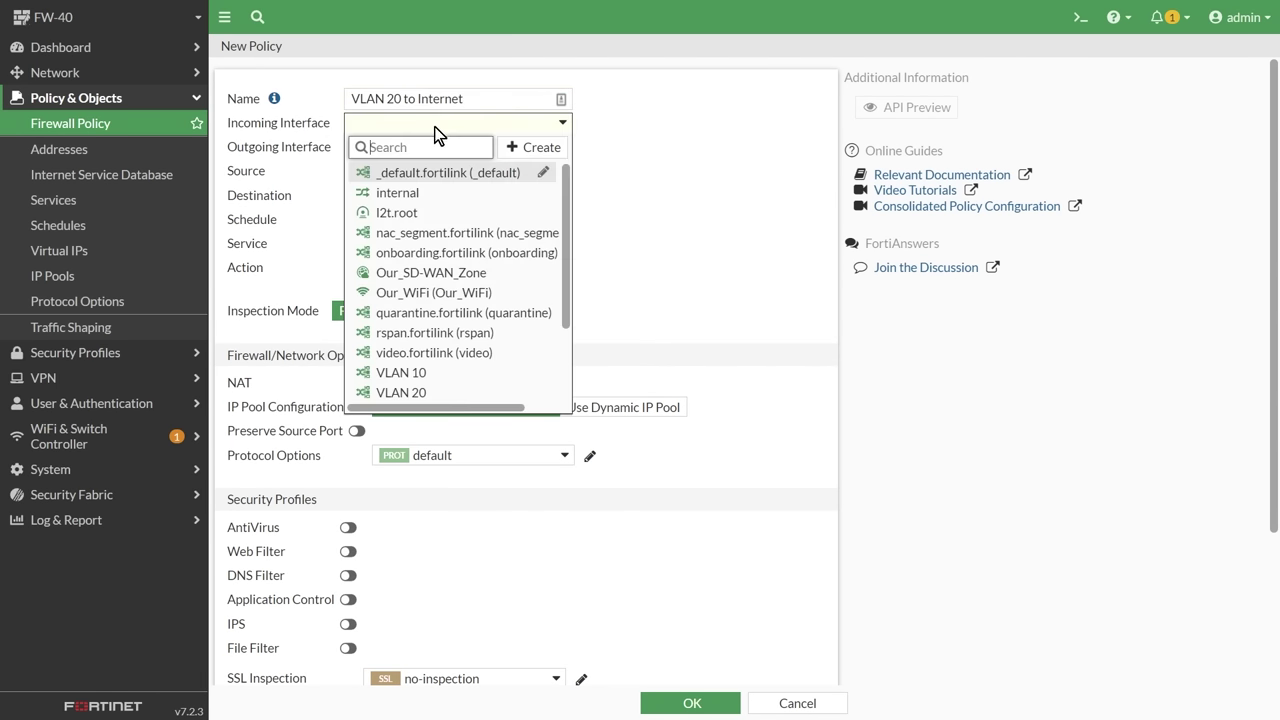
{"action": "left_click", "coordinate": [410, 393]}
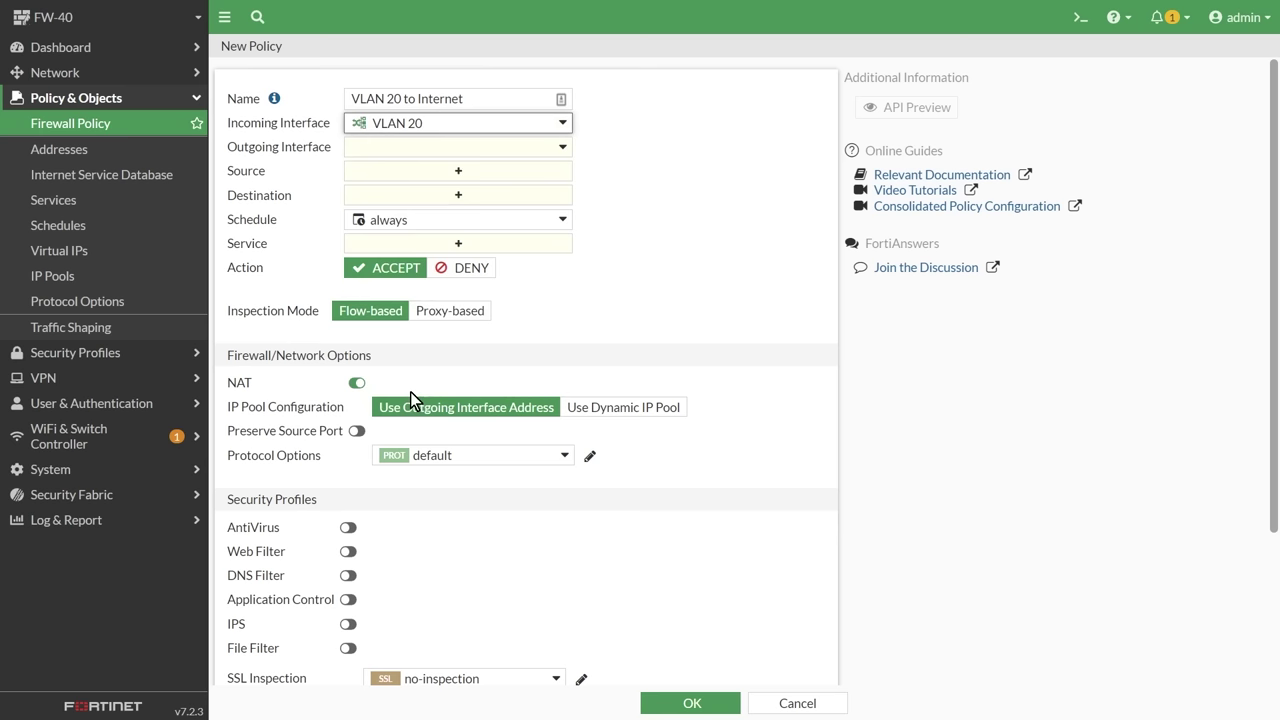
{"action": "left_click", "coordinate": [424, 150]}
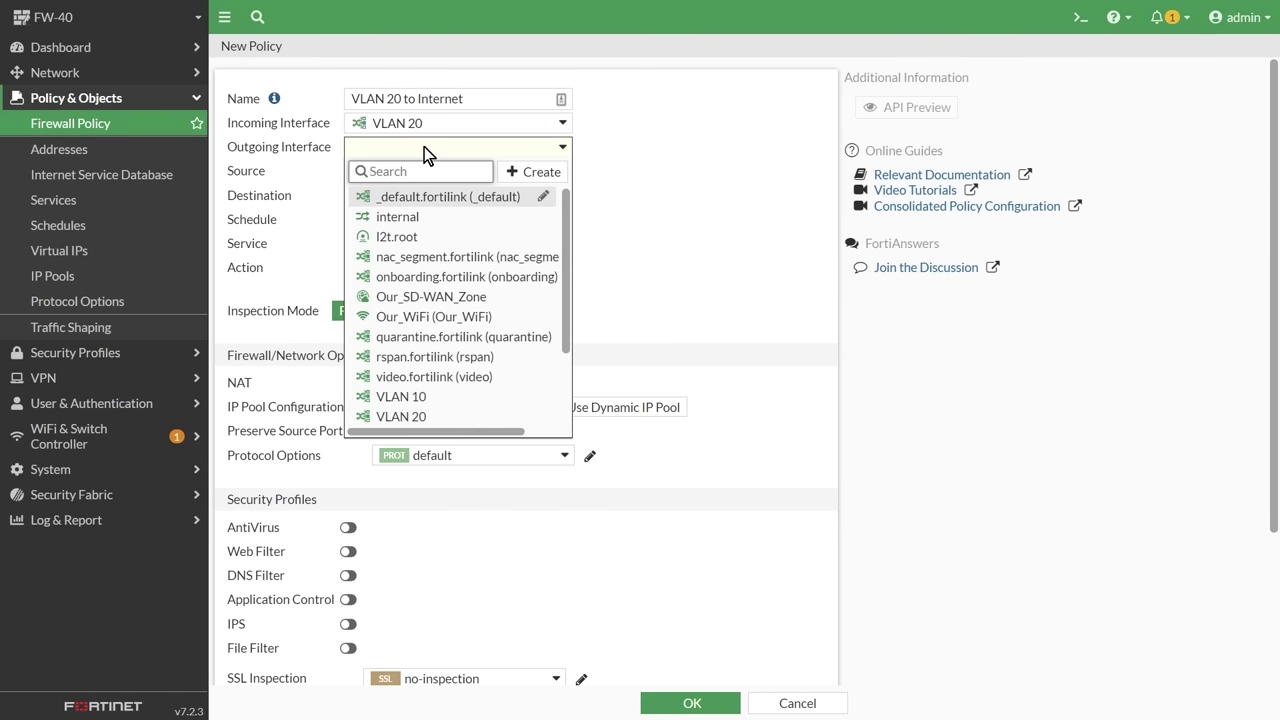
{"action": "left_click", "coordinate": [461, 296]}
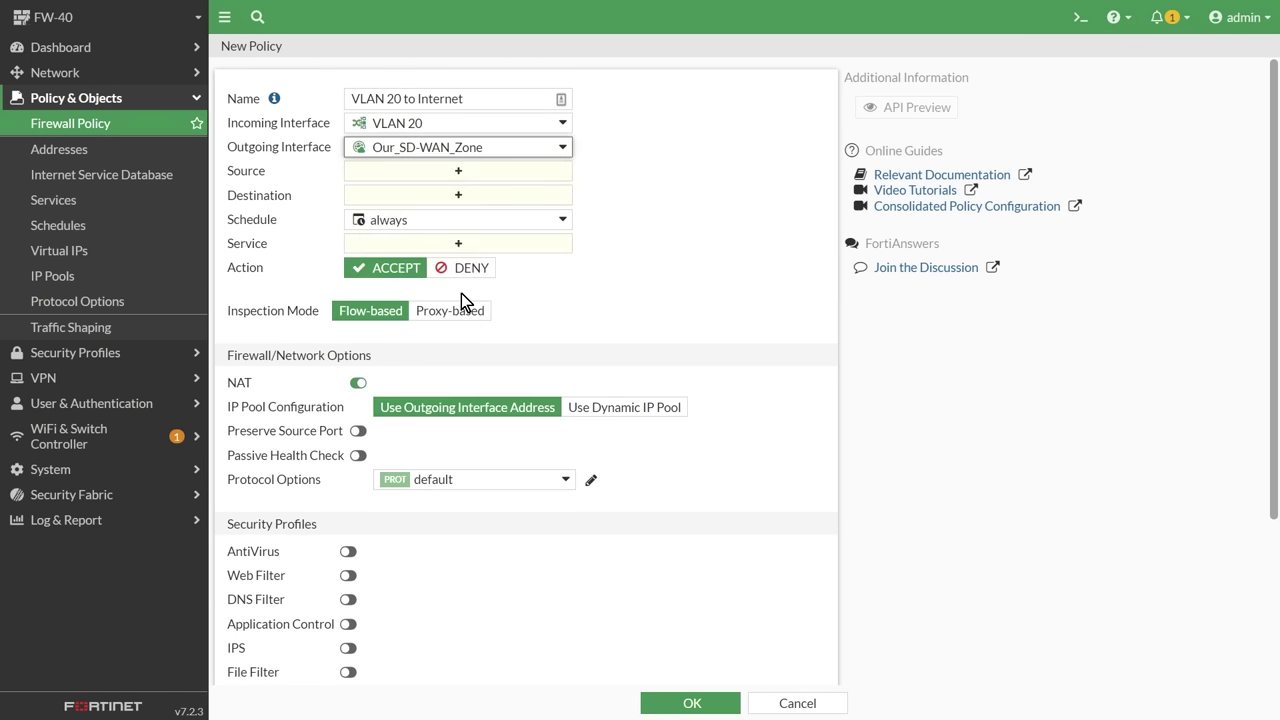
Set the VLAN 20 to Internet policy's source to VLAN 20 address, destination to all and service to ALL
{"action": "left_click", "coordinate": [474, 172]}
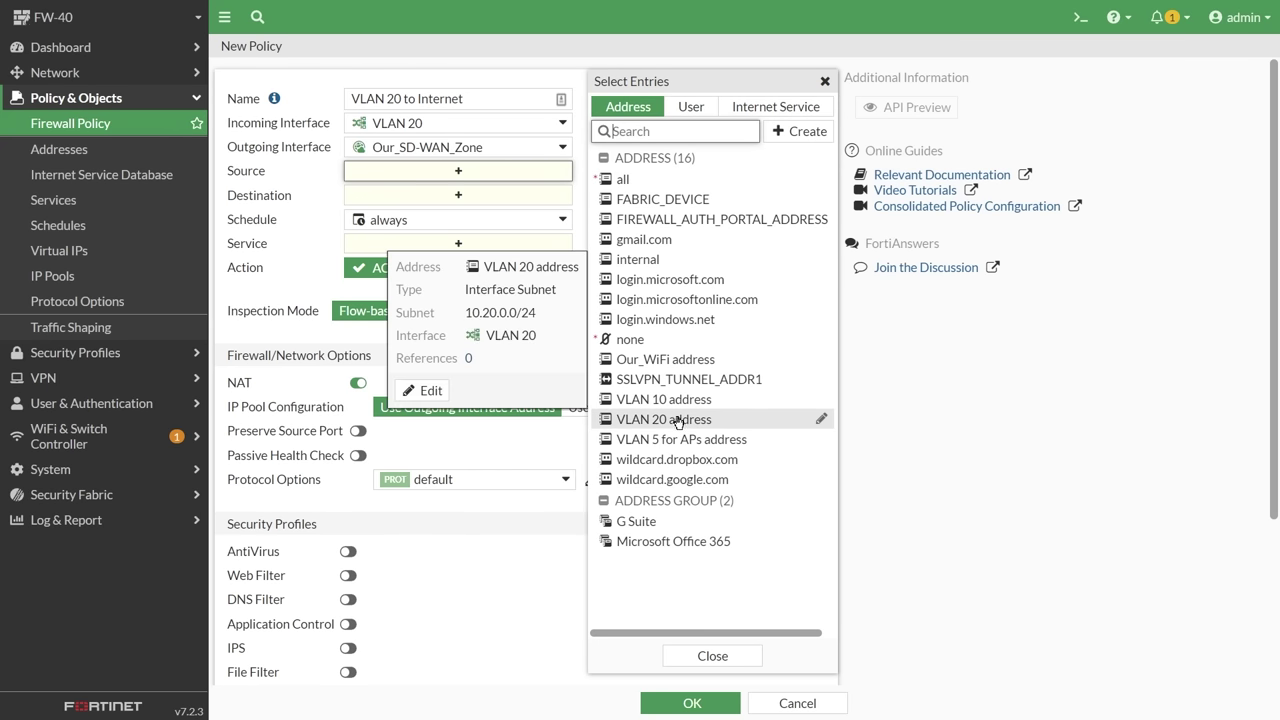
{"action": "left_click", "coordinate": [678, 421]}
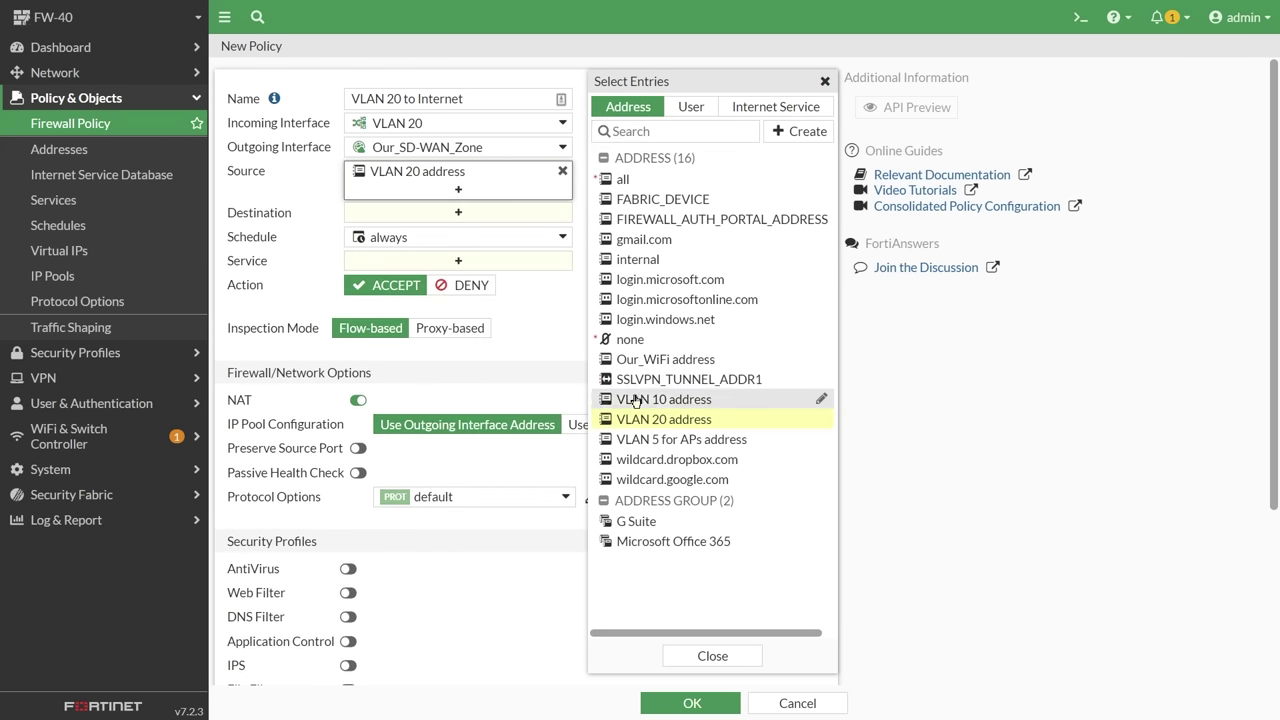
{"action": "left_click", "coordinate": [468, 218]}
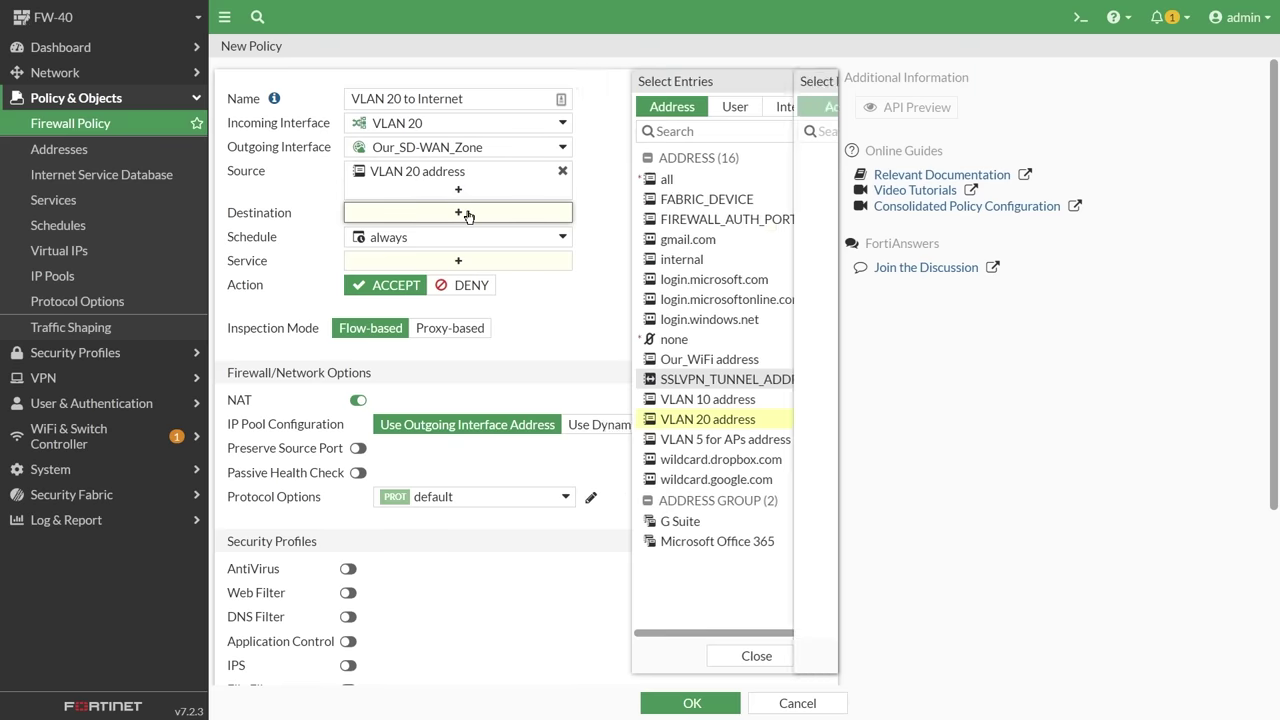
{"action": "left_click", "coordinate": [639, 184]}
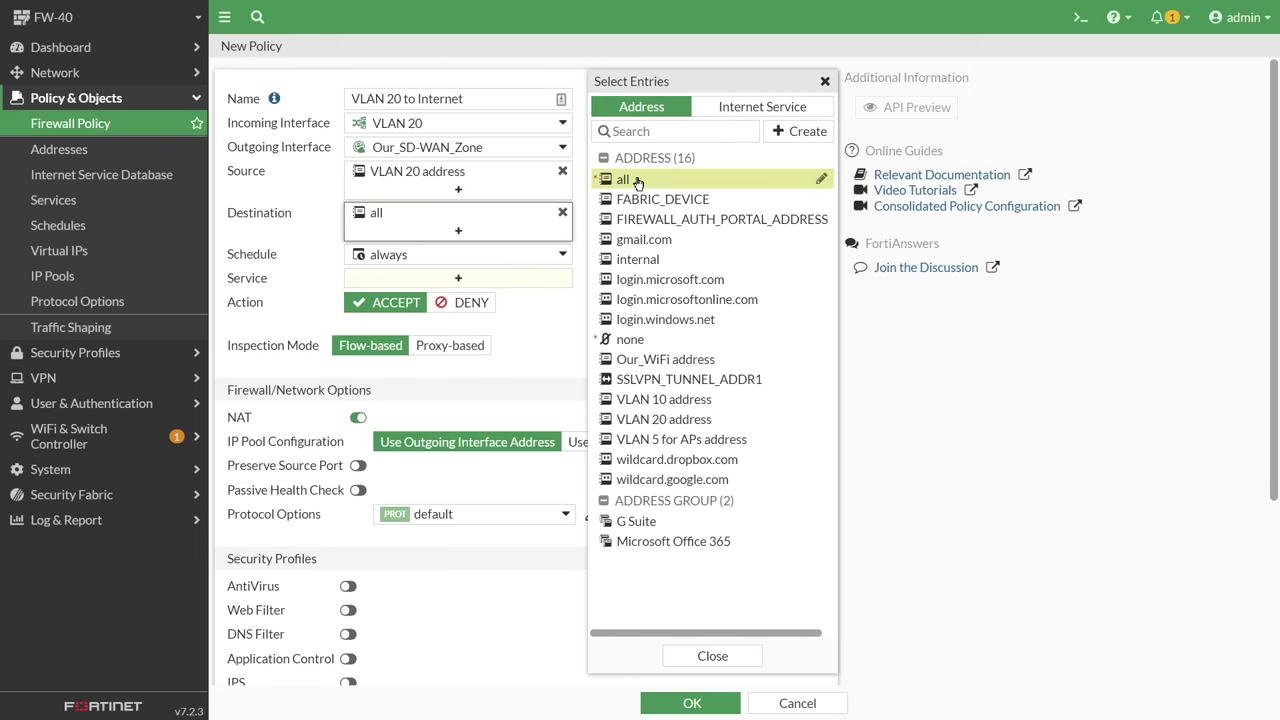
{"action": "left_click", "coordinate": [465, 279]}
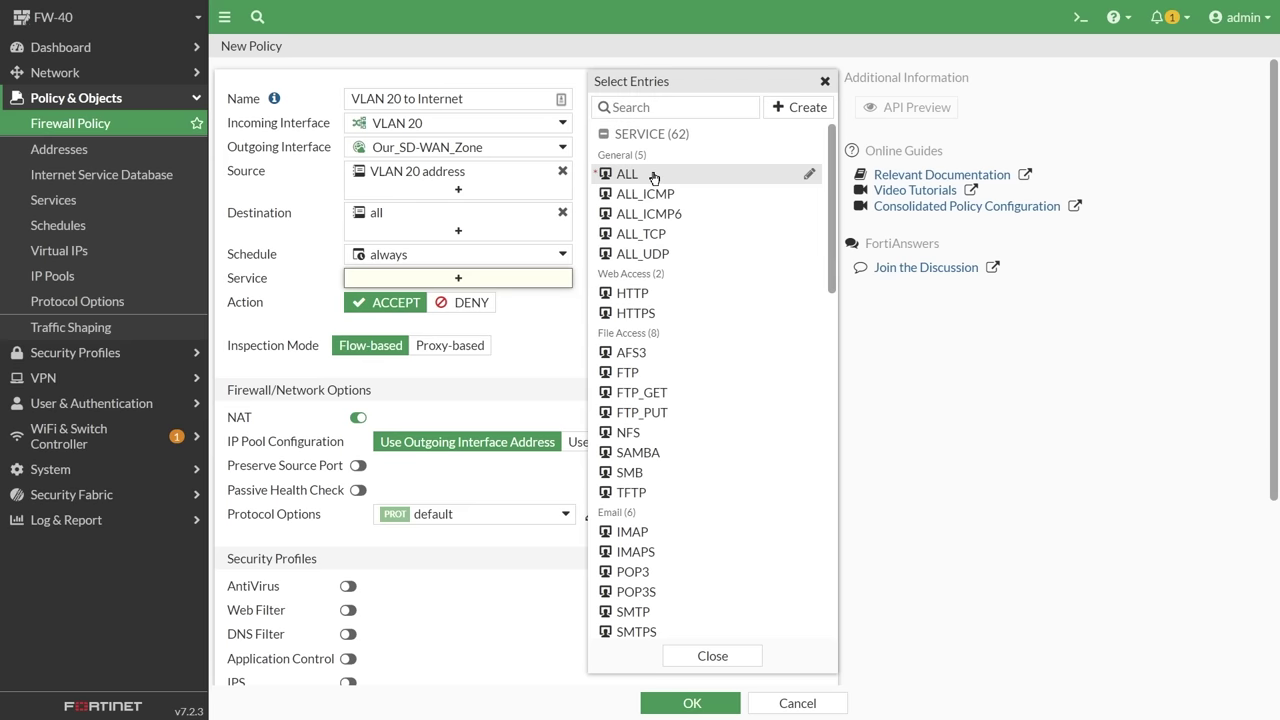
{"action": "left_click", "coordinate": [653, 176]}
{"action": "left_click", "coordinate": [493, 619]}
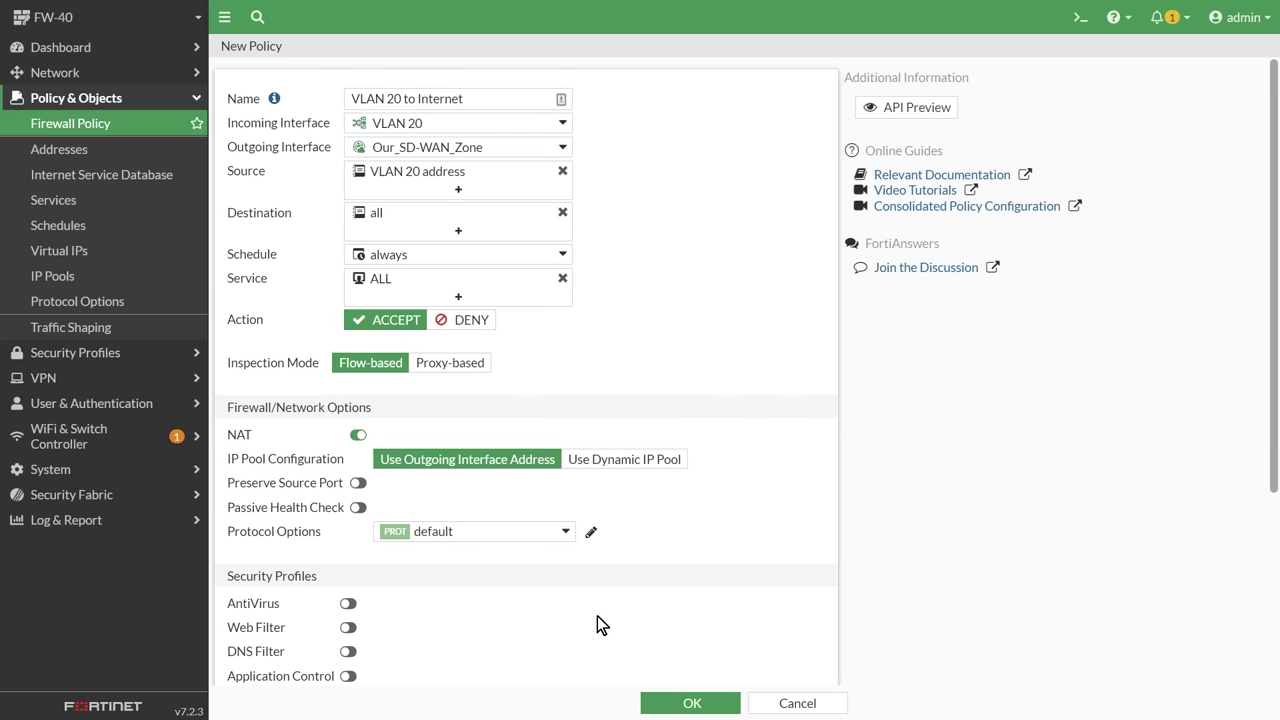
Set allowed-traffic logging to All Sessions and save the VLAN 20 to Internet policy
{"action": "scroll", "coordinate": [597, 616], "scroll_direction": "down", "scroll_amount": 3}
{"action": "left_click", "coordinate": [500, 553]}
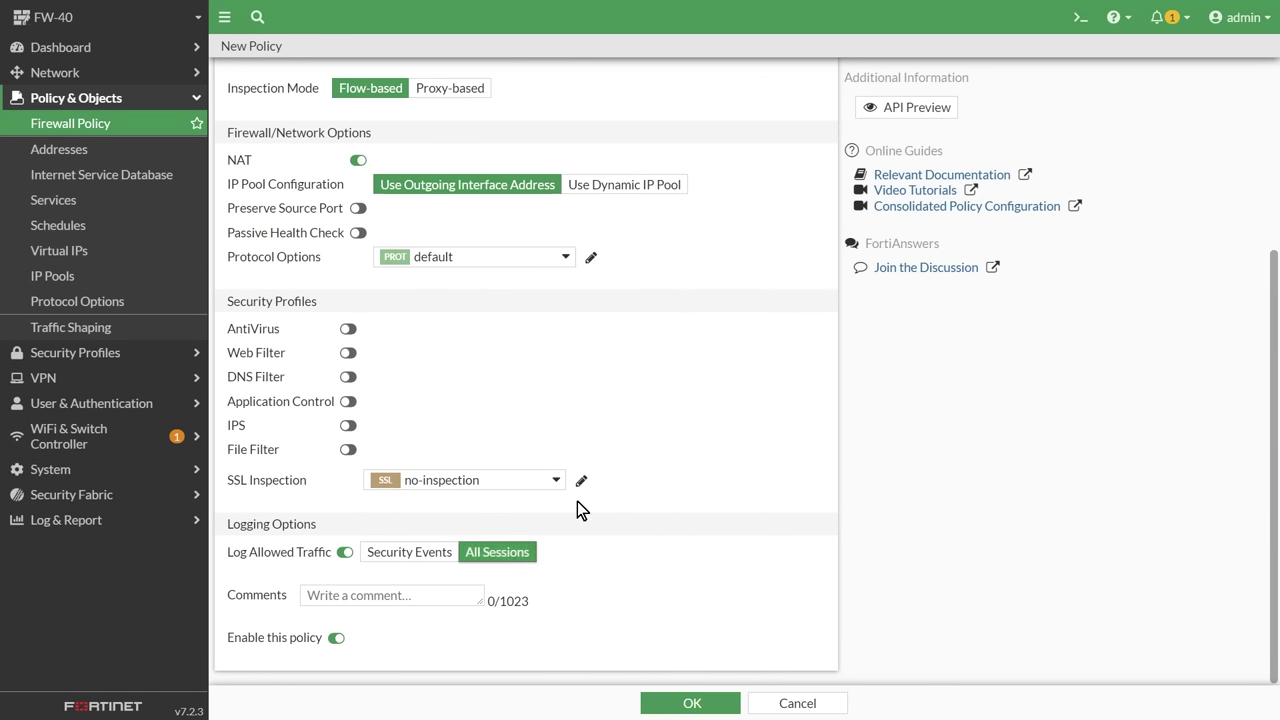
{"action": "left_click", "coordinate": [691, 703]}
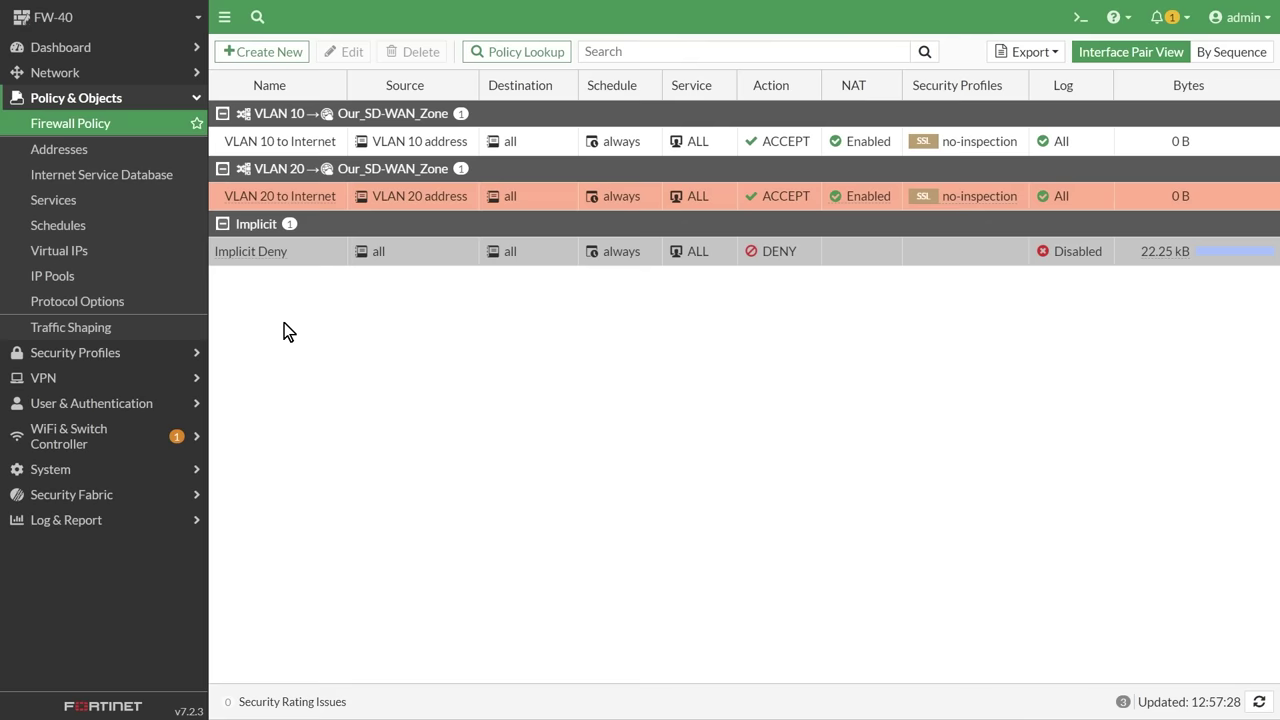
Start a new firewall policy named WiFi to Internet, with incoming interface Our_WiFi and outgoing interface Our_SD-WAN_Zone
{"action": "left_click", "coordinate": [272, 52]}
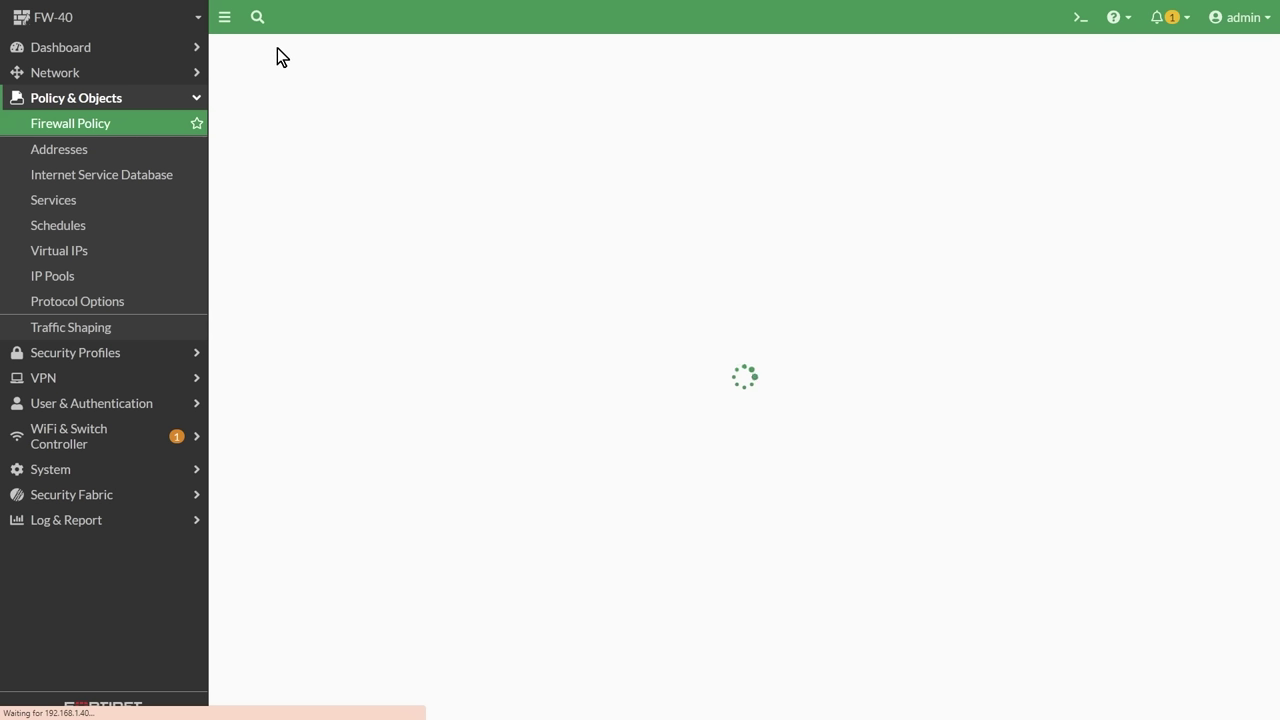
{"action": "left_click", "coordinate": [382, 96]}
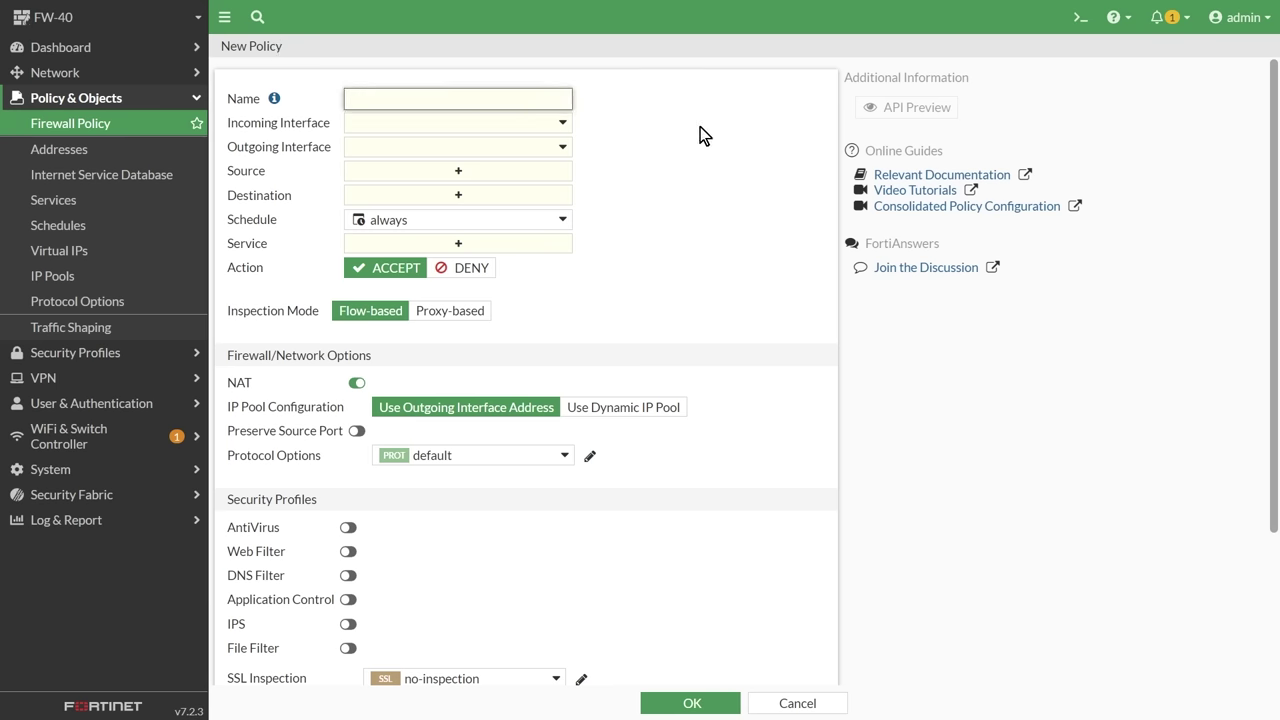
{"action": "type", "text": "WiFi to Internet"}
{"action": "left_click", "coordinate": [506, 123]}
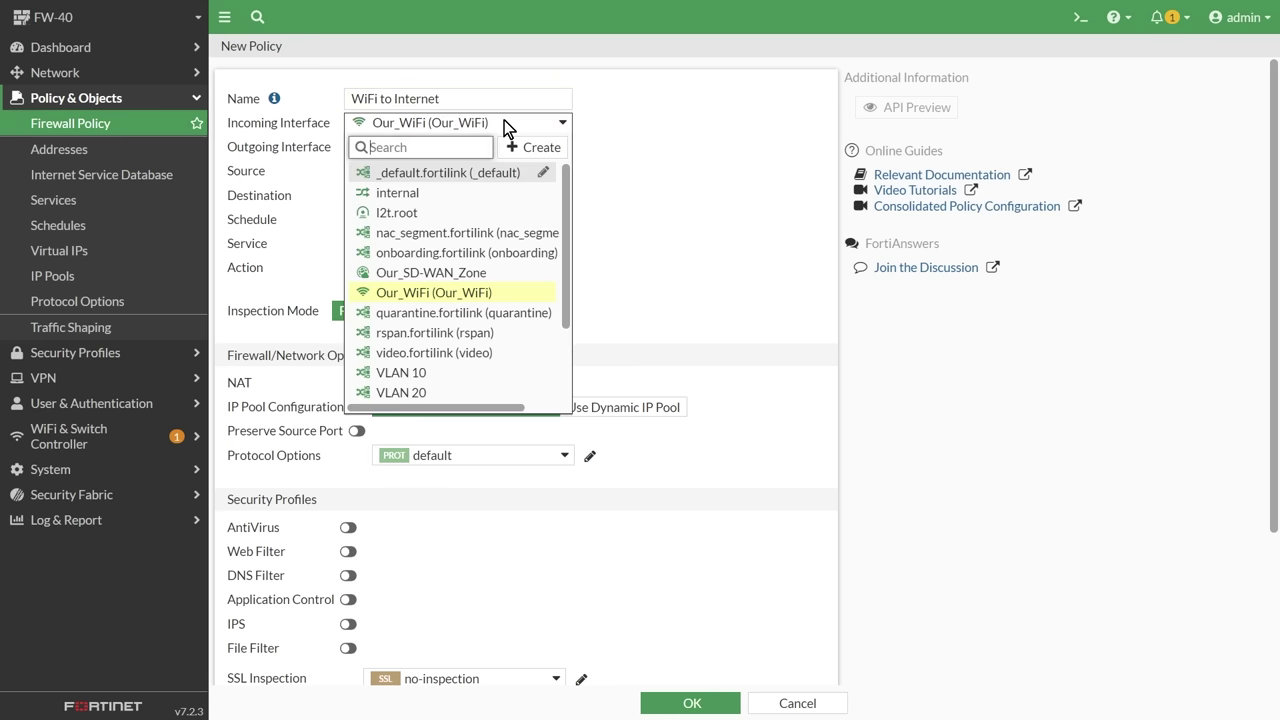
{"action": "left_click", "coordinate": [453, 293]}
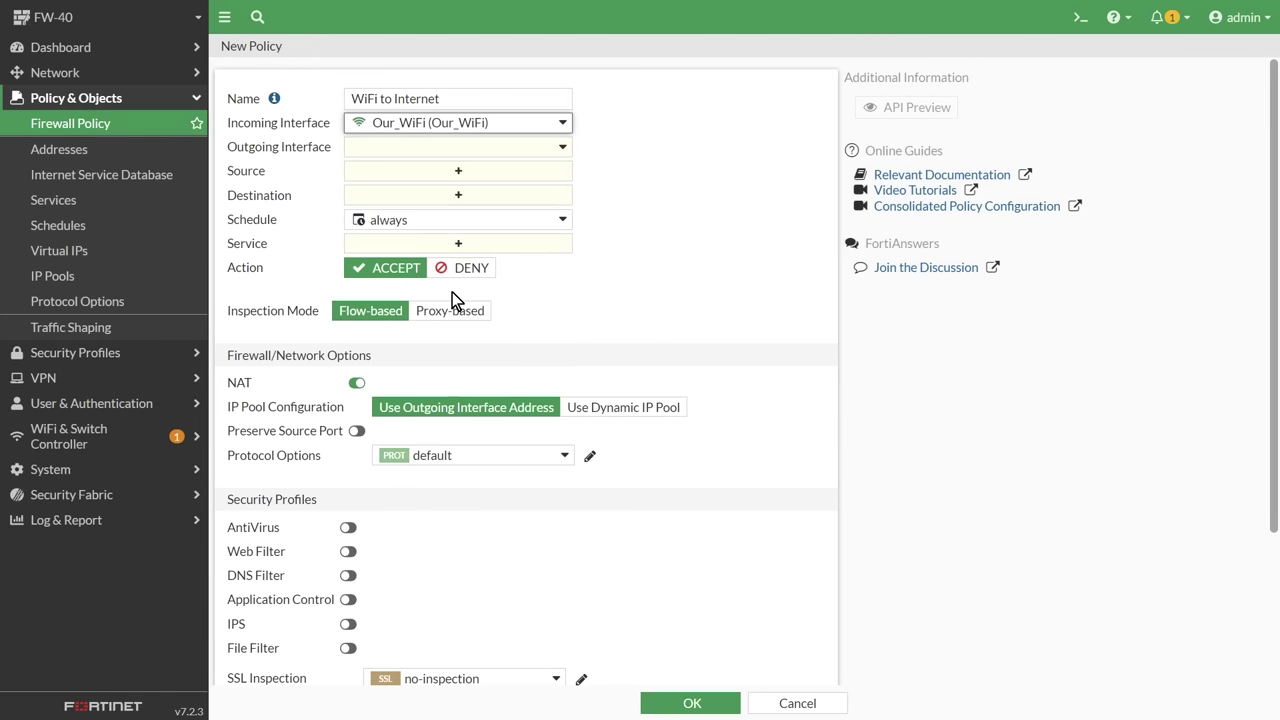
{"action": "left_click", "coordinate": [460, 153]}
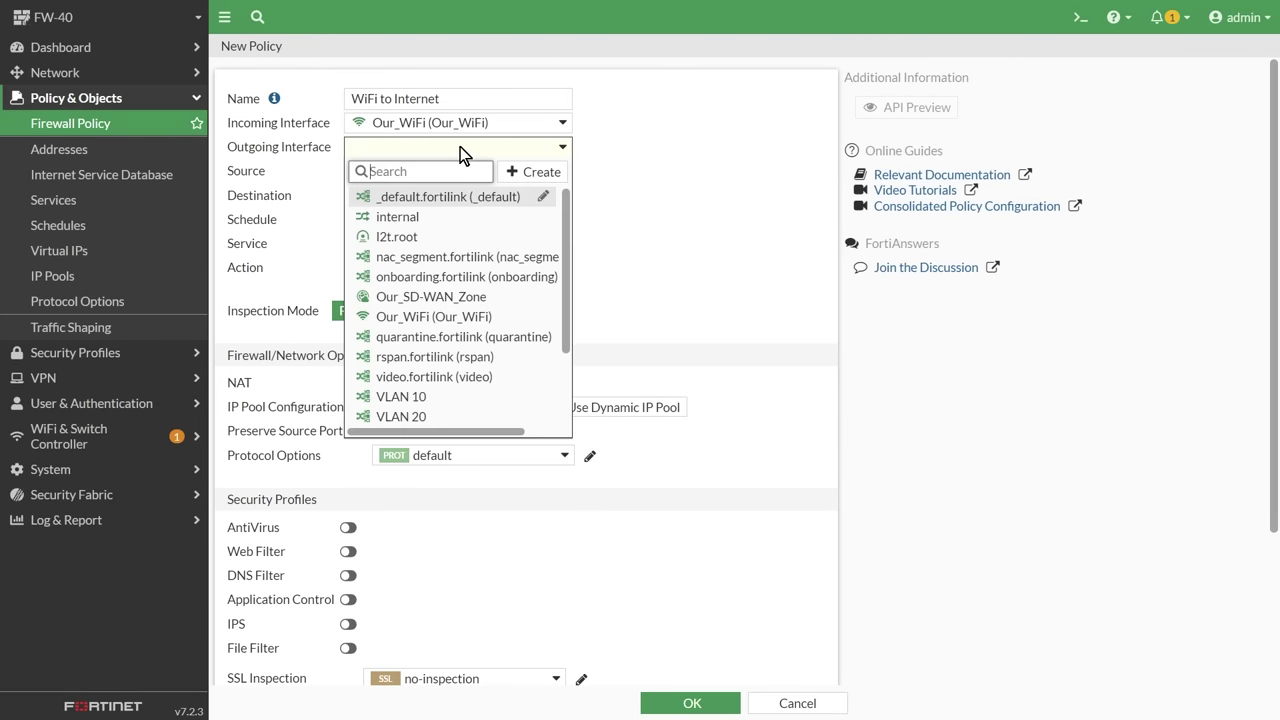
{"action": "left_click", "coordinate": [441, 297]}
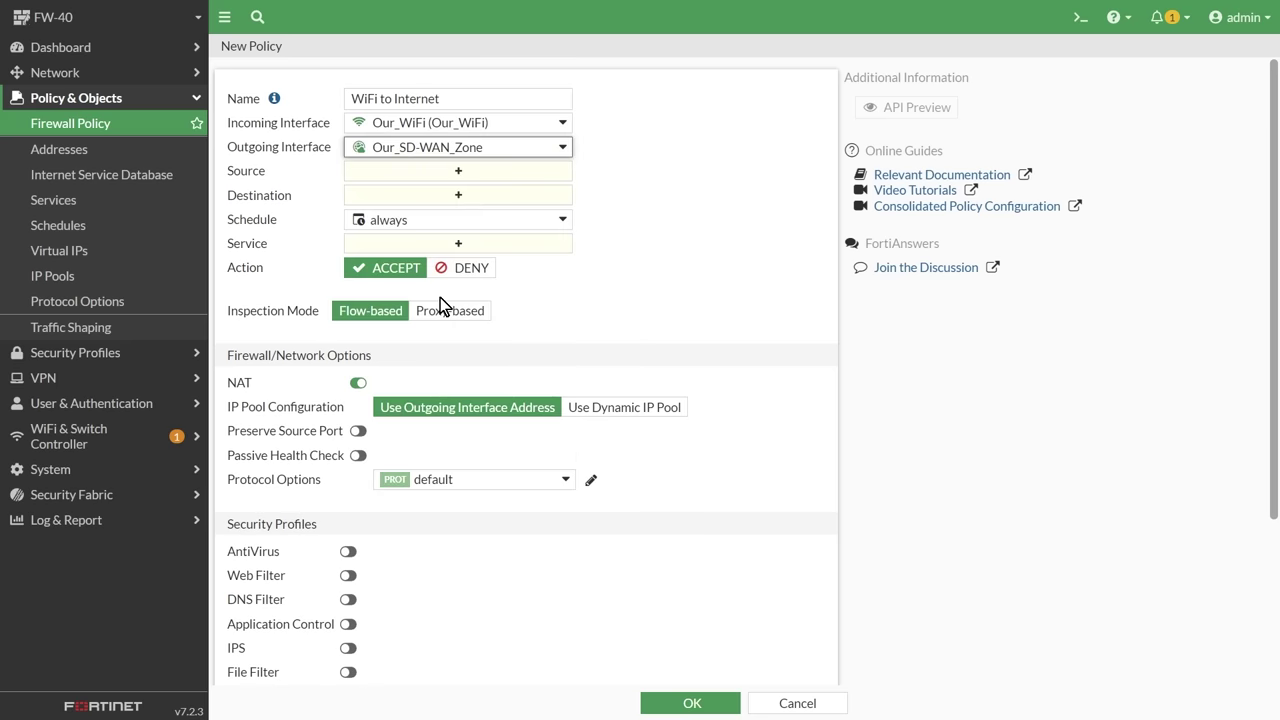
{"action": "mouse_move", "coordinate": [478, 150]}
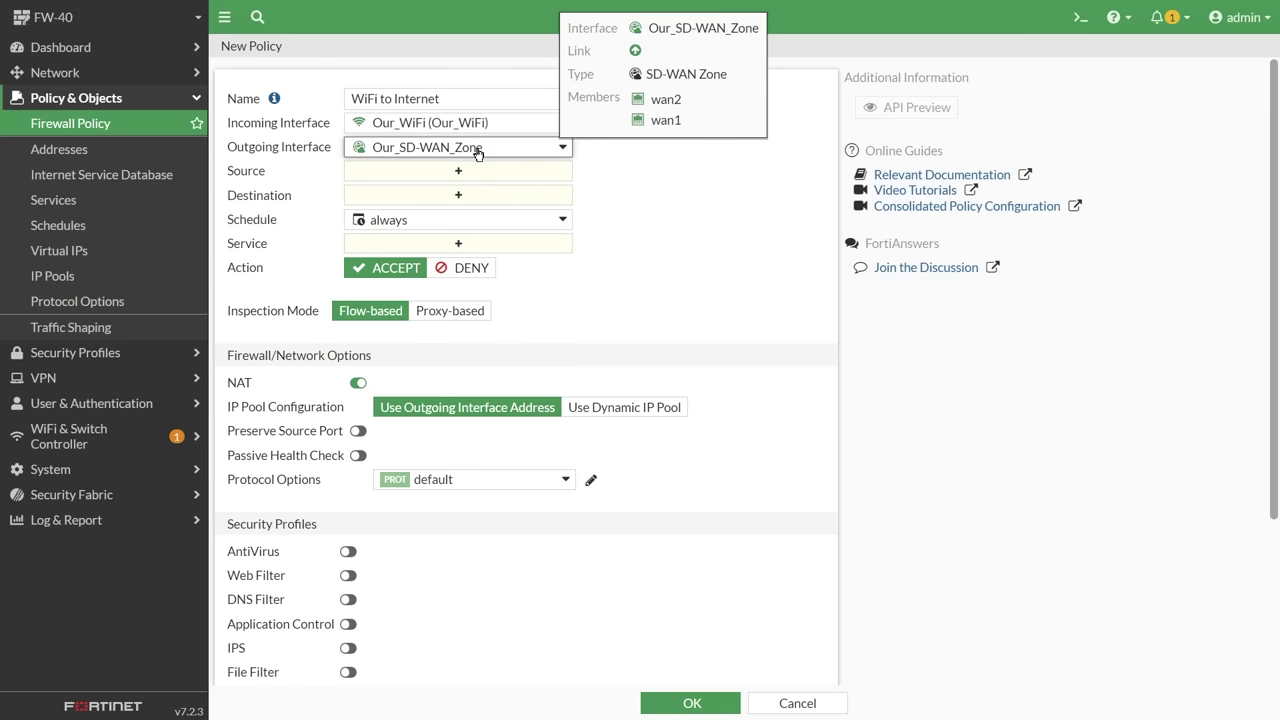
Set the WiFi to Internet policy's source to Our_WiFi address, destination to all and service to ALL
{"action": "left_click", "coordinate": [462, 172]}
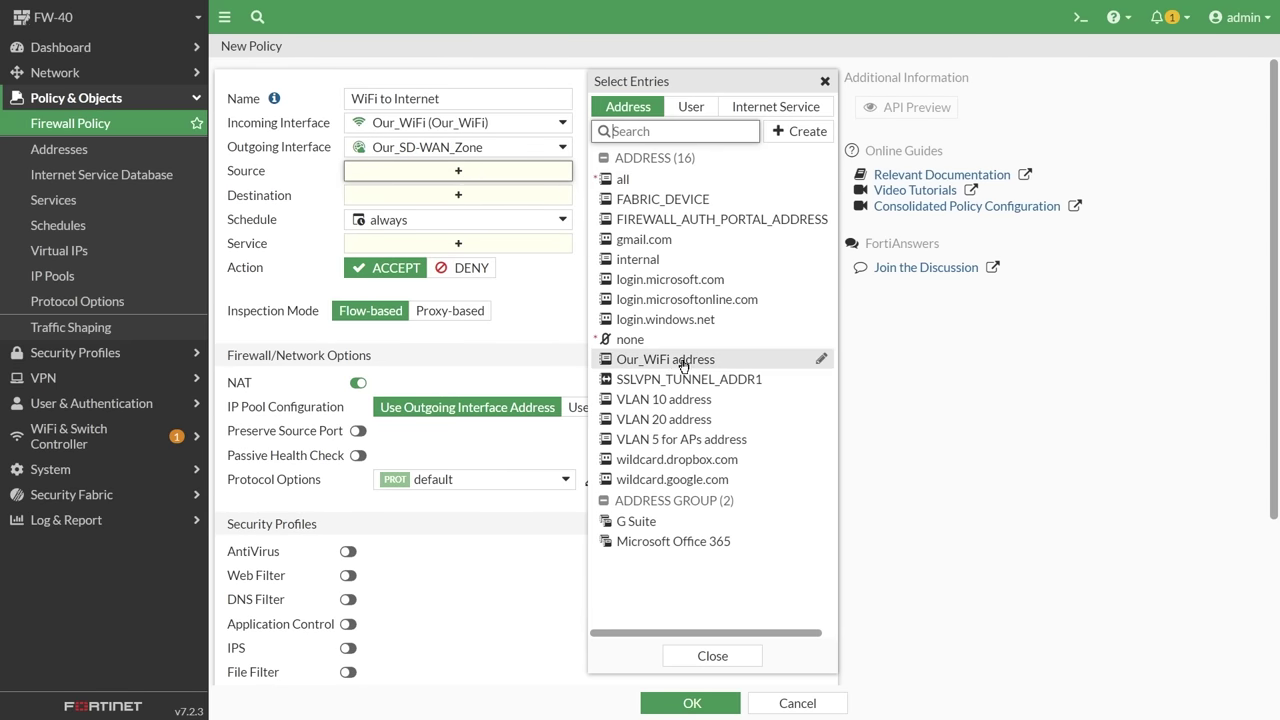
{"action": "mouse_move", "coordinate": [680, 364]}
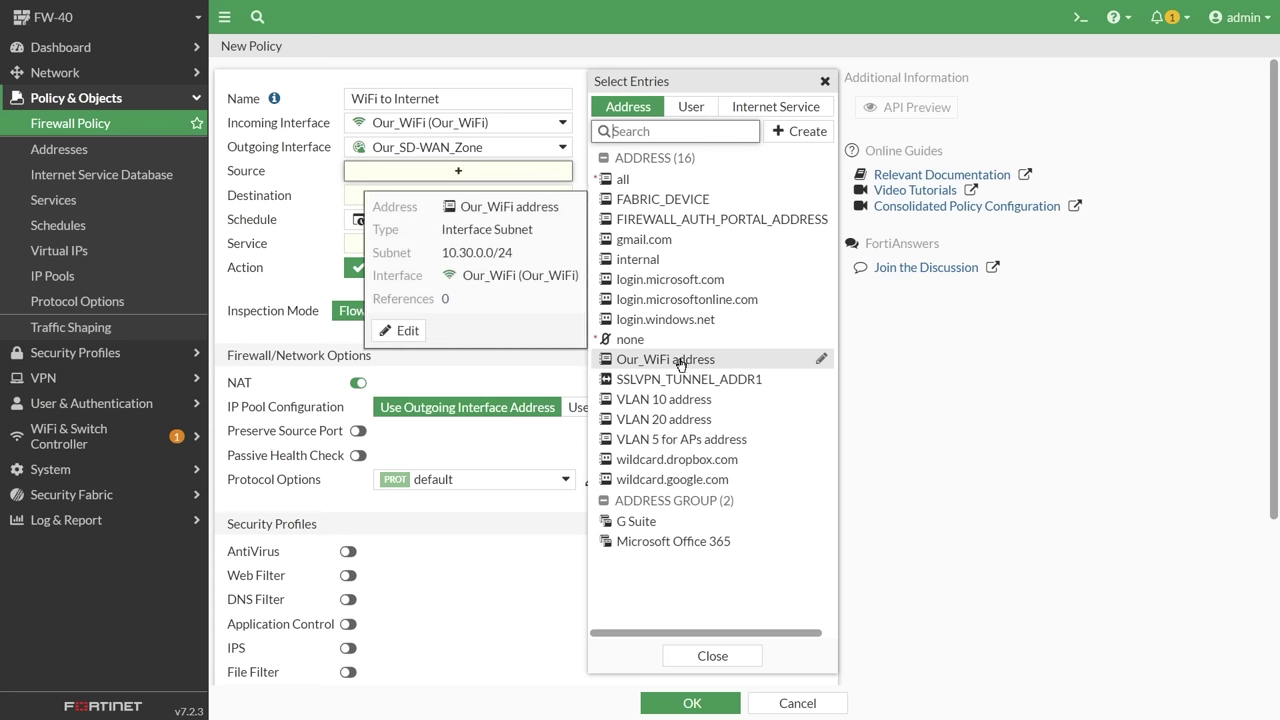
{"action": "left_click", "coordinate": [680, 364]}
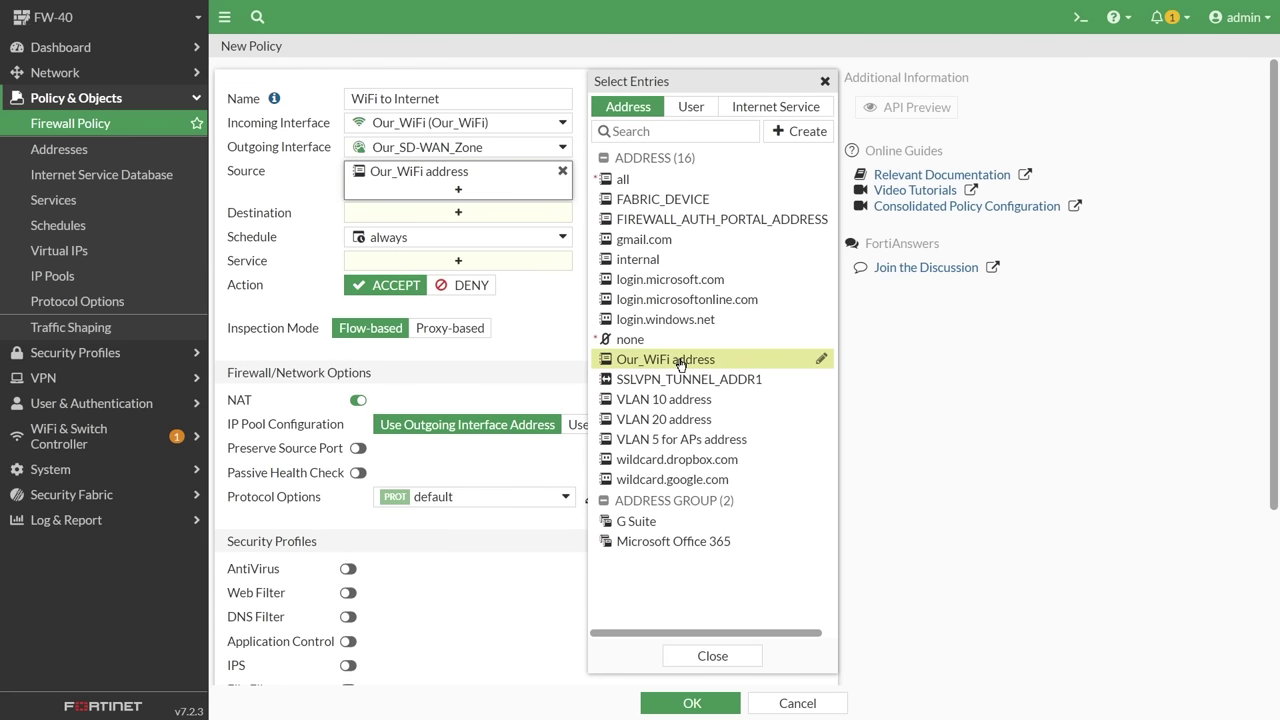
{"action": "left_click", "coordinate": [437, 214]}
{"action": "left_click", "coordinate": [630, 180]}
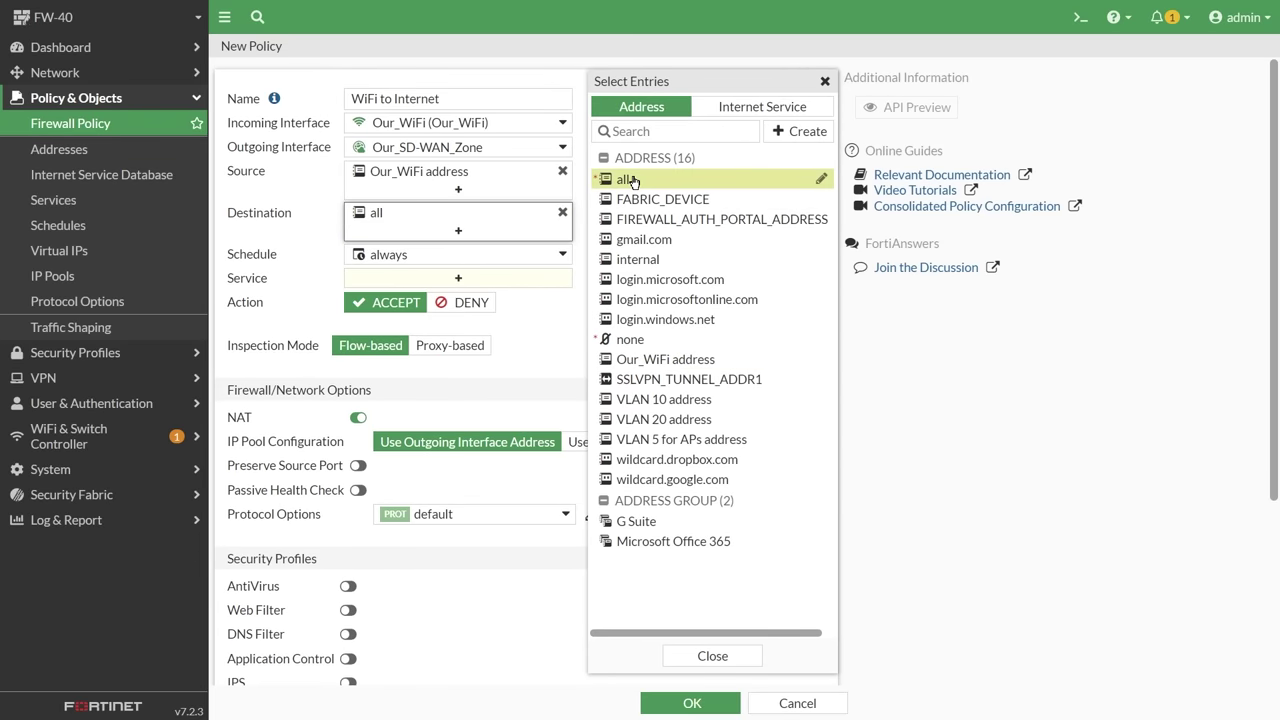
{"action": "left_click", "coordinate": [458, 278]}
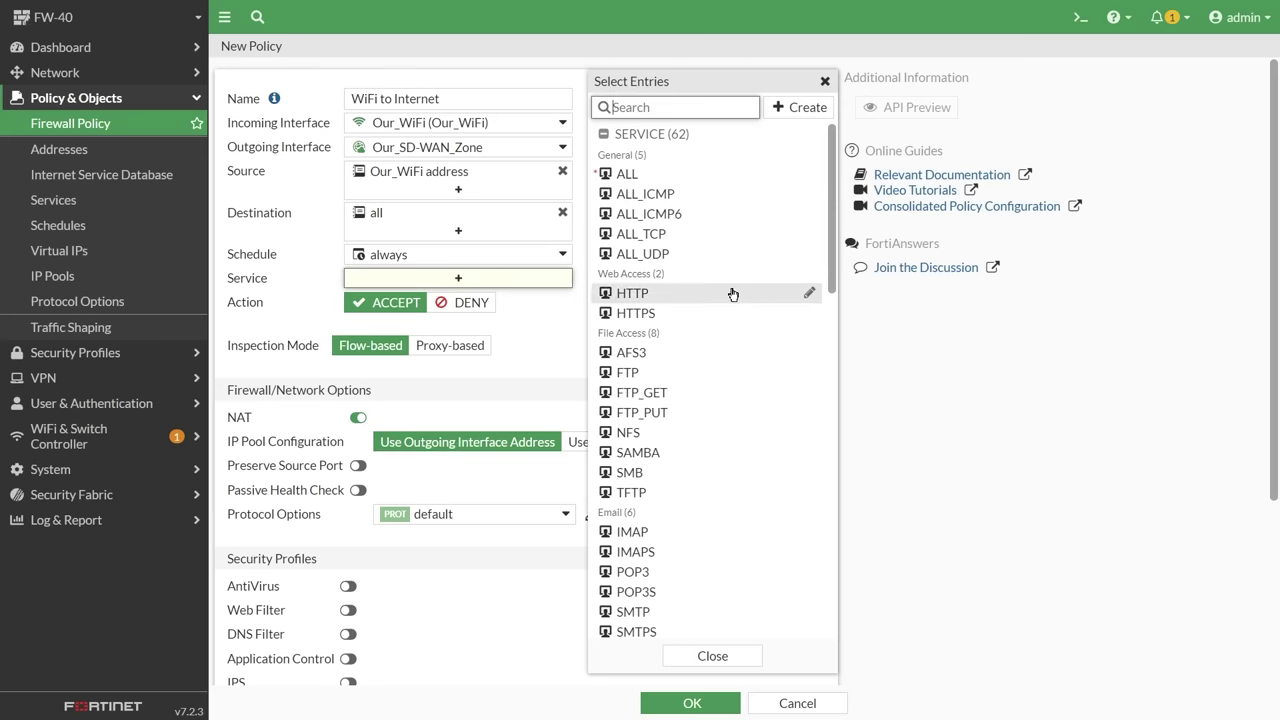
{"action": "left_click", "coordinate": [630, 176]}
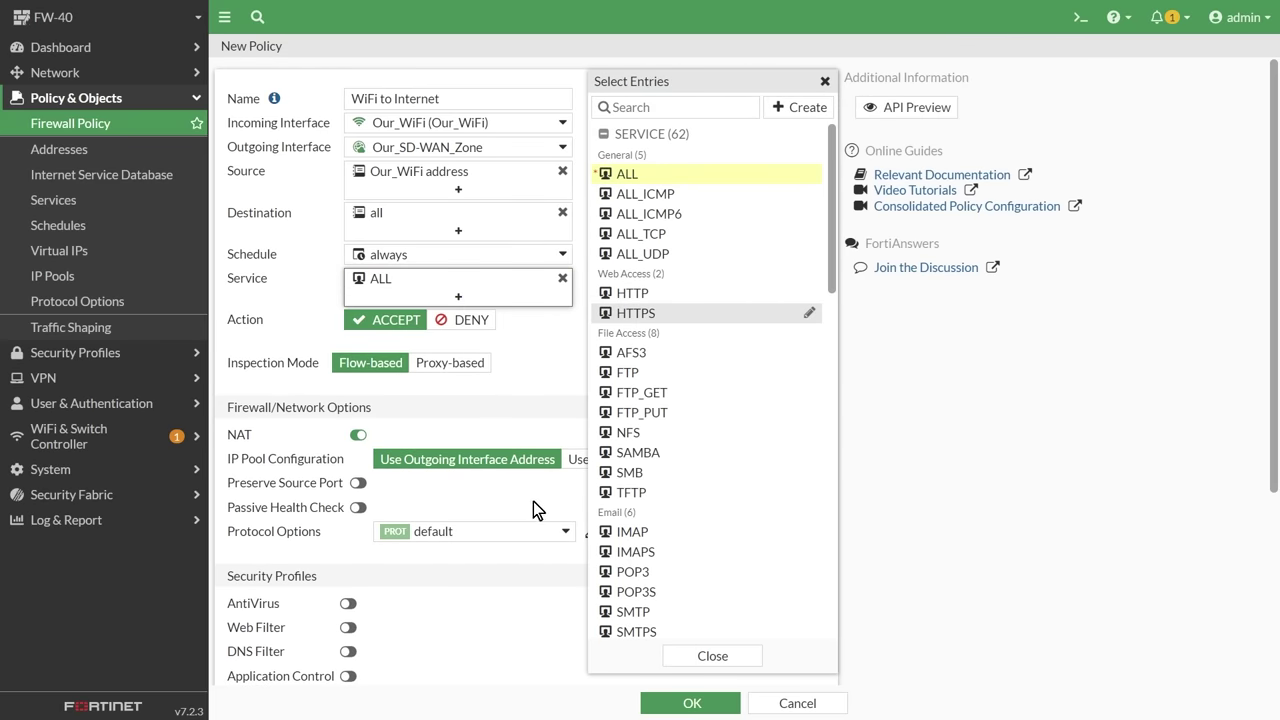
Set allowed-traffic logging to All Sessions and save the WiFi to Internet policy
{"action": "scroll", "coordinate": [466, 383], "scroll_direction": "down", "scroll_amount": 5}
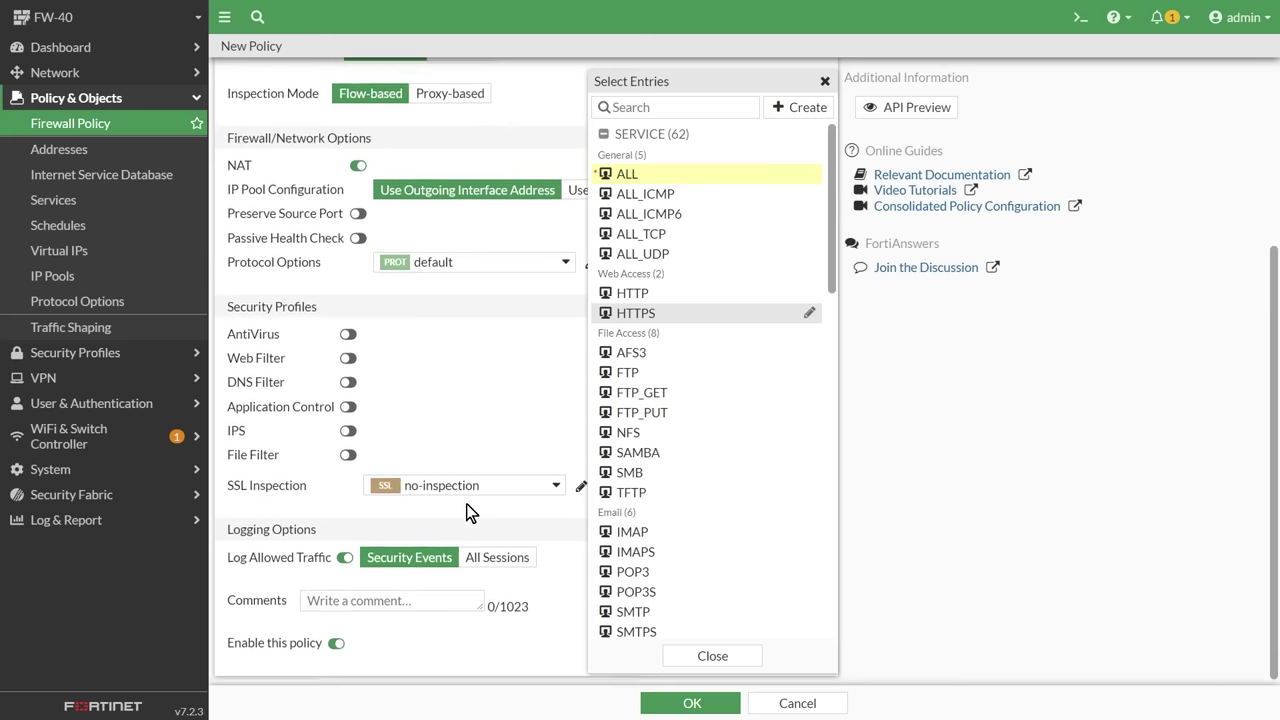
{"action": "left_click", "coordinate": [495, 552]}
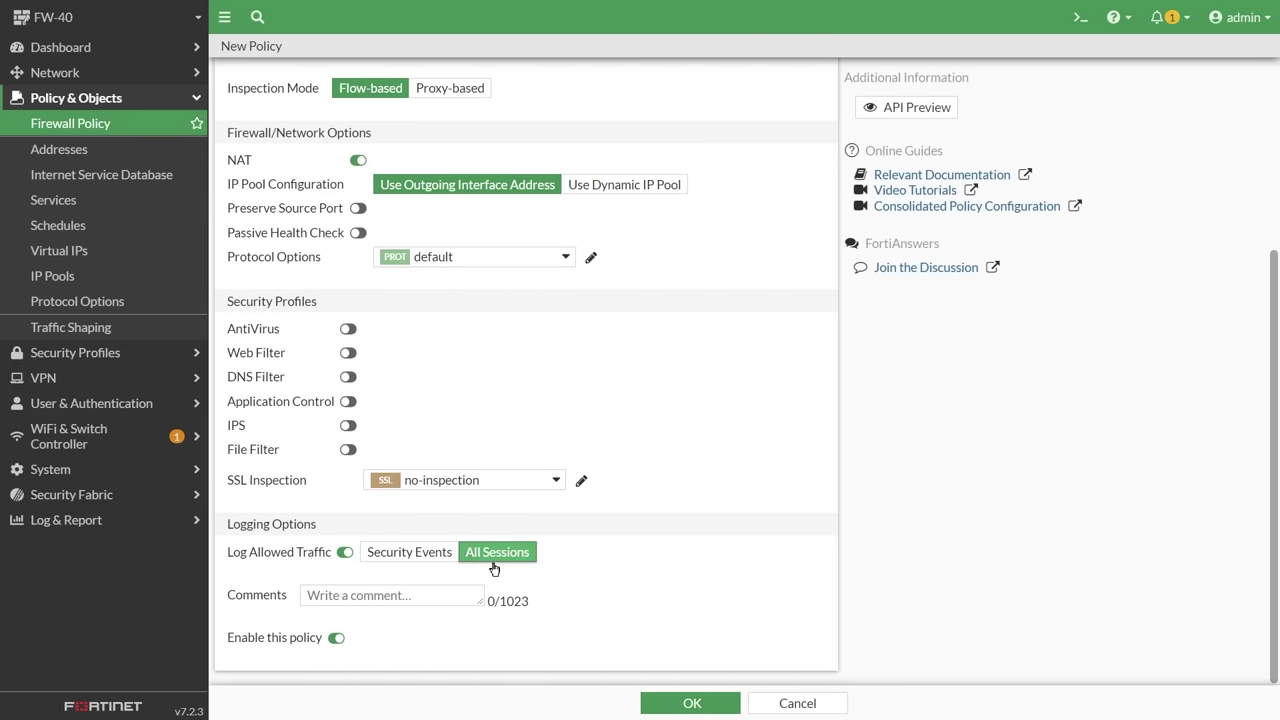
{"action": "left_click", "coordinate": [697, 703]}
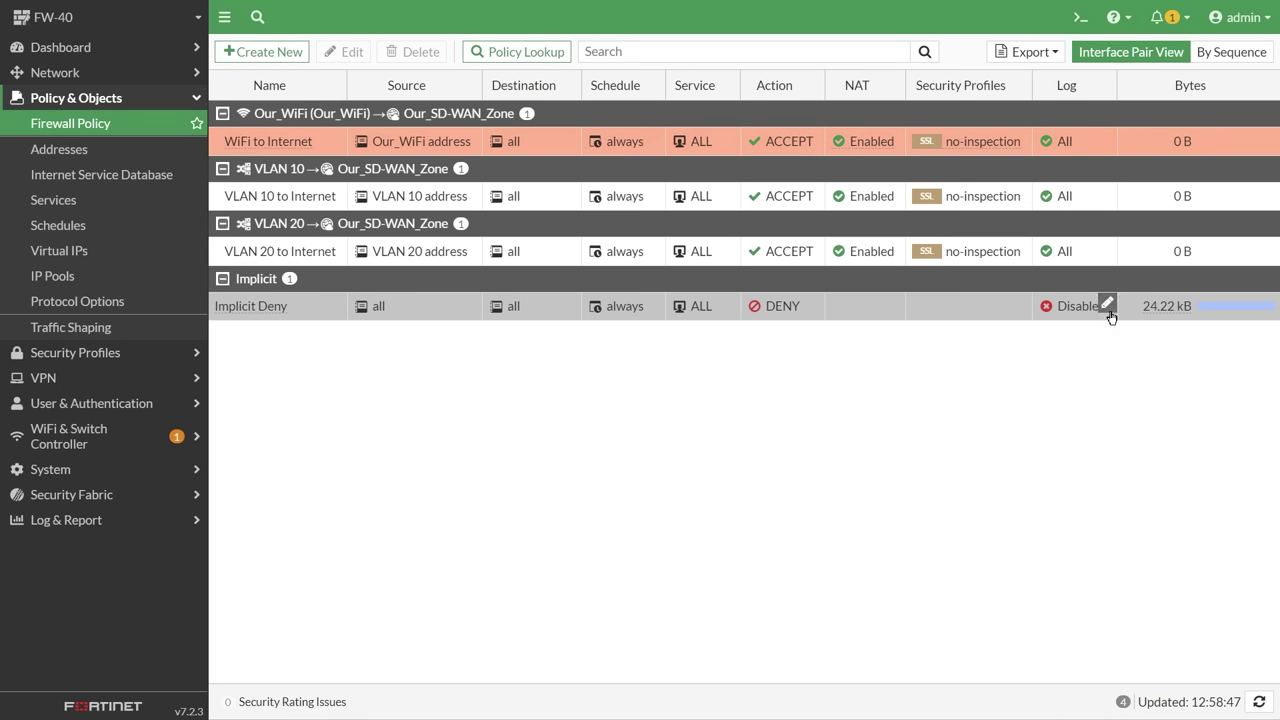
Enable logging on the Implicit Deny policy and apply the change
{"action": "left_click", "coordinate": [1107, 302]}
{"action": "left_click", "coordinate": [1110, 308]}
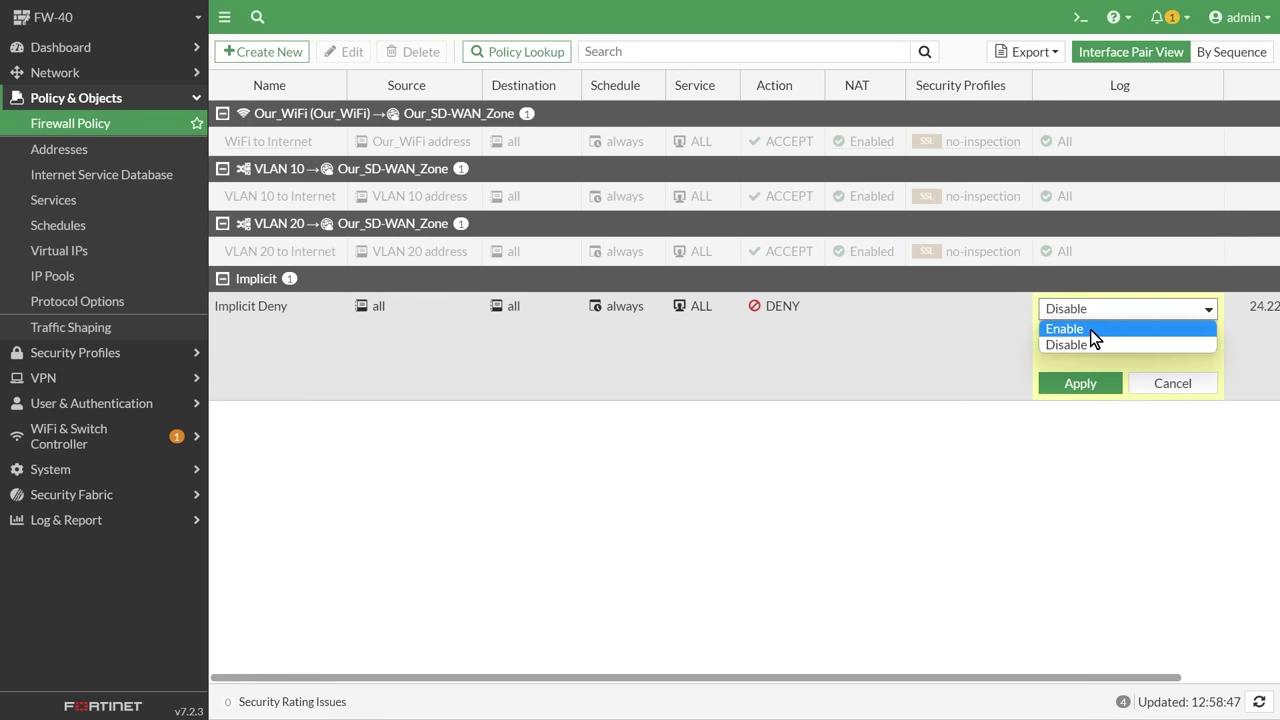
{"action": "left_click", "coordinate": [1090, 332]}
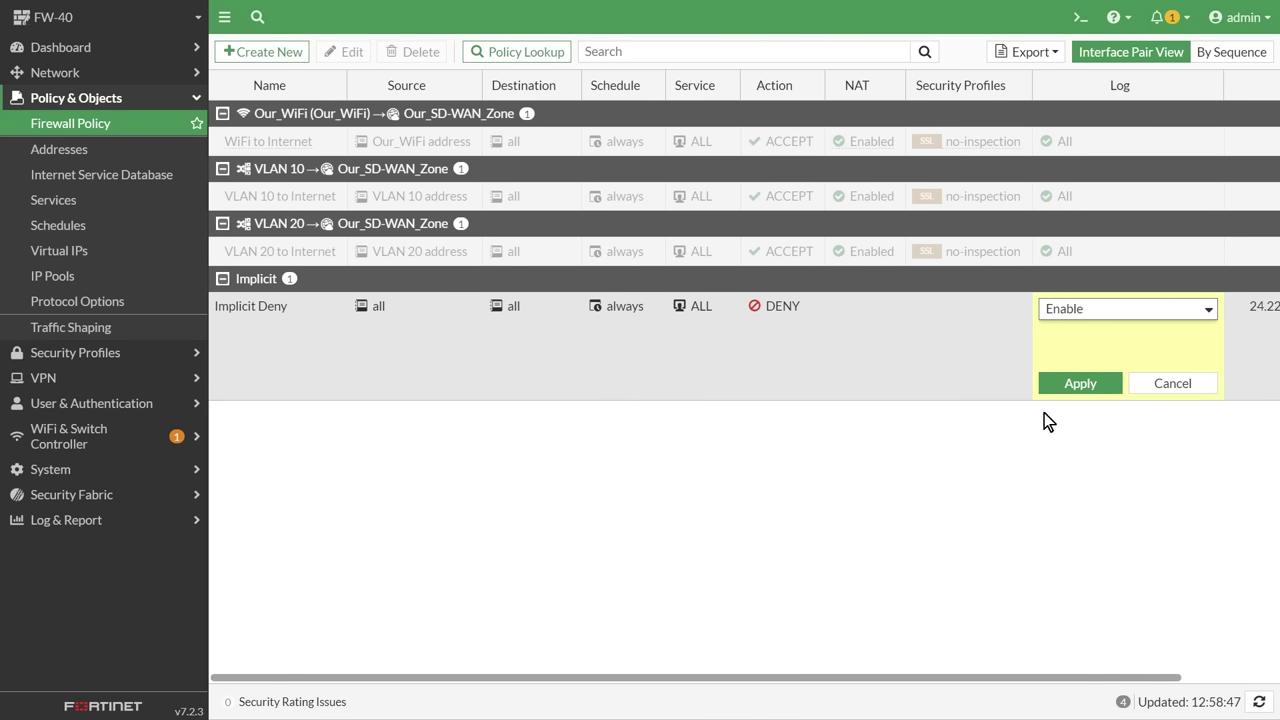
{"action": "left_click", "coordinate": [1078, 387]}
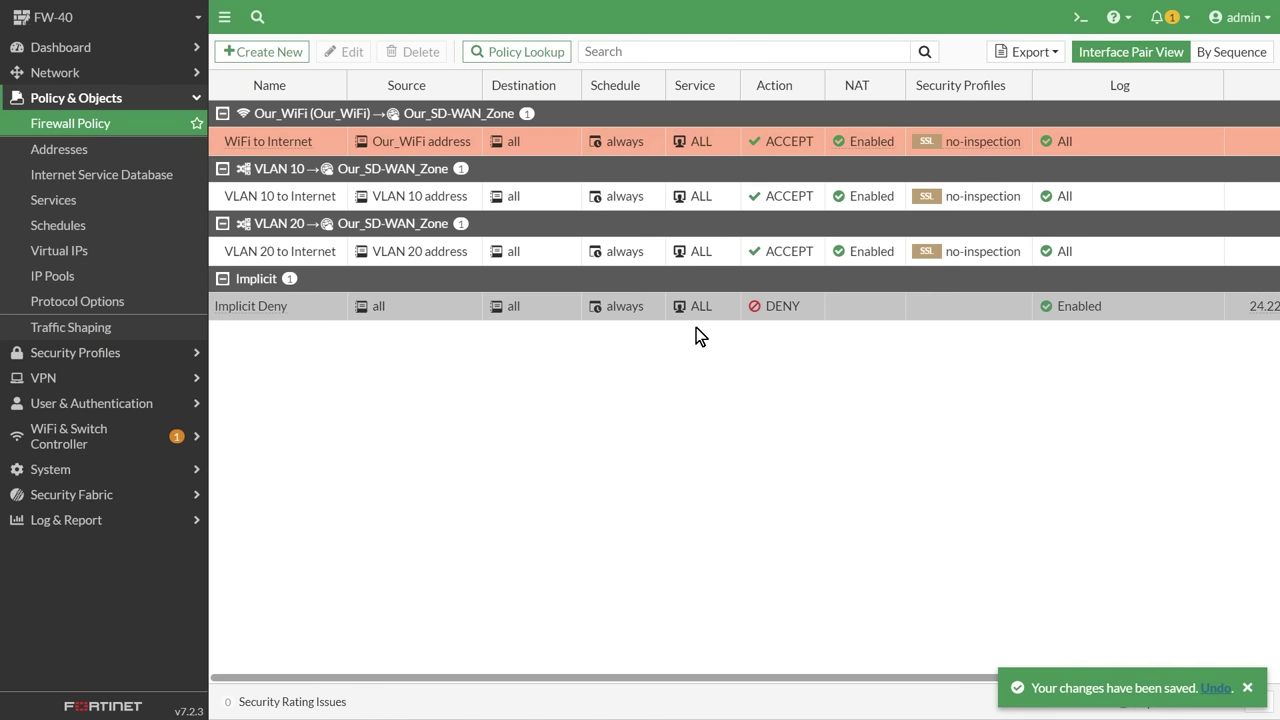
Authorize the FortiAP that is waiting for authorization among the managed FortiAPs
{"action": "left_click", "coordinate": [88, 438]}
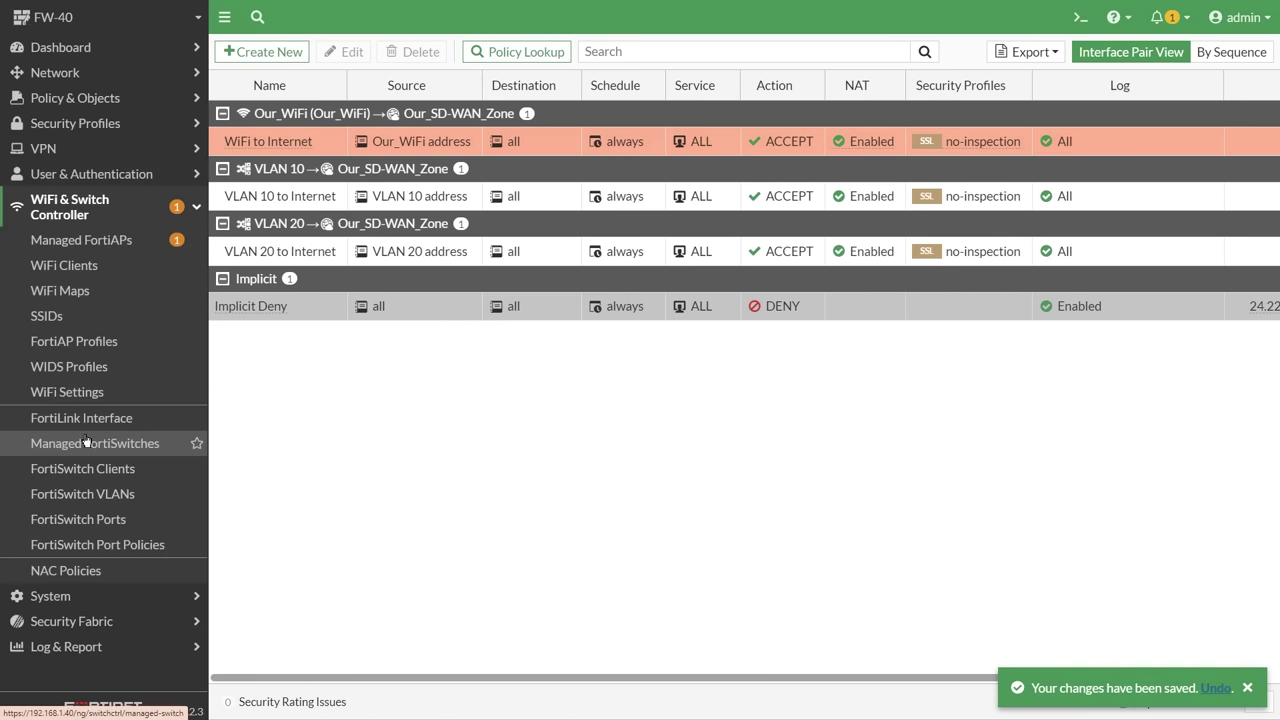
{"action": "left_click", "coordinate": [110, 248]}
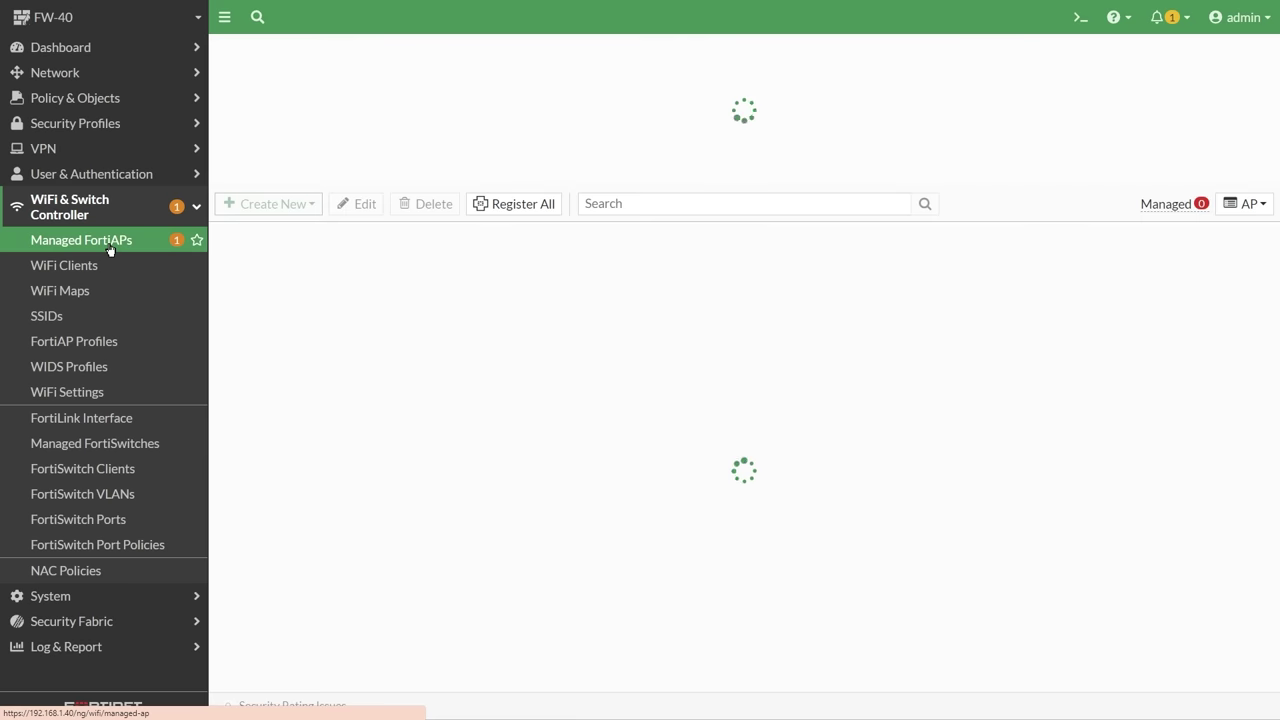
{"action": "right_click", "coordinate": [453, 313]}
{"action": "left_click", "coordinate": [497, 364]}
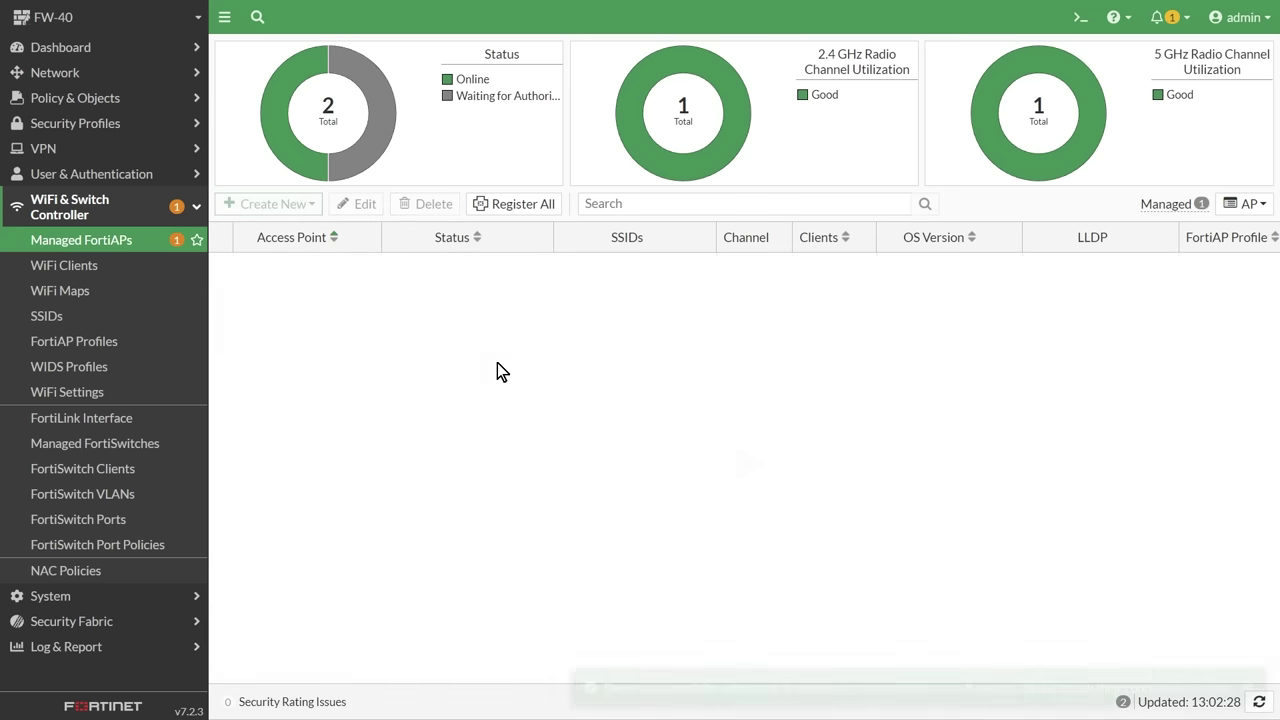
Name the newly authorized FortiAP AP-1 and save its settings
{"action": "right_click", "coordinate": [352, 316]}
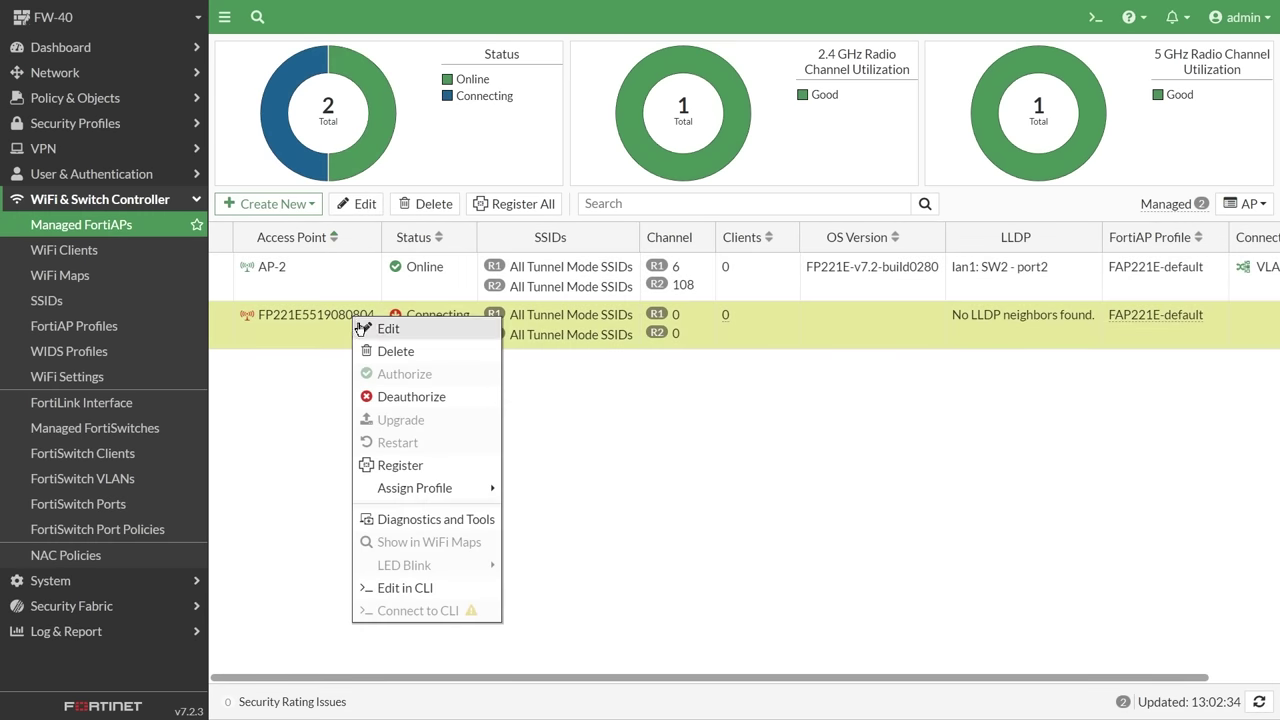
{"action": "left_click", "coordinate": [394, 328]}
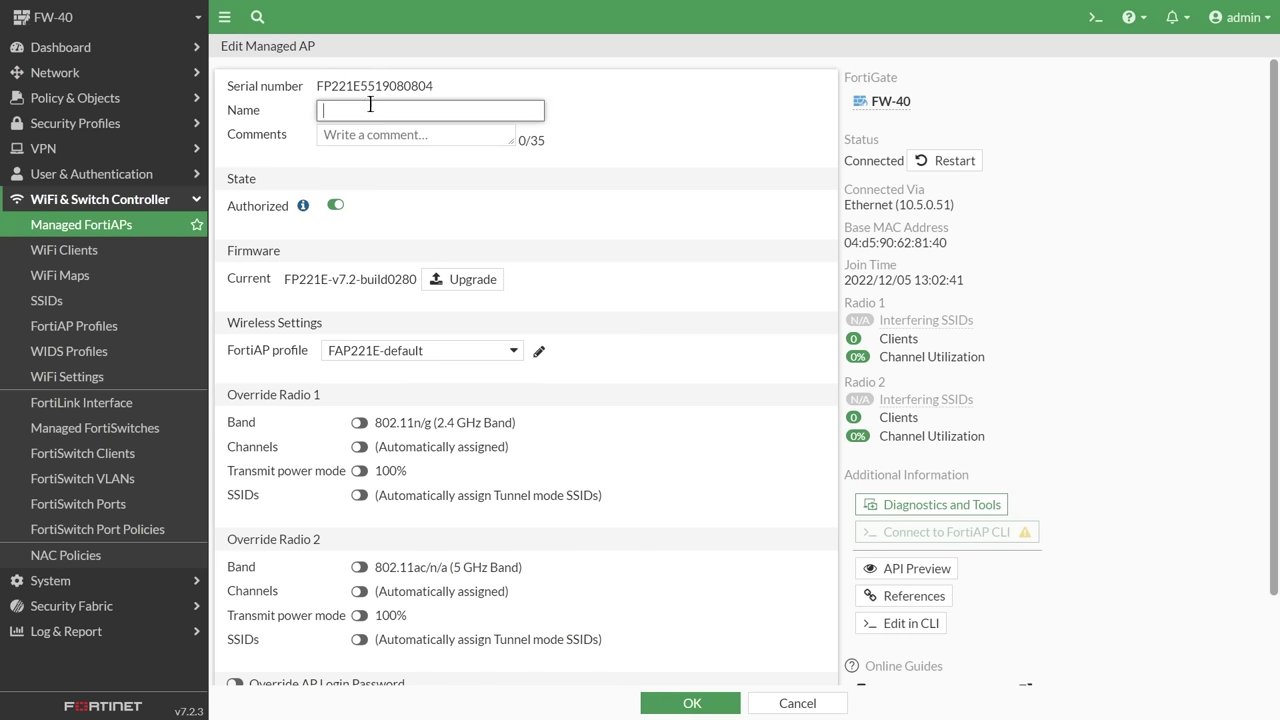
{"action": "type", "text": "AP-1"}
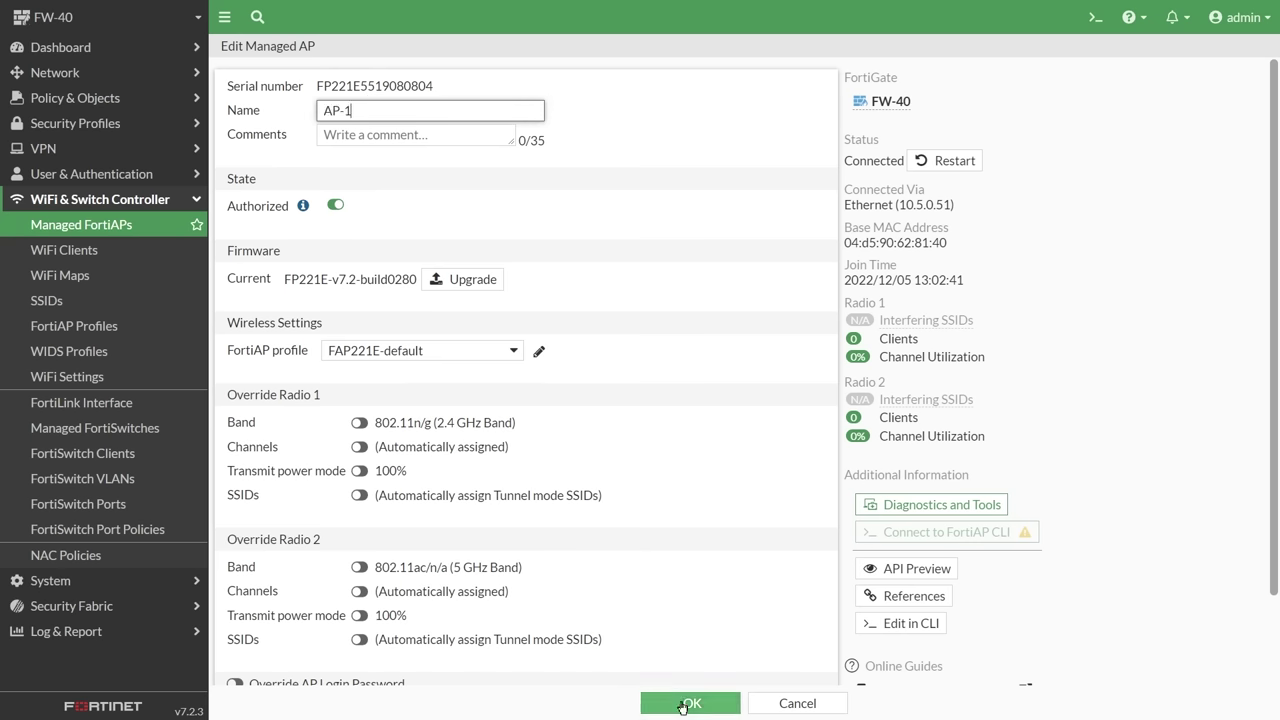
{"action": "left_click", "coordinate": [688, 703]}
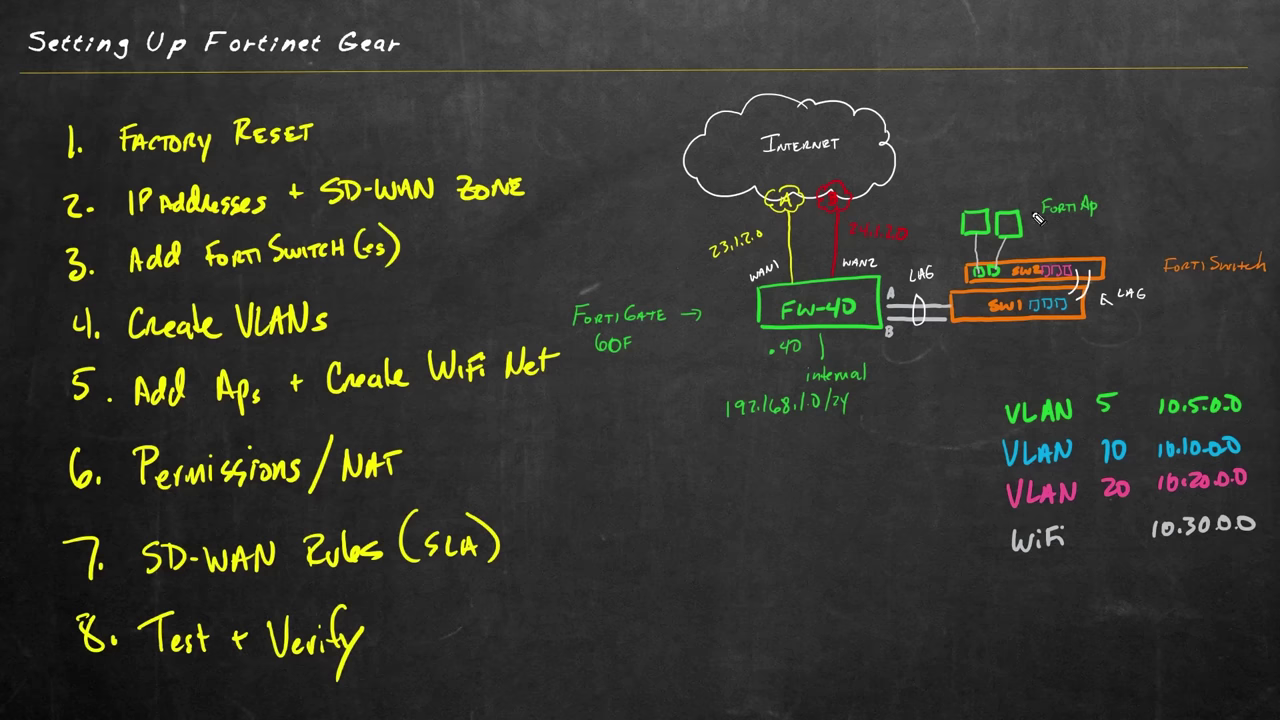
{"action": "mouse_move", "coordinate": [312, 513]}
{"action": "left_mouse_down"}
{"action": "mouse_move", "coordinate": [60, 578]}
{"action": "mouse_move", "coordinate": [494, 578]}
{"action": "mouse_move", "coordinate": [212, 518]}
{"action": "left_mouse_up"}
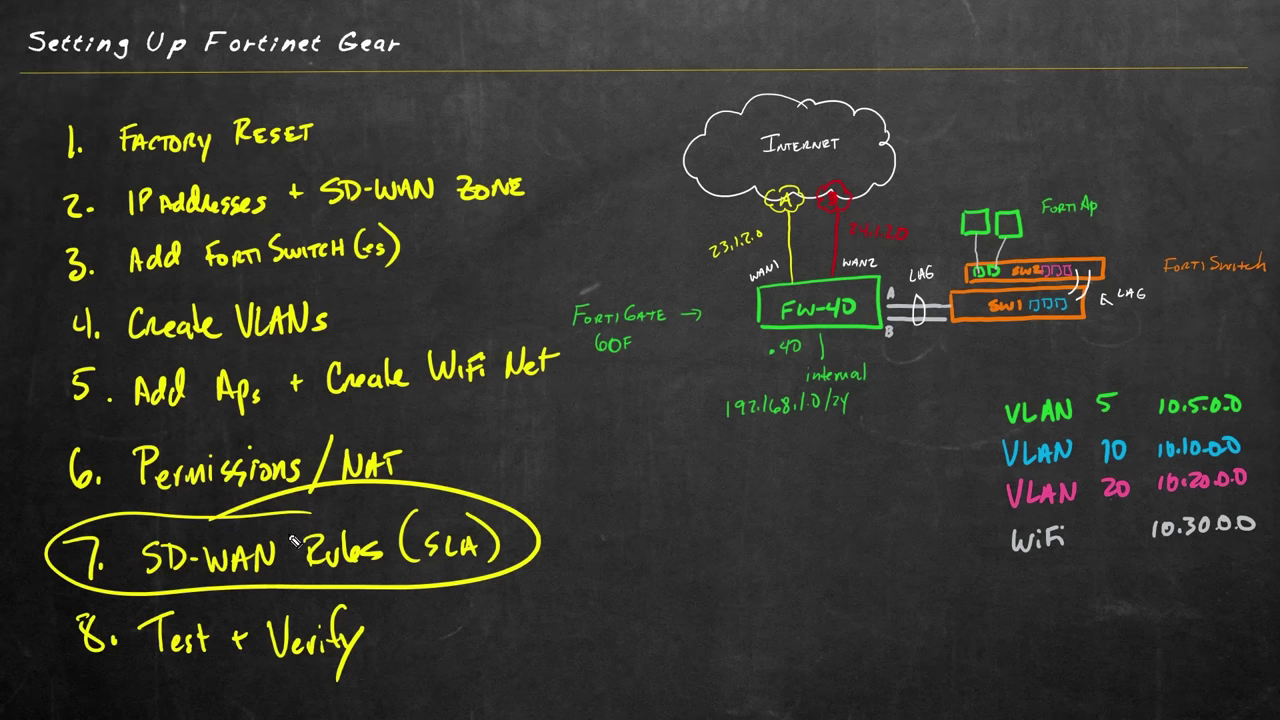
{"action": "left_click_drag", "start_coordinate": [708, 298], "coordinate": [730, 288]}
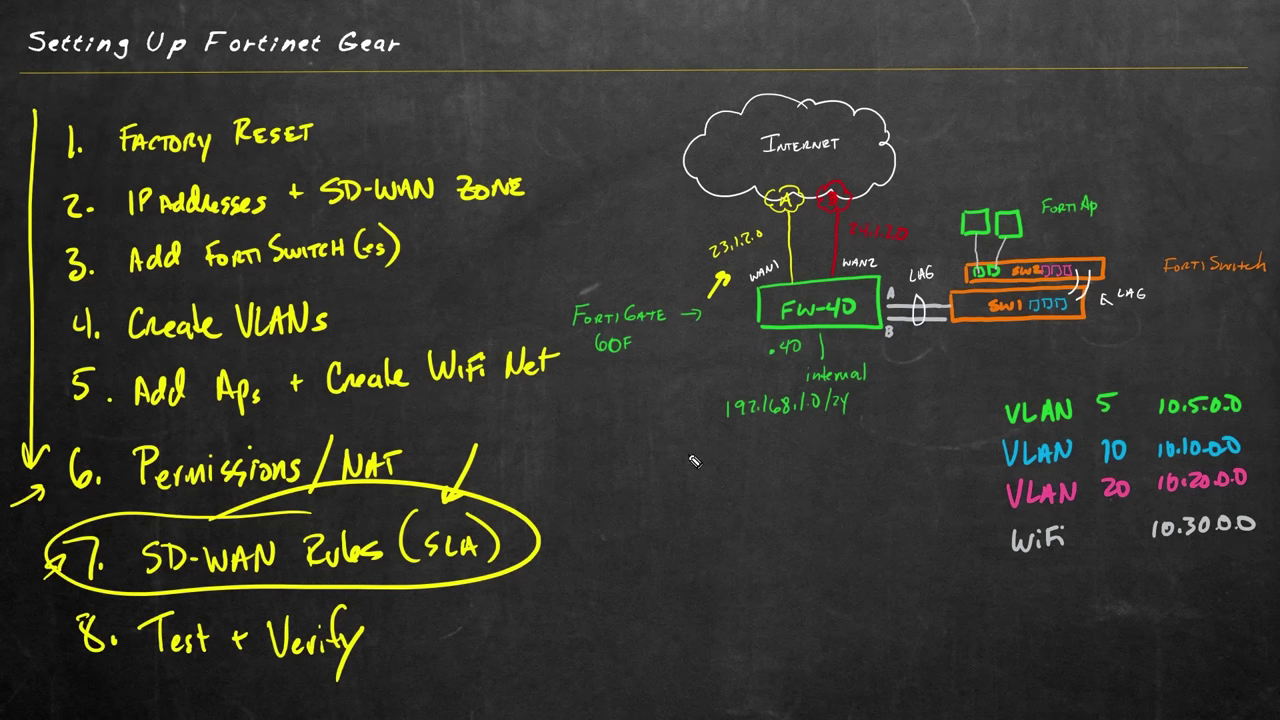
{"action": "mouse_move", "coordinate": [703, 474]}
{"action": "left_mouse_down"}
{"action": "mouse_move", "coordinate": [690, 497]}
{"action": "mouse_move", "coordinate": [752, 496]}
{"action": "mouse_move", "coordinate": [765, 480]}
{"action": "left_mouse_up"}
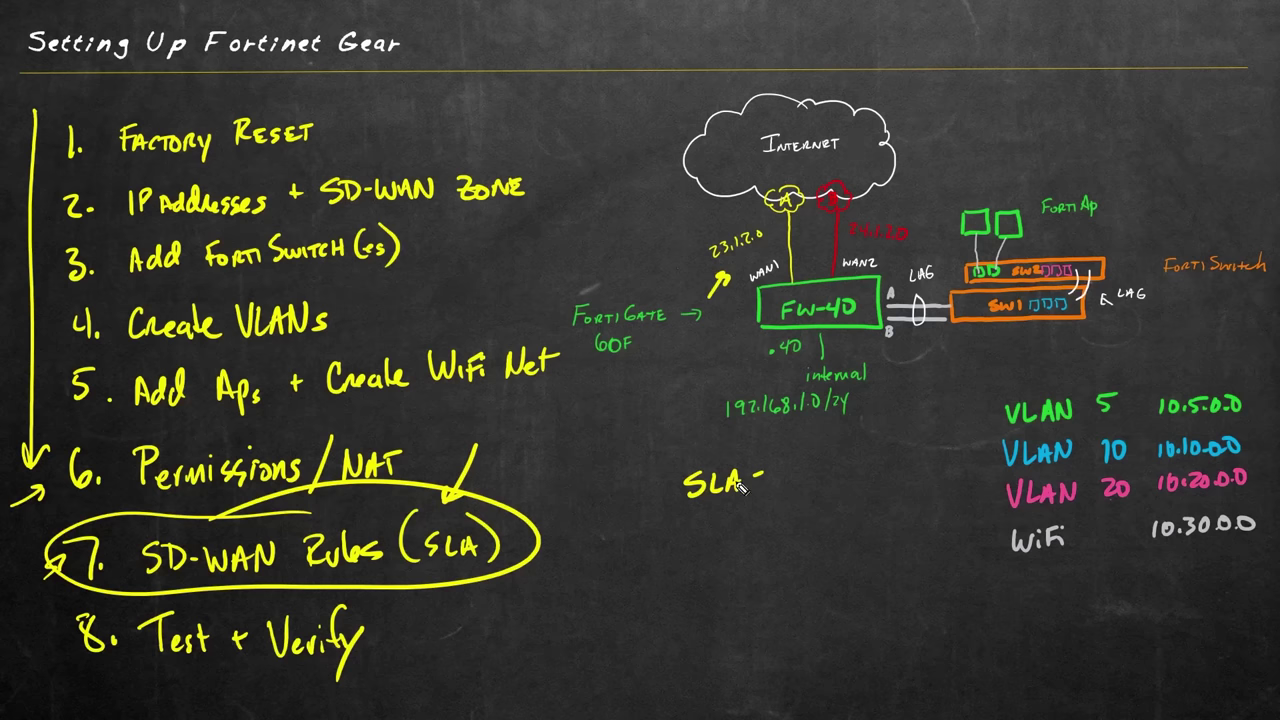
{"action": "mouse_move", "coordinate": [795, 464]}
{"action": "left_mouse_down"}
{"action": "mouse_move", "coordinate": [796, 481]}
{"action": "mouse_move", "coordinate": [834, 462]}
{"action": "mouse_move", "coordinate": [882, 466]}
{"action": "left_mouse_up"}
{"action": "mouse_move", "coordinate": [812, 492]}
{"action": "left_mouse_down"}
{"action": "mouse_move", "coordinate": [804, 506]}
{"action": "mouse_move", "coordinate": [820, 493]}
{"action": "mouse_move", "coordinate": [866, 500]}
{"action": "left_mouse_up"}
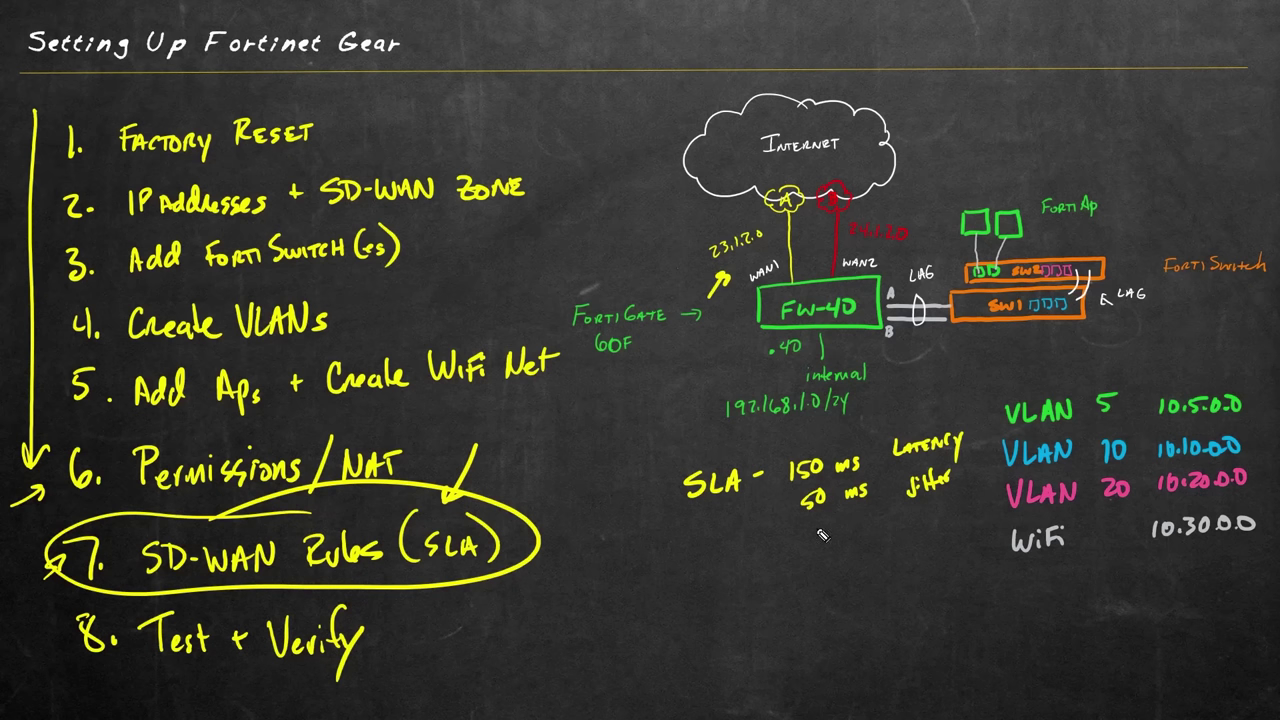
{"action": "left_click_drag", "start_coordinate": [816, 534], "coordinate": [824, 532]}
{"action": "mouse_move", "coordinate": [830, 520]}
{"action": "left_mouse_down"}
{"action": "mouse_move", "coordinate": [814, 550]}
{"action": "mouse_move", "coordinate": [894, 524]}
{"action": "mouse_move", "coordinate": [932, 530]}
{"action": "left_mouse_up"}
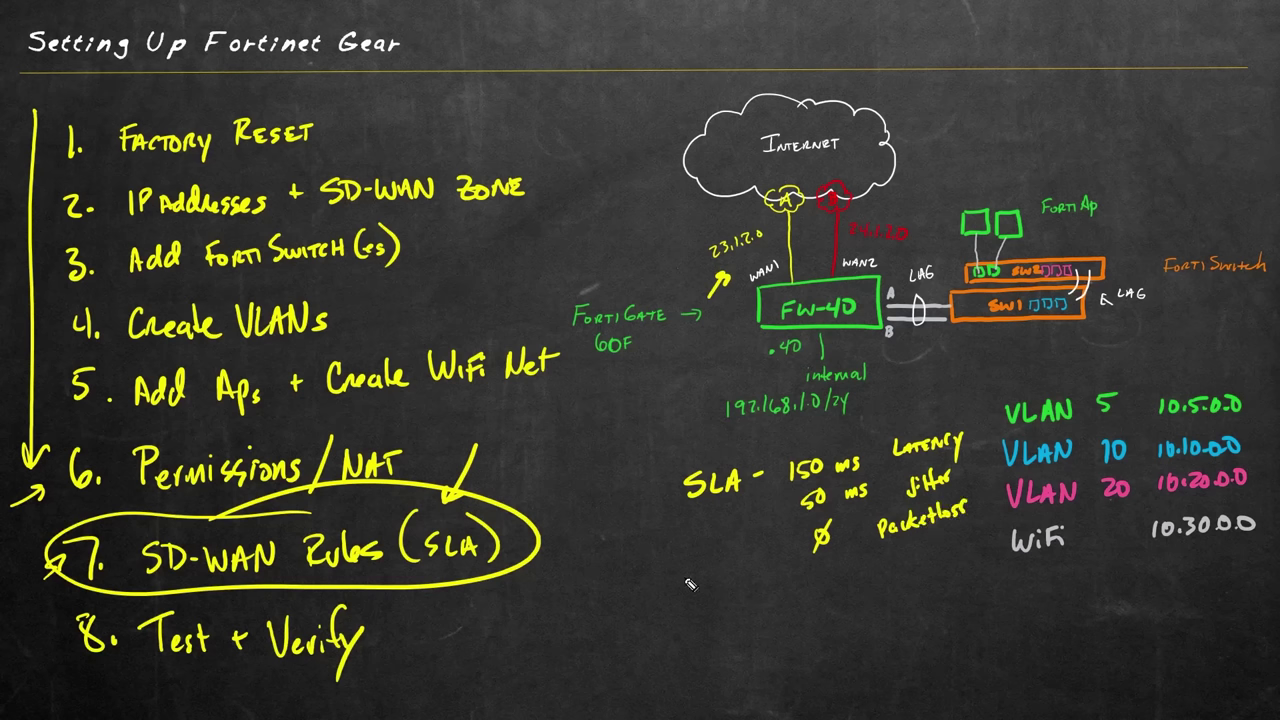
{"action": "left_click_drag", "start_coordinate": [650, 598], "coordinate": [1000, 550]}
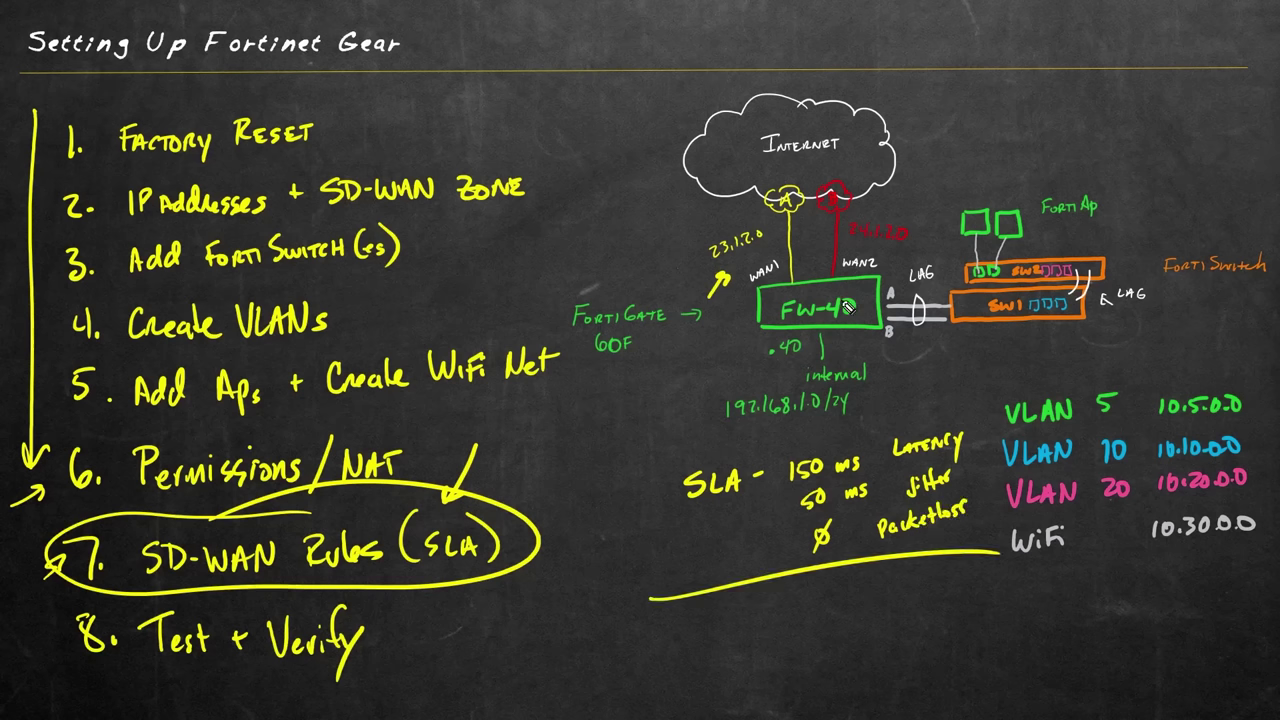
{"action": "mouse_move", "coordinate": [900, 468]}
{"action": "left_mouse_down"}
{"action": "mouse_move", "coordinate": [968, 424]}
{"action": "mouse_move", "coordinate": [896, 440]}
{"action": "left_mouse_up"}
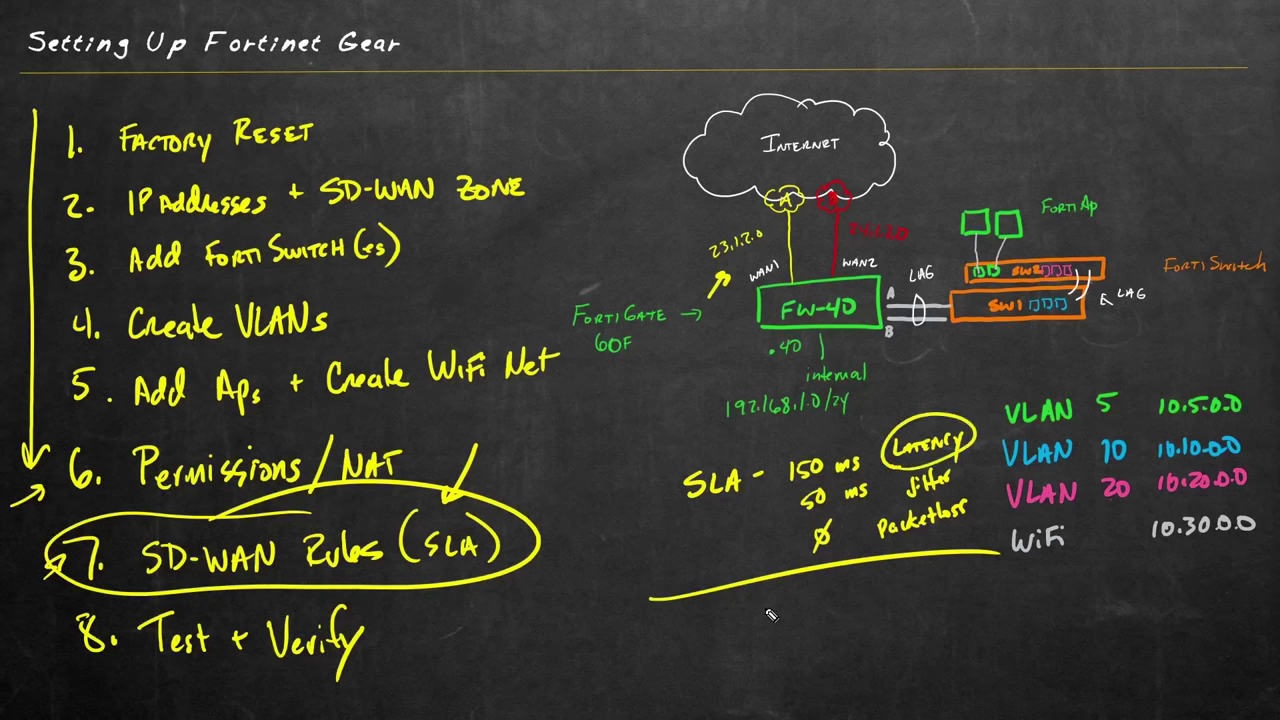
{"action": "mouse_move", "coordinate": [790, 596]}
{"action": "left_mouse_down"}
{"action": "mouse_move", "coordinate": [845, 610]}
{"action": "mouse_move", "coordinate": [848, 594]}
{"action": "left_mouse_up"}
{"action": "left_click_drag", "start_coordinate": [796, 619], "coordinate": [846, 612]}
{"action": "left_click_drag", "start_coordinate": [750, 617], "coordinate": [773, 615]}
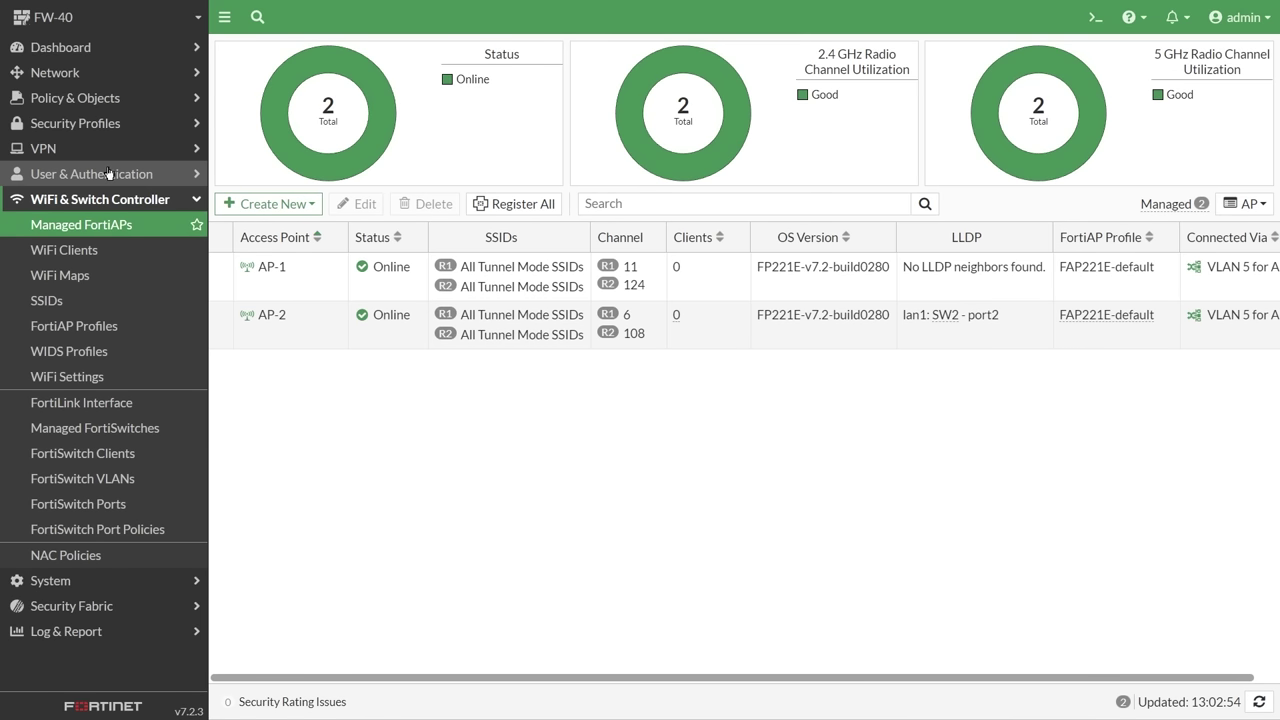
Examine the gateway, cost and bandwidth of the member interfaces in Our_SD-WAN_Zone
{"action": "left_click", "coordinate": [58, 72]}
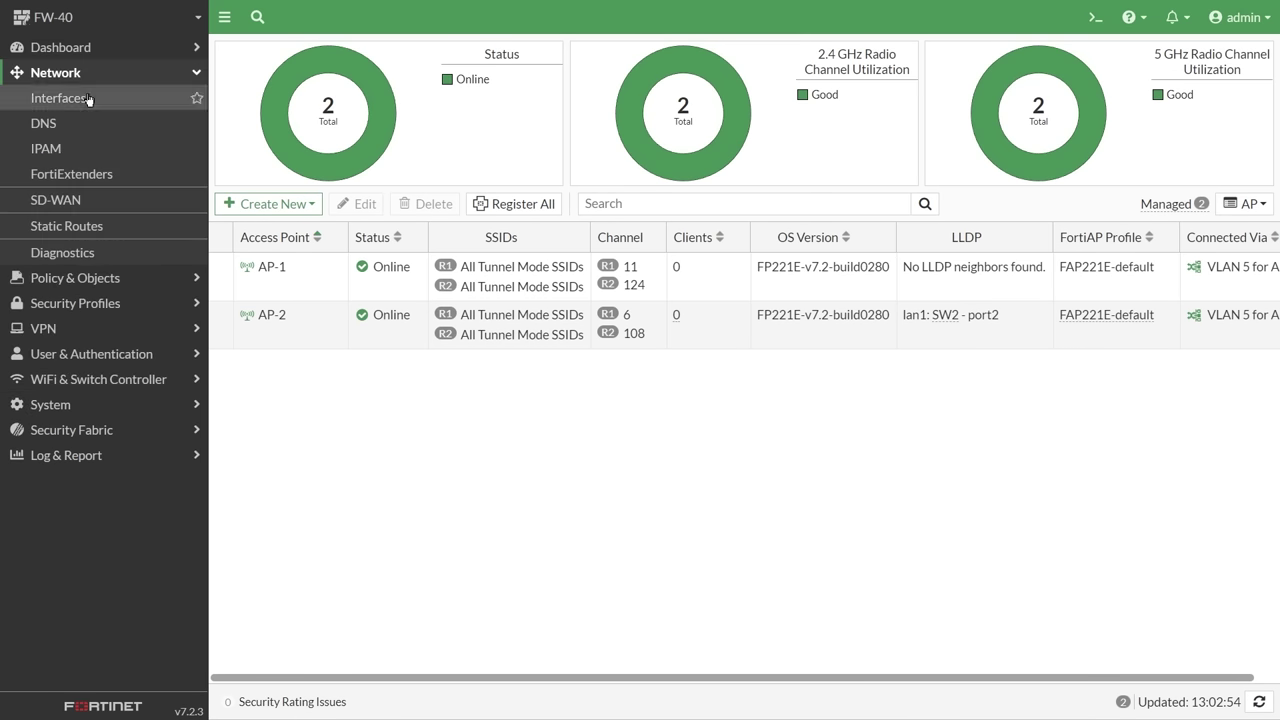
{"action": "left_click", "coordinate": [89, 204]}
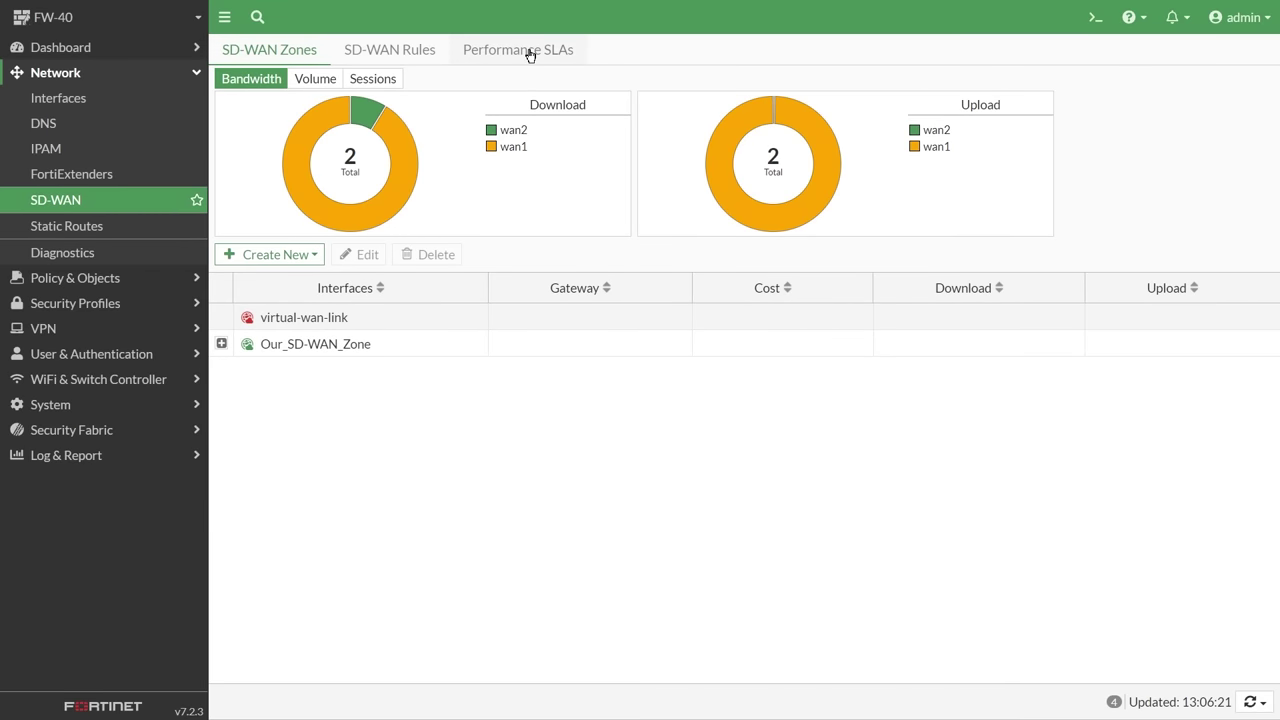
{"action": "left_click", "coordinate": [221, 343]}
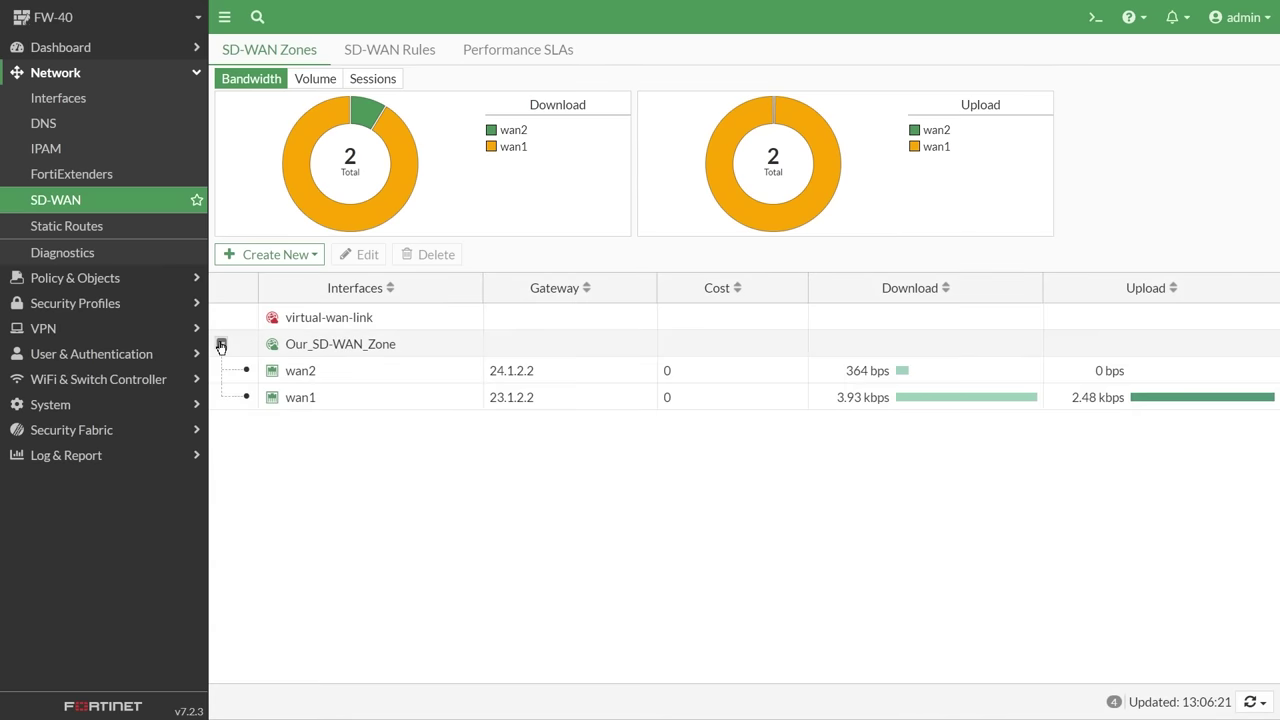
{"action": "left_click", "coordinate": [342, 404]}
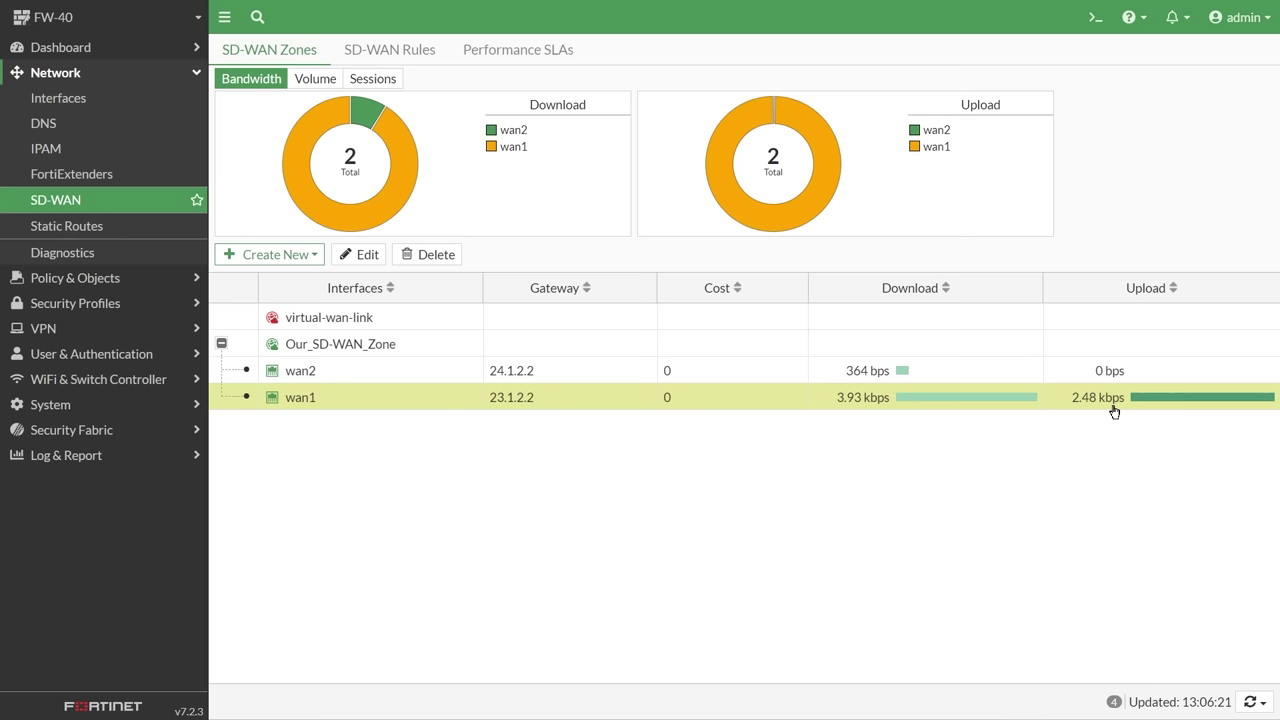
Delete all the default SD-WAN performance SLAs, from Default_AWS through Default_Office_365
{"action": "left_click", "coordinate": [521, 51]}
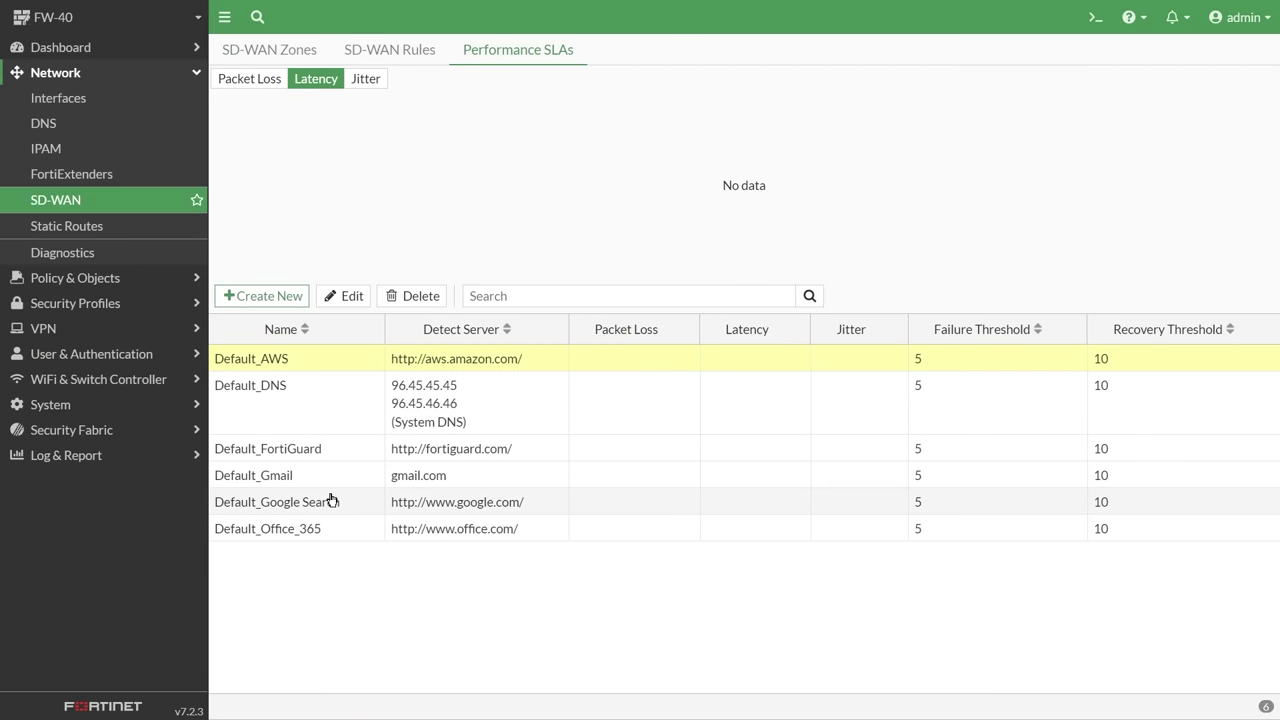
{"action": "left_click", "coordinate": [337, 528], "text": "shift"}
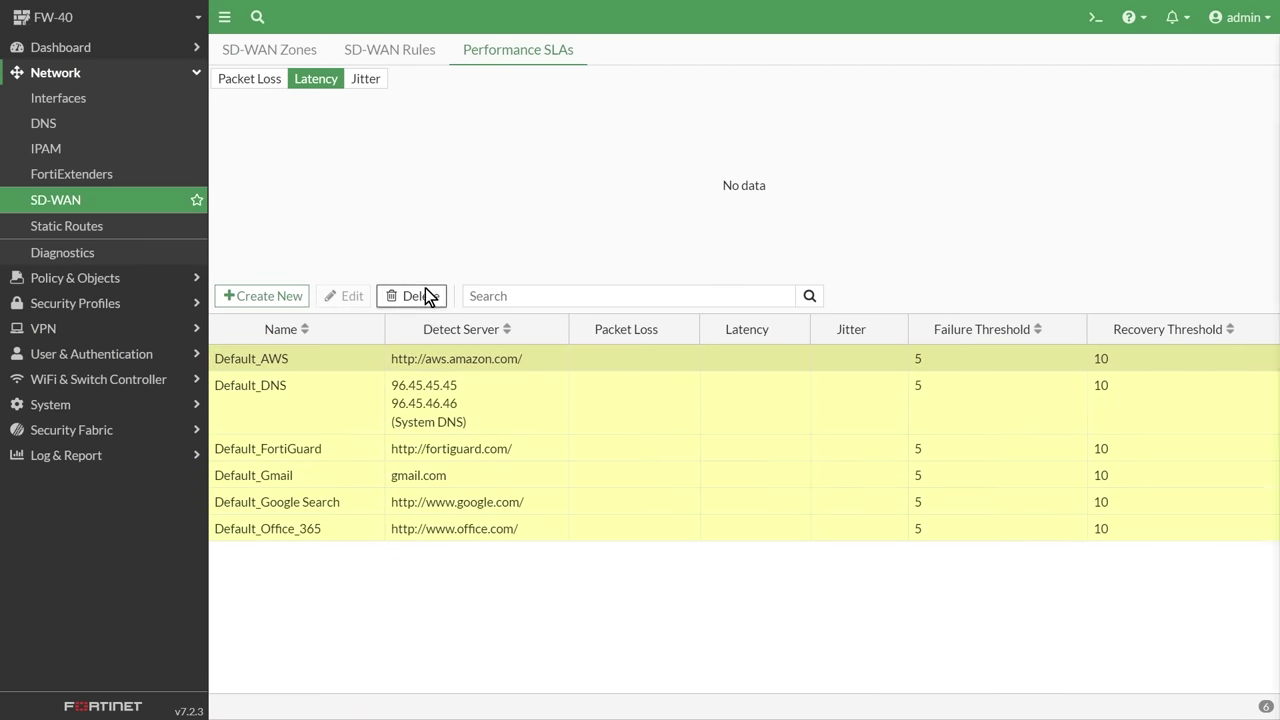
{"action": "left_click", "coordinate": [425, 296]}
{"action": "left_click", "coordinate": [1017, 703]}
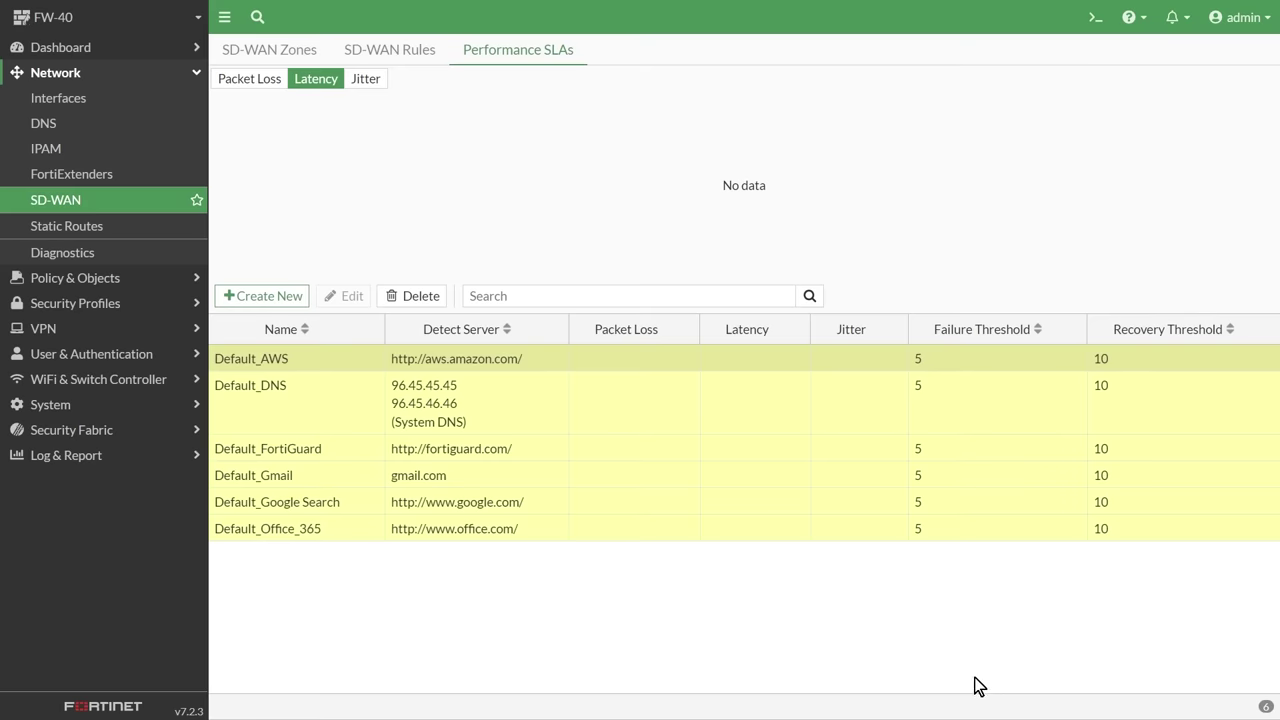
Create a performance SLA named Measure_Both_Paths with 8.8.8.8 and 1.1.1.1 as its probe servers
{"action": "left_click", "coordinate": [271, 296]}
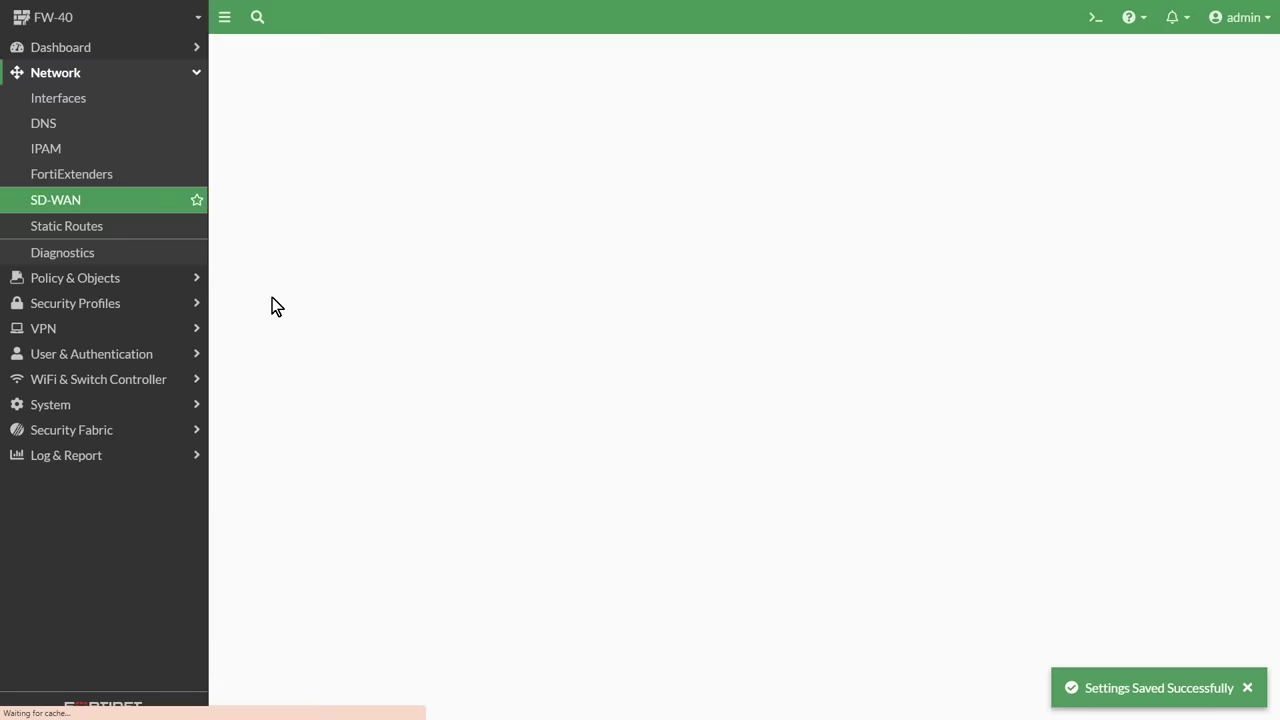
{"action": "left_click", "coordinate": [373, 85]}
{"action": "type", "text": "Measure_Both_Paths"}
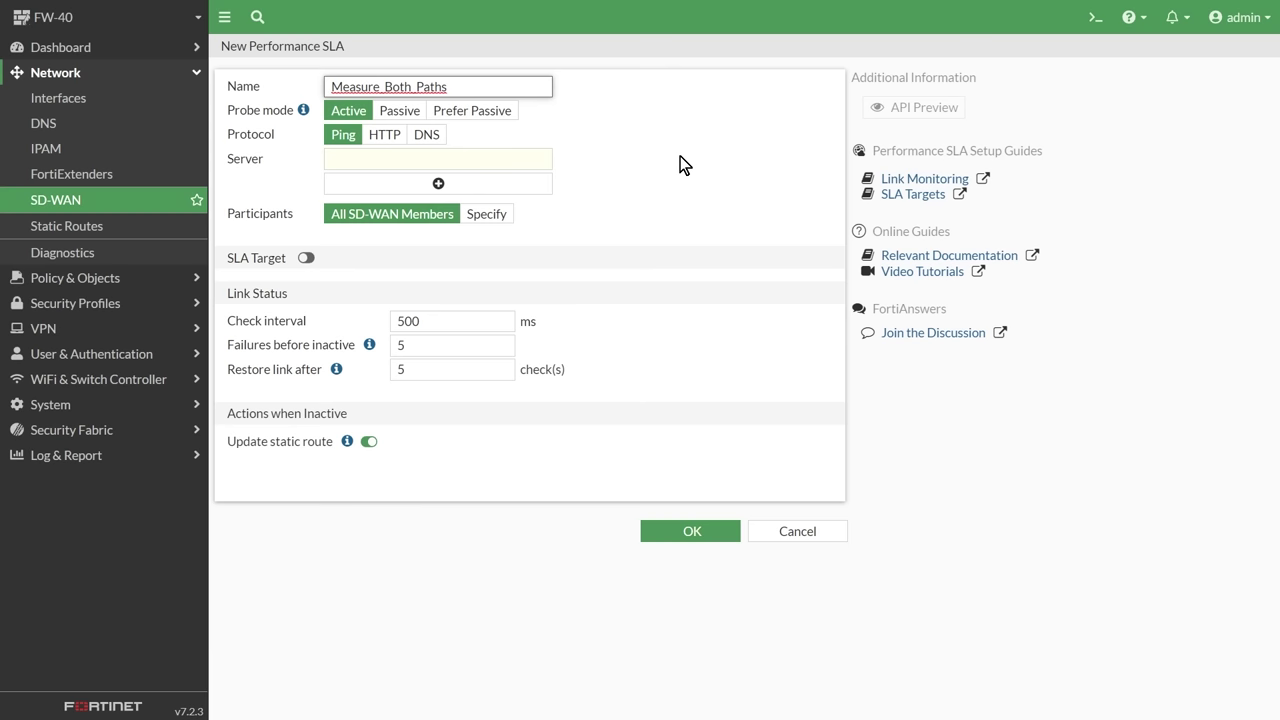
{"action": "left_click", "coordinate": [461, 165]}
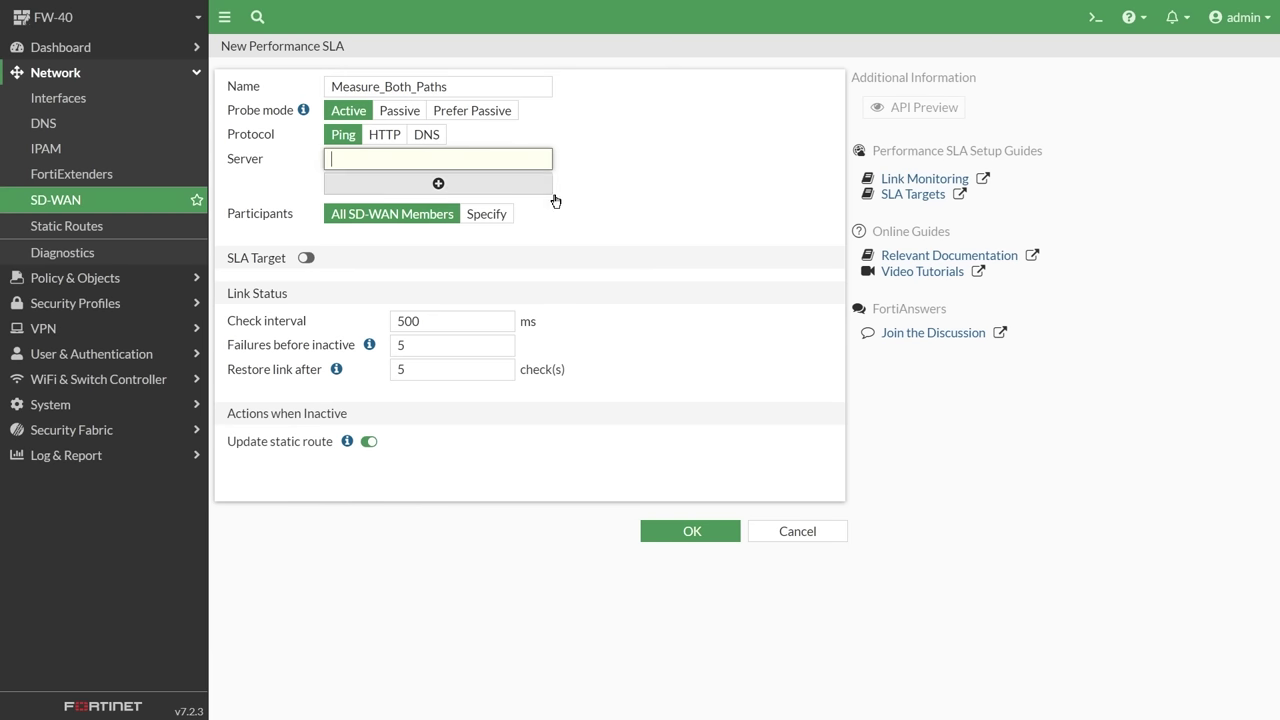
{"action": "type", "text": "8.8.8.8"}
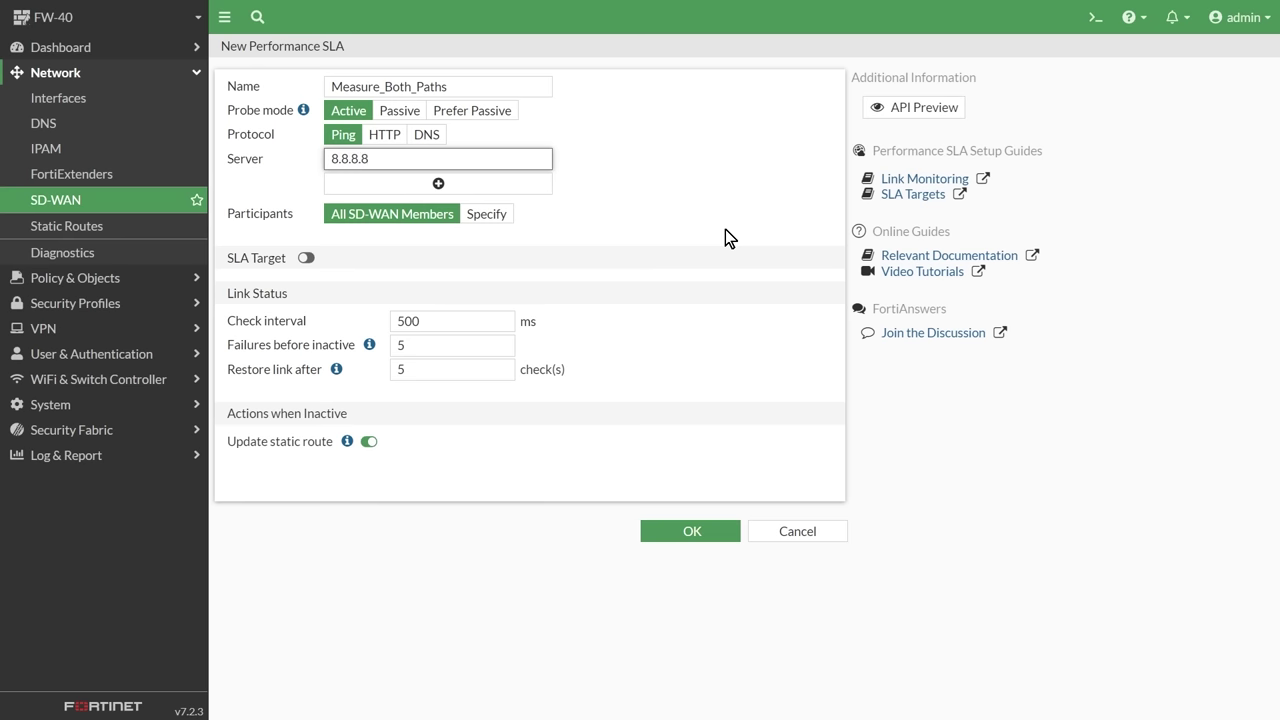
{"action": "left_click", "coordinate": [382, 183]}
{"action": "type", "text": "1.1.1.1"}
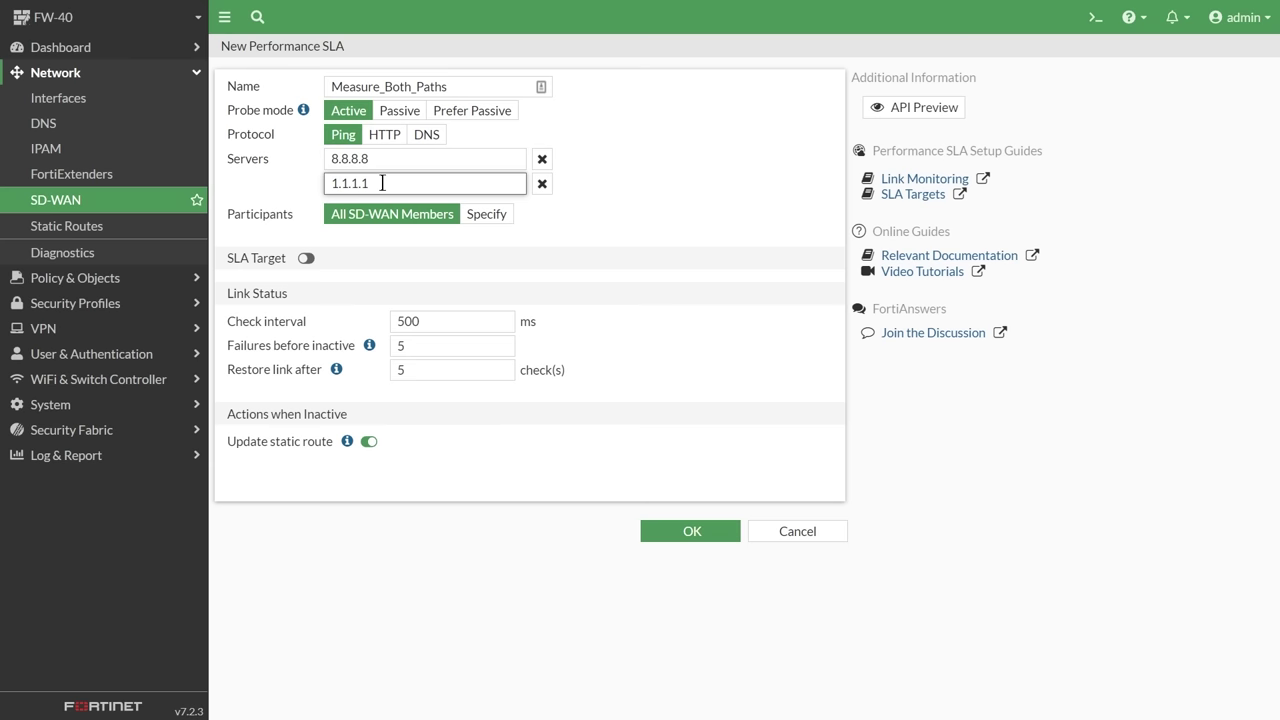
Specify wan1 and wan2 as the participants of the performance SLA
{"action": "left_click", "coordinate": [486, 214]}
{"action": "left_click", "coordinate": [440, 240]}
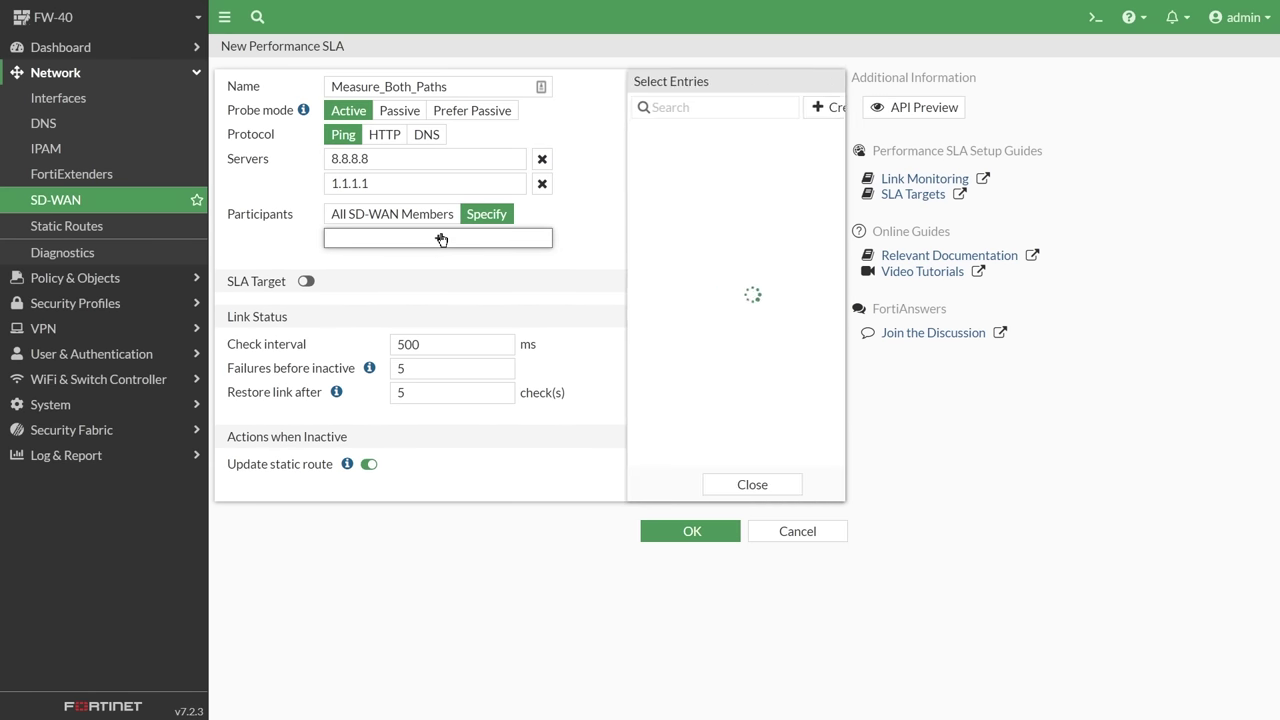
{"action": "left_click", "coordinate": [645, 138]}
{"action": "left_click", "coordinate": [648, 152]}
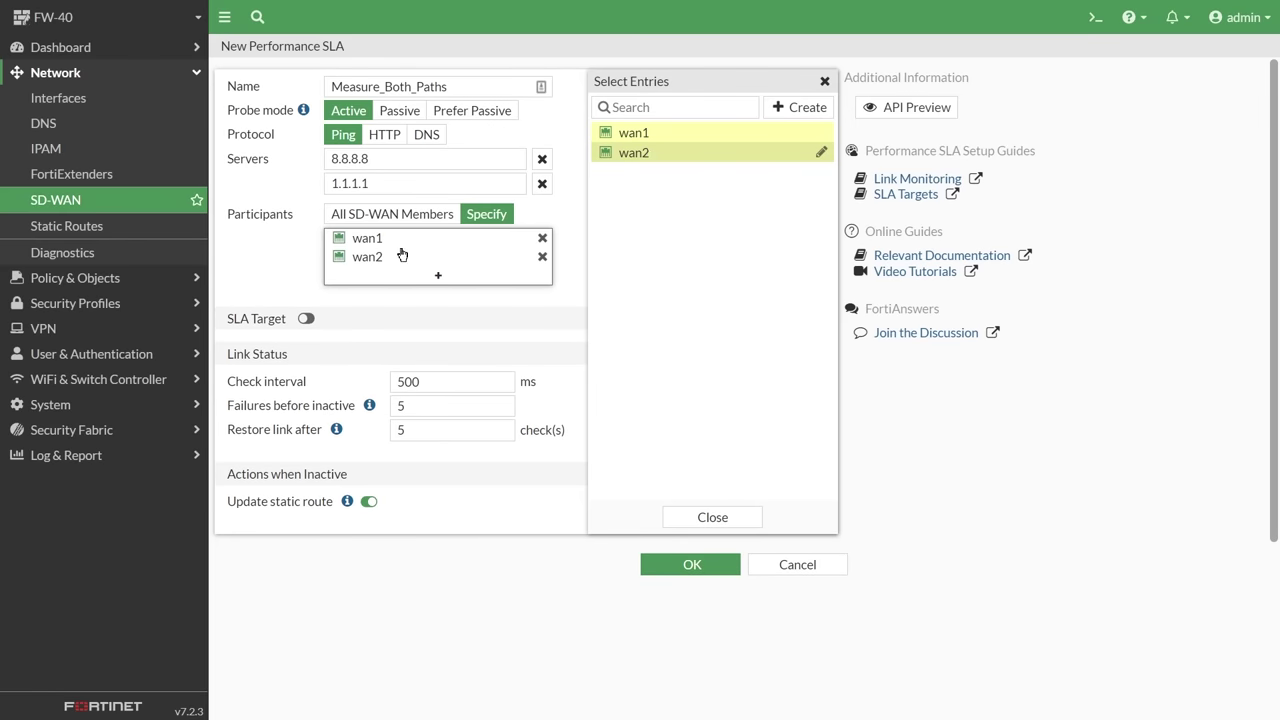
Enable the SLA target with a 150 ms latency threshold and a 50 ms jitter threshold, and save the performance SLA
{"action": "left_click", "coordinate": [306, 318]}
{"action": "left_click_drag", "start_coordinate": [405, 346], "coordinate": [345, 348]}
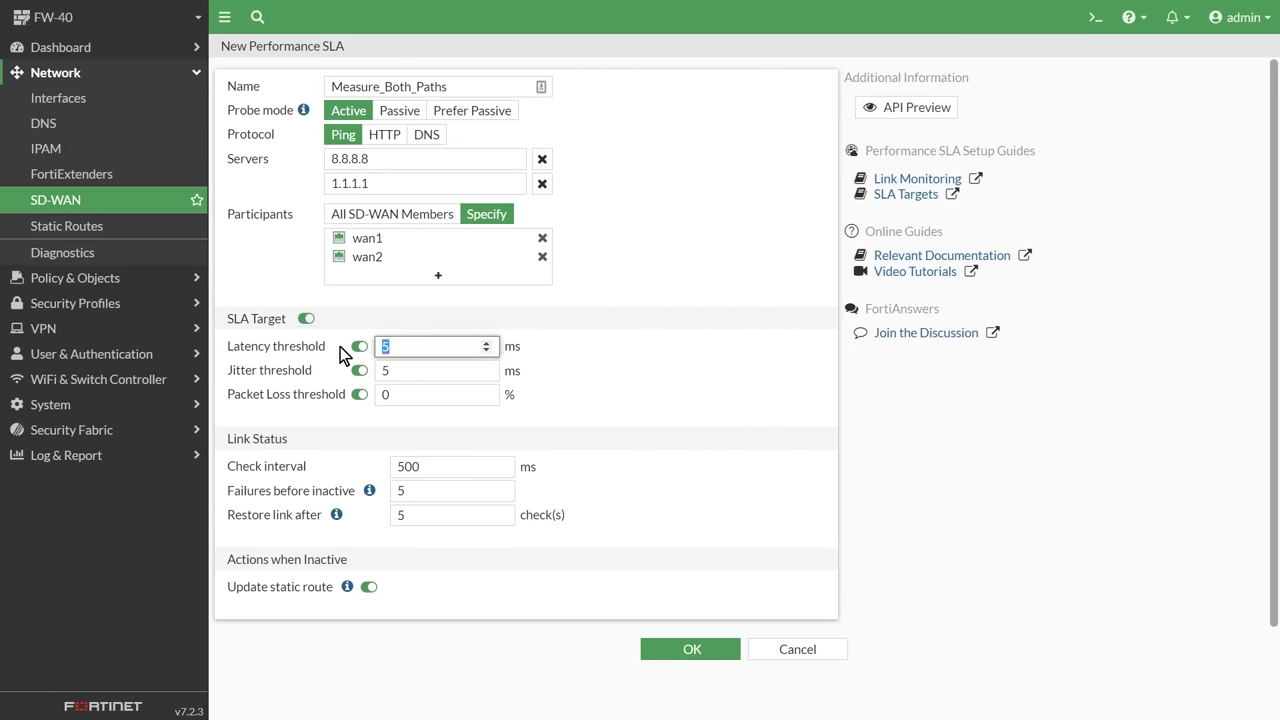
{"action": "type", "text": "150"}
{"action": "left_click_drag", "start_coordinate": [408, 371], "coordinate": [334, 374]}
{"action": "type", "text": "50"}
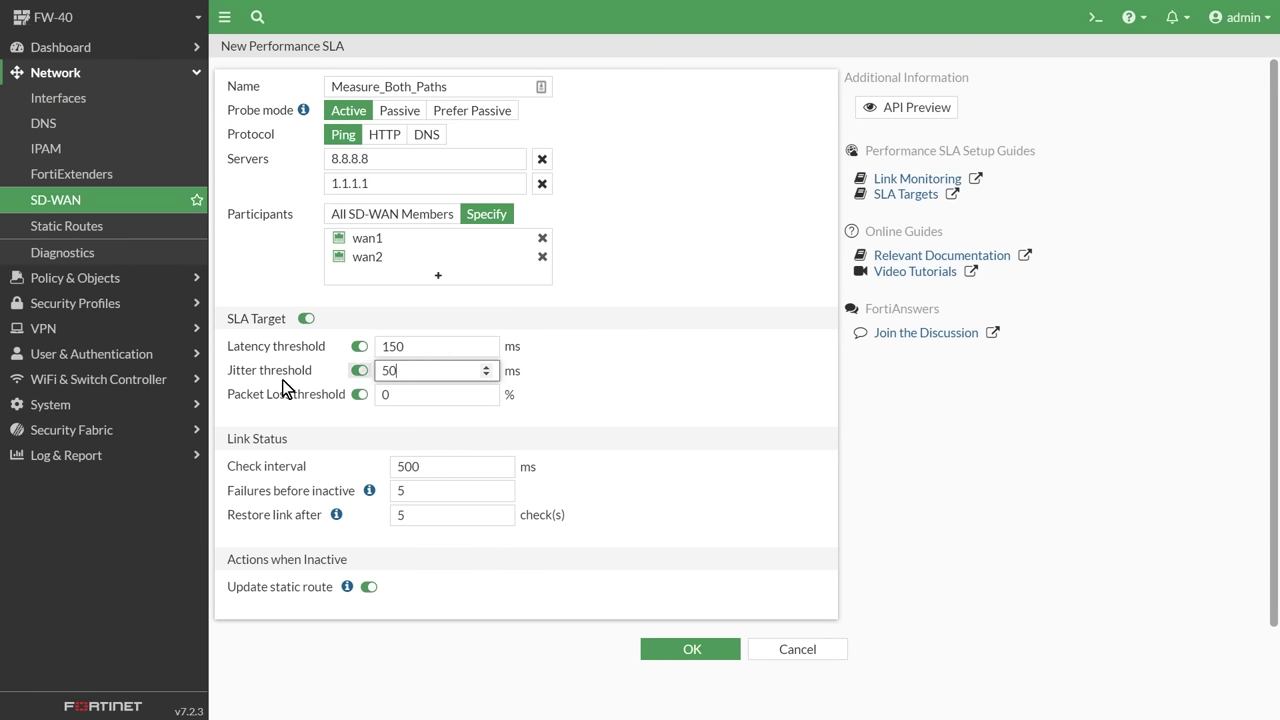
{"action": "scroll", "coordinate": [580, 376], "scroll_direction": "down", "scroll_amount": 1}
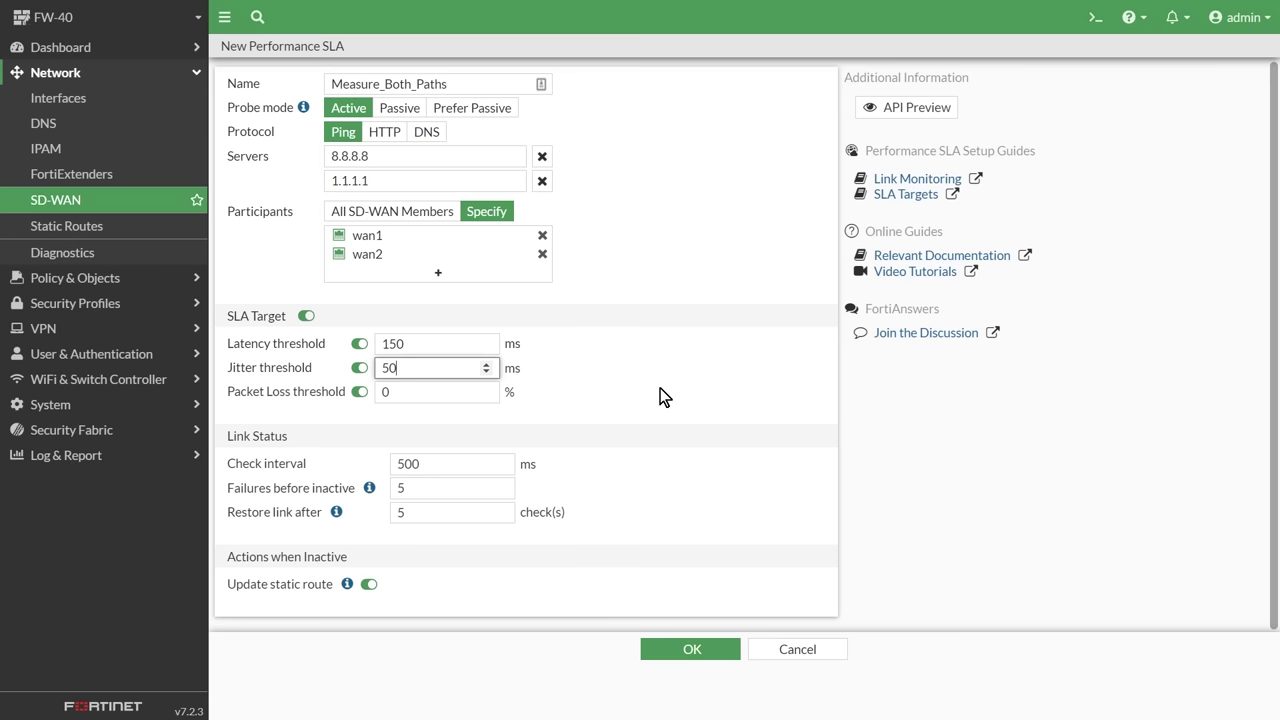
{"action": "double_click", "coordinate": [440, 488]}
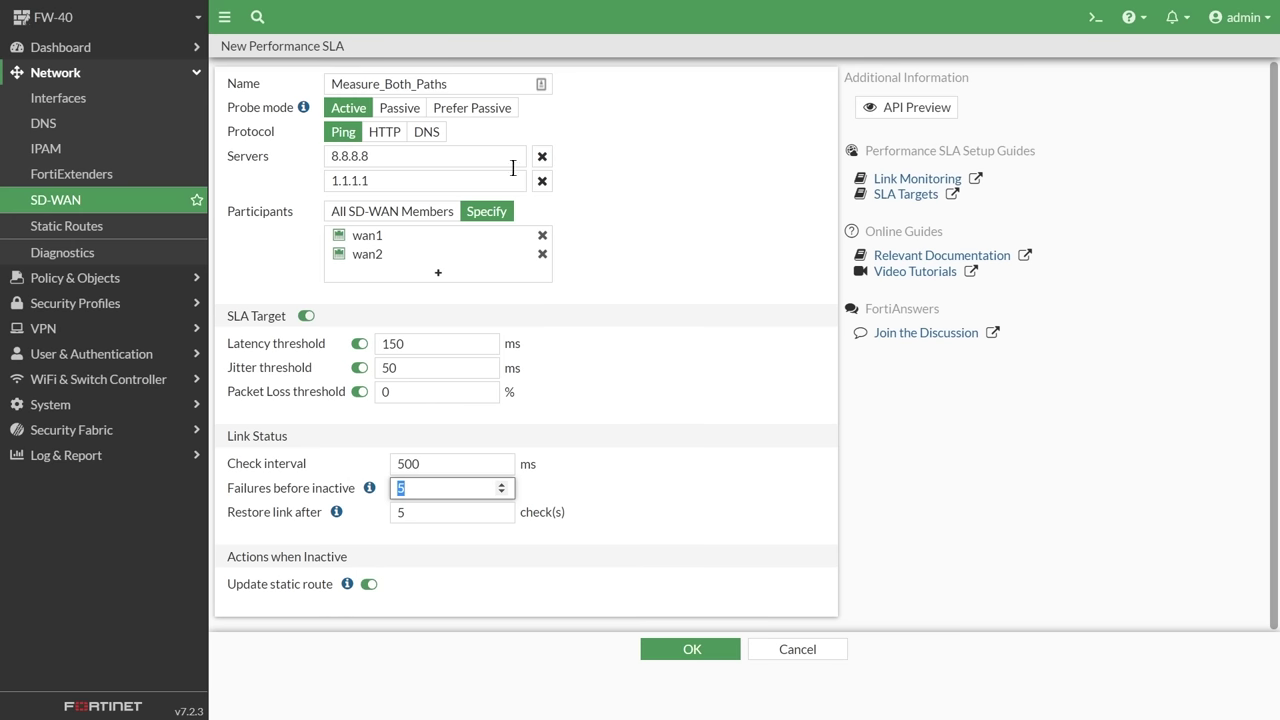
{"action": "left_click", "coordinate": [689, 655]}
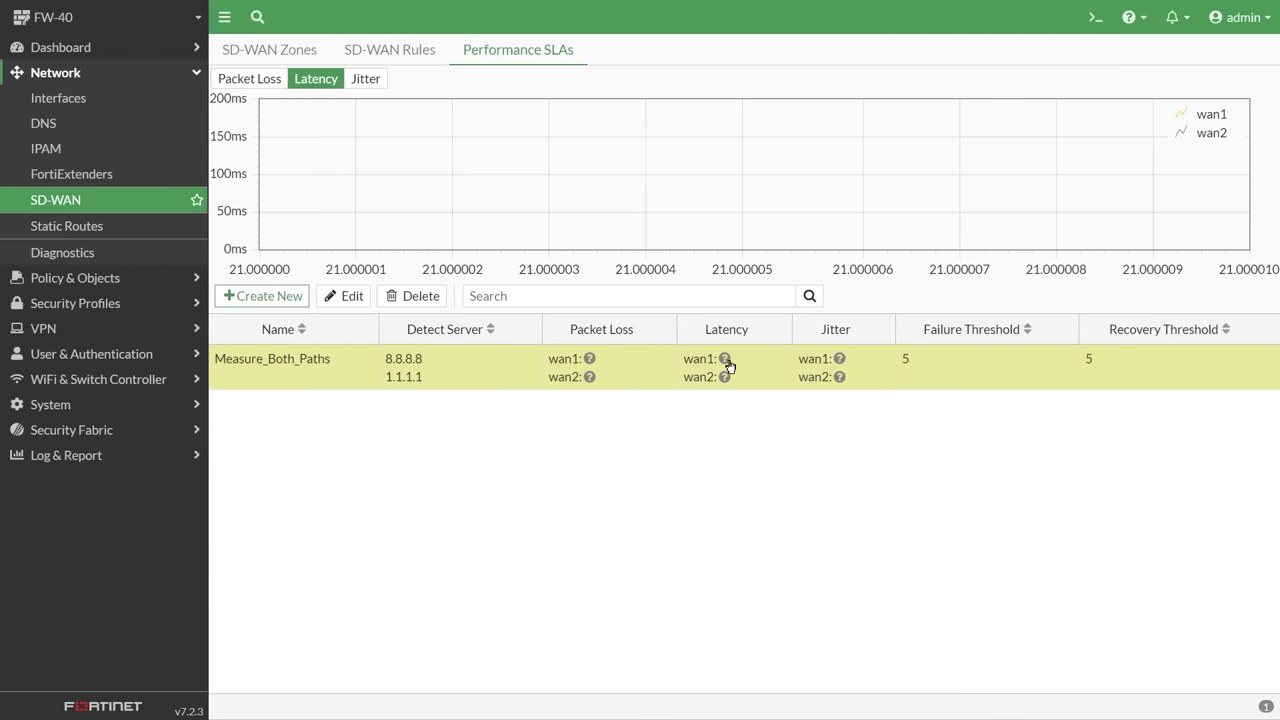
Review the packet loss, latency and jitter graphs of Measure_Both_Paths for wan1 and wan2
{"action": "left_click", "coordinate": [240, 79]}
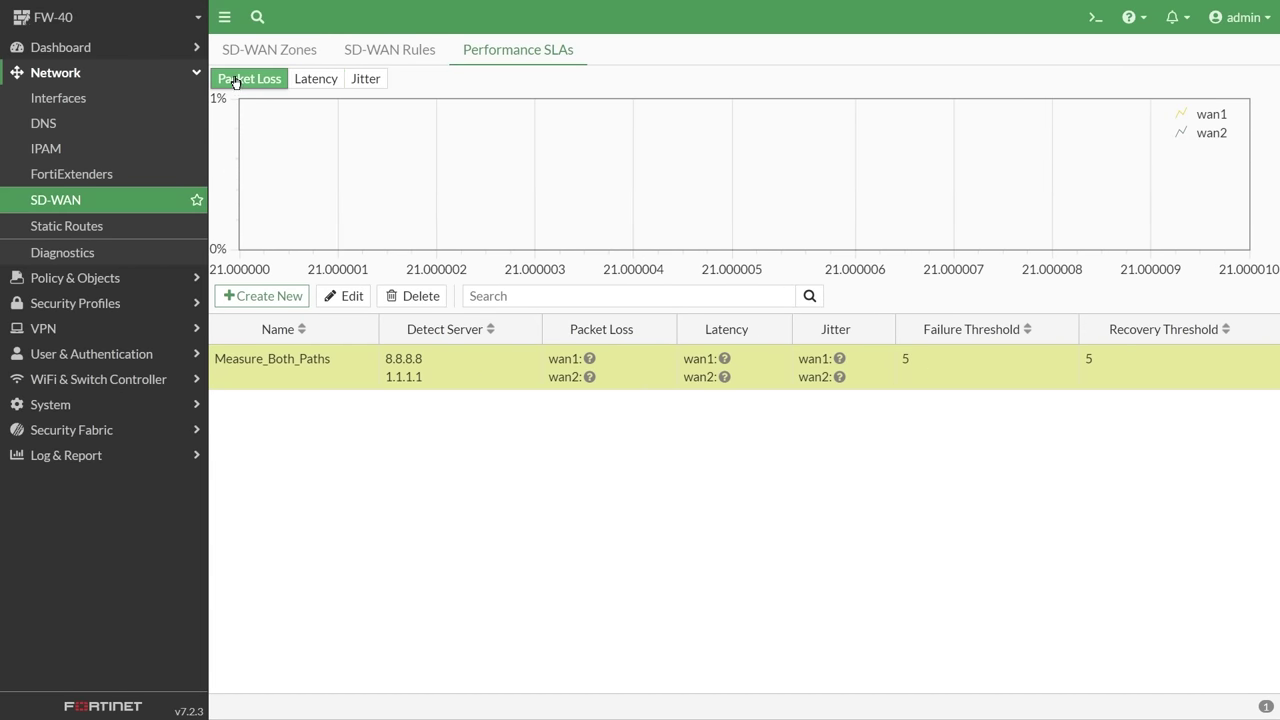
{"action": "left_click", "coordinate": [310, 79]}
{"action": "left_click", "coordinate": [367, 80]}
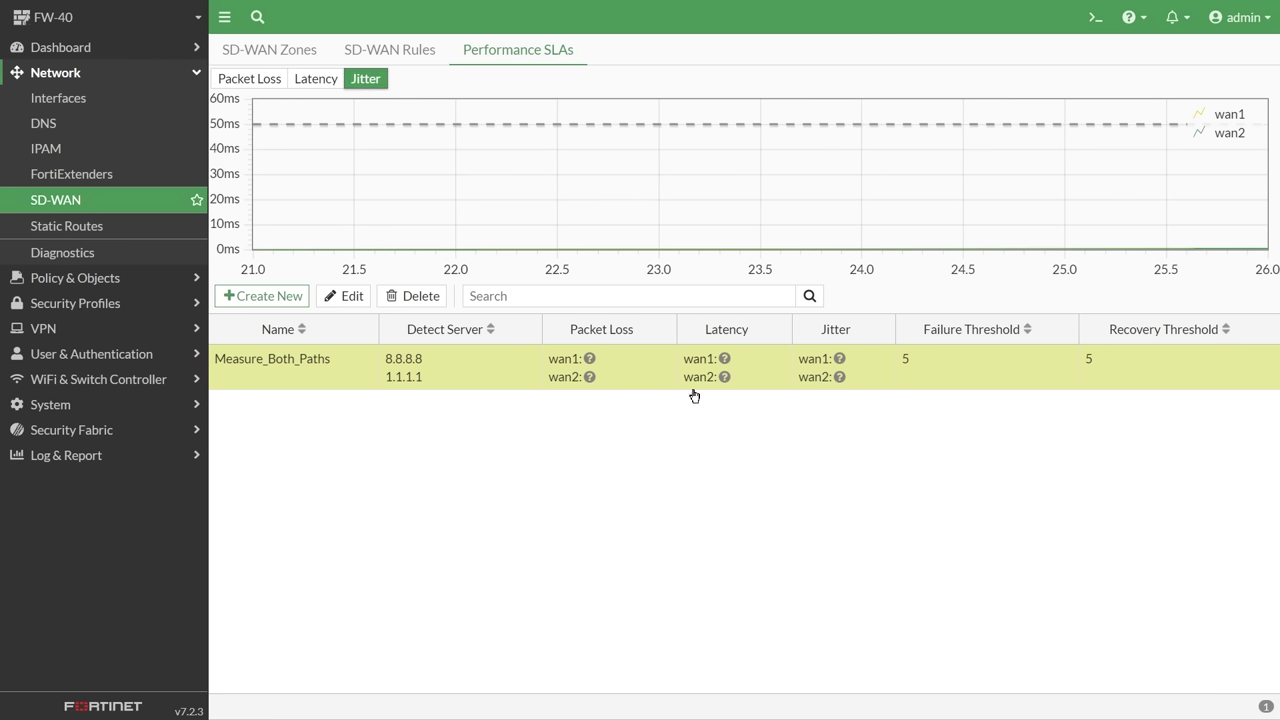
Create an SD-WAN rule named Use_Best_Link with all as its destination address
{"action": "left_click", "coordinate": [392, 55]}
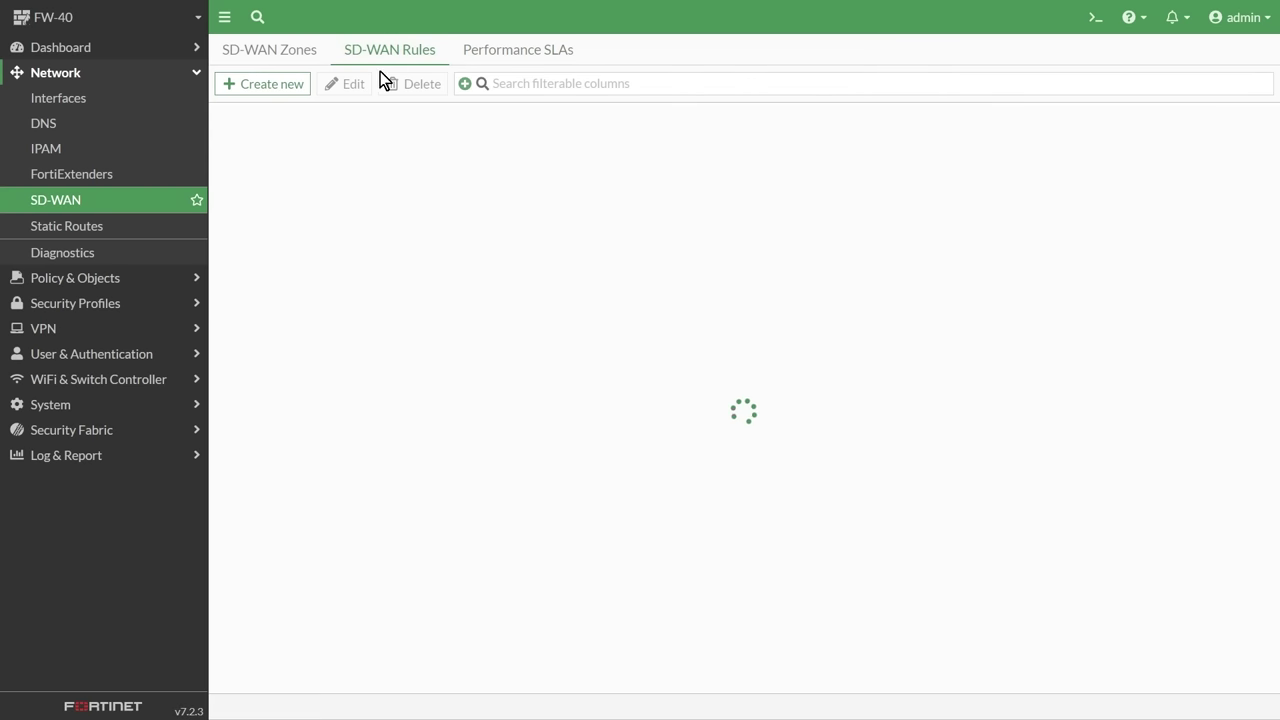
{"action": "left_click", "coordinate": [270, 88]}
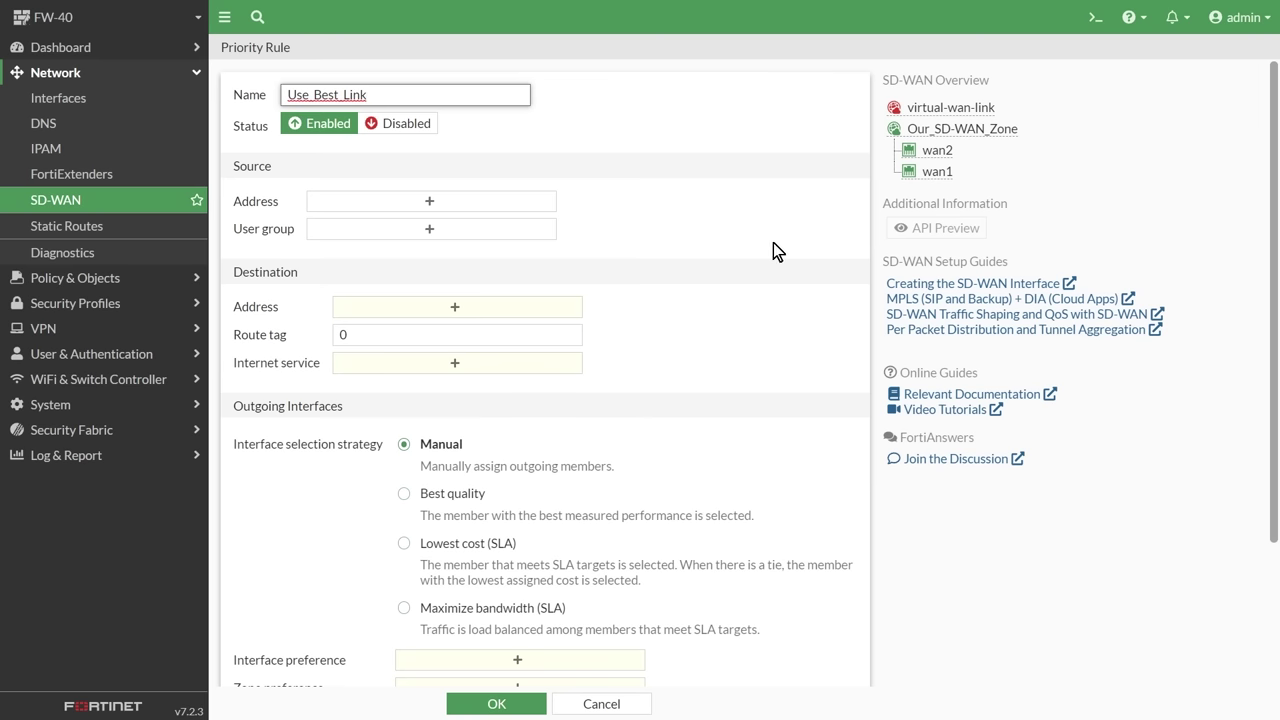
{"action": "left_click", "coordinate": [460, 306]}
{"action": "left_click", "coordinate": [664, 164]}
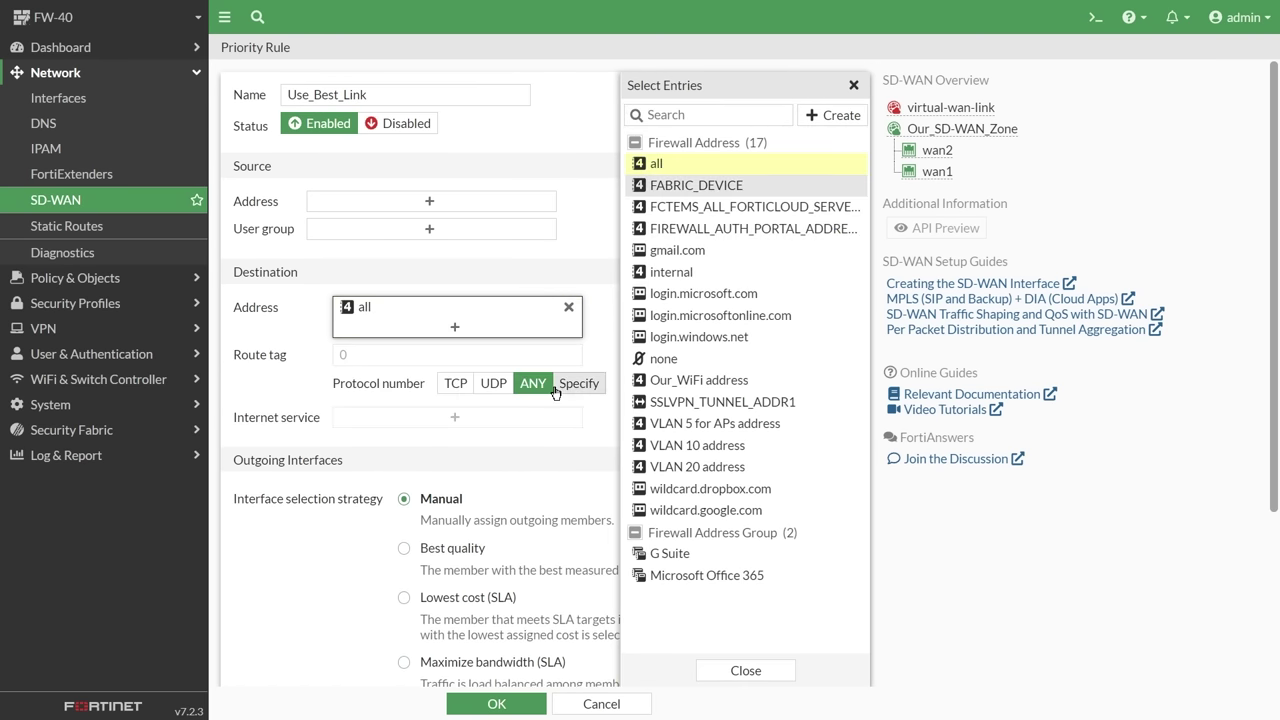
{"action": "scroll", "coordinate": [350, 547], "scroll_direction": "down", "scroll_amount": 4}
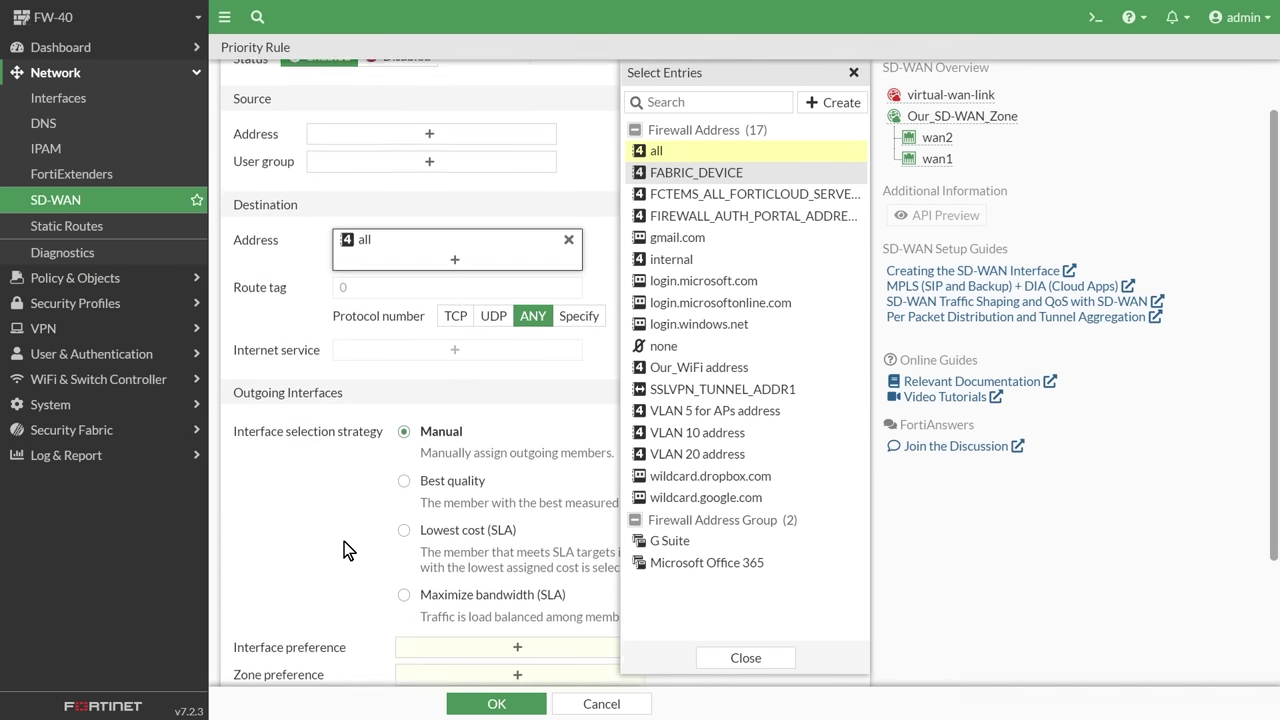
{"action": "left_click", "coordinate": [655, 627]}
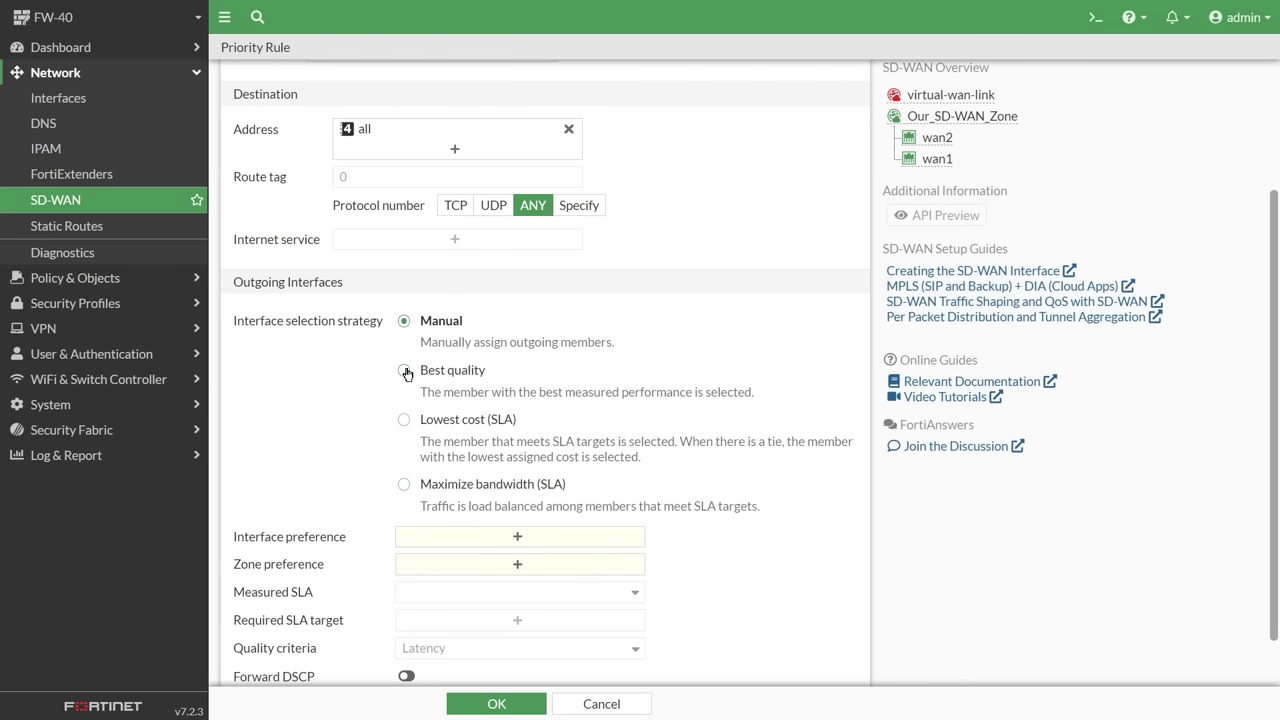
Set the rule's interface selection strategy to Best quality and add wan1 and wan2 as its interface preference
{"action": "left_click", "coordinate": [404, 372]}
{"action": "scroll", "coordinate": [414, 350], "scroll_direction": "down", "scroll_amount": 2}
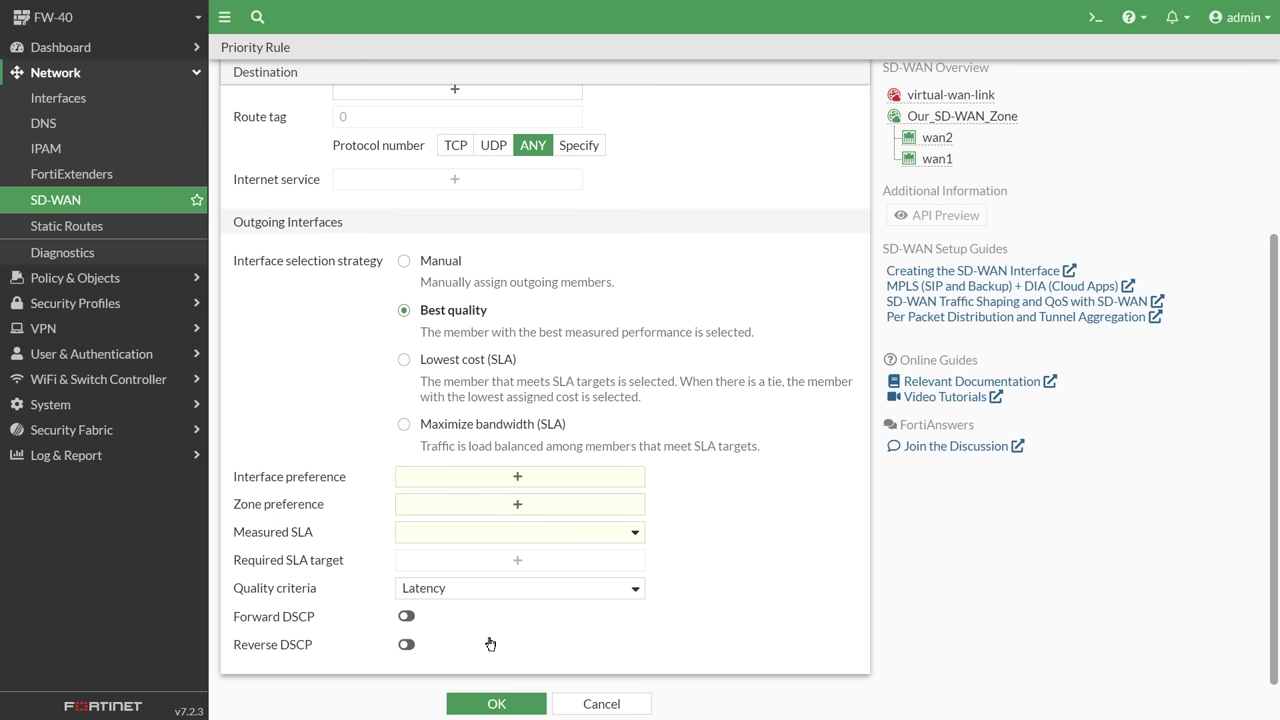
{"action": "left_click", "coordinate": [456, 590]}
{"action": "key", "text": "Escape"}
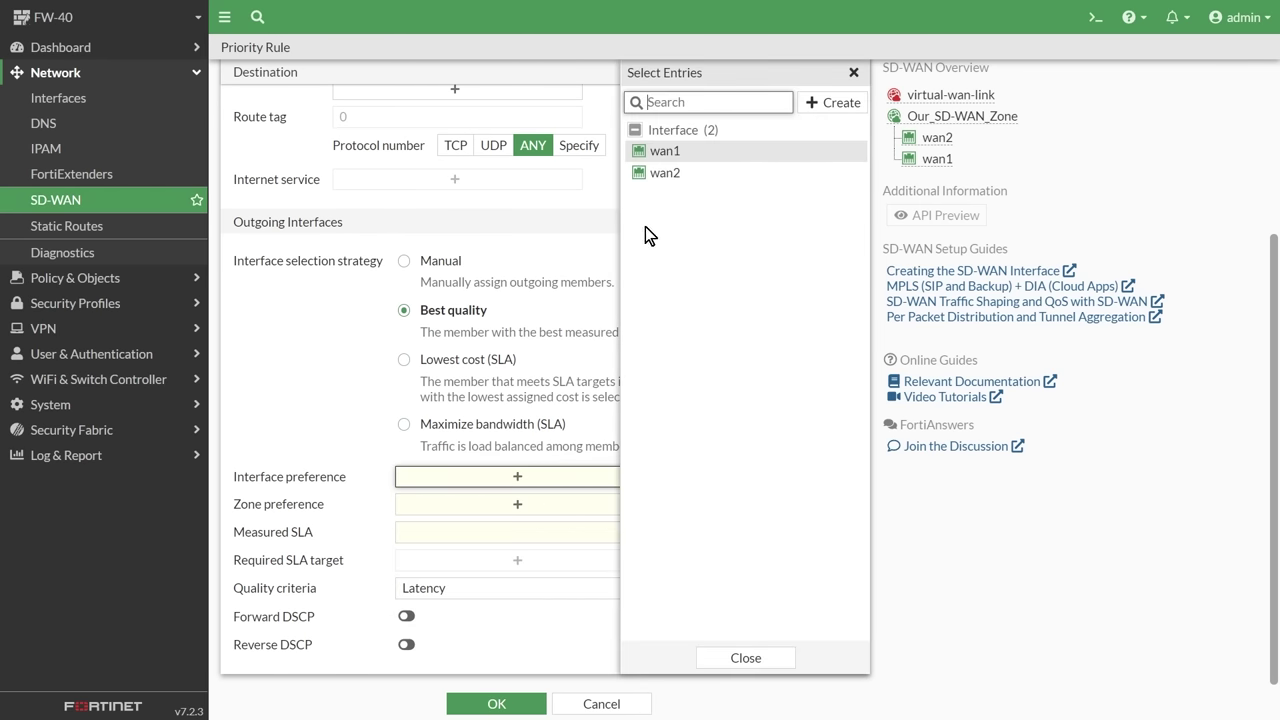
{"action": "left_click", "coordinate": [670, 150]}
{"action": "left_click", "coordinate": [670, 172]}
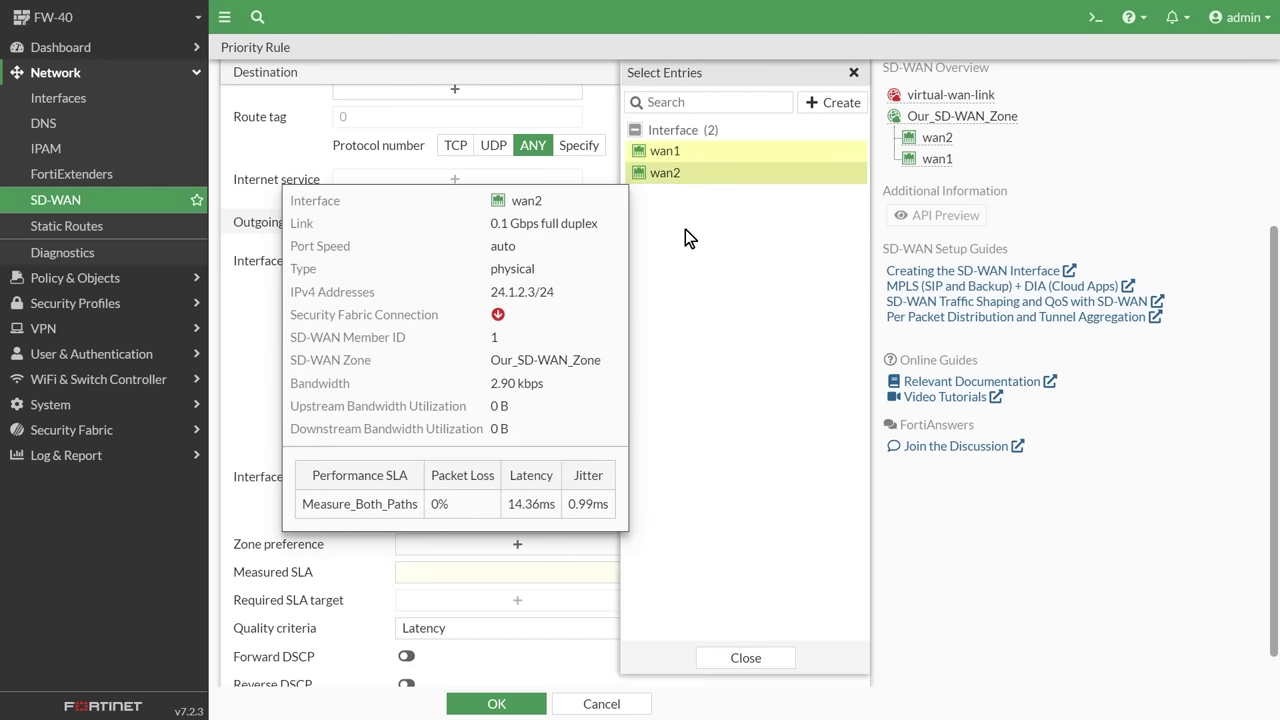
{"action": "left_click", "coordinate": [746, 658]}
Set the rule's zone preference to Our_SD-WAN_Zone and its measured SLA to Measure_Both_Paths, and save the rule
{"action": "left_click", "coordinate": [509, 546]}
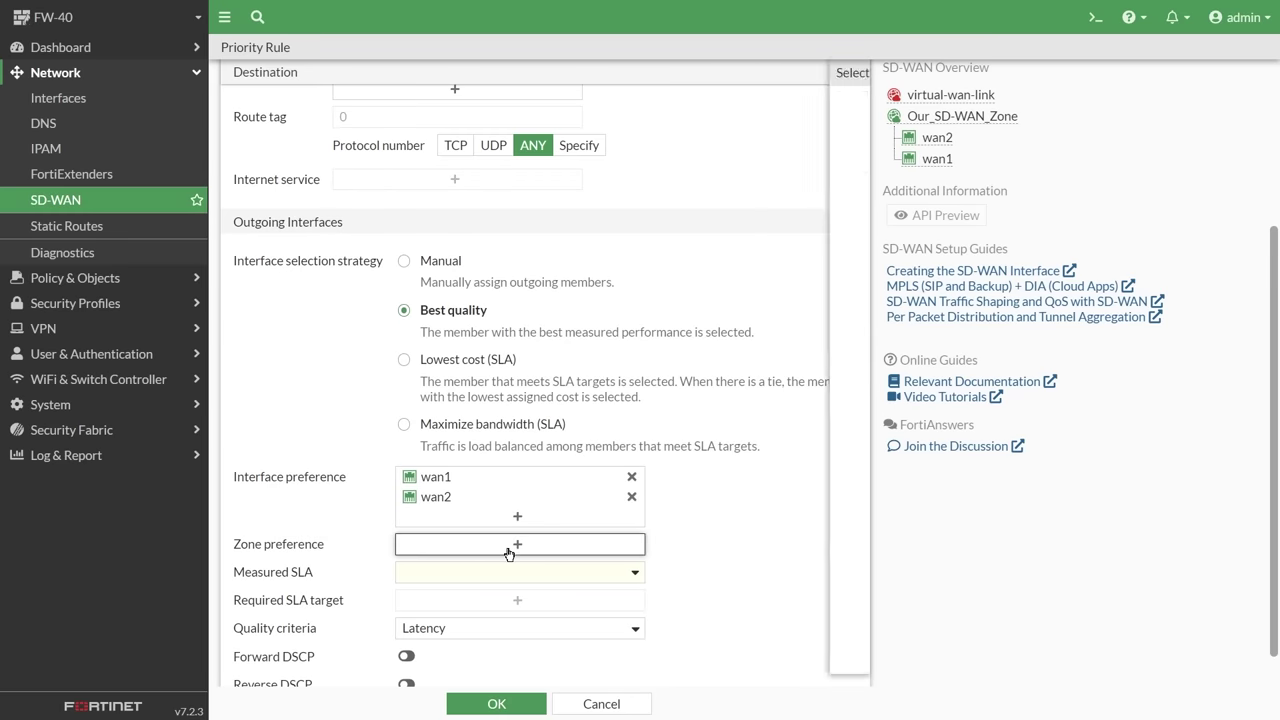
{"action": "left_click", "coordinate": [697, 156]}
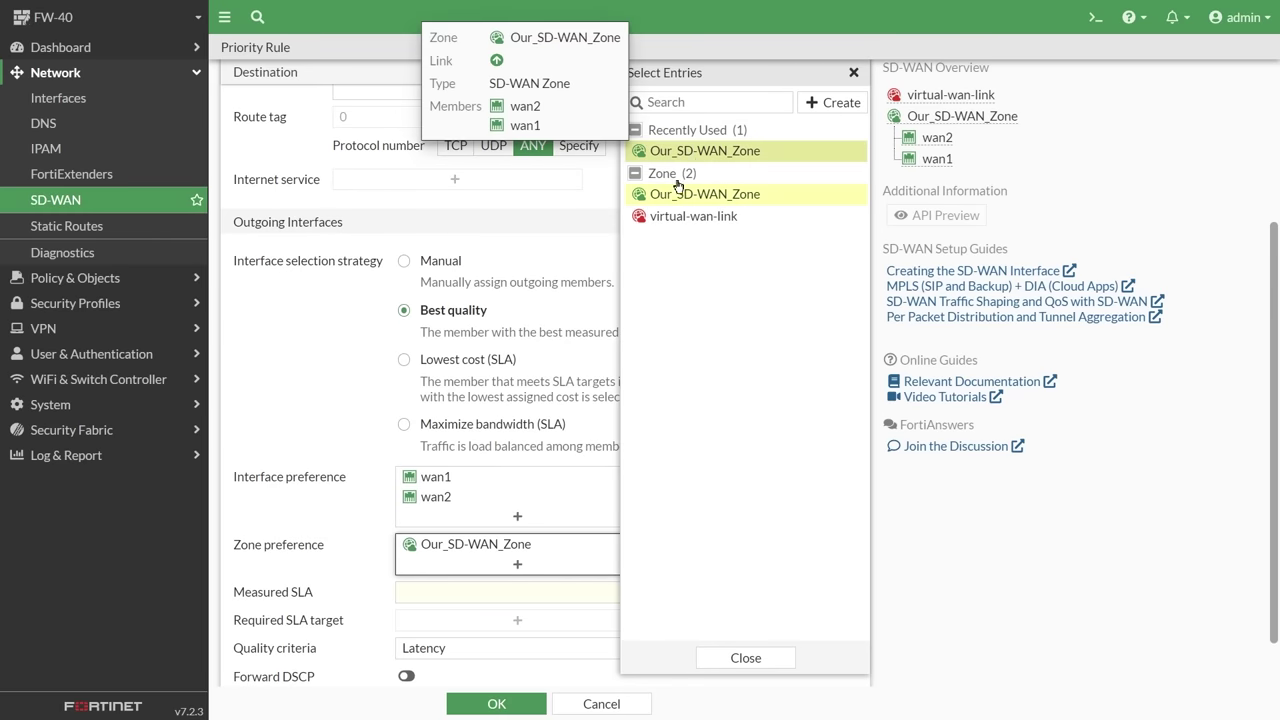
{"action": "left_click", "coordinate": [761, 658]}
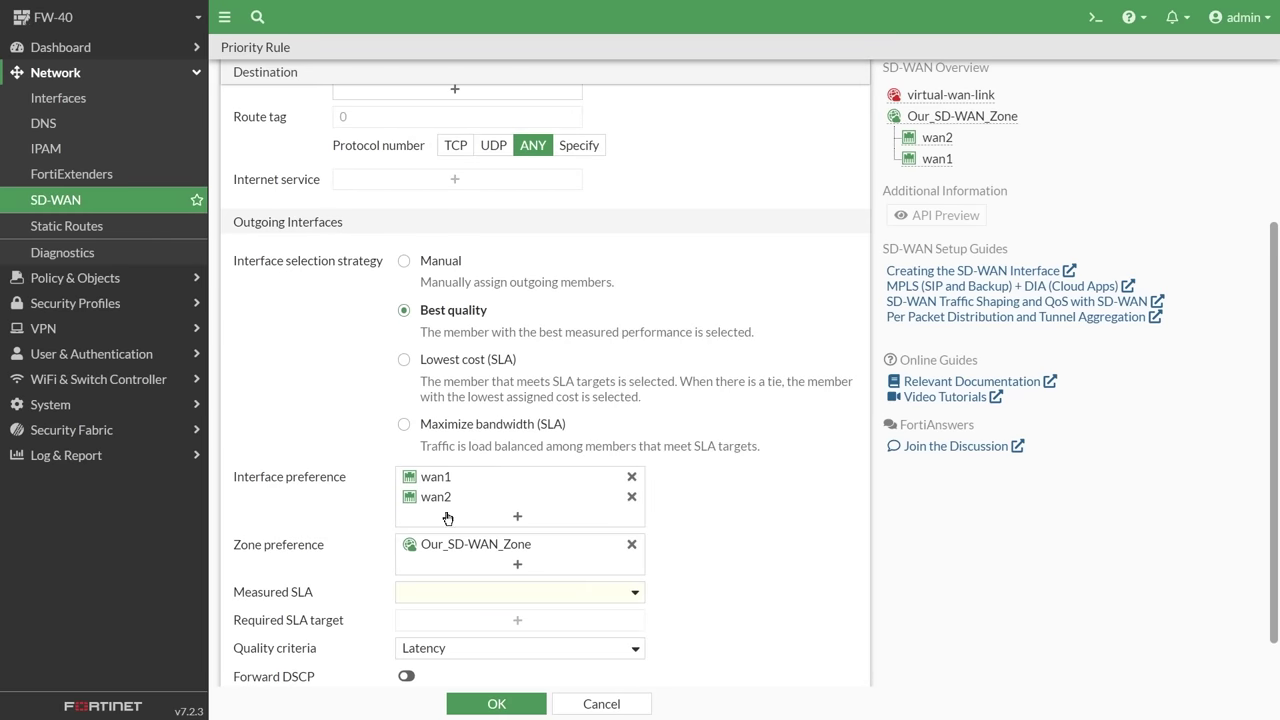
{"action": "mouse_move", "coordinate": [473, 501]}
{"action": "left_click", "coordinate": [520, 593]}
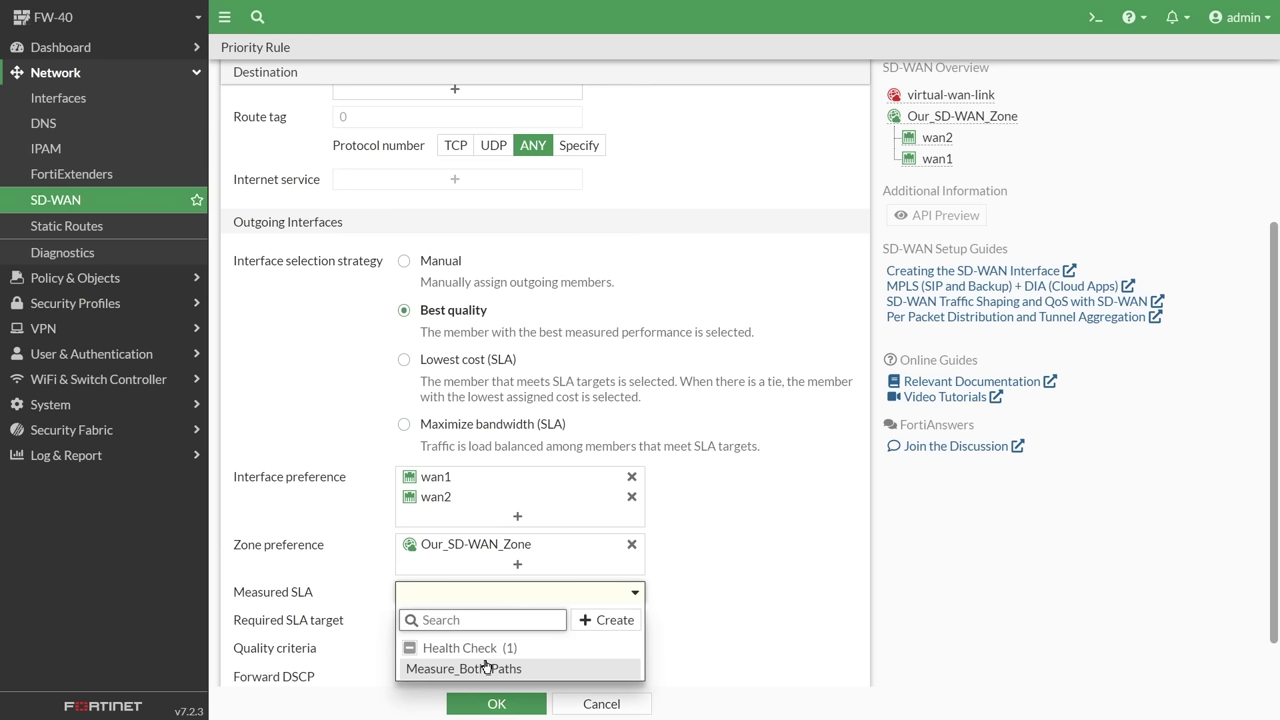
{"action": "left_click", "coordinate": [485, 670]}
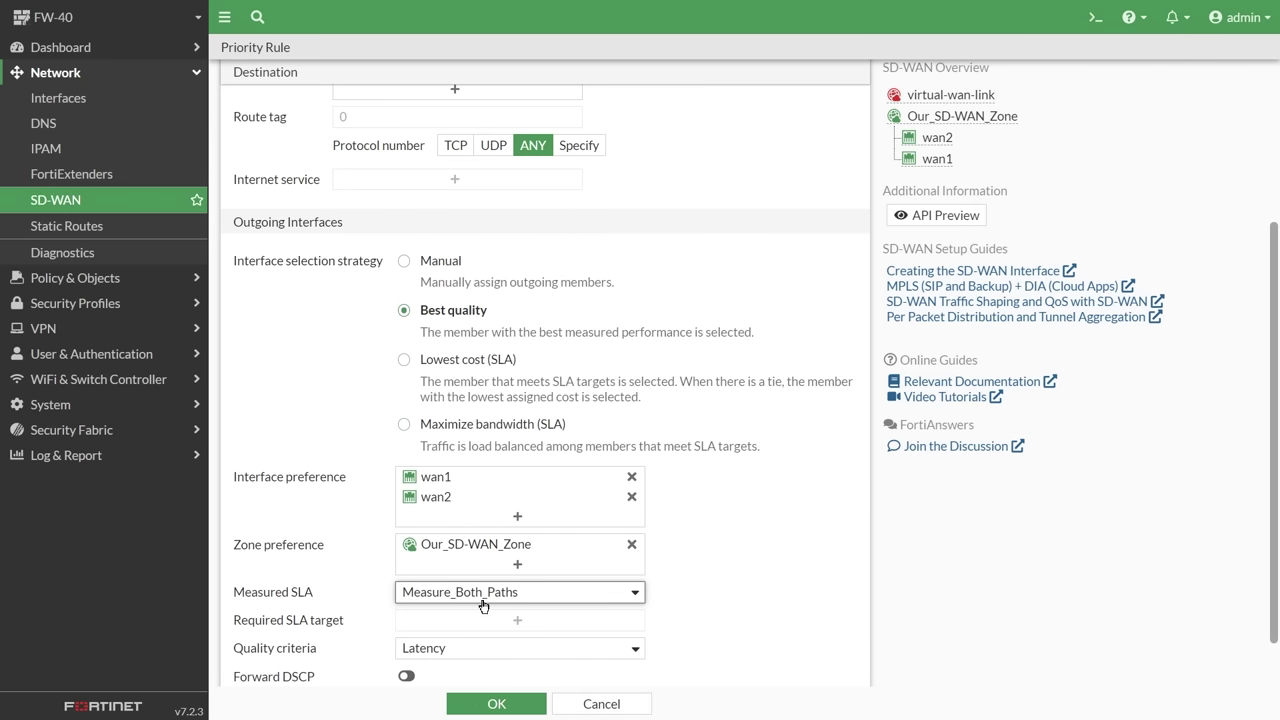
{"action": "mouse_move", "coordinate": [474, 604]}
{"action": "left_click", "coordinate": [492, 704]}
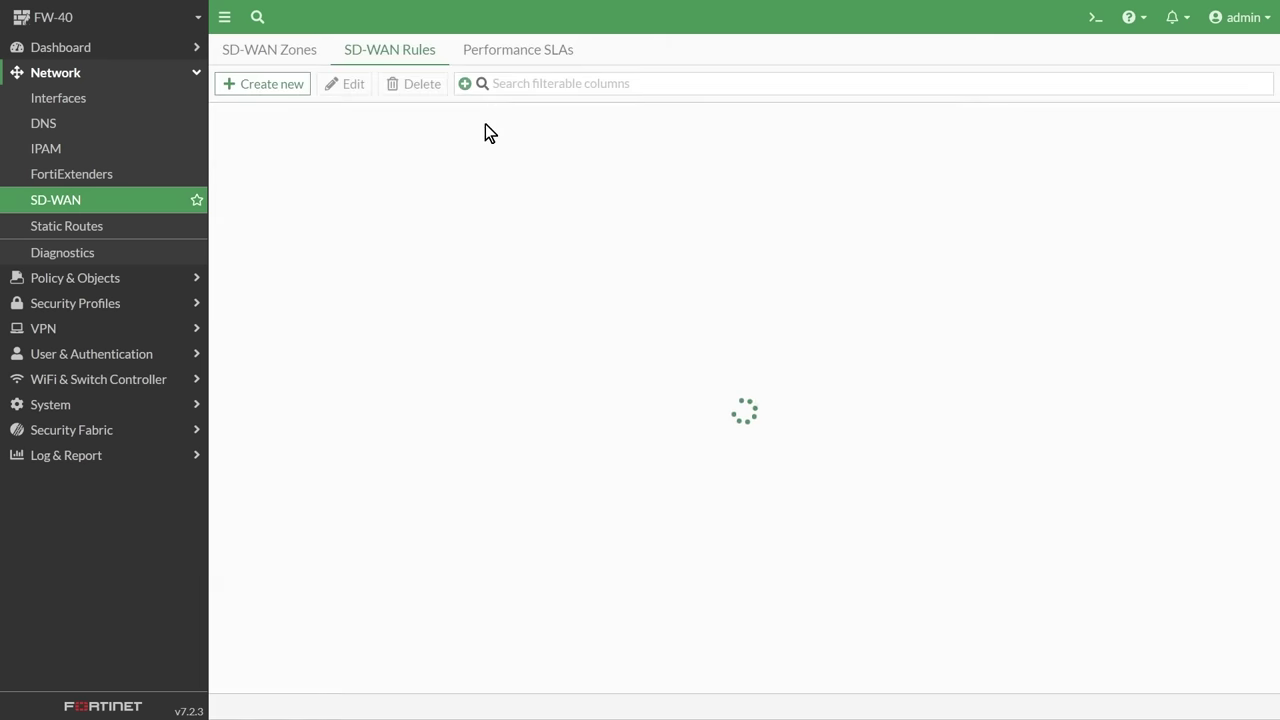
Review the packet loss, latency and jitter graphs of Measure_Both_Paths, and check the wan1 member details in the Use_Best_Link rule
{"action": "left_click", "coordinate": [509, 52]}
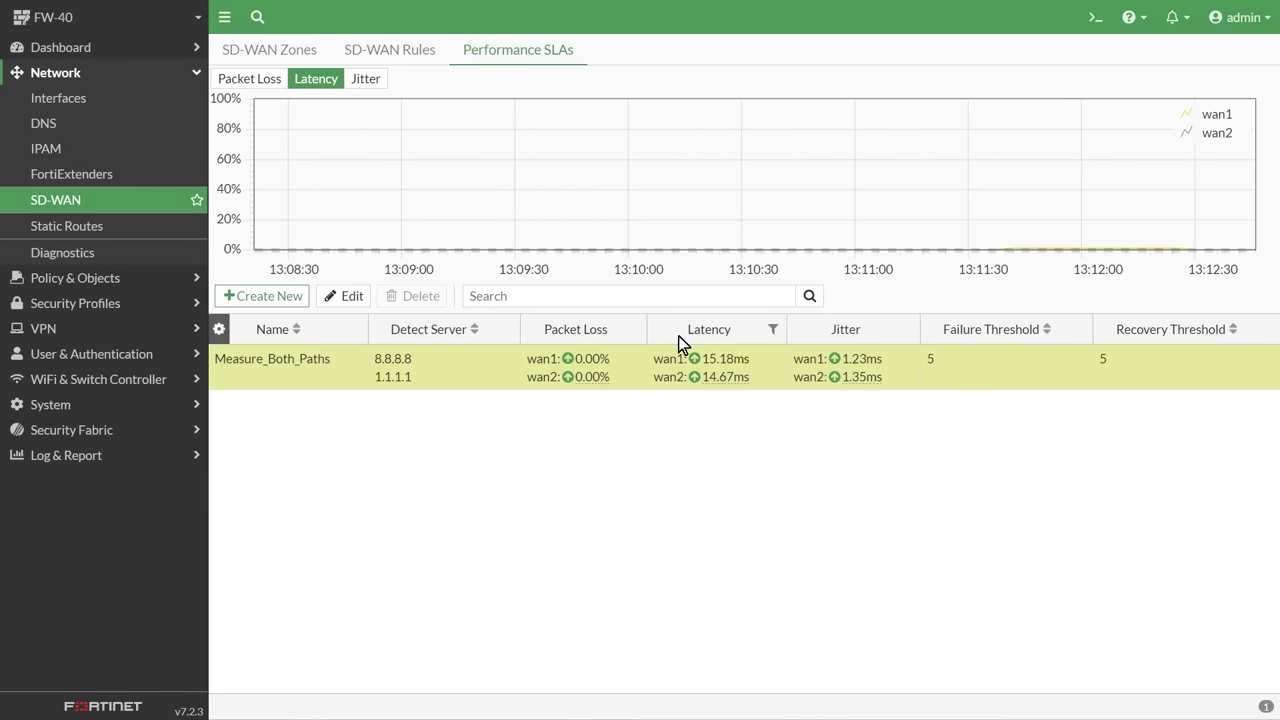
{"action": "left_click", "coordinate": [250, 78]}
{"action": "left_click", "coordinate": [316, 78]}
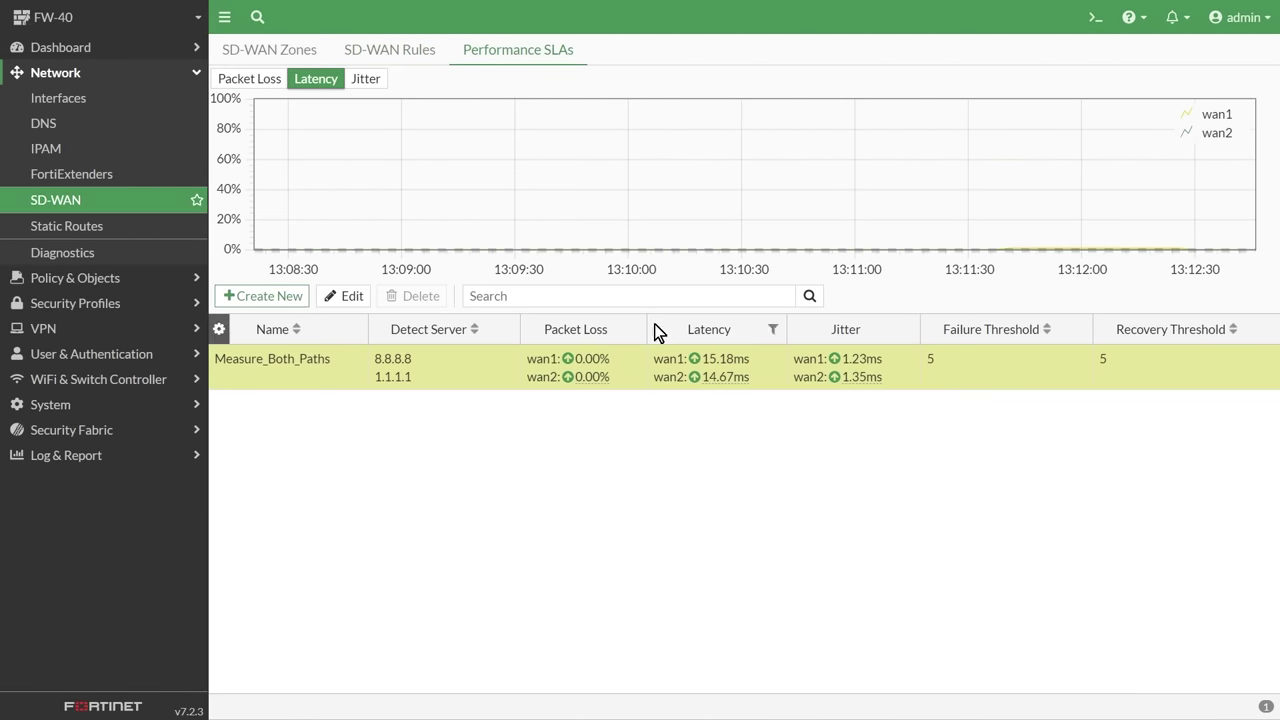
{"action": "left_click", "coordinate": [367, 80]}
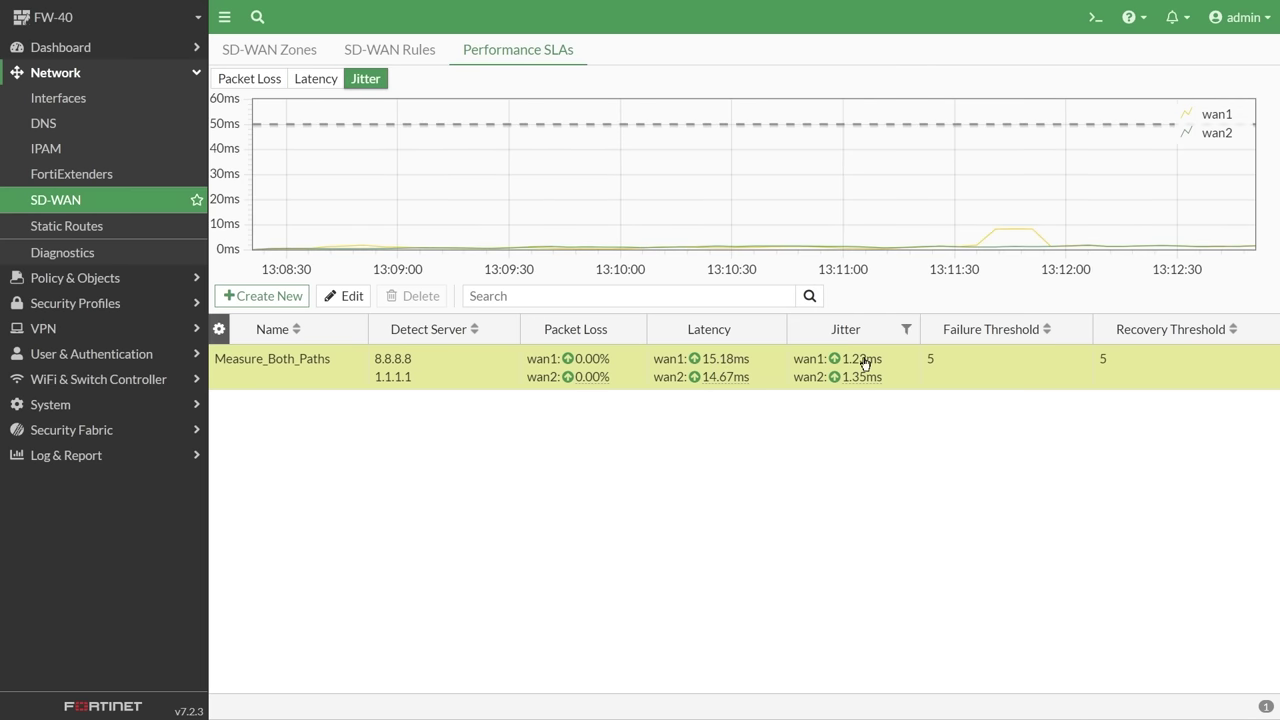
{"action": "left_click", "coordinate": [390, 49]}
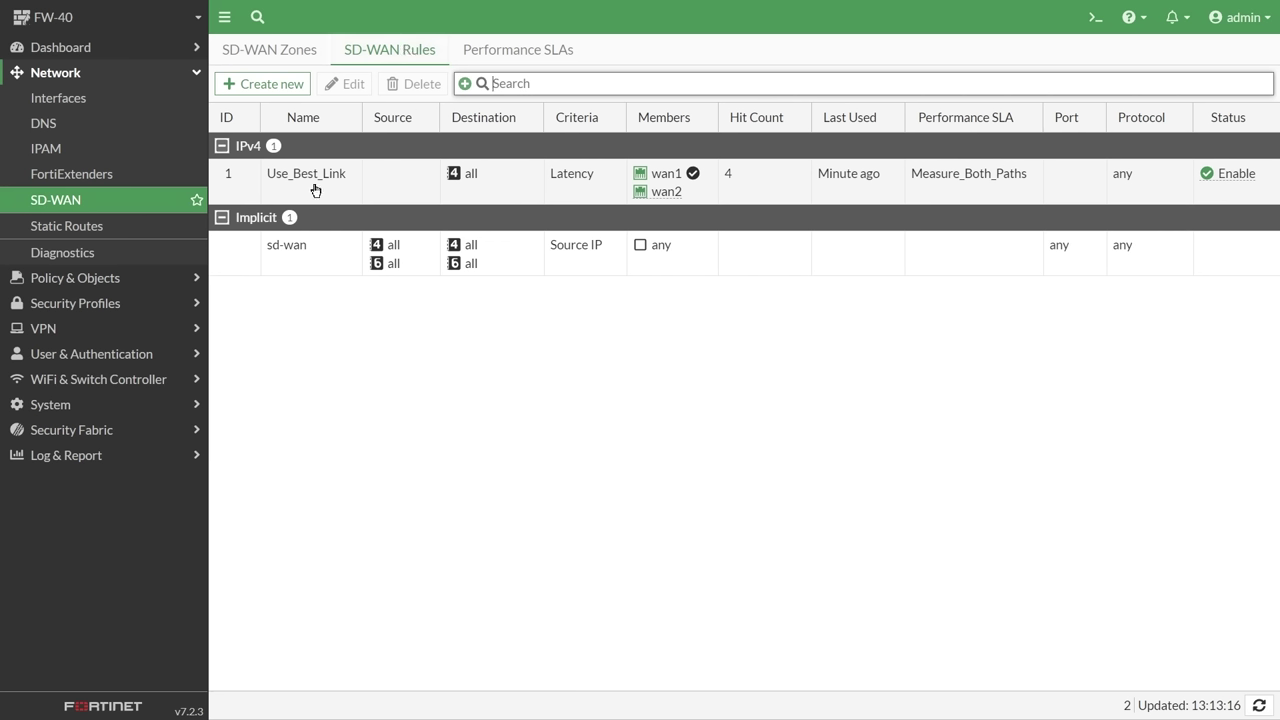
{"action": "mouse_move", "coordinate": [693, 175]}
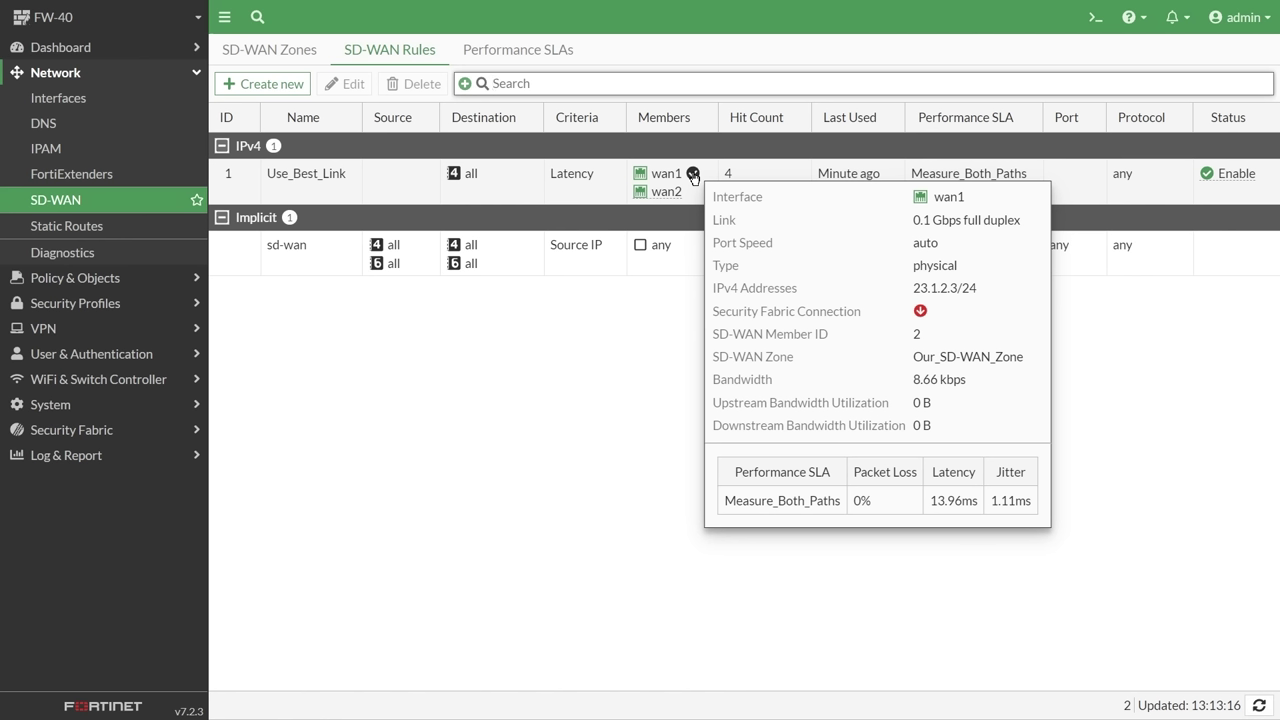
Switch to SecureCRT and run diagnose sys sdwan health-check on FW-40 to examine the SD-WAN link health
{"action": "key", "text": "alt+Tab"}
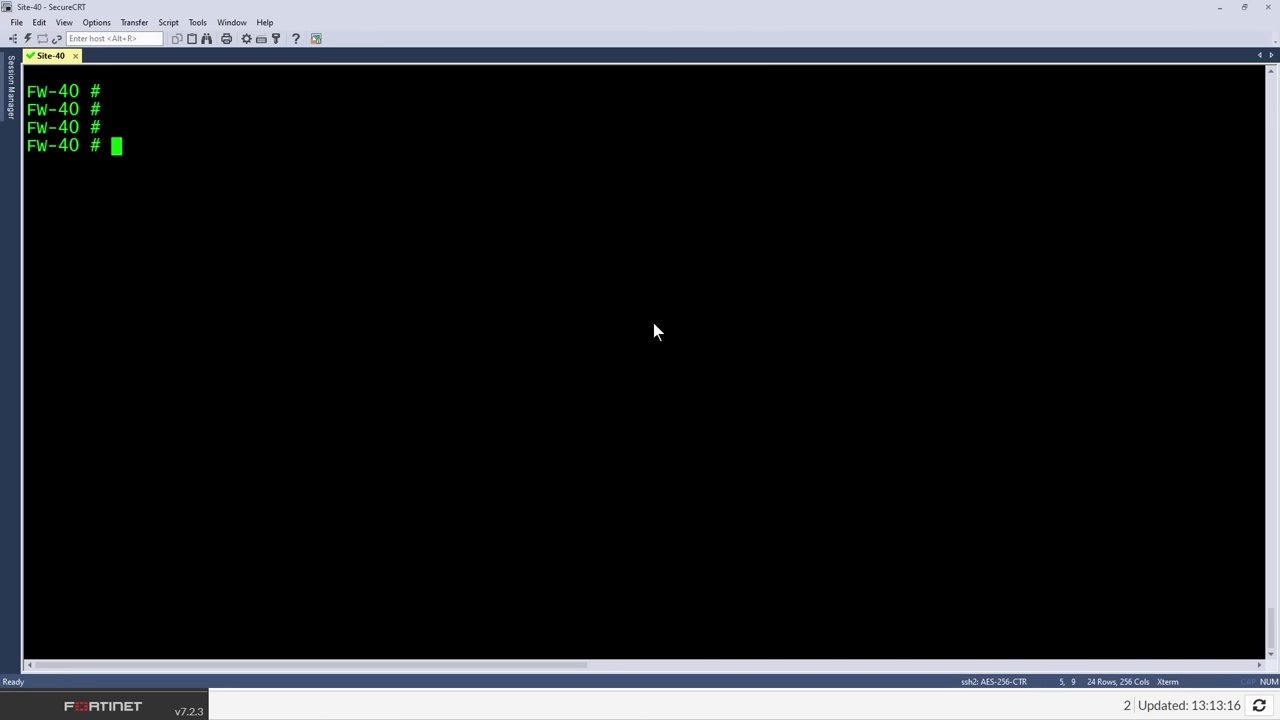
{"action": "type", "text": "diagnose "}
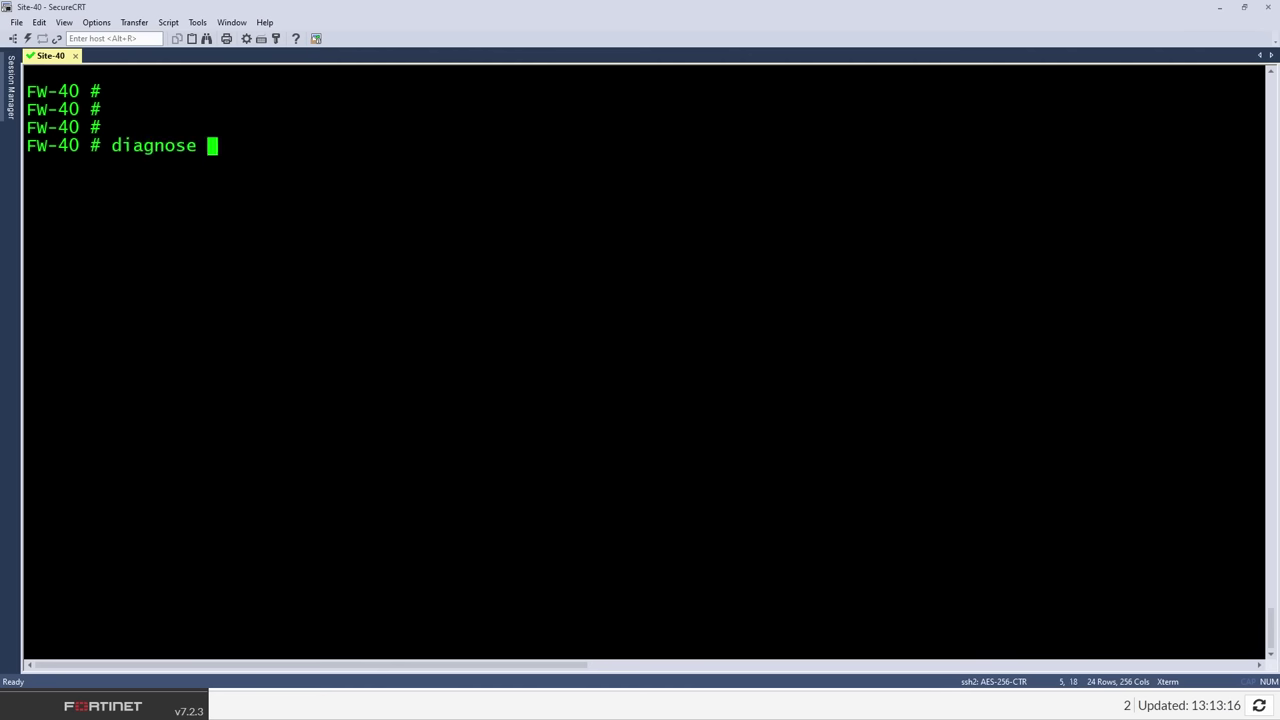
{"action": "type", "text": "sys sdwan"}
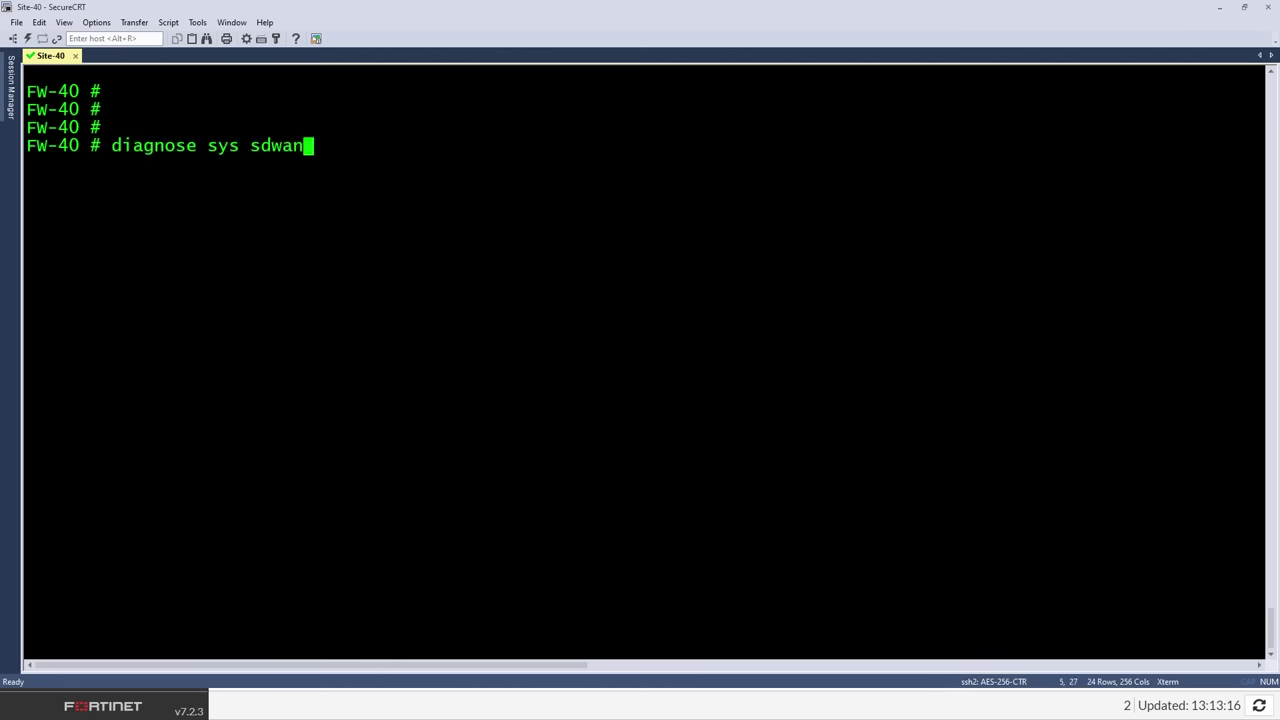
{"action": "type", "text": " health-check"}
{"action": "key", "text": "Return"}
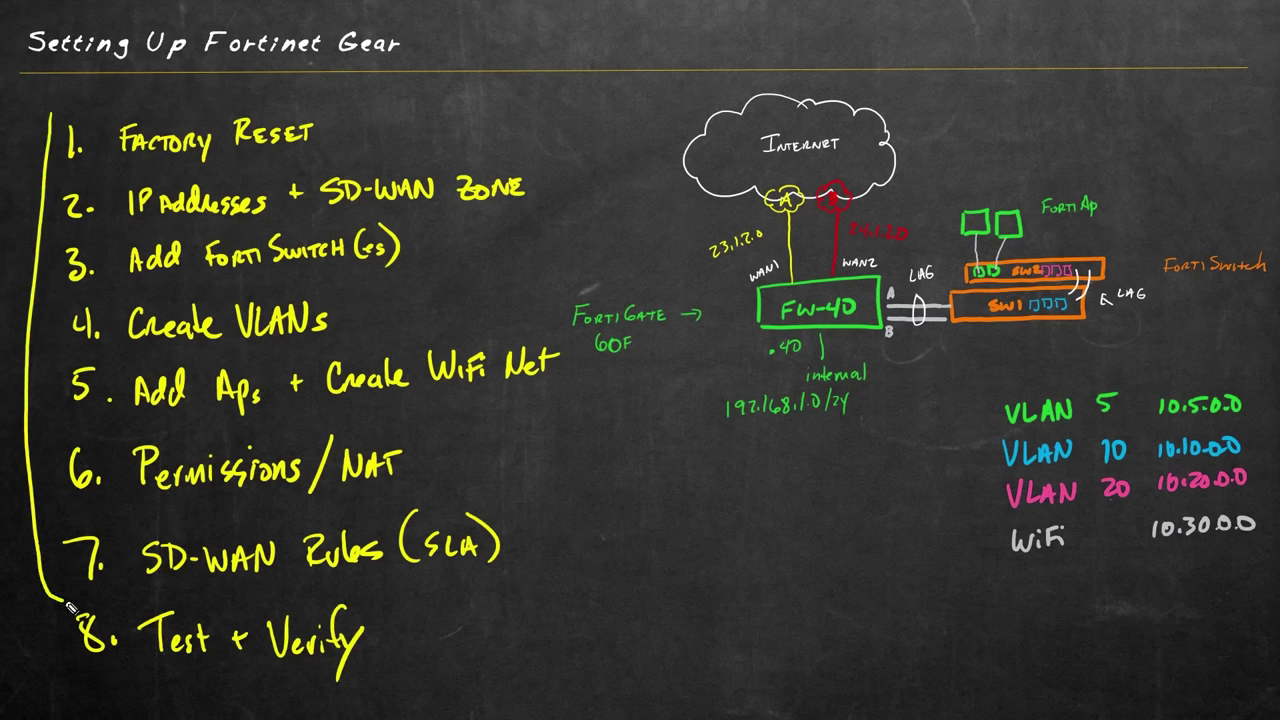
{"action": "mouse_move", "coordinate": [70, 606]}
{"action": "left_mouse_down"}
{"action": "mouse_move", "coordinate": [552, 567]}
{"action": "mouse_move", "coordinate": [576, 345]}
{"action": "mouse_move", "coordinate": [490, 105]}
{"action": "mouse_move", "coordinate": [80, 199]}
{"action": "left_mouse_up"}
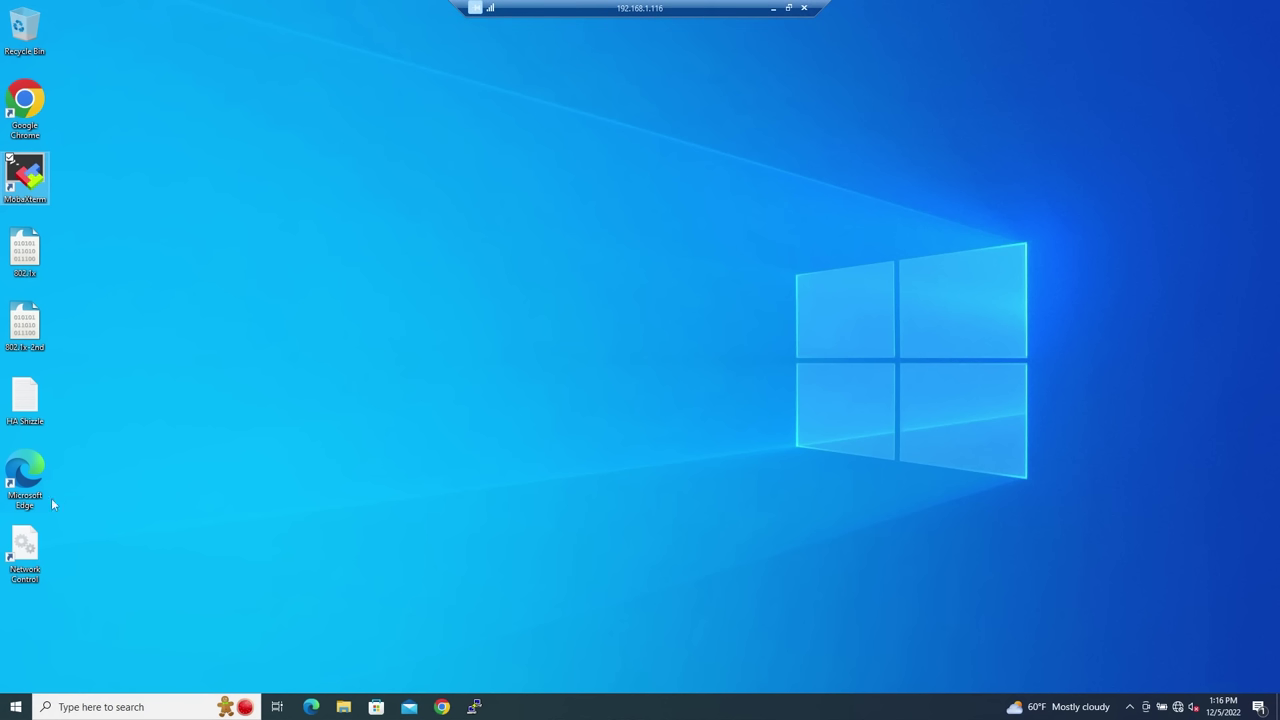
On the remote Windows desktop, open Network Connections and connect the Wi-Fi adapter to Our_WiFi
{"action": "double_click", "coordinate": [28, 548]}
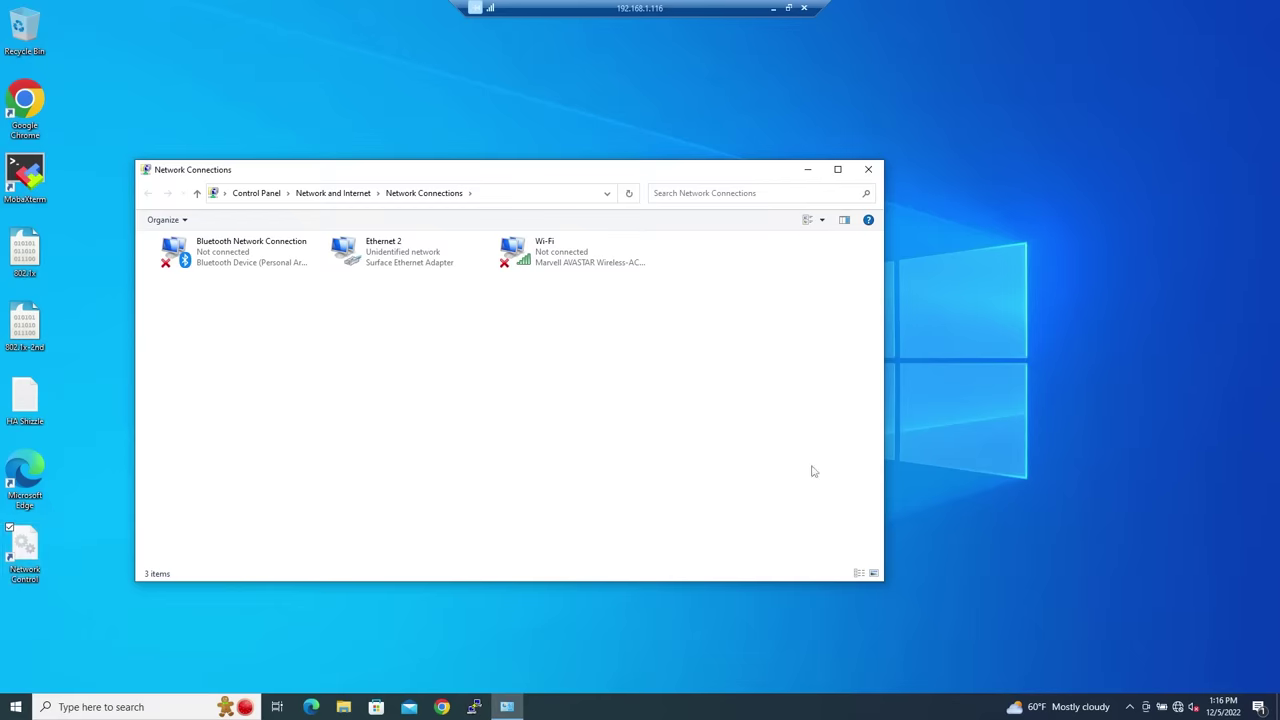
{"action": "right_click", "coordinate": [562, 262]}
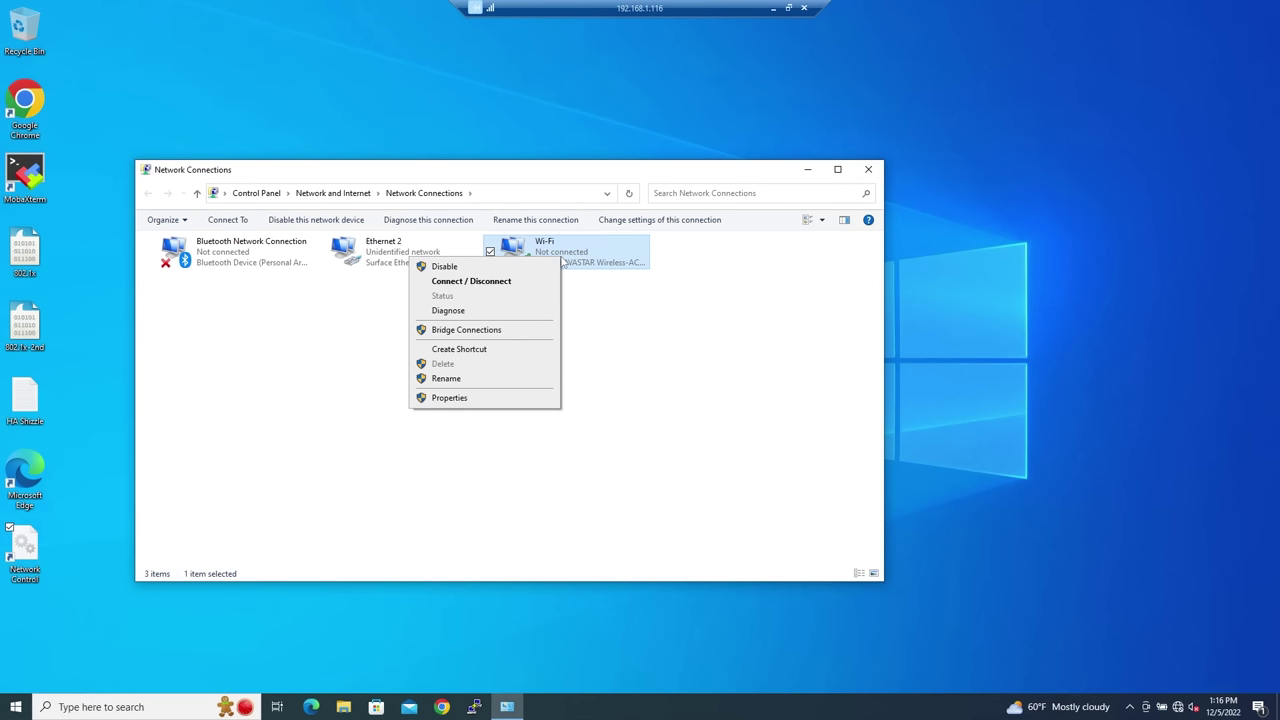
{"action": "left_click", "coordinate": [493, 284]}
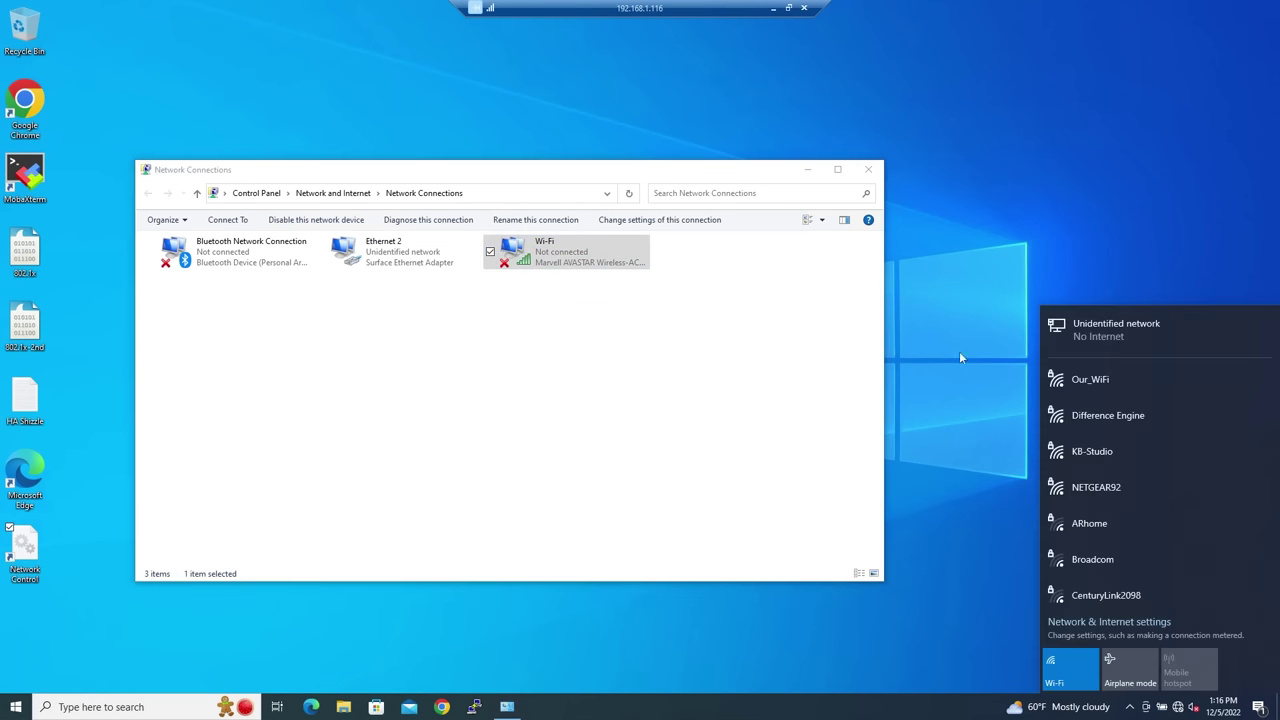
{"action": "left_click", "coordinate": [1099, 383]}
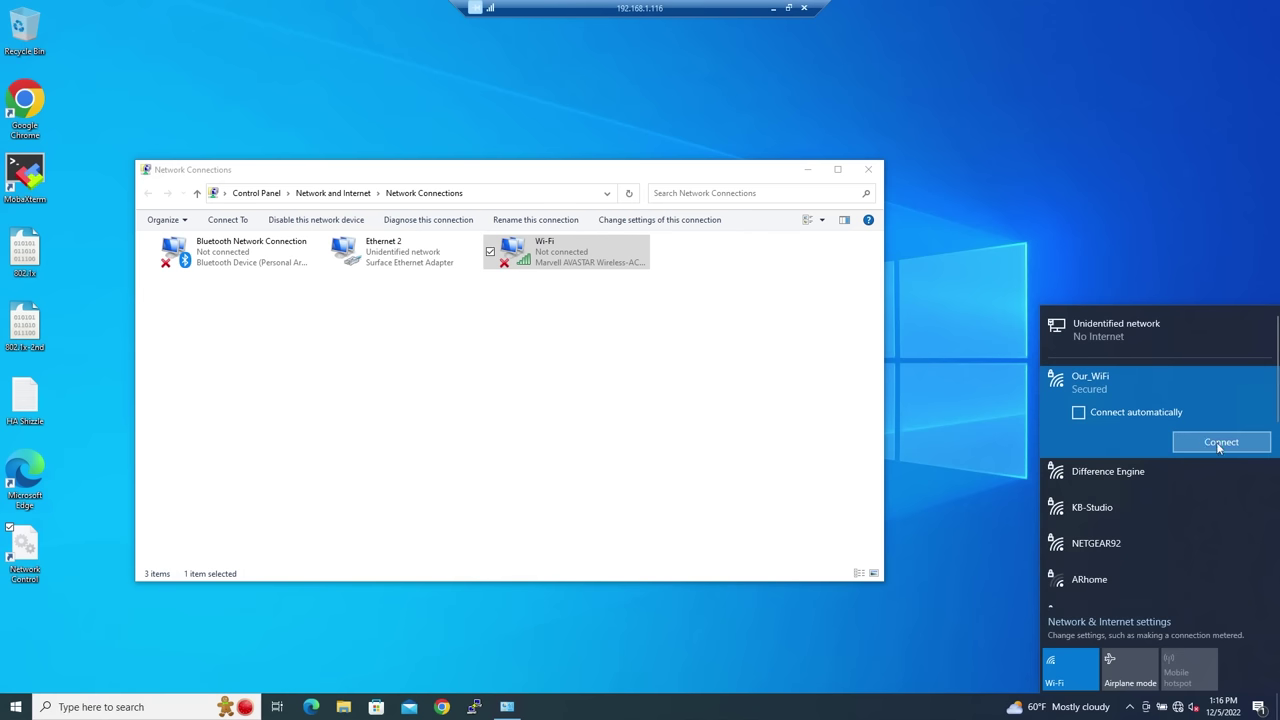
{"action": "left_click", "coordinate": [1220, 443]}
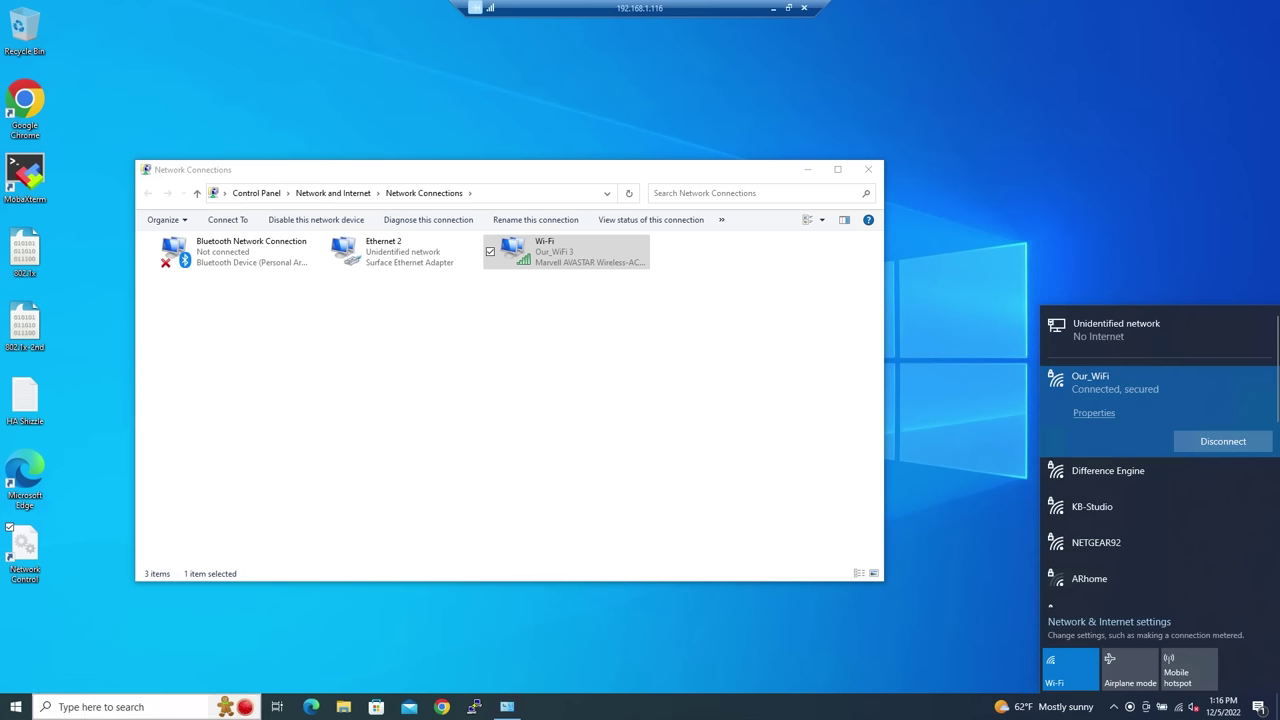
Open a Command Prompt on the Windows client, reposition its window, and ping 8.8.8.8 to test internet access
{"action": "left_click", "coordinate": [17, 710]}
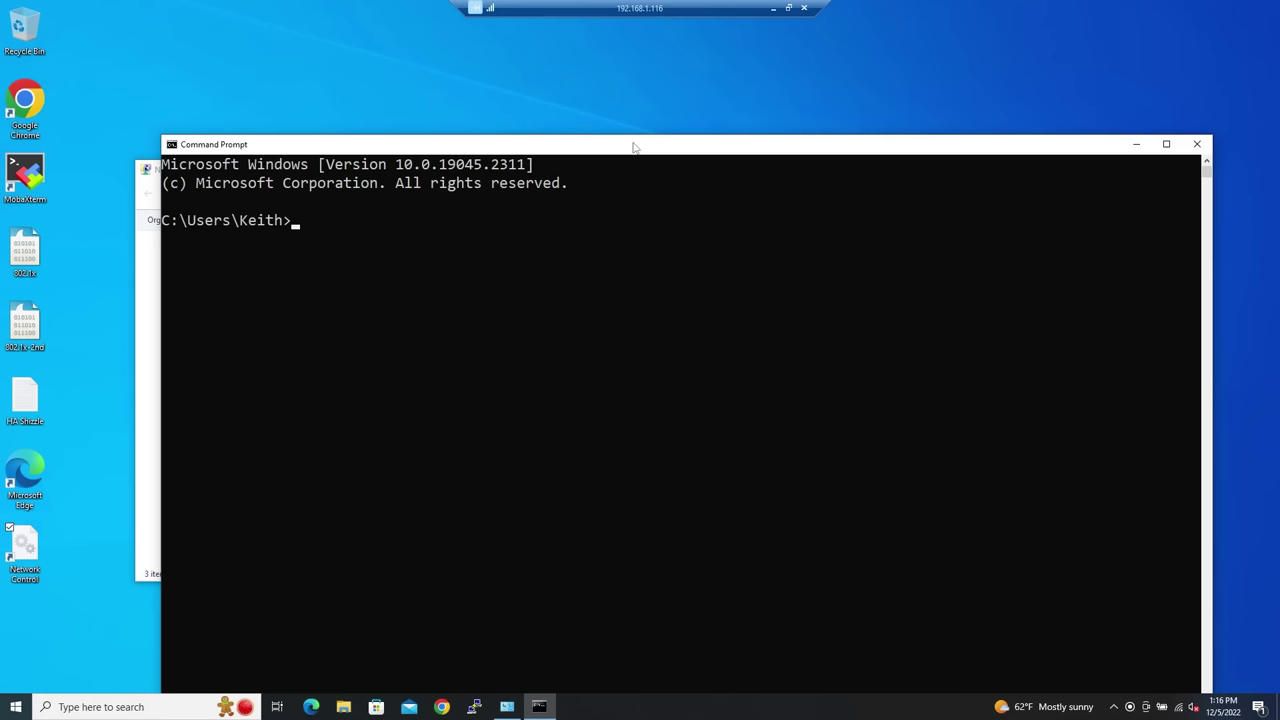
{"action": "left_click_drag", "start_coordinate": [633, 145], "coordinate": [673, 62]}
{"action": "left_click", "coordinate": [641, 151]}
{"action": "key", "text": "Escape"}
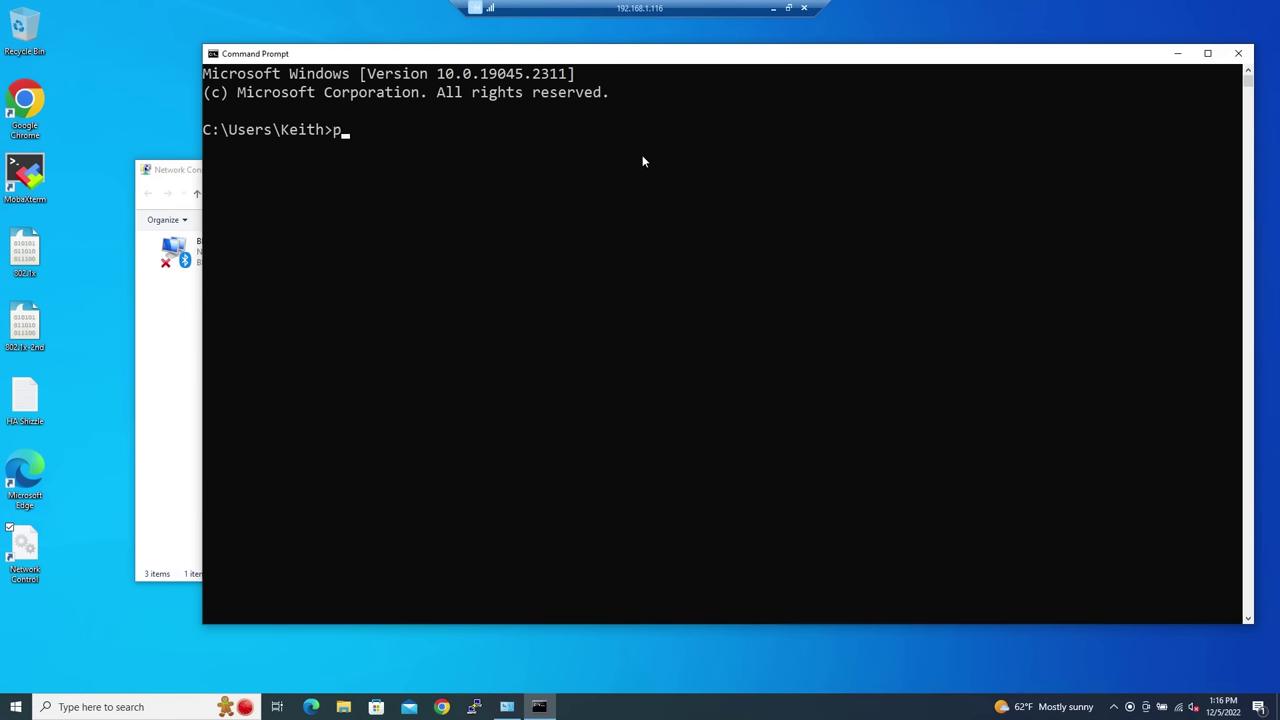
{"action": "type", "text": "ping 8.8.8.8"}
{"action": "key", "text": "Return"}
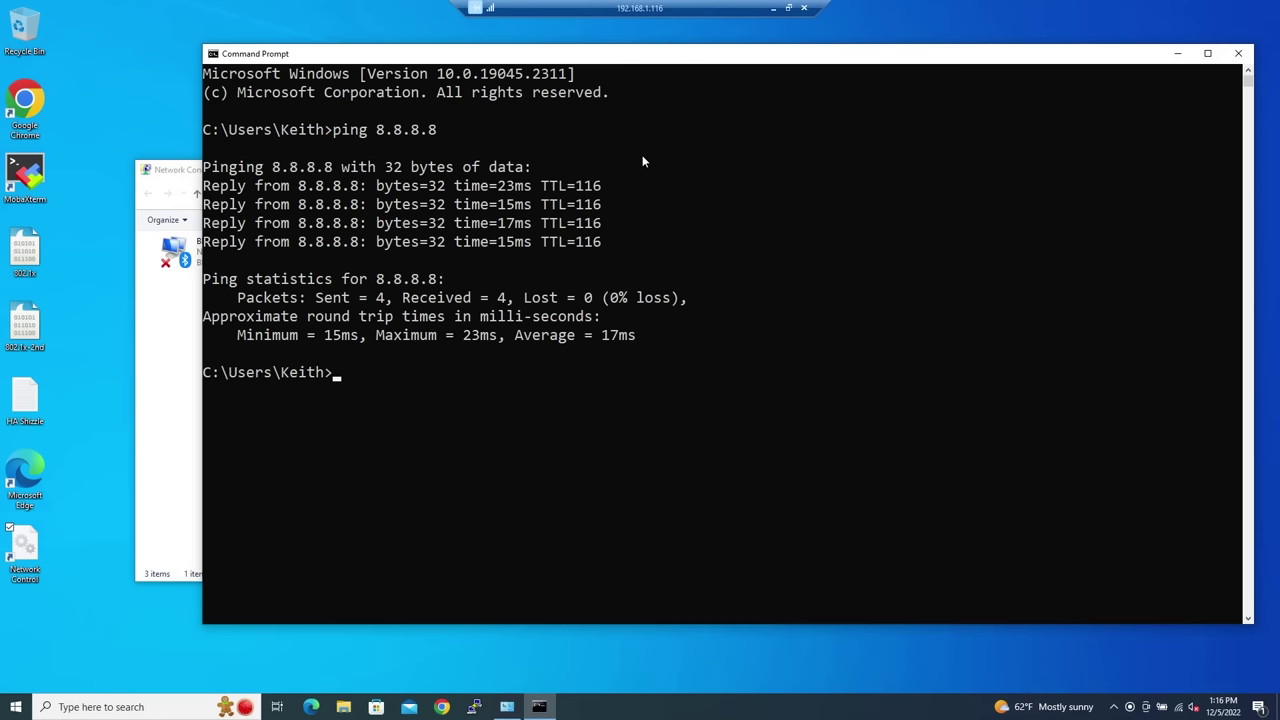
Display the usage help of tracert and examine its -d option
{"action": "type", "text": "tracert"}
{"action": "key", "text": "Return"}
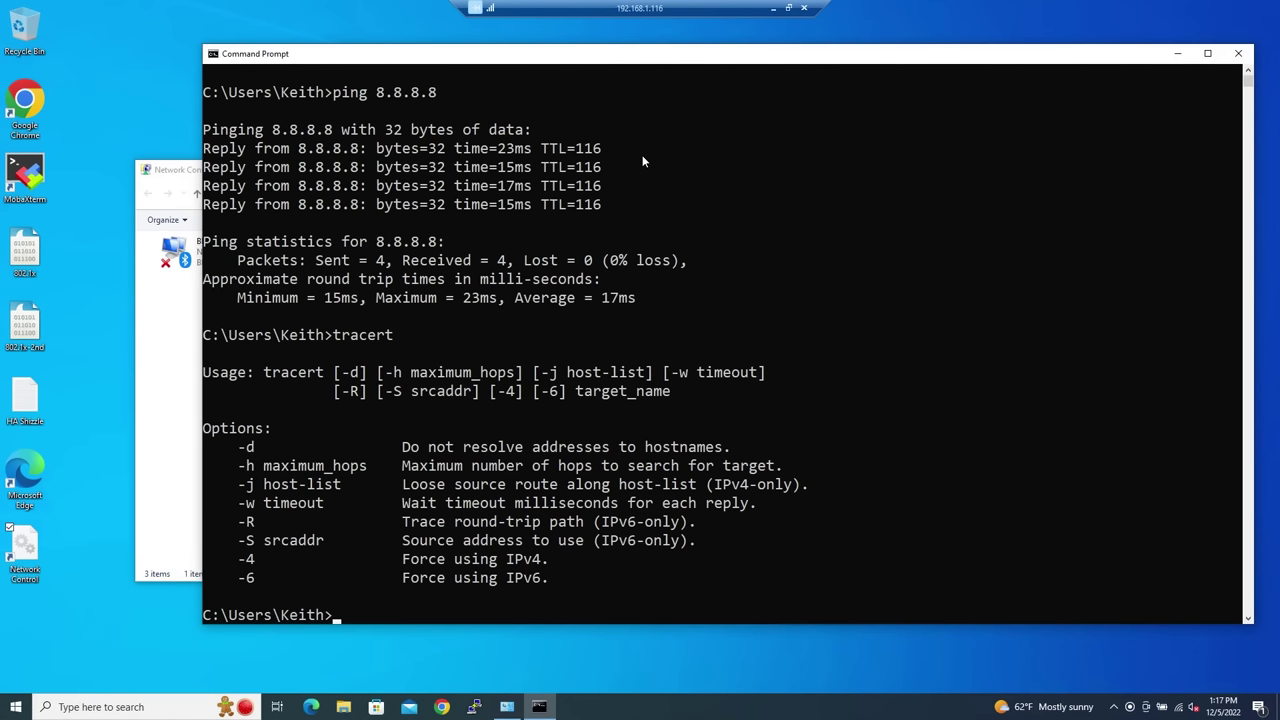
{"action": "left_click_drag", "start_coordinate": [436, 448], "coordinate": [737, 455]}
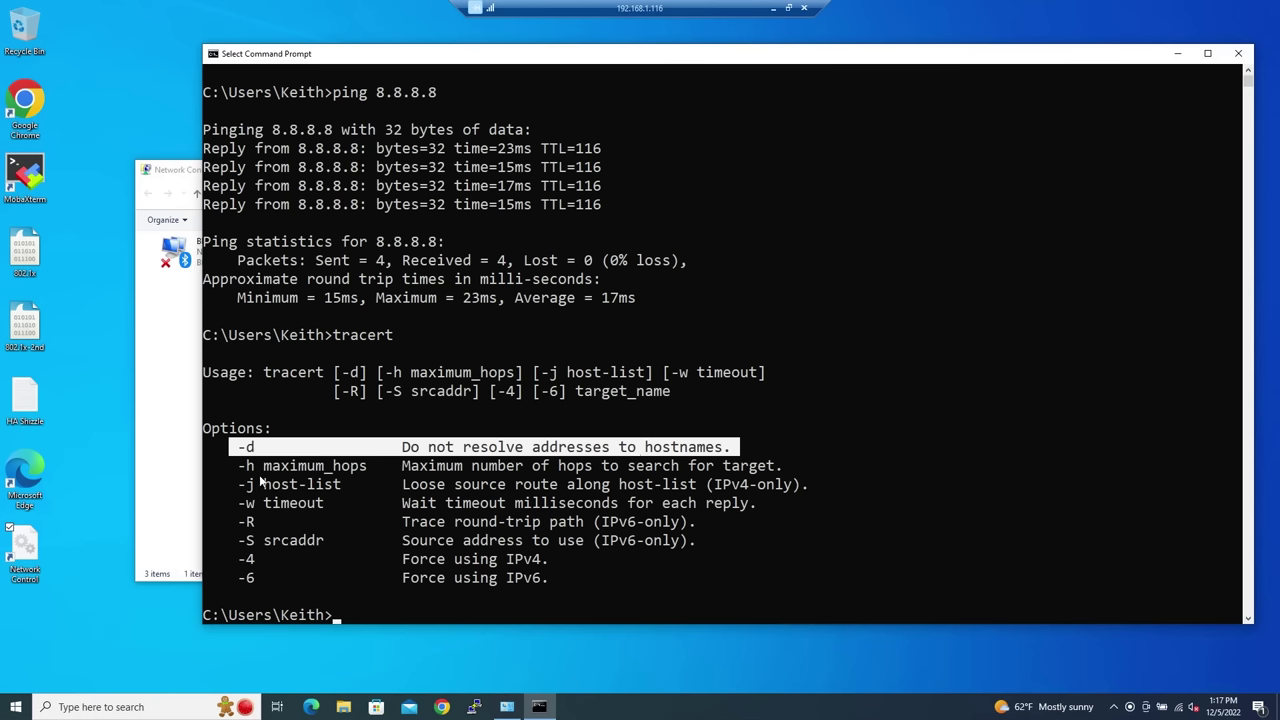
{"action": "key", "text": "Escape"}
Trace the route to 8.8.8.8 without name resolution over at most 2 hops, and compare the hops with the Use_Best_Link rule's wan1 and wan2 members
{"action": "type", "text": "tra"}
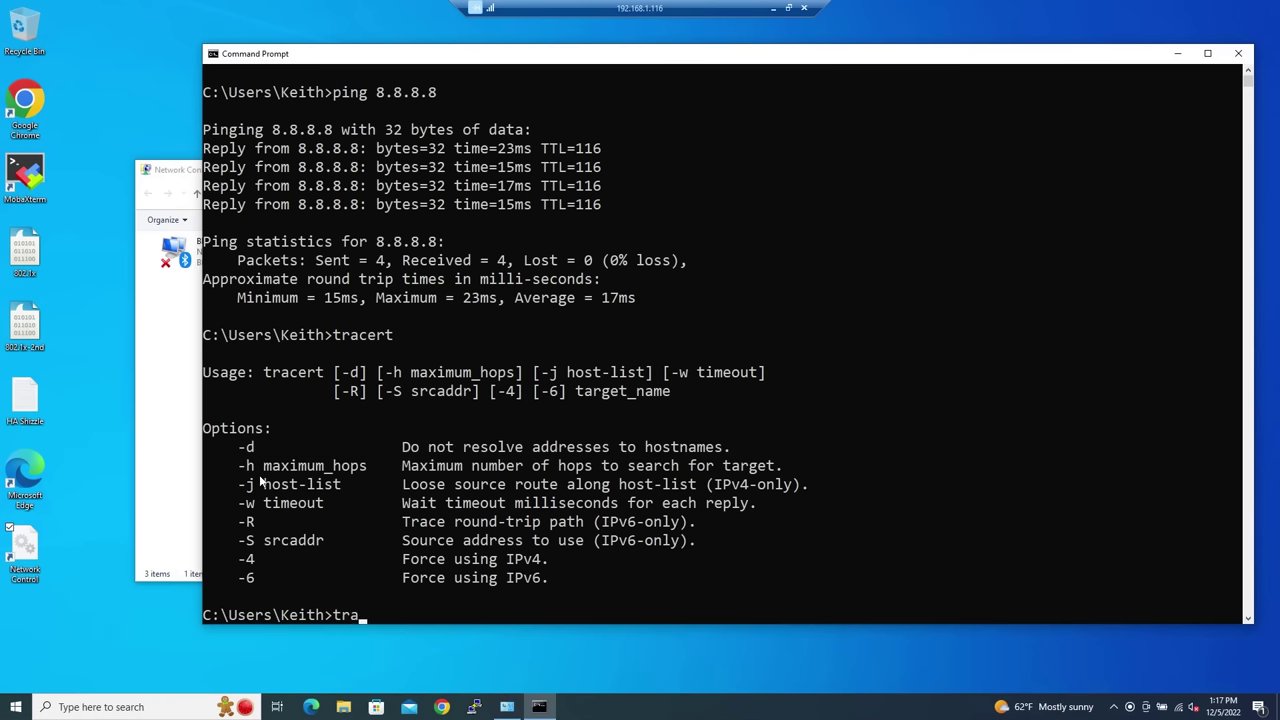
{"action": "type", "text": "cert -d -h 2"}
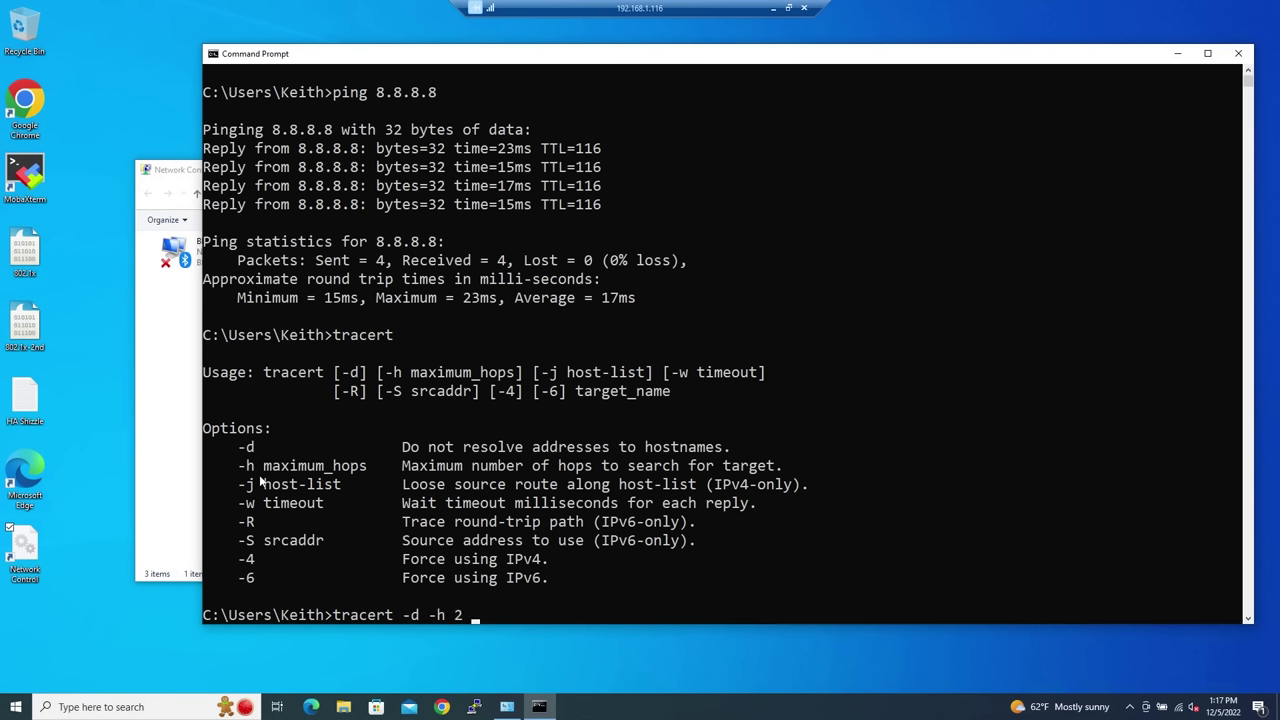
{"action": "type", "text": " 8.8.8.8"}
{"action": "key", "text": "Return"}
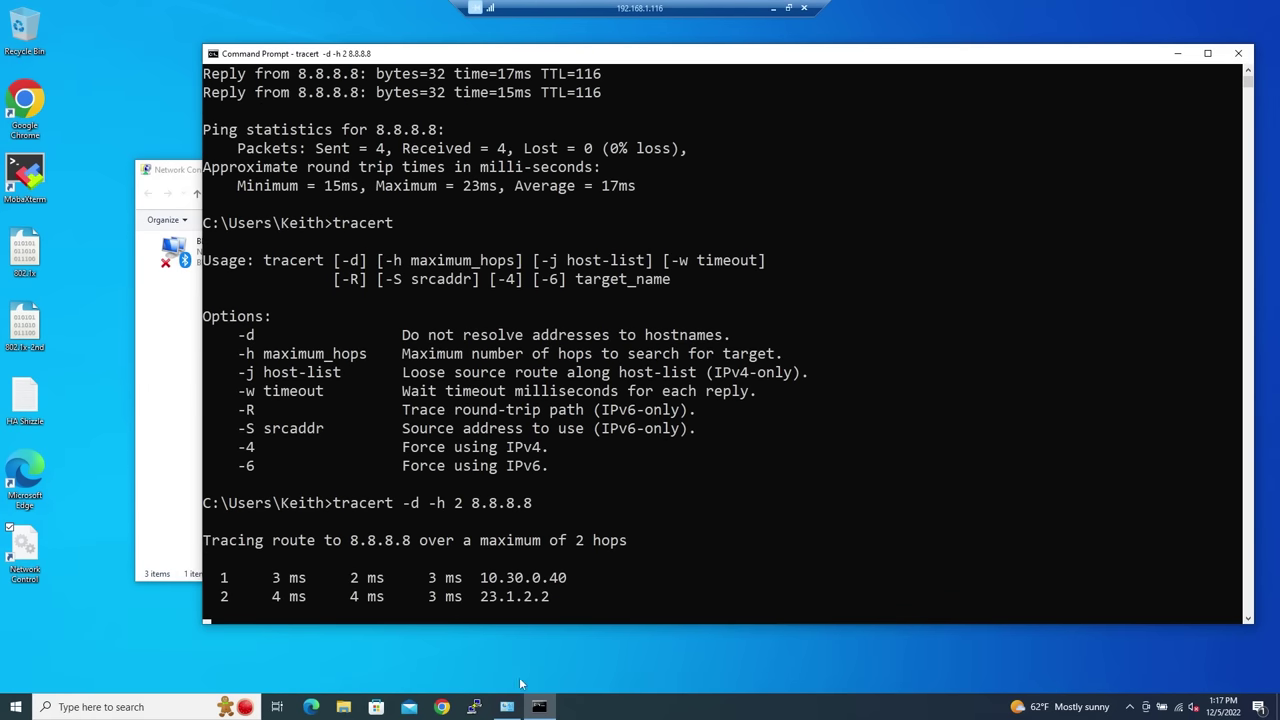
{"action": "left_click_drag", "start_coordinate": [480, 521], "coordinate": [566, 527]}
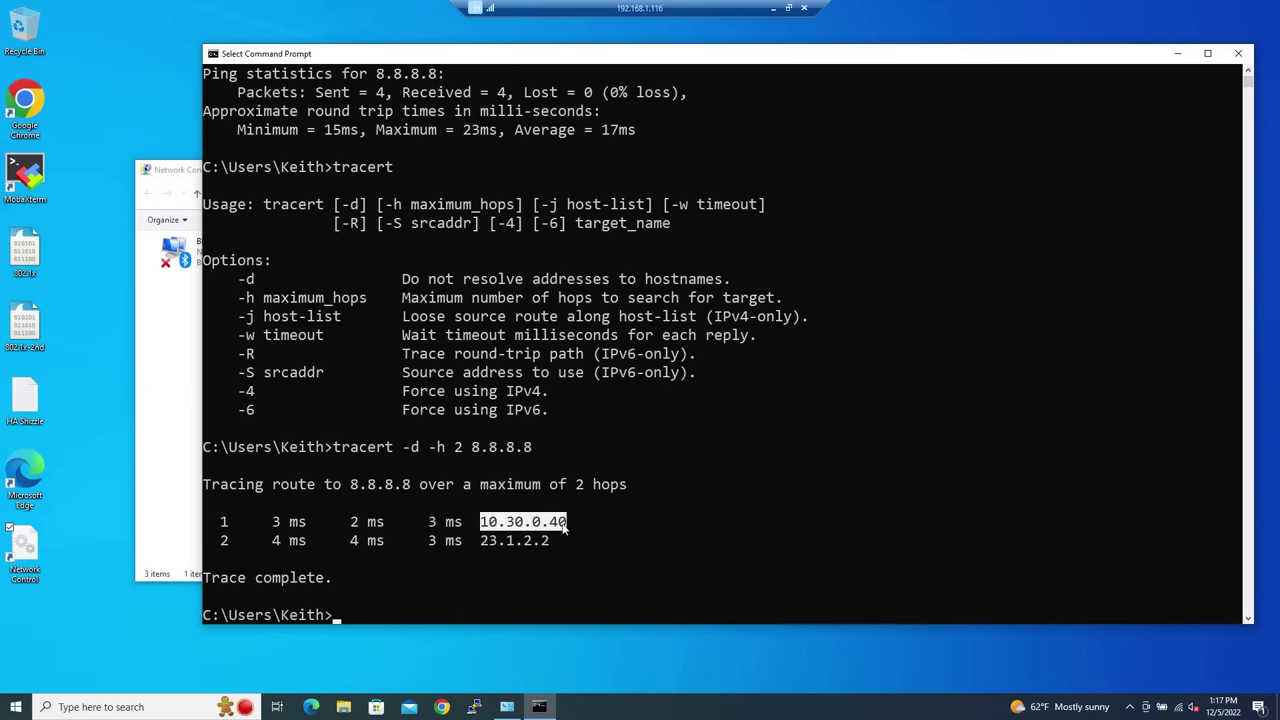
{"action": "left_click", "coordinate": [483, 540]}
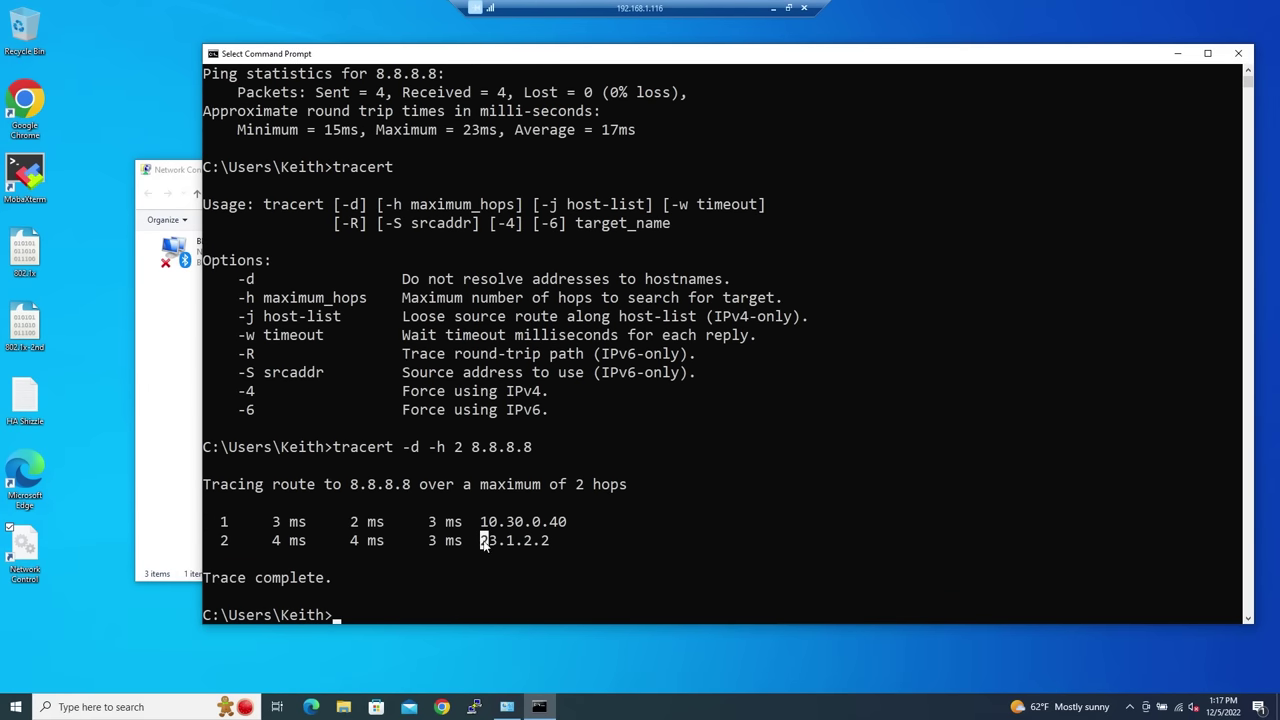
{"action": "left_click_drag", "start_coordinate": [541, 541], "coordinate": [546, 541]}
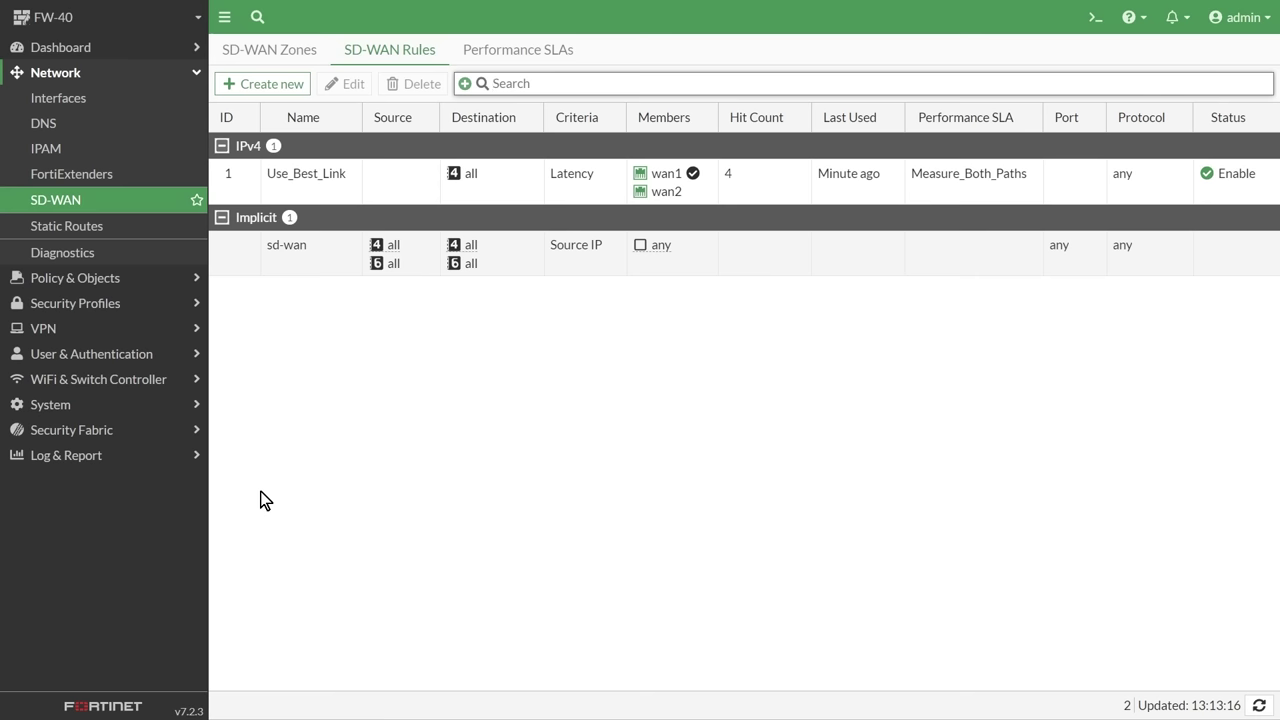
{"action": "mouse_move", "coordinate": [692, 177]}
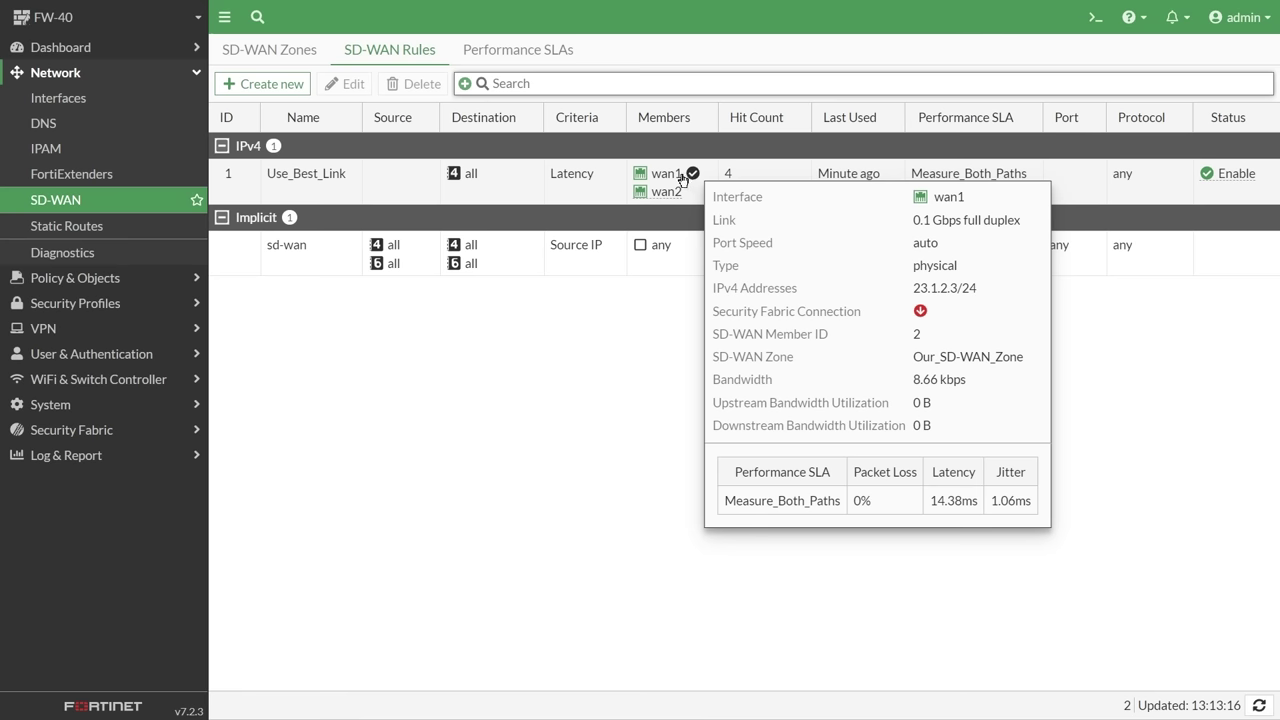
{"action": "mouse_move", "coordinate": [674, 197]}
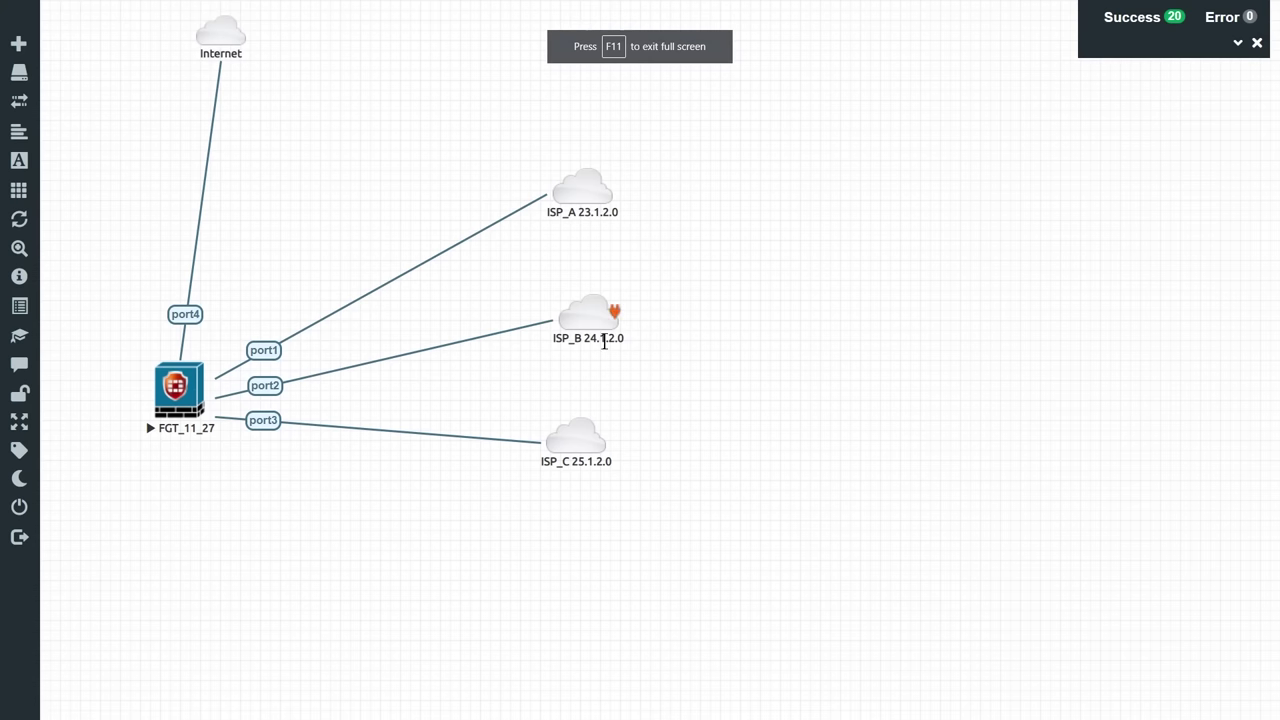
Switch to the network lab topology, then apply and save a 100 ms delay on FGT_11_27's port1 link to ISP_A
{"action": "right_click", "coordinate": [275, 347]}
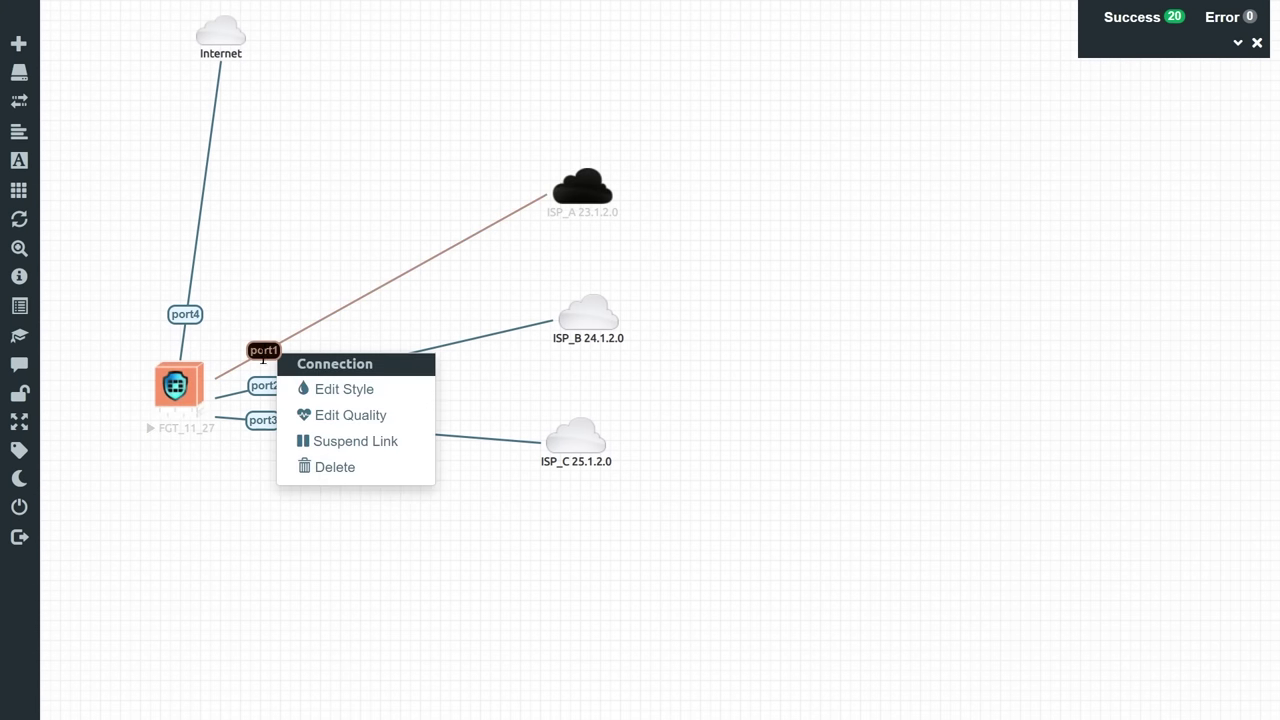
{"action": "left_click", "coordinate": [351, 415]}
{"action": "left_click", "coordinate": [180, 597]}
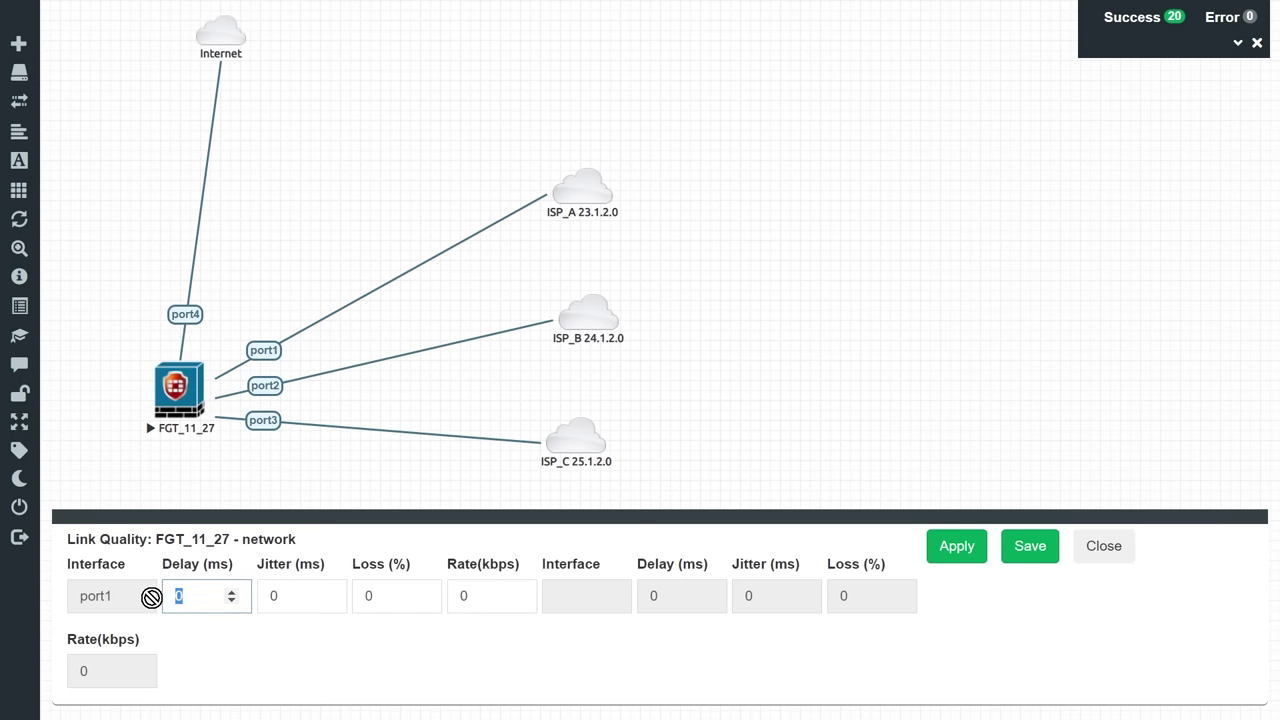
{"action": "type", "text": "100"}
{"action": "left_click", "coordinate": [963, 553]}
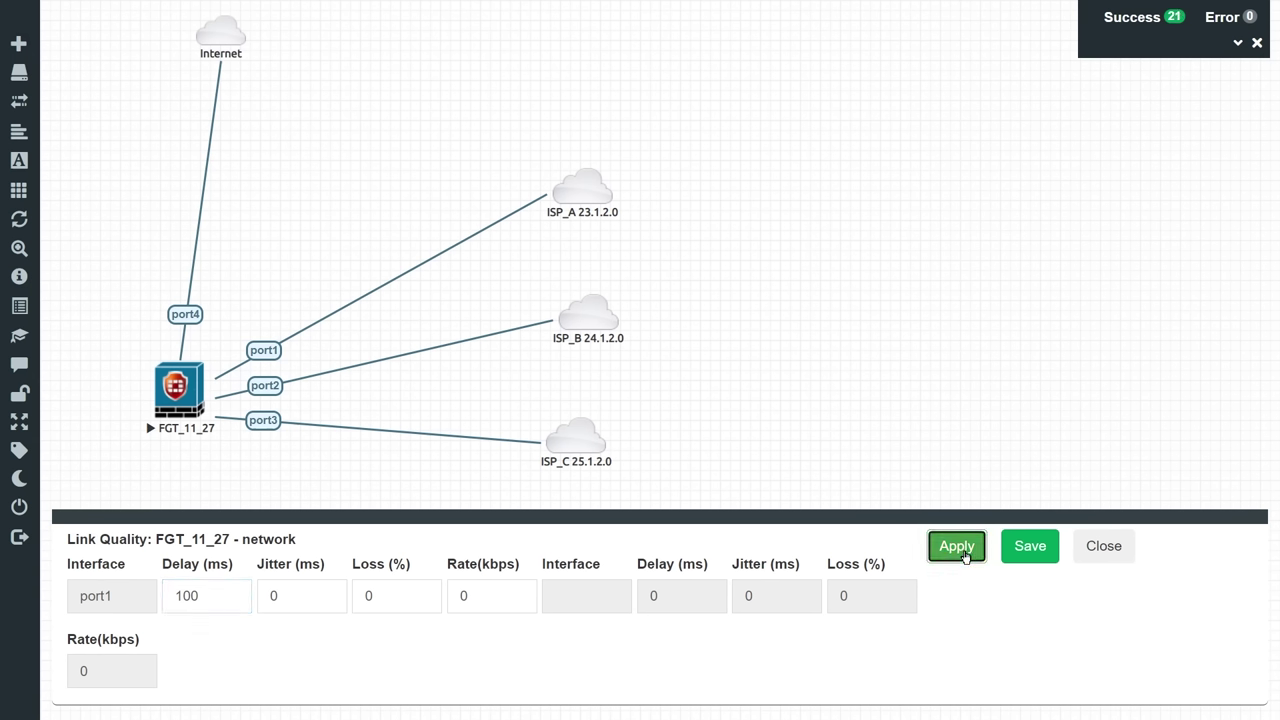
{"action": "left_click", "coordinate": [1029, 552]}
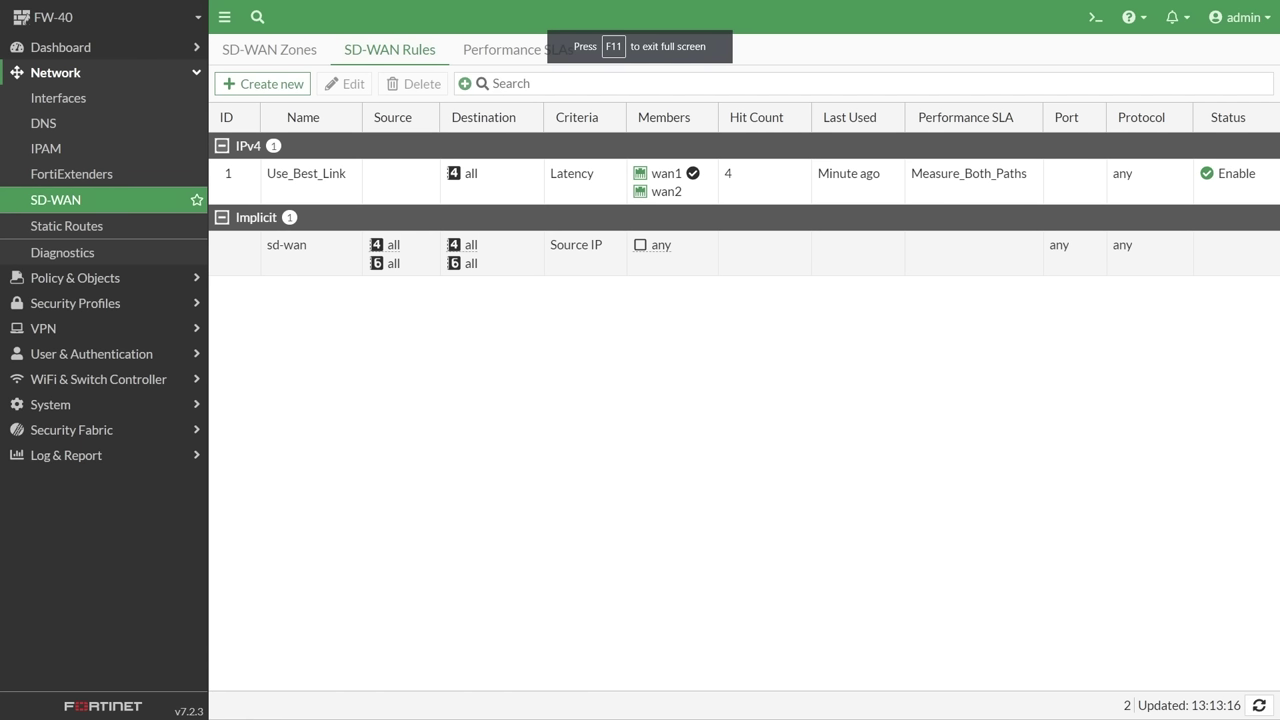
Switch to SecureCRT and rerun diagnose sys sdwan health-check on FW-40 to compare the latency of wan1 and wan2
{"action": "key", "text": "alt+Tab"}
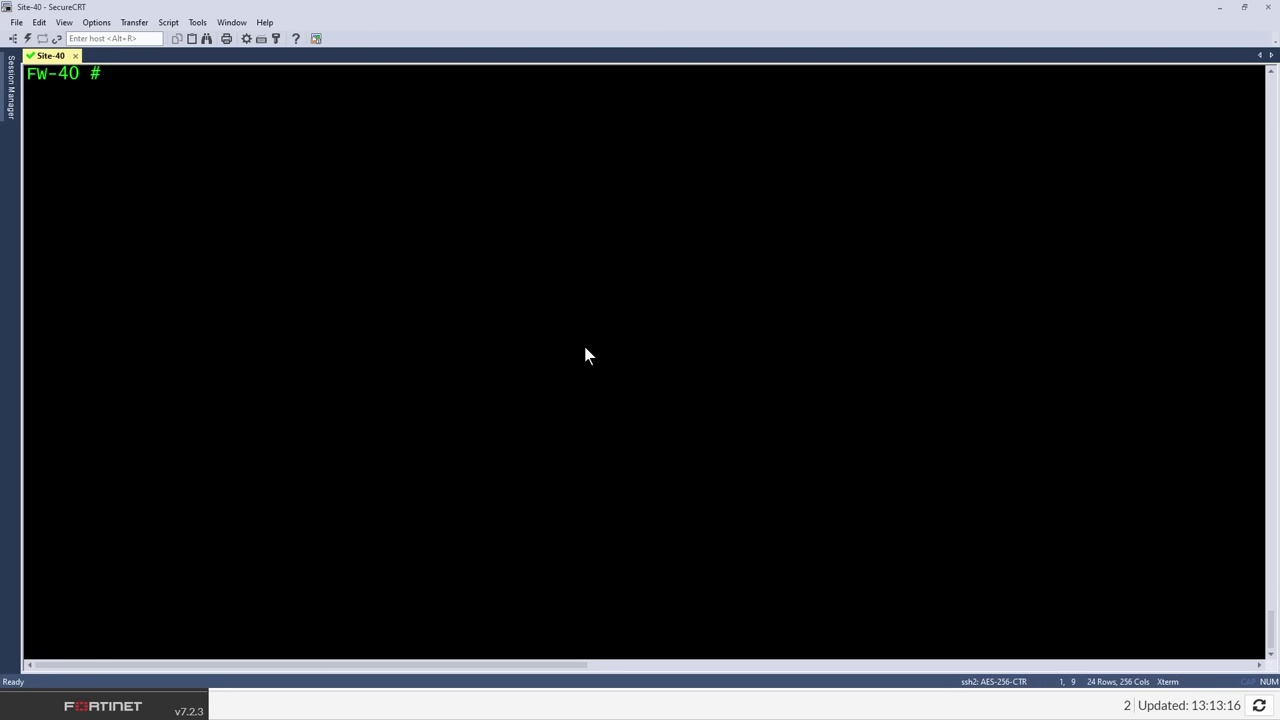
{"action": "type", "text": "diagnose s"}
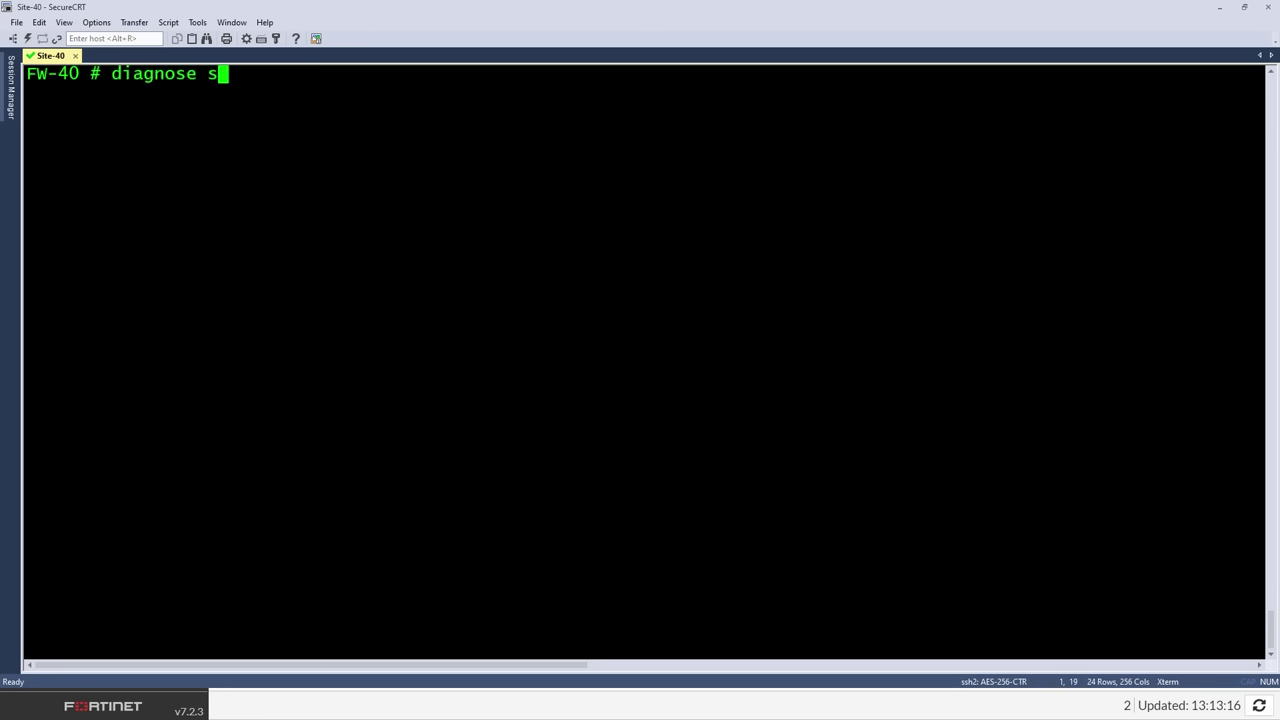
{"action": "type", "text": "ys sdwan health-check"}
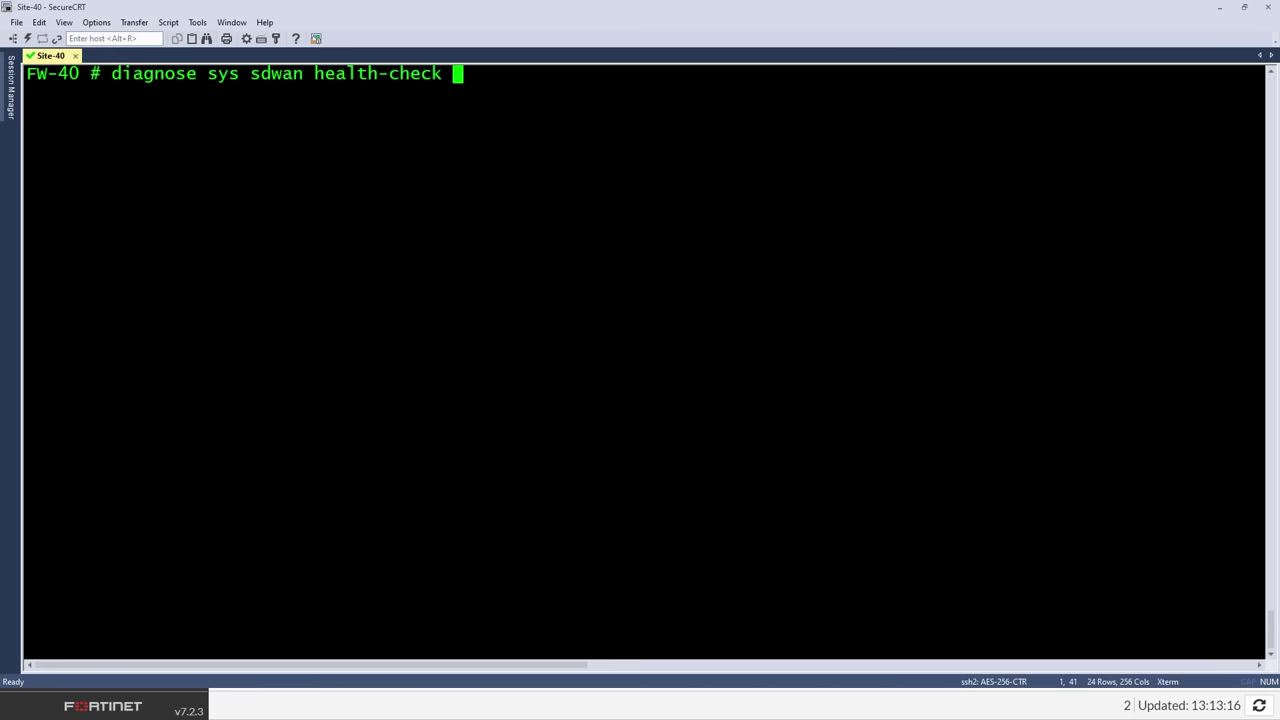
{"action": "key", "text": "Return"}
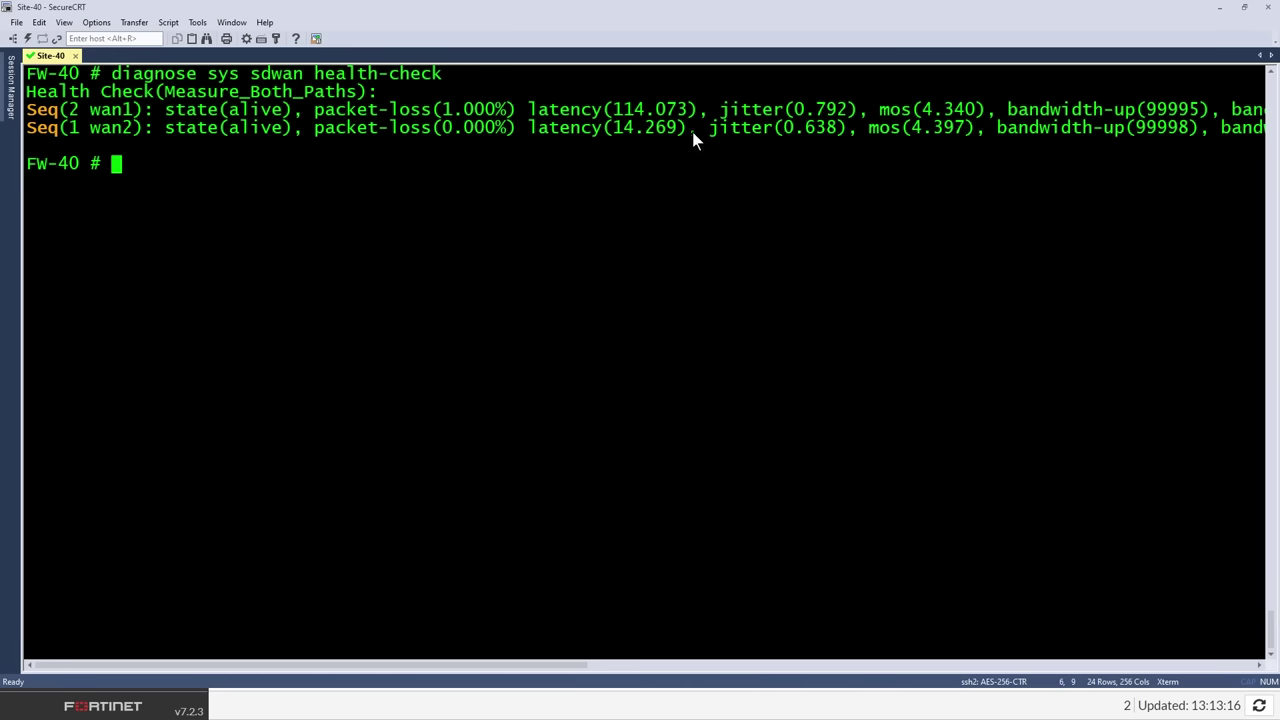
{"action": "left_click_drag", "start_coordinate": [614, 110], "coordinate": [648, 118]}
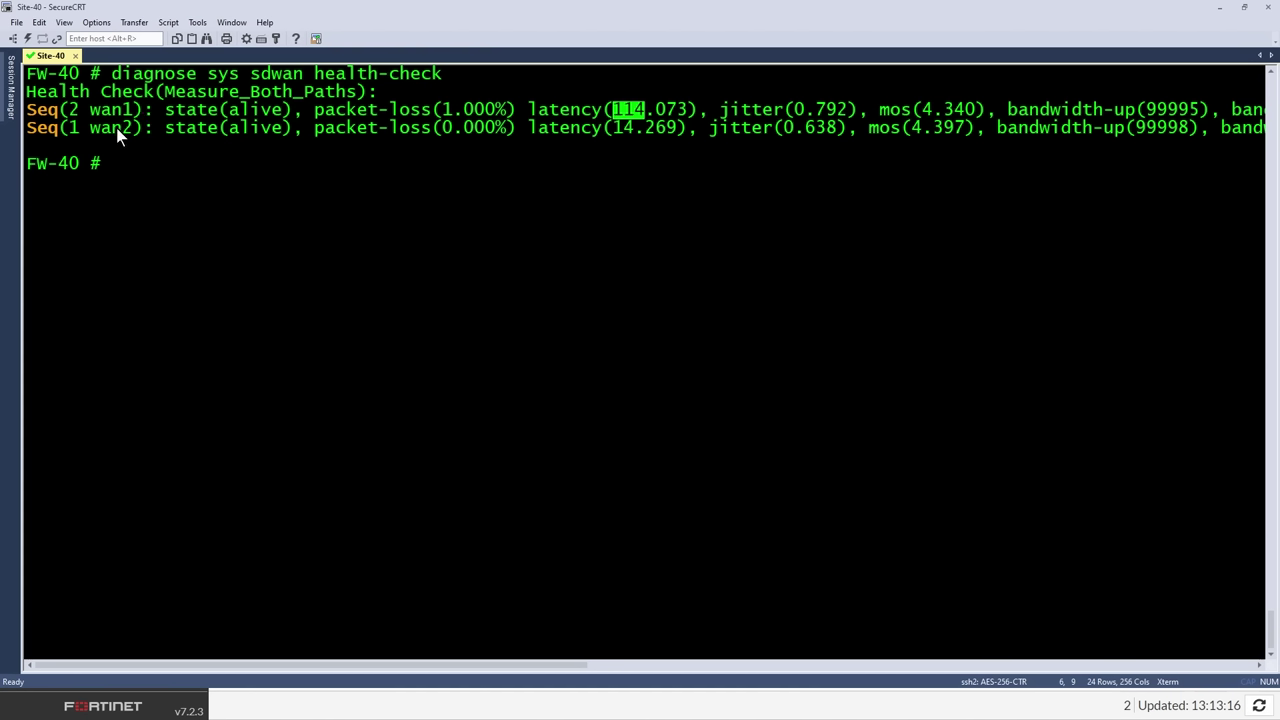
{"action": "left_click_drag", "start_coordinate": [87, 129], "coordinate": [132, 132]}
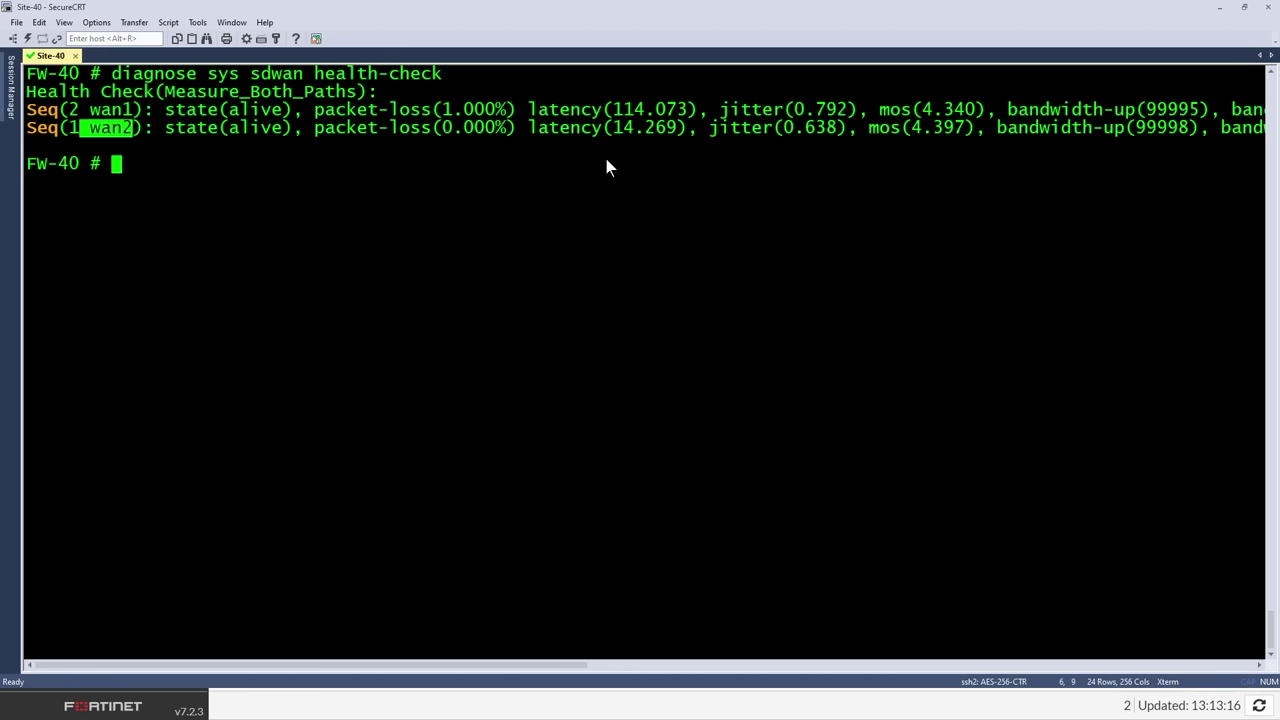
Switch to the FortiGate web interface and examine the latency graph and values of the Measure_Both_Paths performance SLA
{"action": "key", "text": "alt+Tab"}
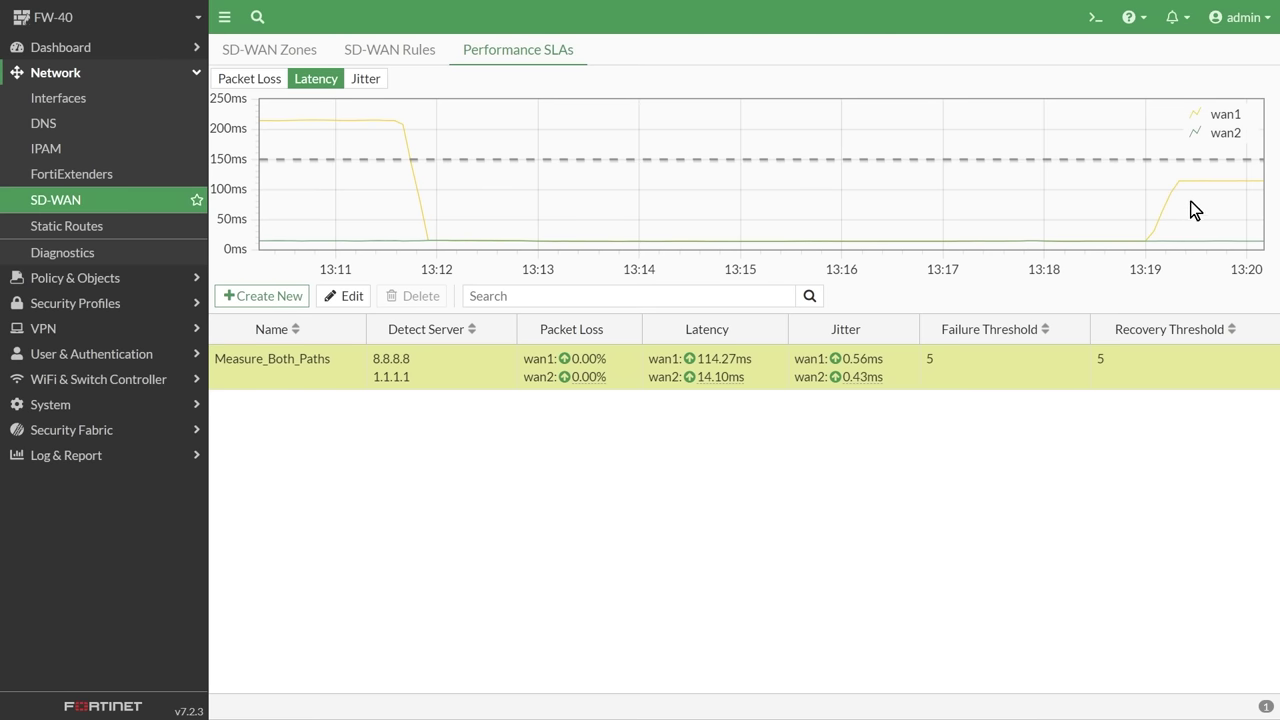
{"action": "mouse_move", "coordinate": [1177, 196]}
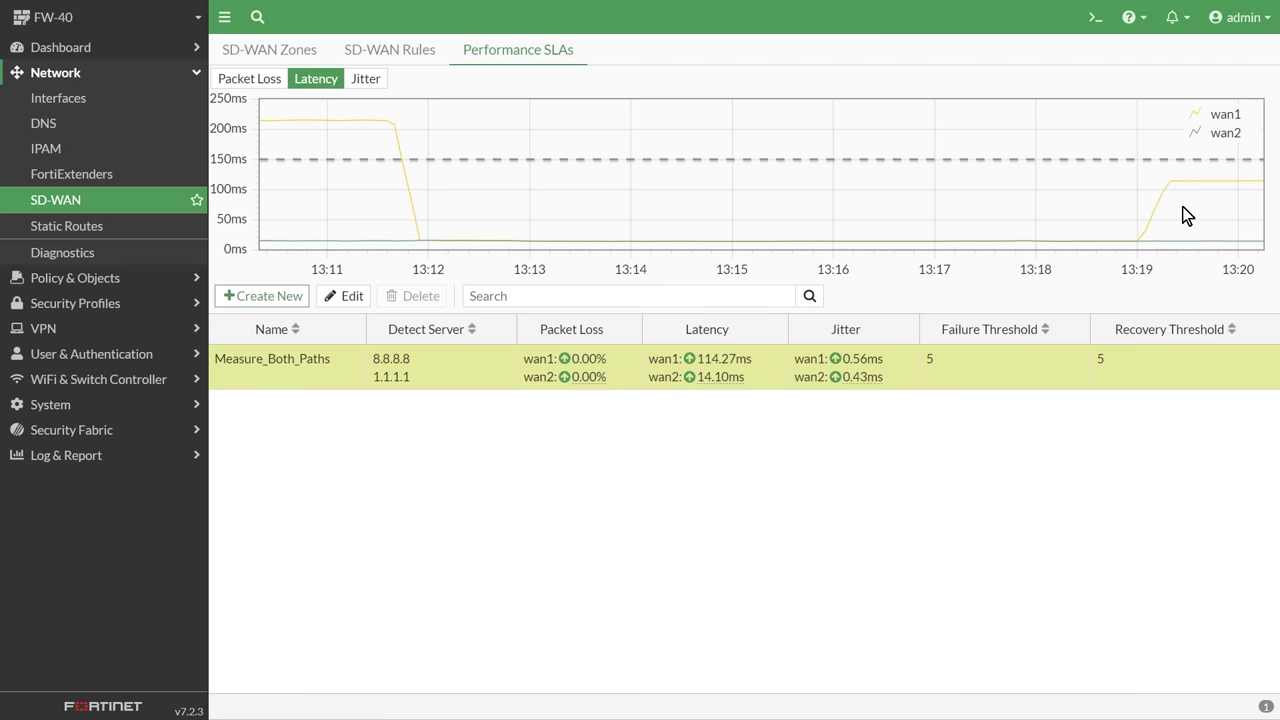
{"action": "mouse_move", "coordinate": [729, 368]}
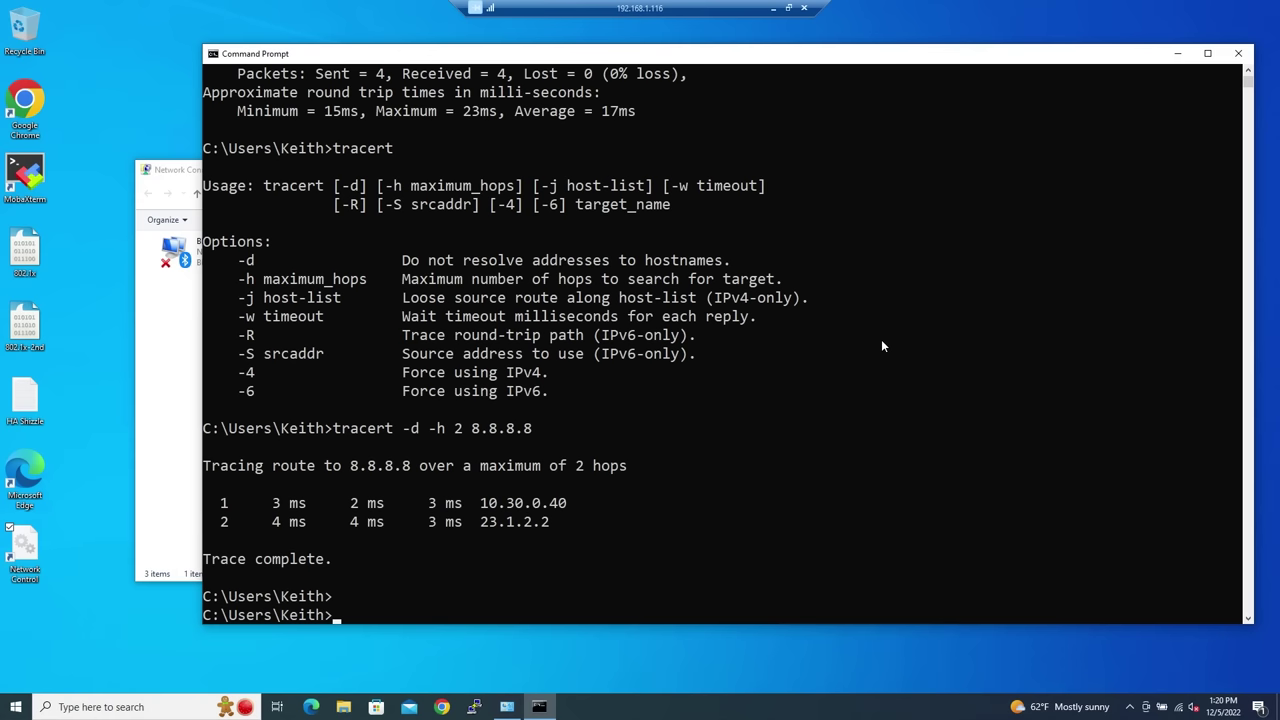
On the remote Windows client, repeat the 2-hop trace to 8.8.8.8 and examine both hop addresses
{"action": "key", "text": "Up"}
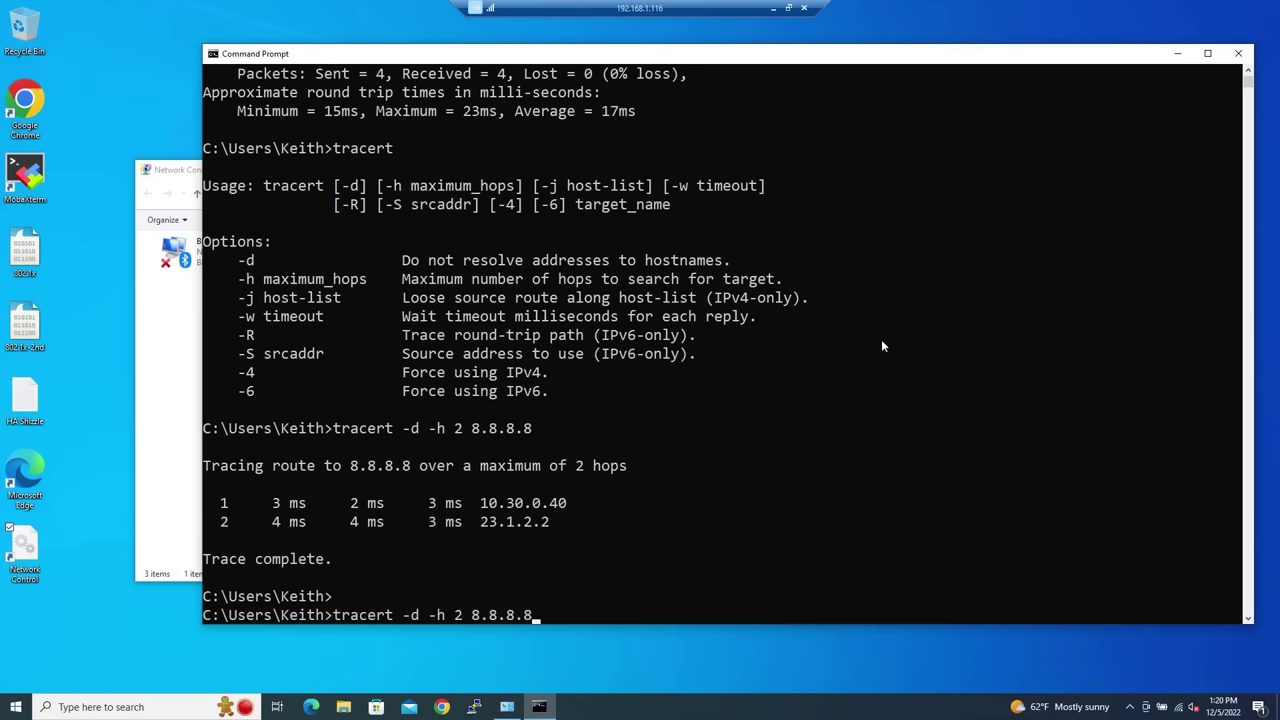
{"action": "key", "text": "Return"}
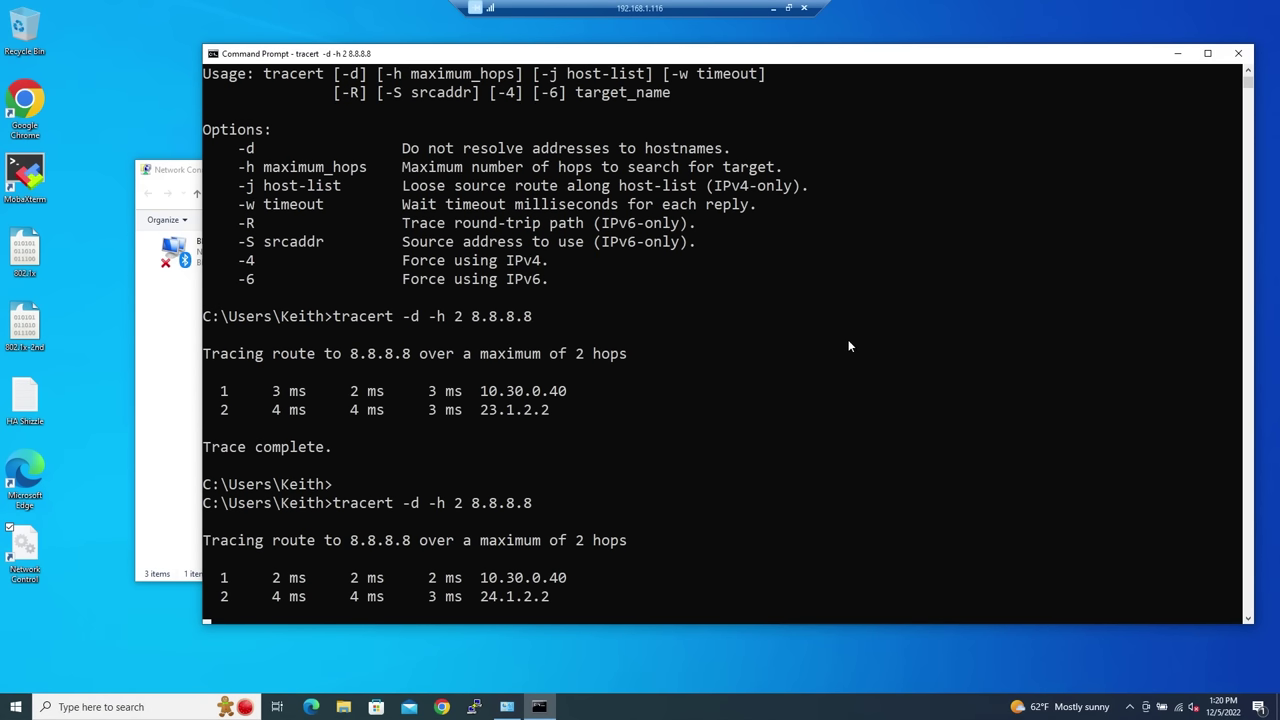
{"action": "left_click_drag", "start_coordinate": [481, 521], "coordinate": [566, 522]}
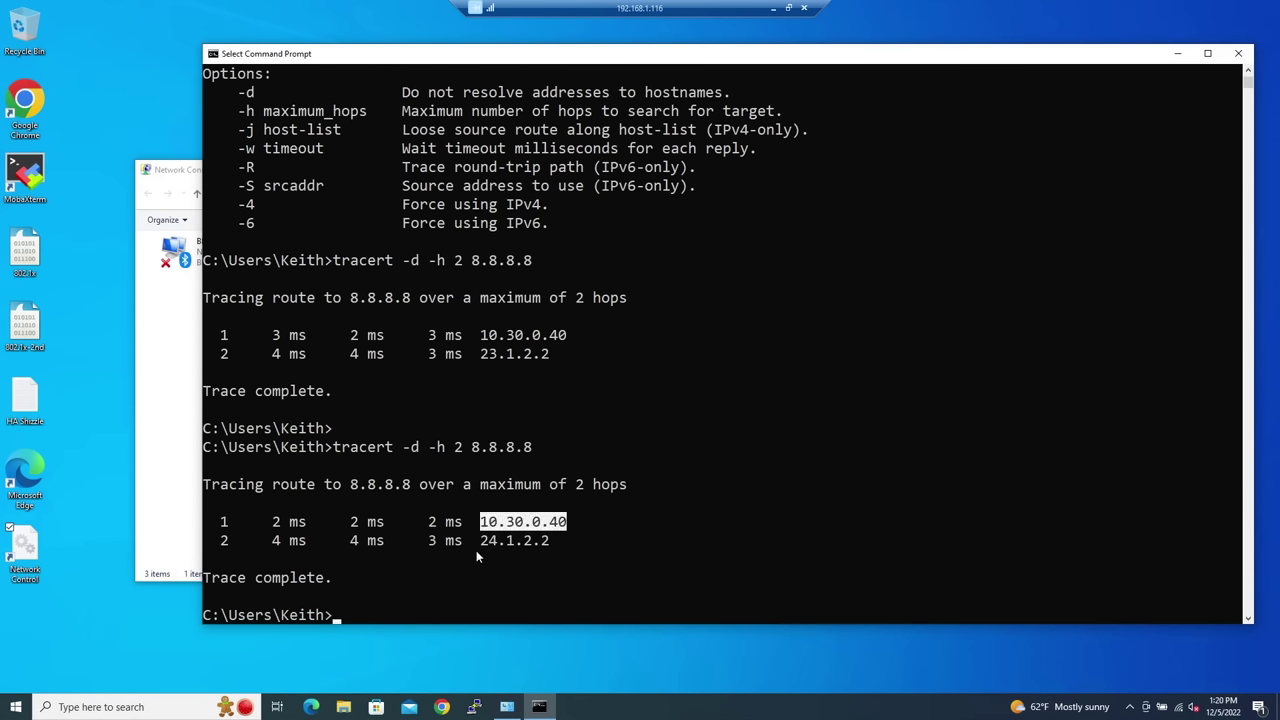
{"action": "left_click_drag", "start_coordinate": [481, 540], "coordinate": [548, 541]}
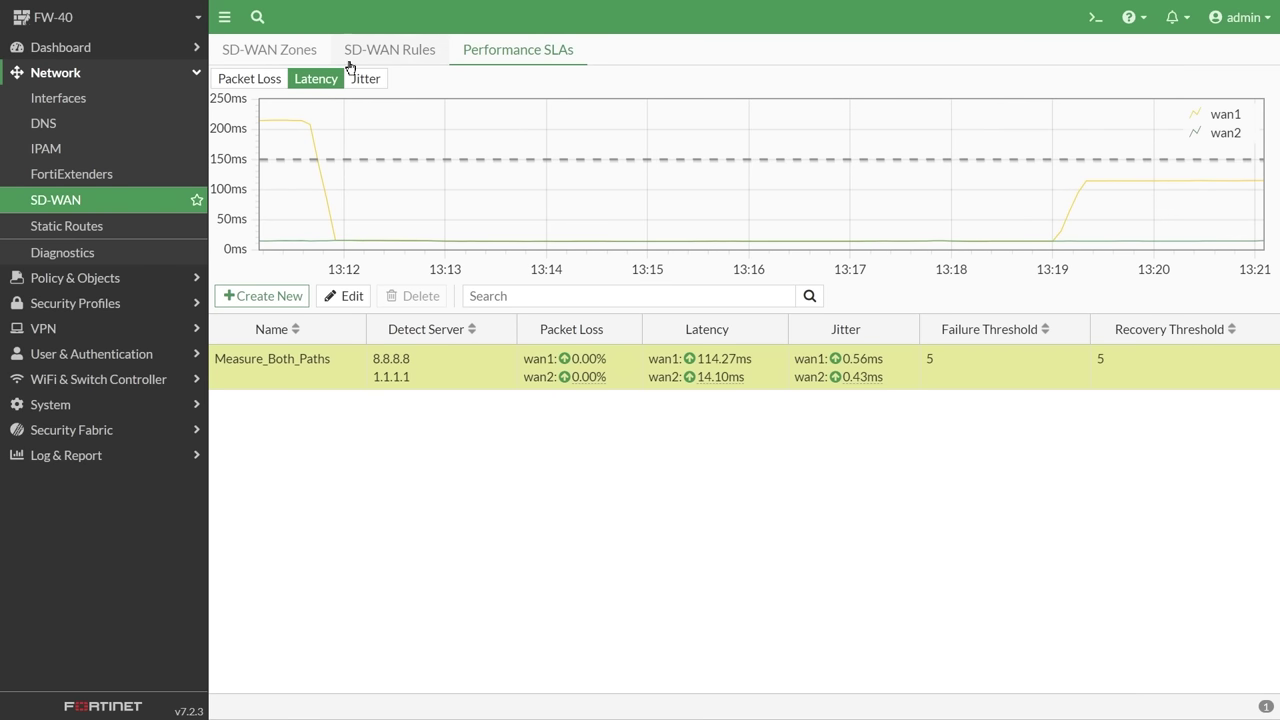
Check which member the Use_Best_Link SD-WAN rule prefers on the FortiGate, and view the active sessions in FortiView Sessions
{"action": "left_click", "coordinate": [397, 52]}
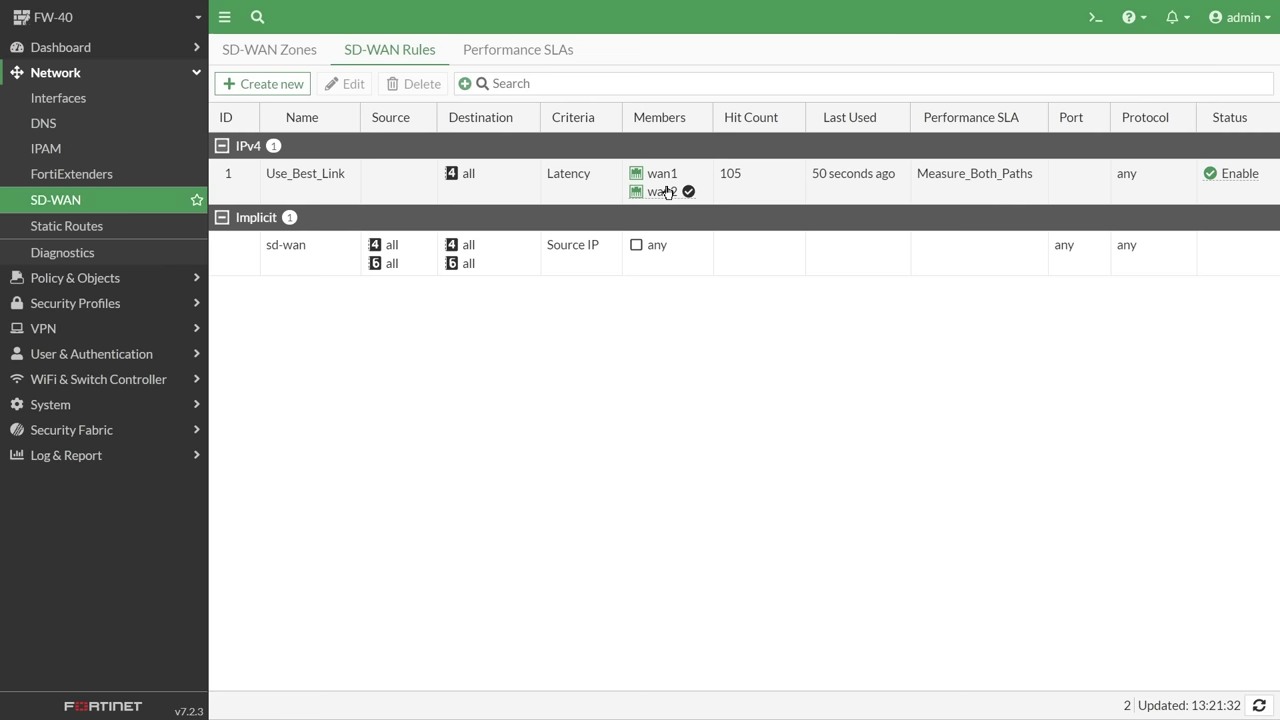
{"action": "mouse_move", "coordinate": [687, 196]}
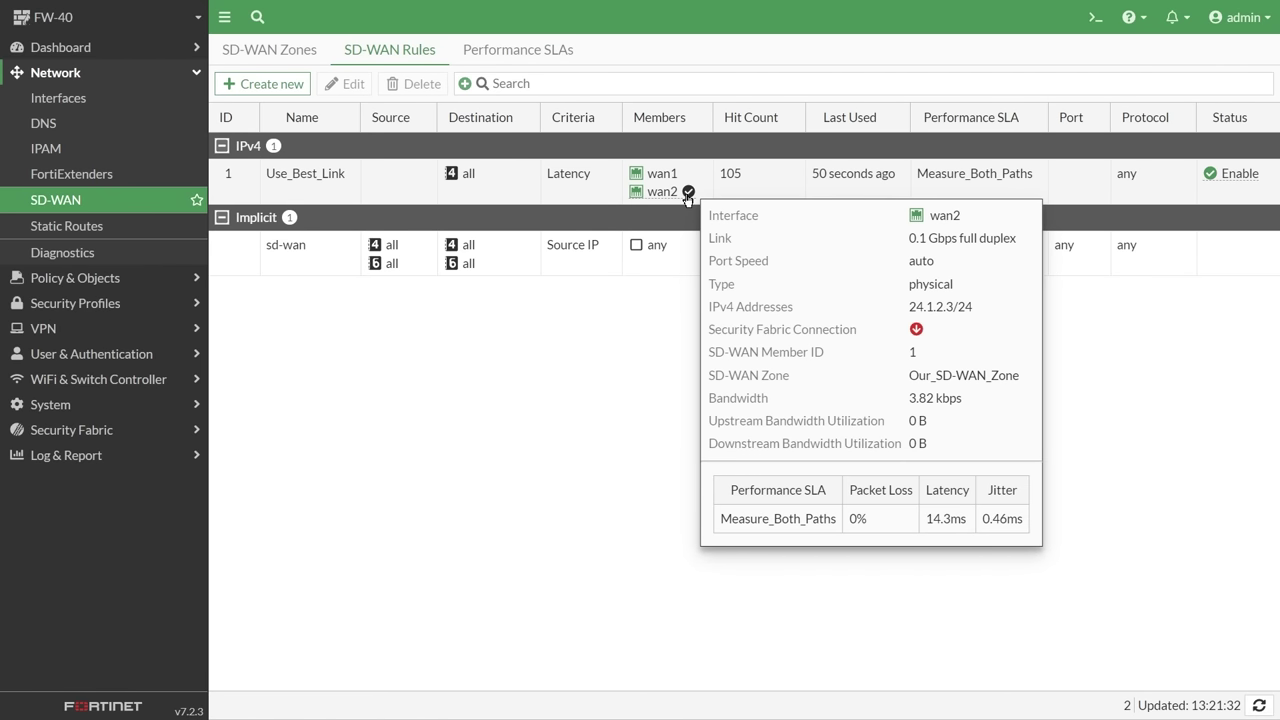
{"action": "mouse_move", "coordinate": [660, 177]}
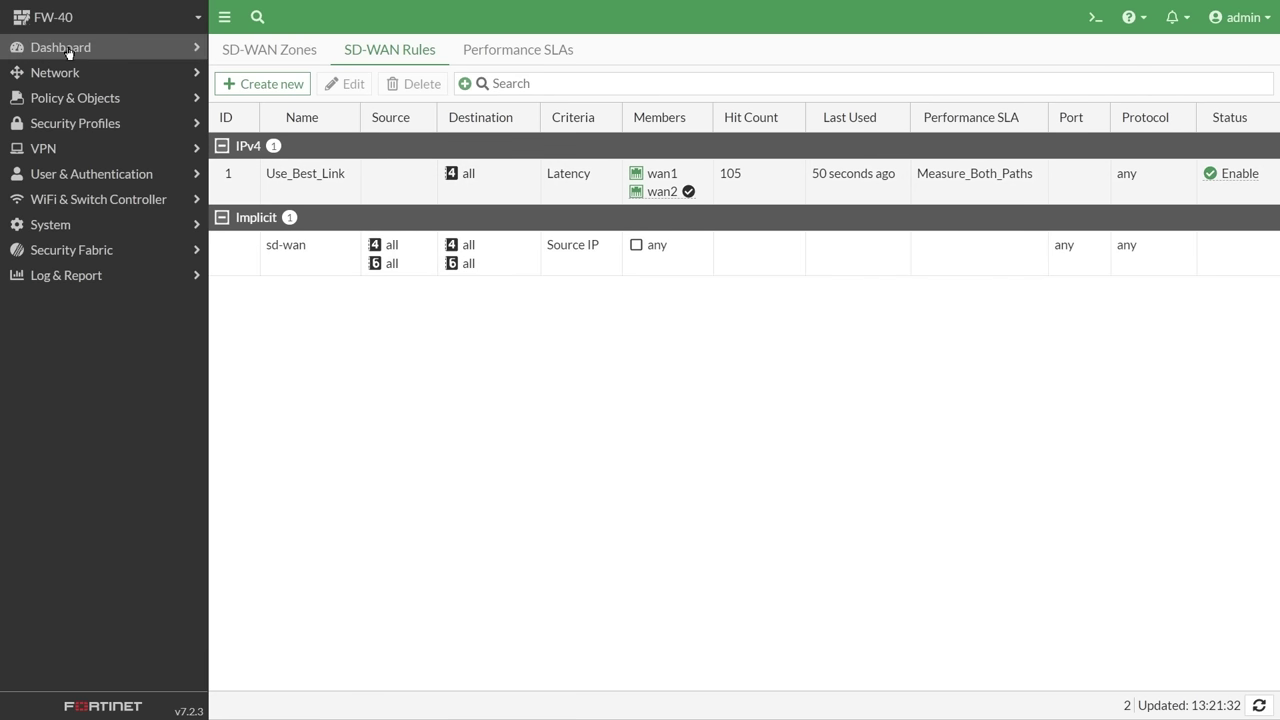
{"action": "left_click", "coordinate": [70, 48]}
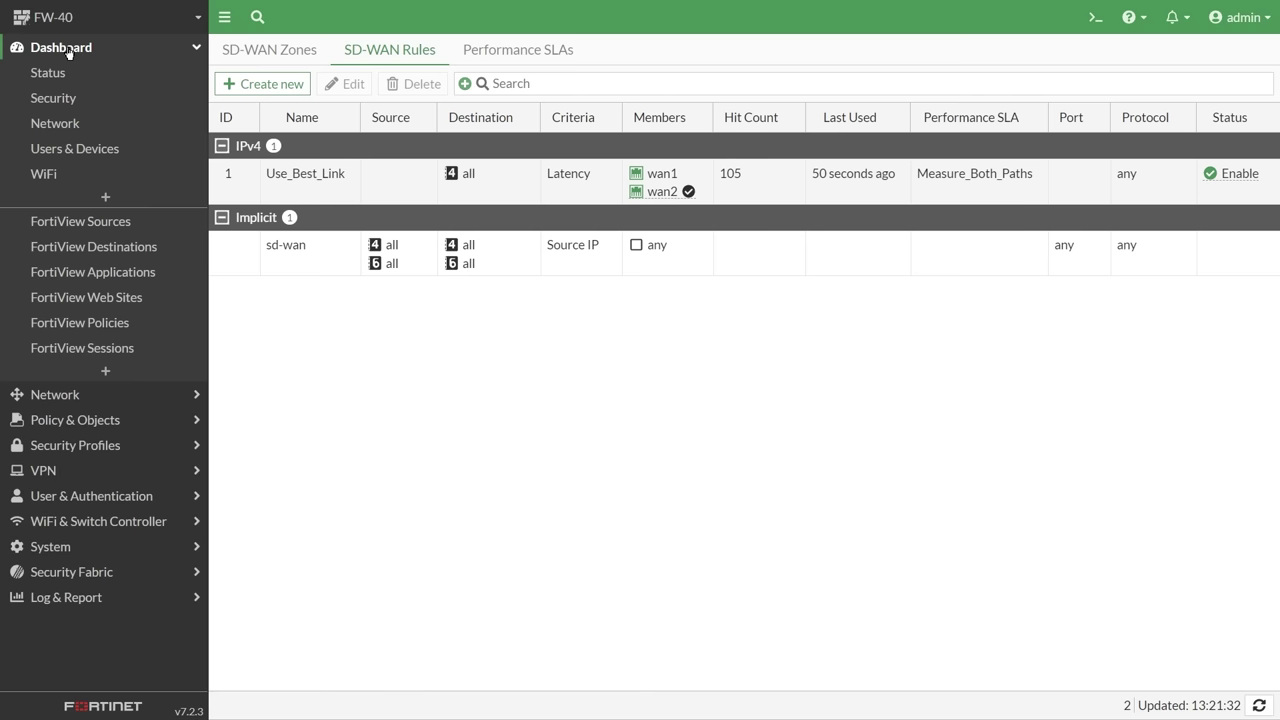
{"action": "left_click", "coordinate": [105, 352]}
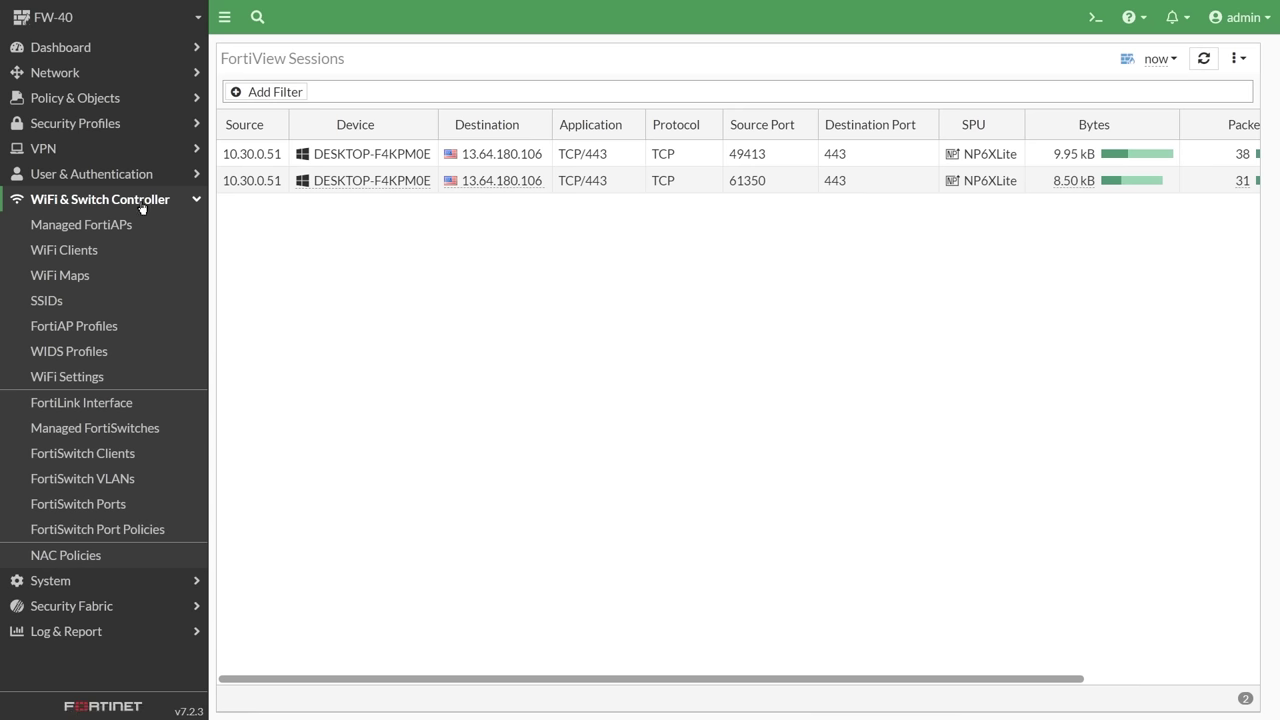
List the WiFi clients, open Diagnostics and Tools for the Our_WiFi client on AP-2, and view its destinations
{"action": "left_click", "coordinate": [88, 259]}
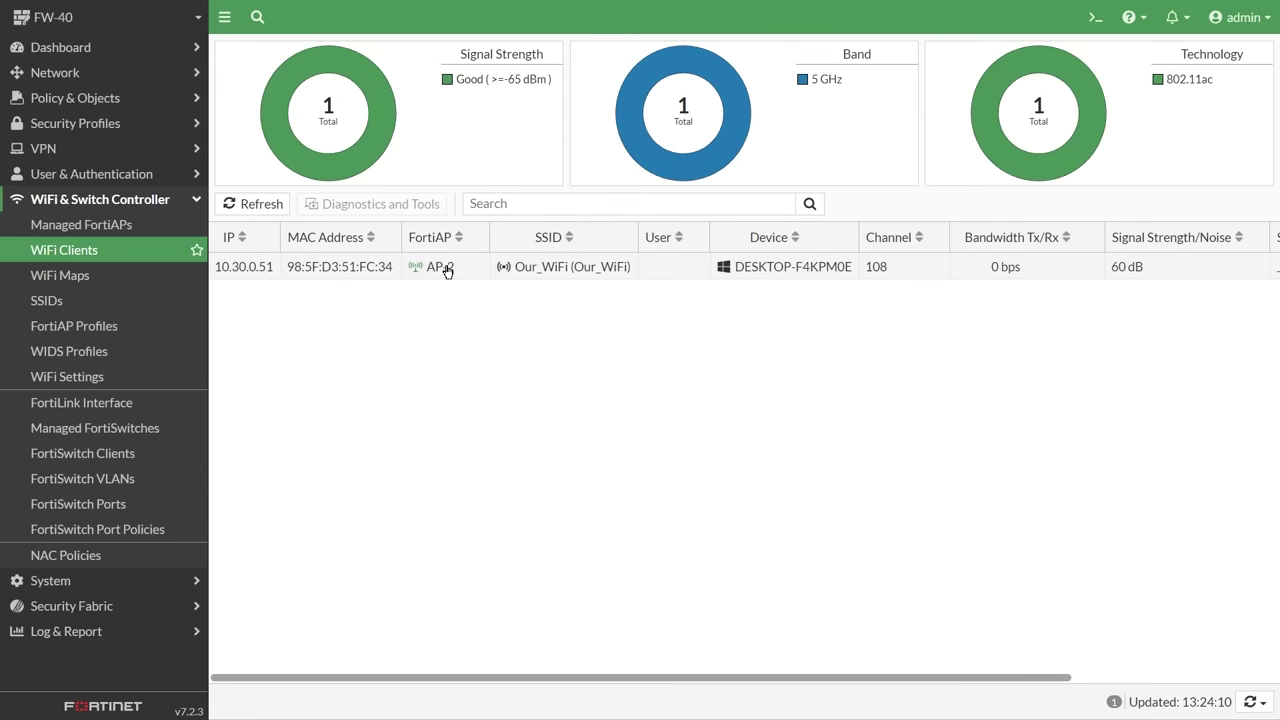
{"action": "mouse_move", "coordinate": [445, 271]}
{"action": "left_click", "coordinate": [543, 274]}
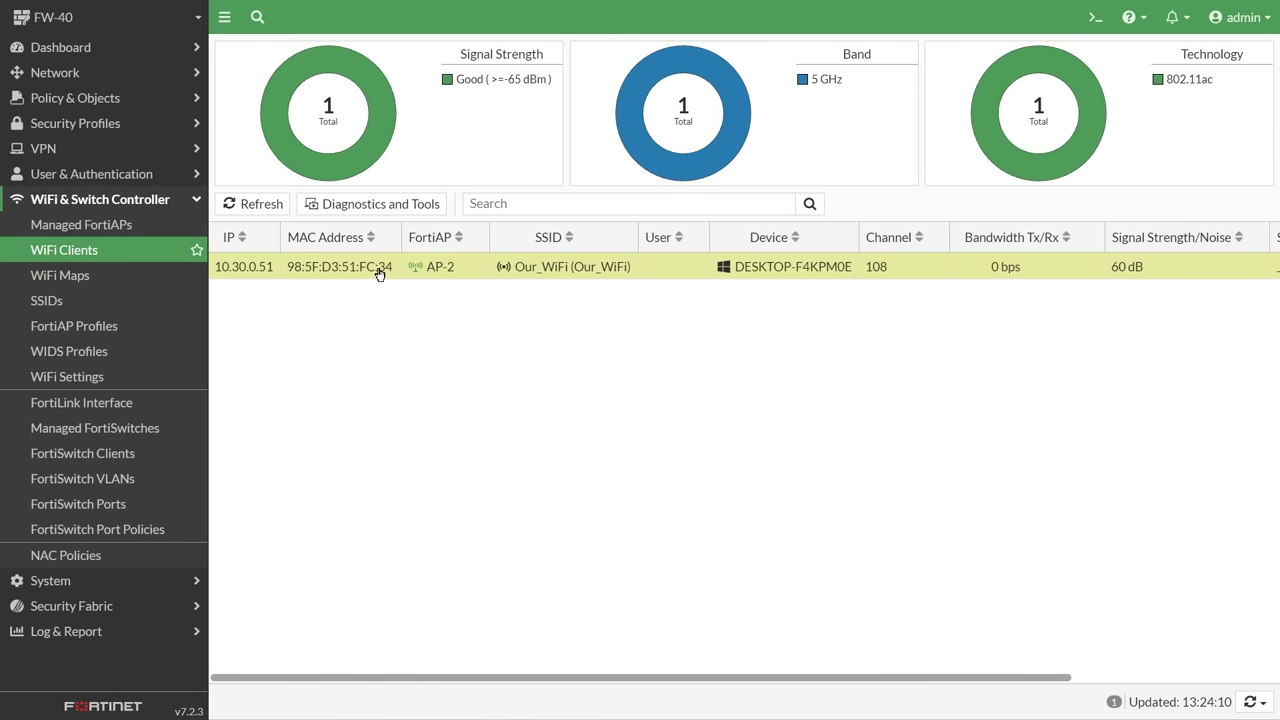
{"action": "left_click", "coordinate": [394, 206]}
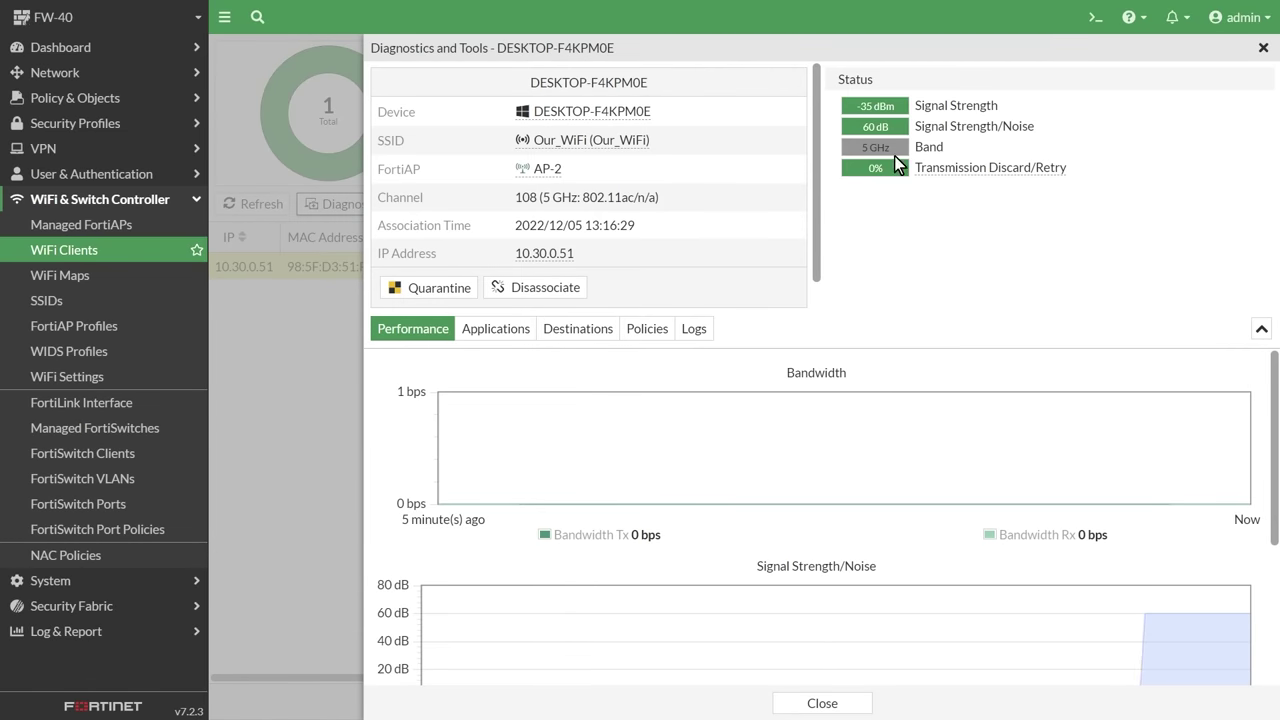
{"action": "left_click", "coordinate": [578, 328]}
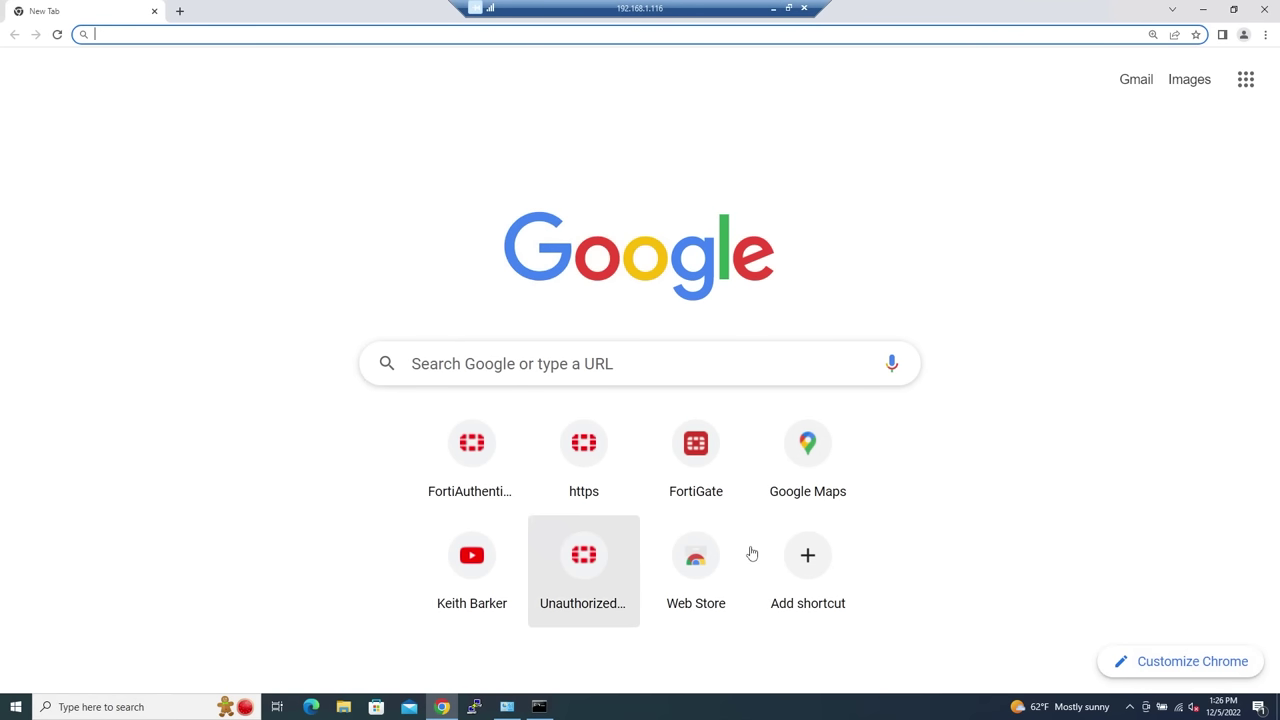
On the remote Windows client, generate web traffic by opening the saved YouTube channel shortcut and loading fortinet.com in a new browser tab
{"action": "left_click", "coordinate": [465, 563]}
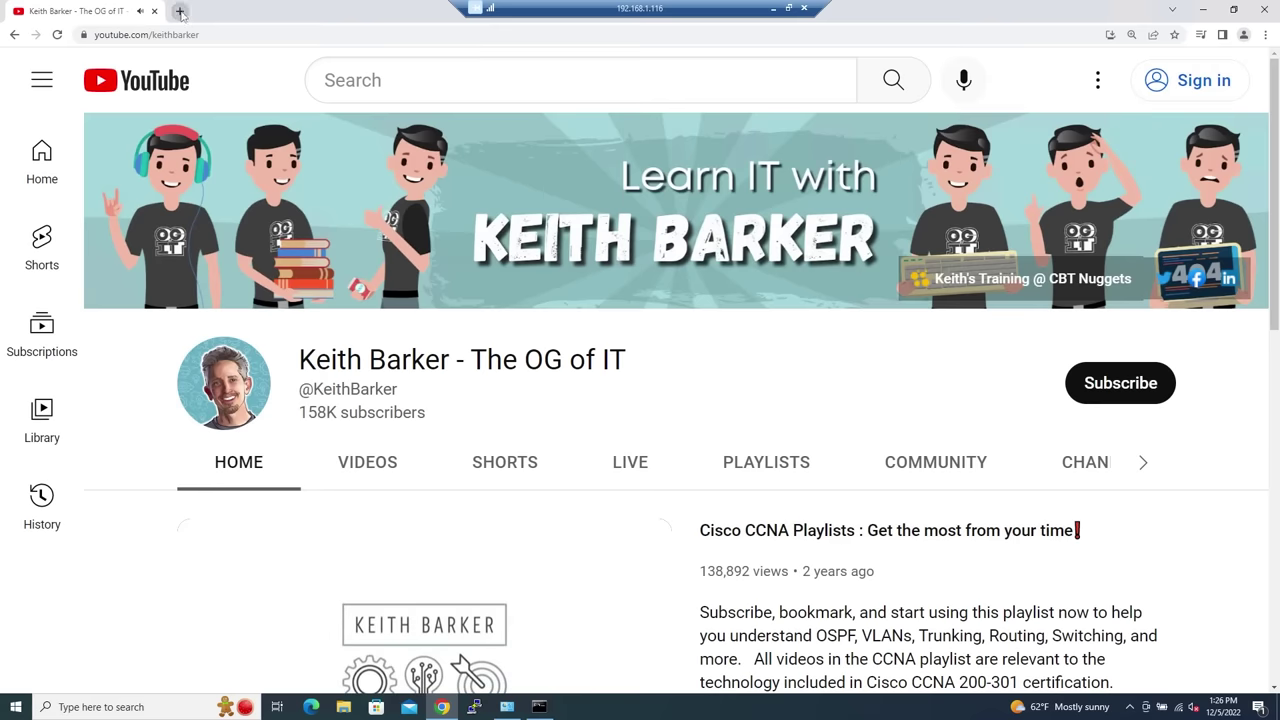
{"action": "left_click", "coordinate": [178, 11]}
{"action": "type", "text": "fortinet.com"}
{"action": "key", "text": "Return"}
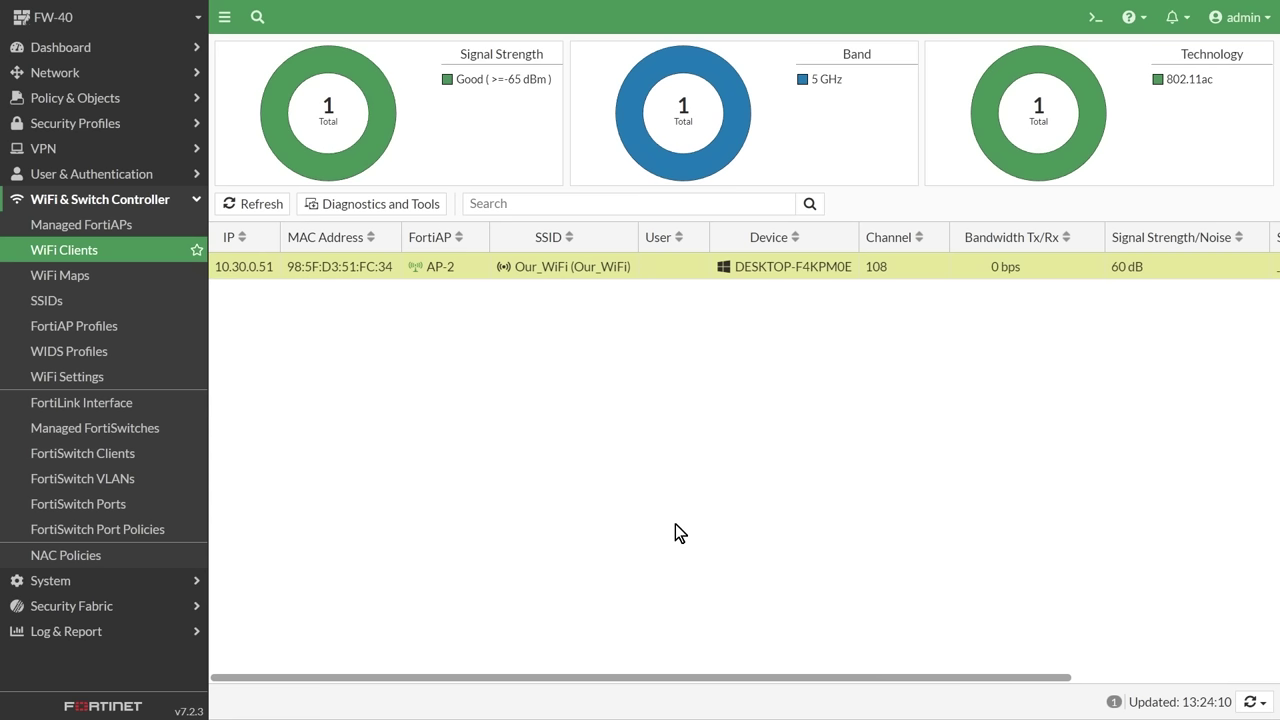
Back on the FortiGate, open Diagnostics and Tools for the Our_WiFi client on AP-2 and look through its traffic destinations
{"action": "left_click", "coordinate": [396, 204]}
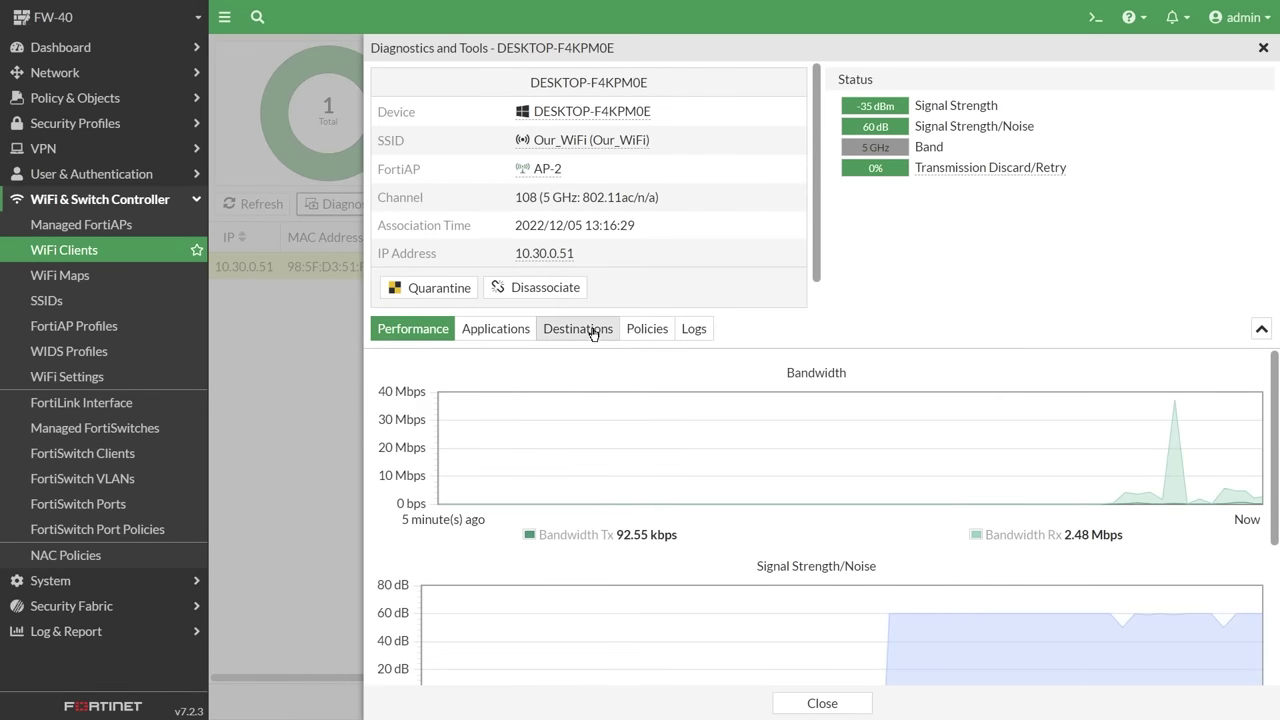
{"action": "left_click", "coordinate": [591, 333]}
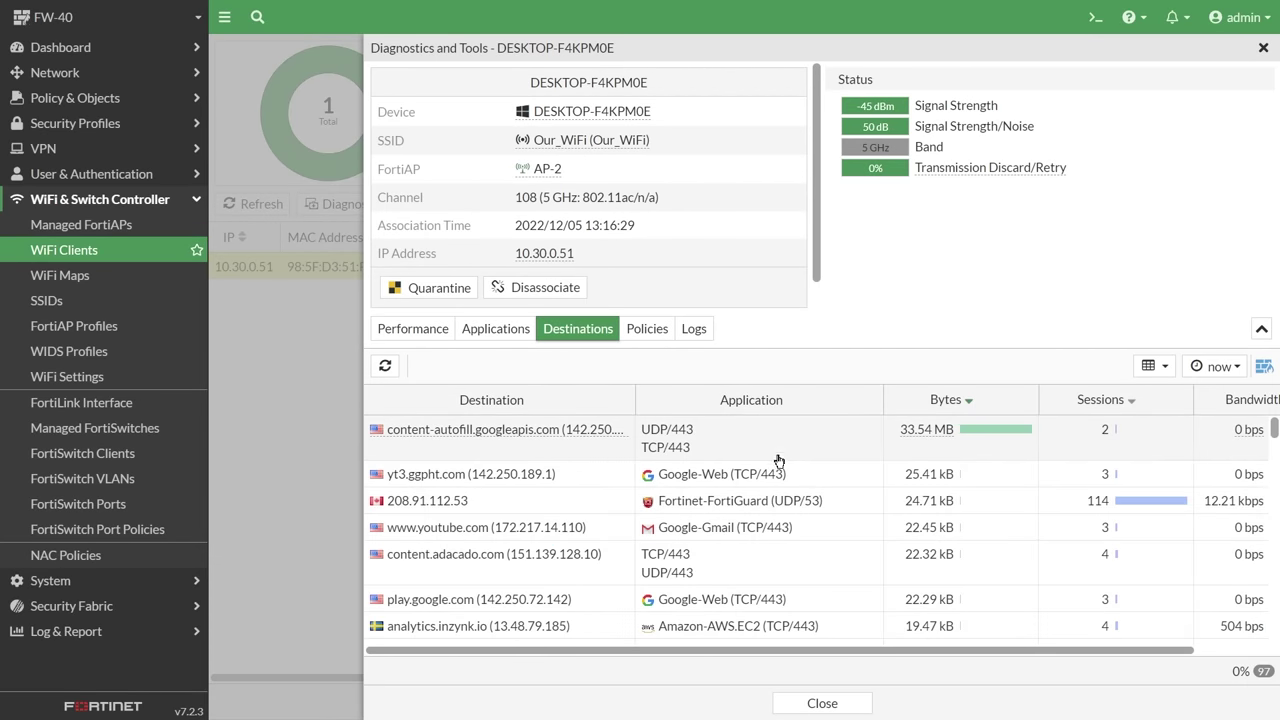
{"action": "scroll", "coordinate": [778, 459], "scroll_direction": "down", "scroll_amount": 3}
{"action": "scroll", "coordinate": [778, 459], "scroll_direction": "down", "scroll_amount": 5}
{"action": "scroll", "coordinate": [778, 459], "scroll_direction": "up", "scroll_amount": 8}
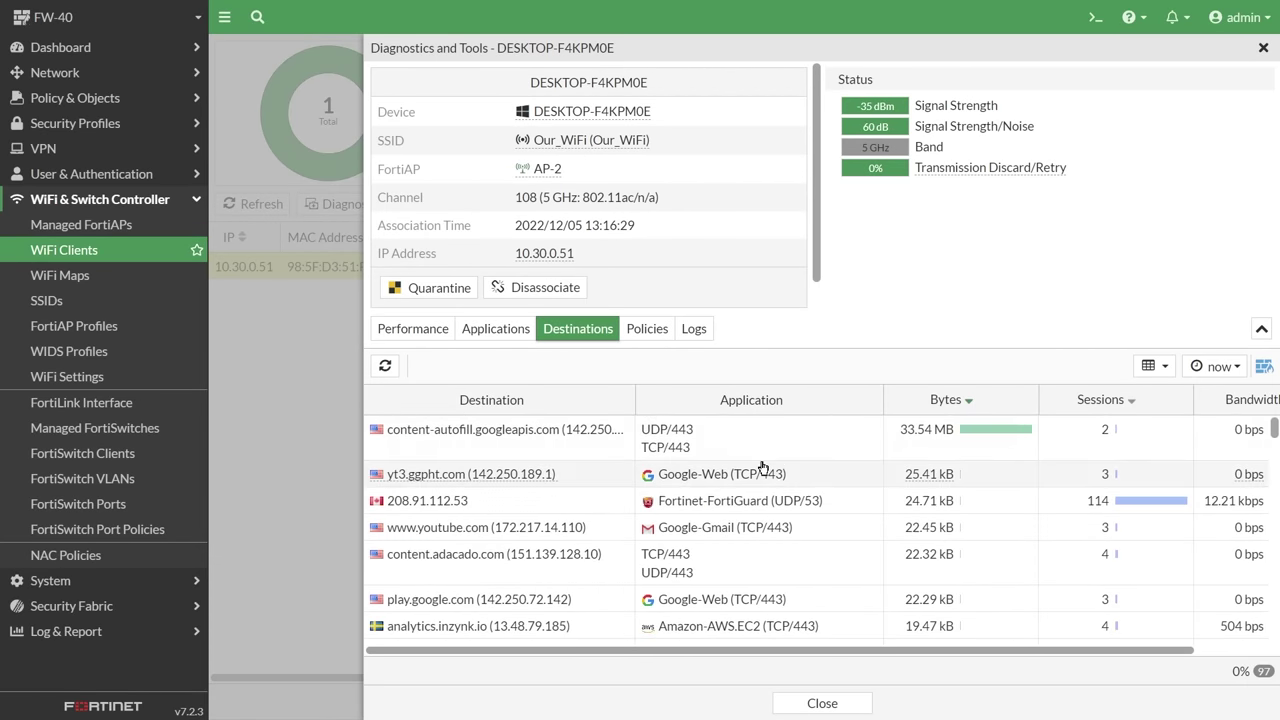
Examine the WiFi client's performance graphs for bandwidth and signal strength/noise, and view the policies its traffic matches
{"action": "left_click", "coordinate": [411, 330]}
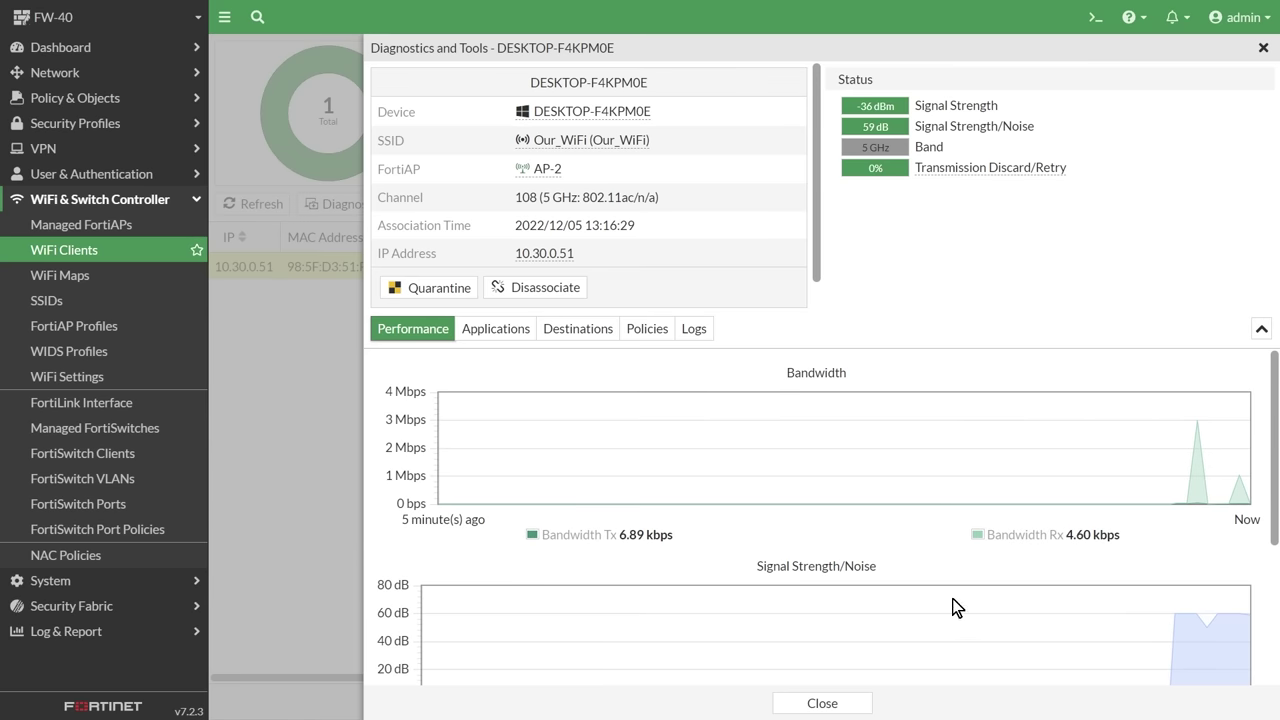
{"action": "scroll", "coordinate": [1033, 622], "scroll_direction": "down", "scroll_amount": 2}
{"action": "scroll", "coordinate": [1035, 617], "scroll_direction": "up", "scroll_amount": 2}
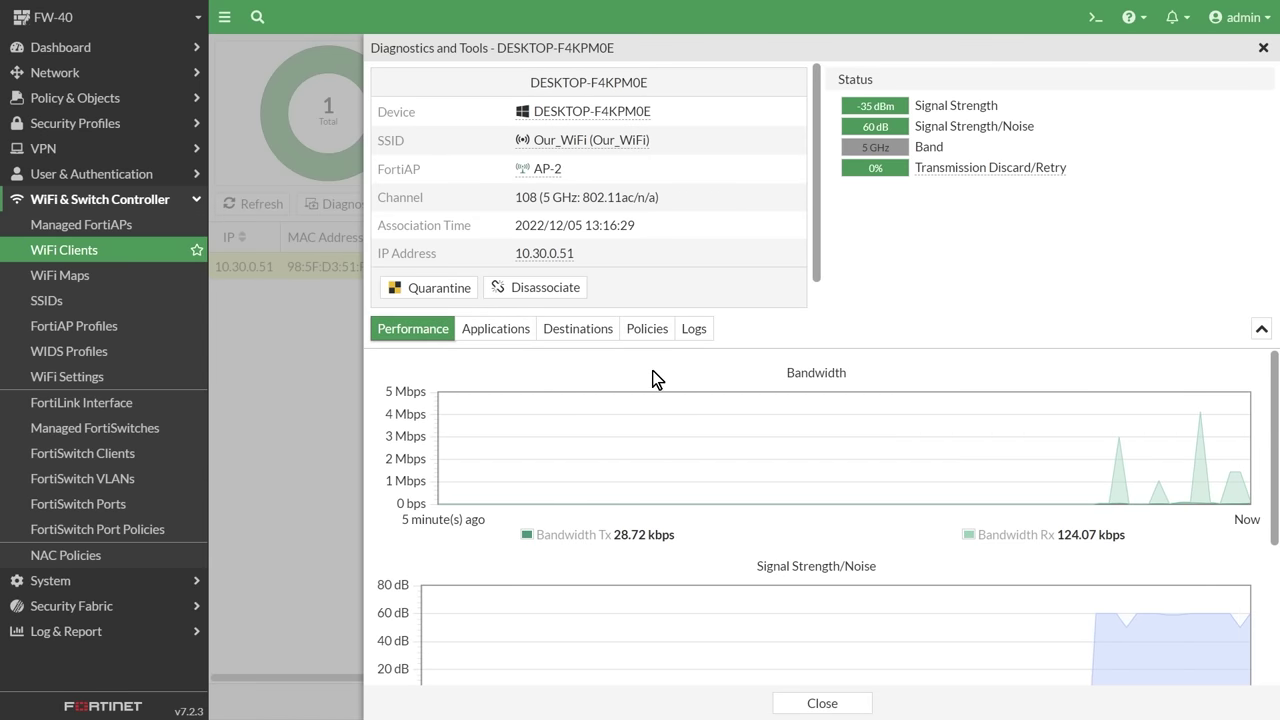
{"action": "left_click", "coordinate": [648, 333]}
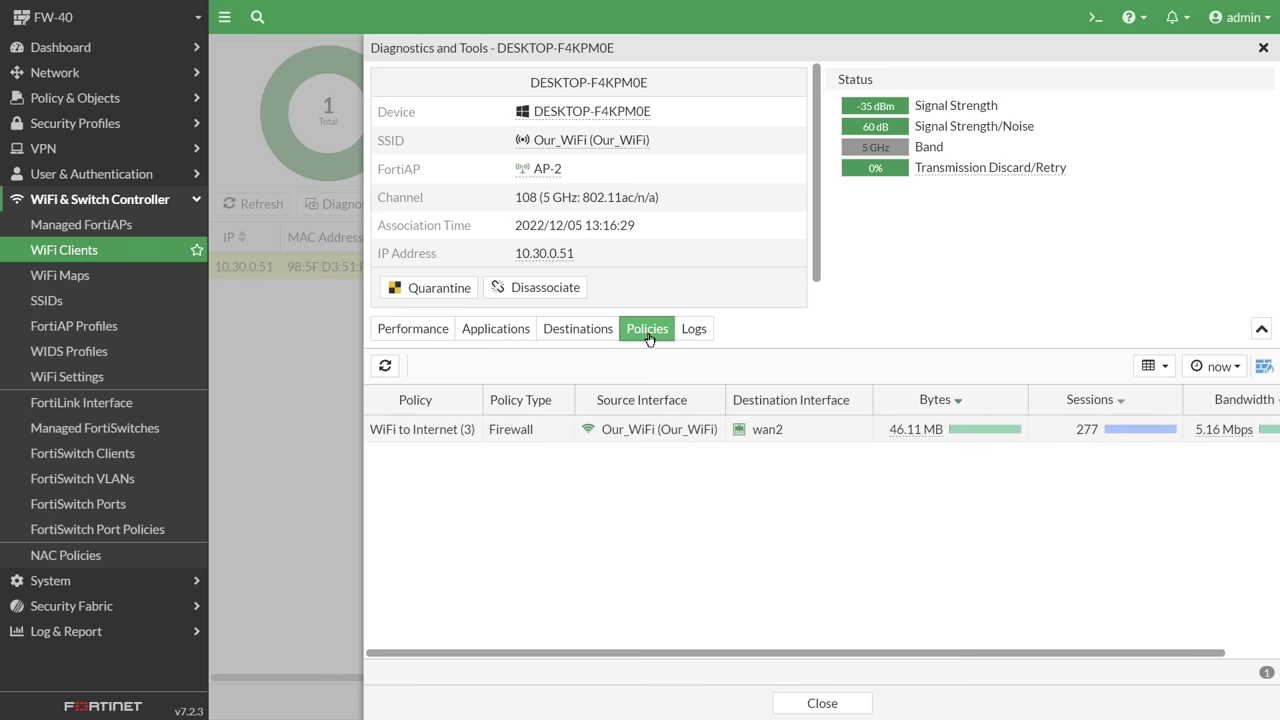